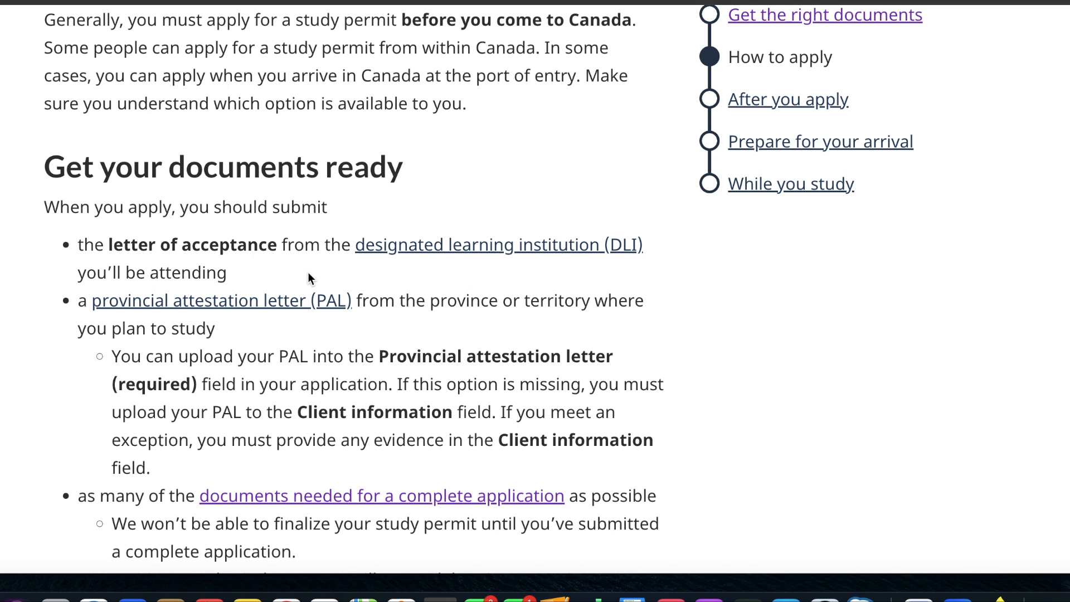
- Review the document and online application requirements, then specify Outside Canada as the place of application
scroll(301, 343, "down", 5)
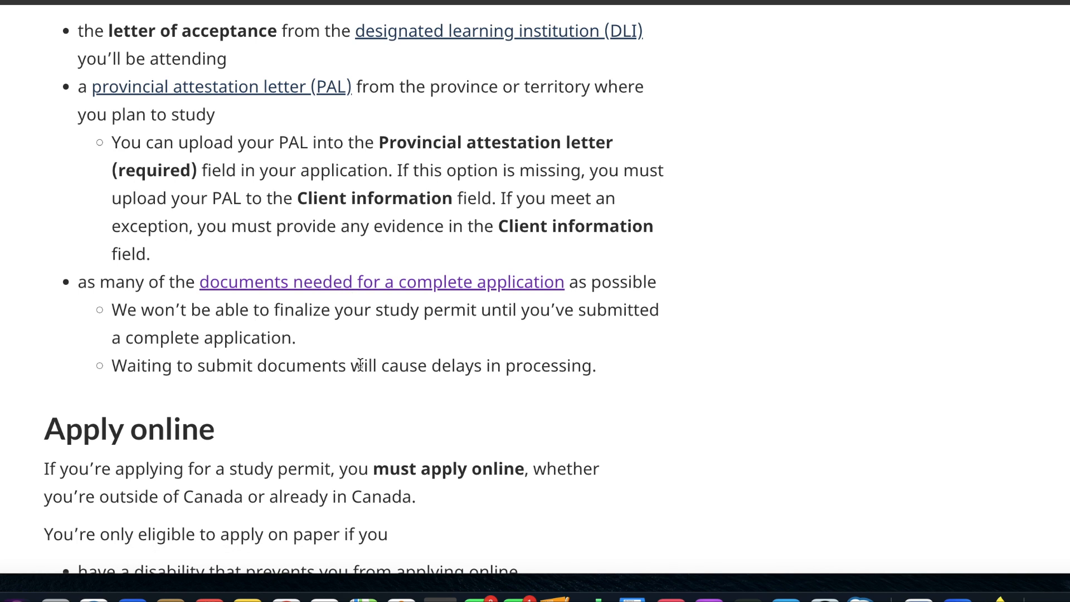
scroll(360, 365, "down", 3)
scroll(361, 365, "down", 5)
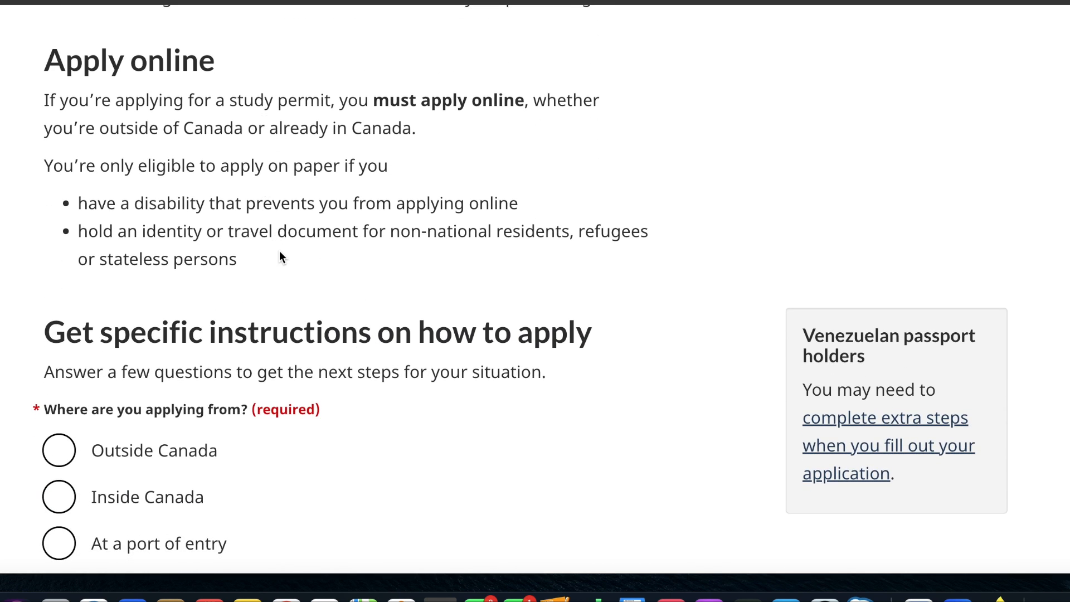
scroll(280, 251, "down", 3)
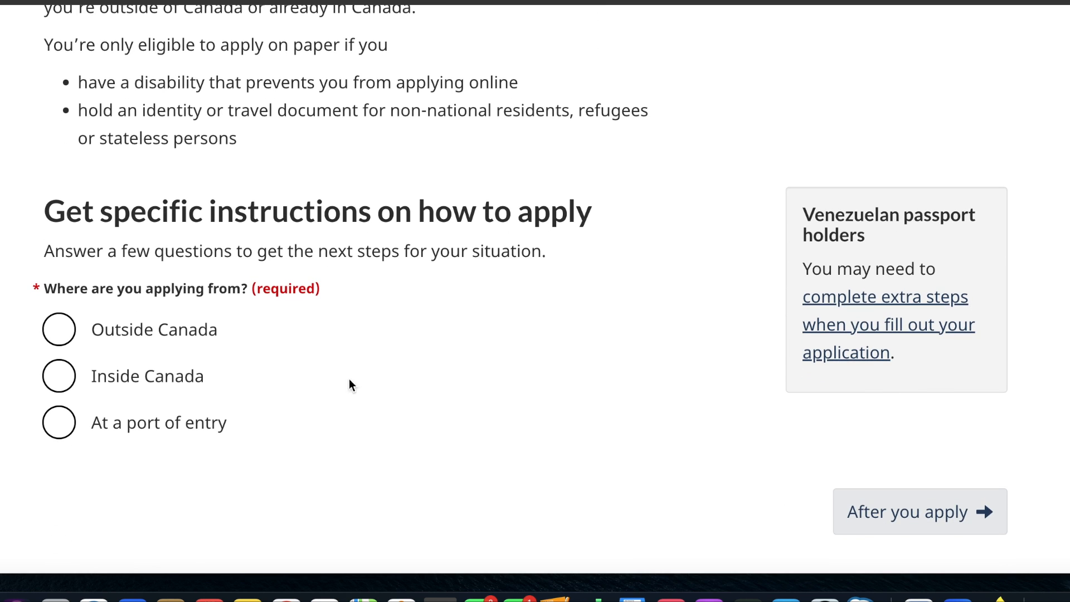
scroll(319, 409, "down", 2)
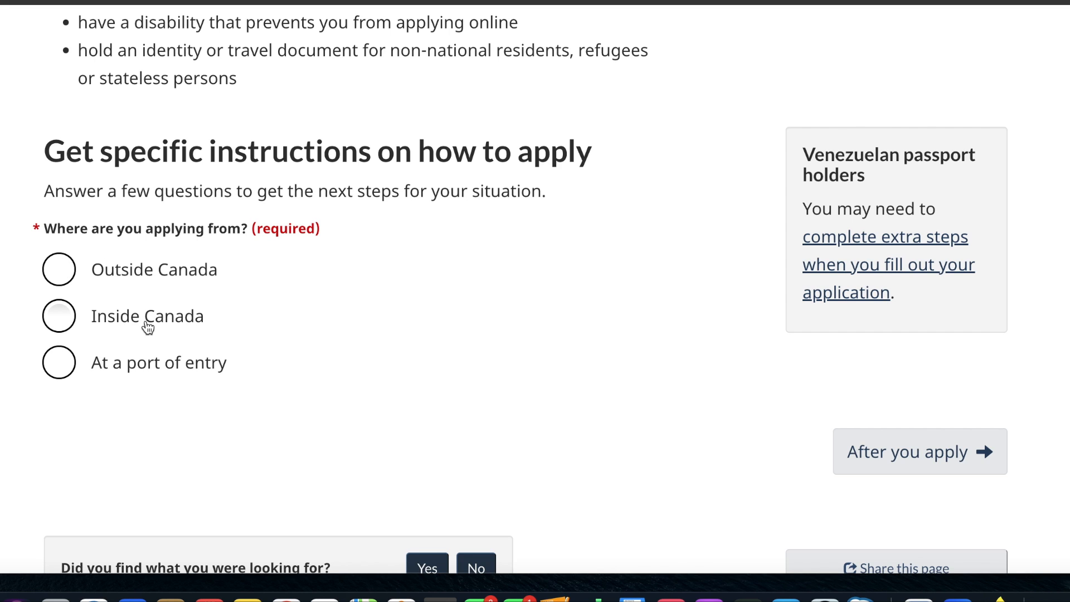
left_click(59, 275)
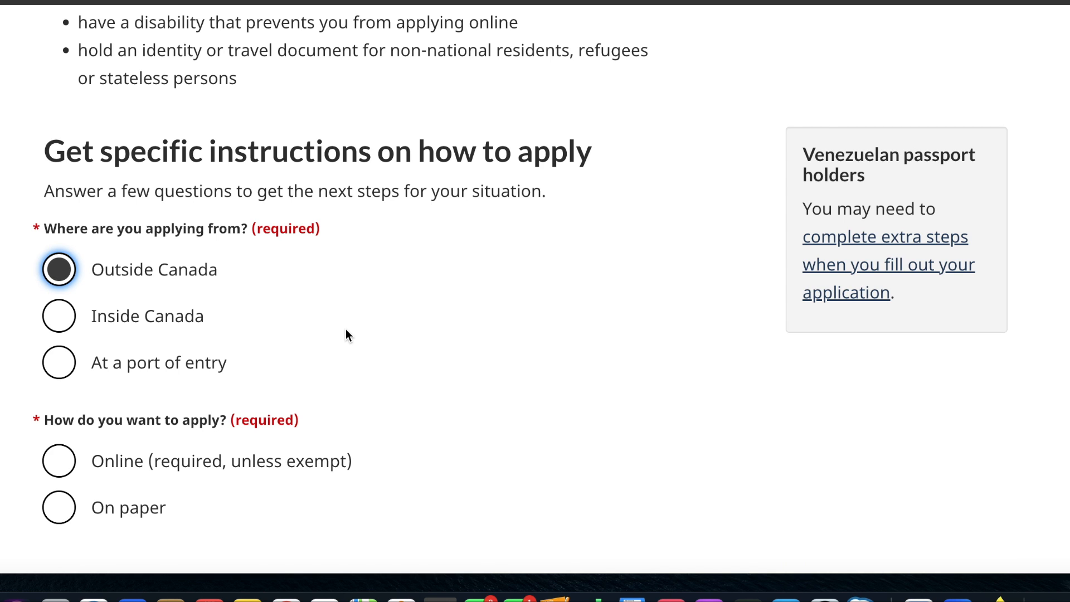
- Choose to apply online and answer No to applying with a family member that needs a work permit
scroll(347, 335, "down", 2)
scroll(347, 335, "down", 3)
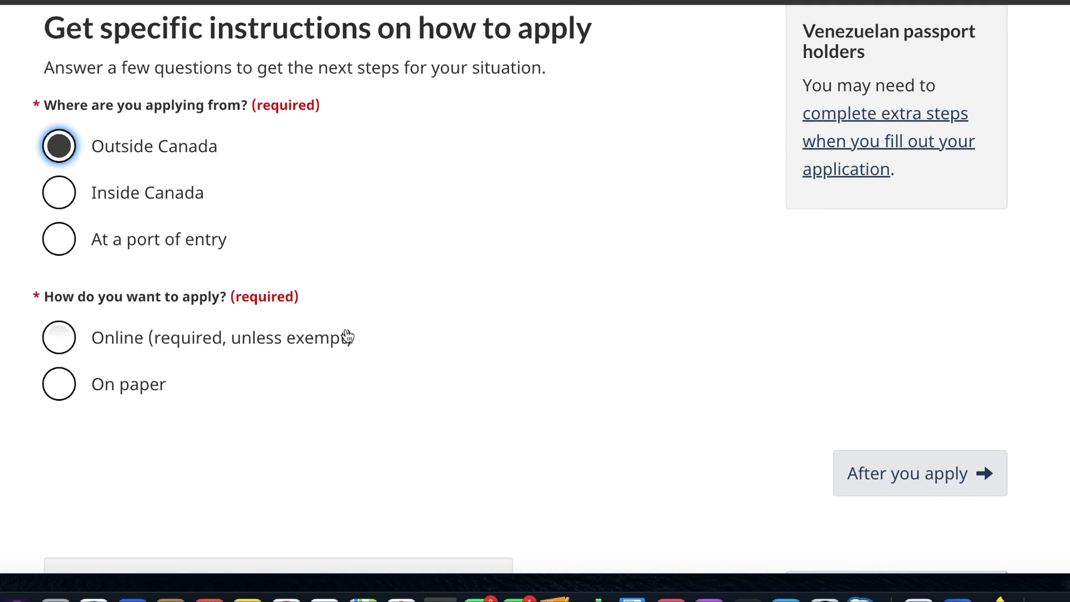
scroll(347, 334, "down", 1)
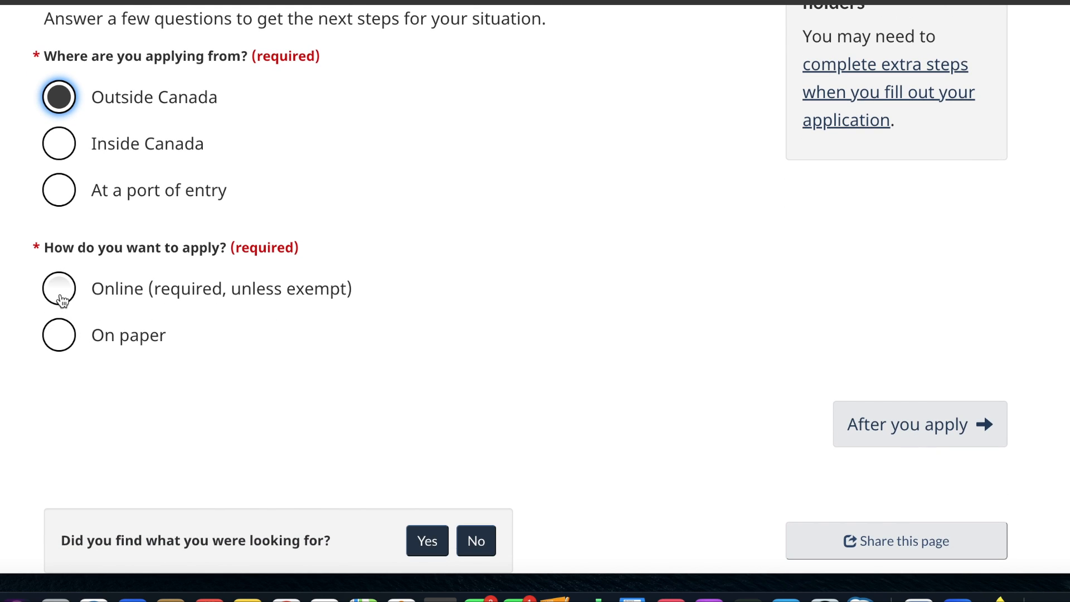
left_click(63, 301)
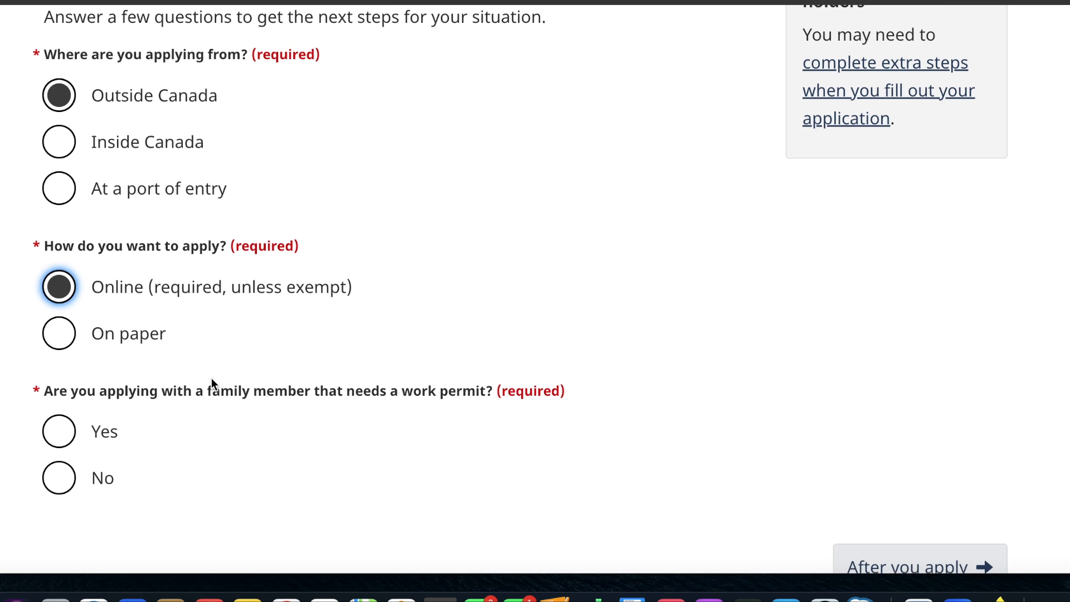
scroll(212, 378, "down", 3)
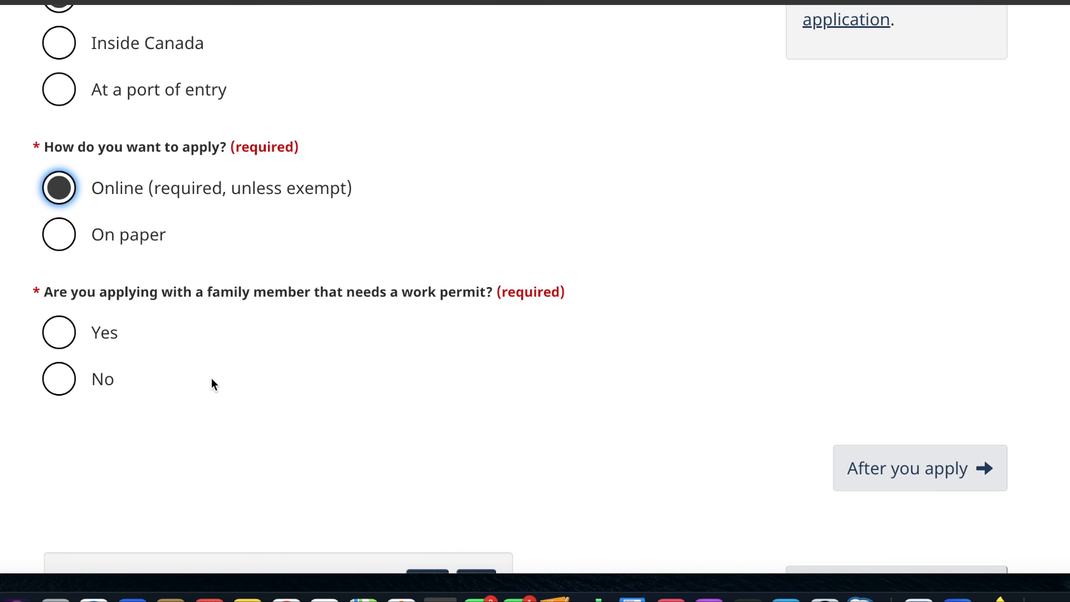
left_click(61, 379)
- Get the local visa office instructions for India under Step 1
scroll(322, 415, "down", 2)
scroll(322, 415, "down", 5)
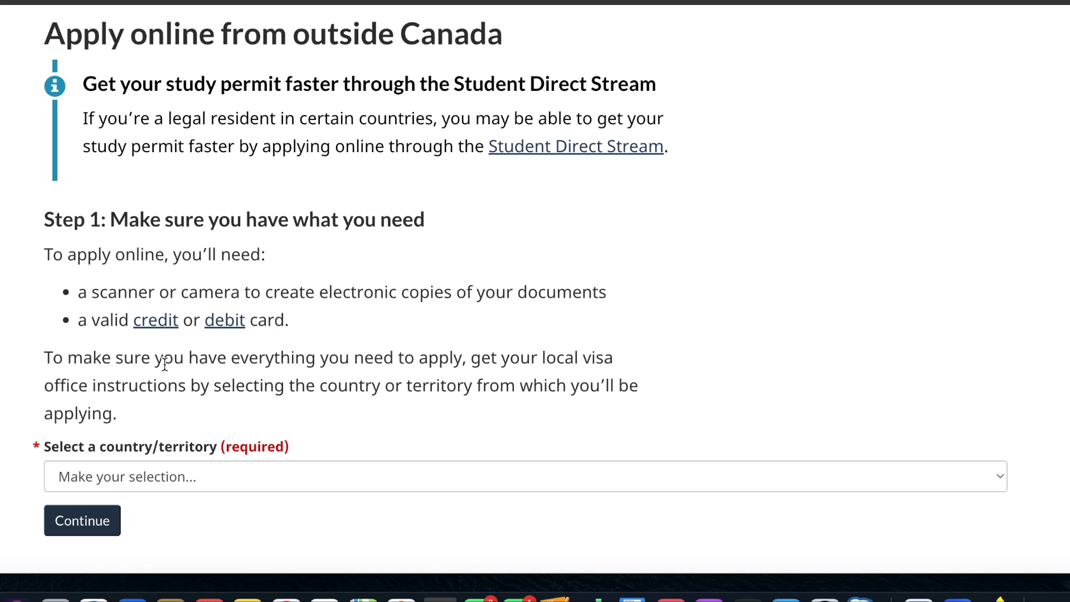
scroll(165, 363, "down", 5)
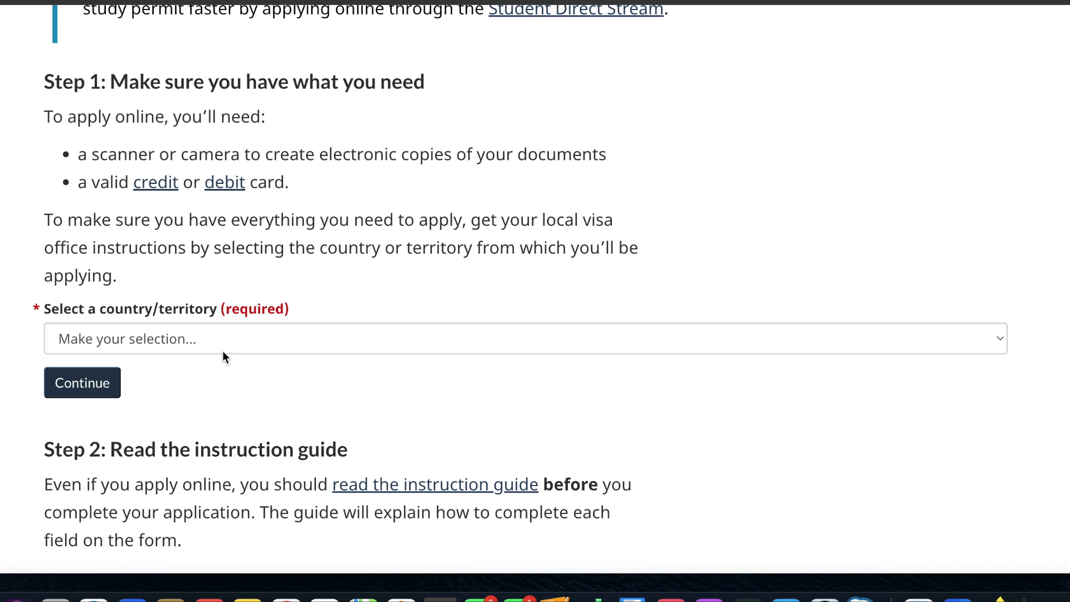
left_click(255, 339)
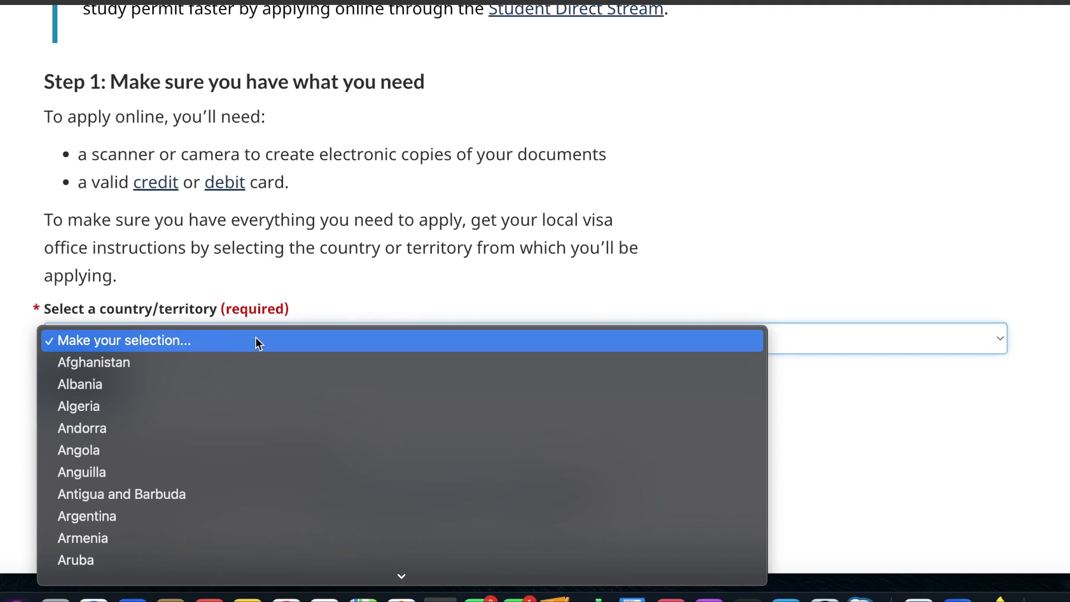
type("in")
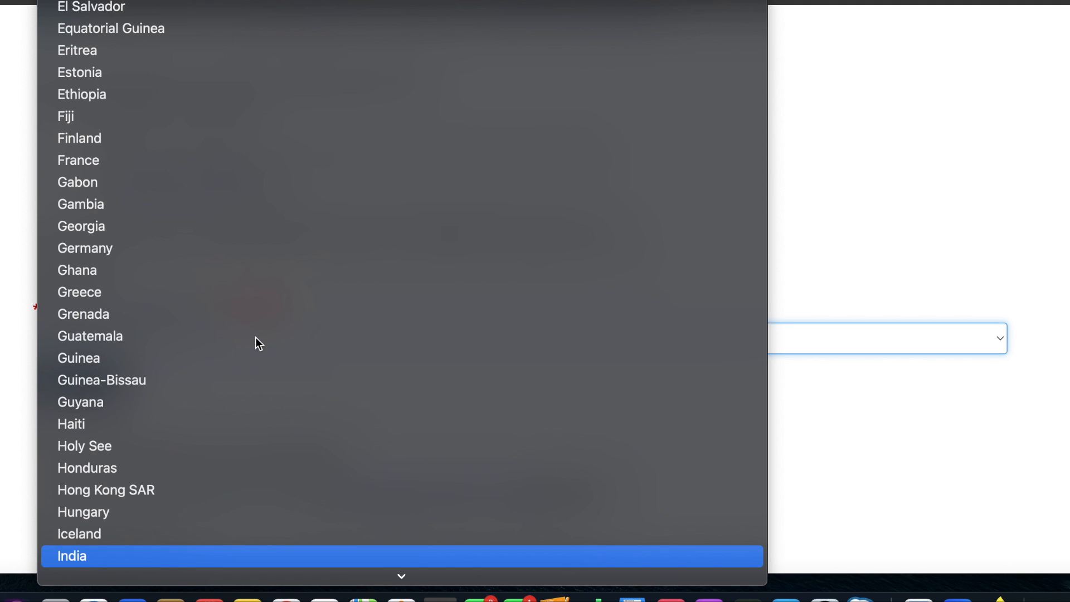
key("Return")
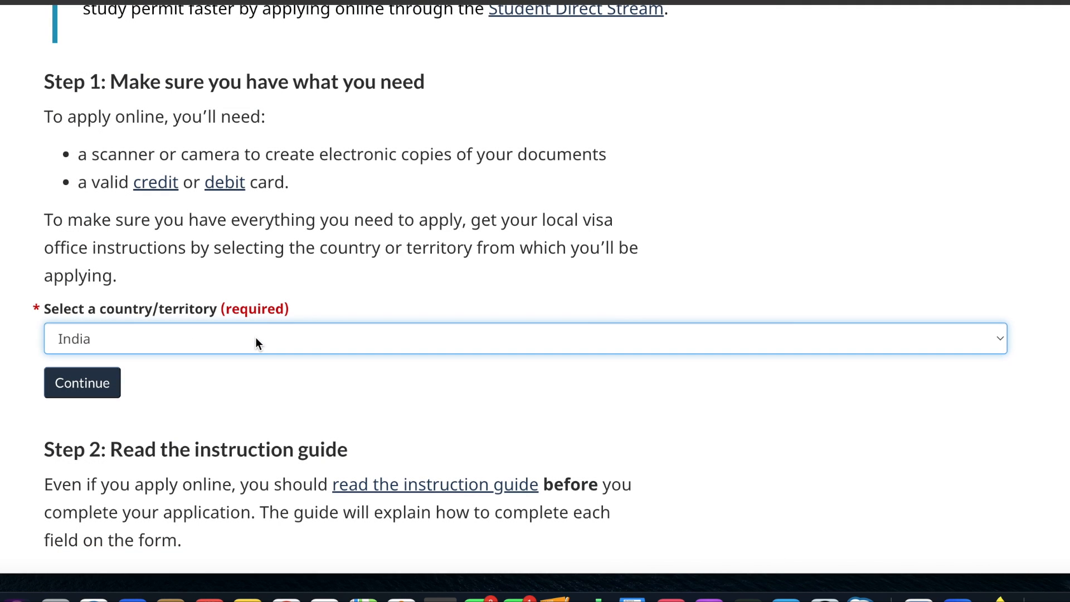
left_click(92, 393)
- Review the remaining application steps and fee information, then continue to the IRCC Portal from Step 5
scroll(341, 359, "down", 3)
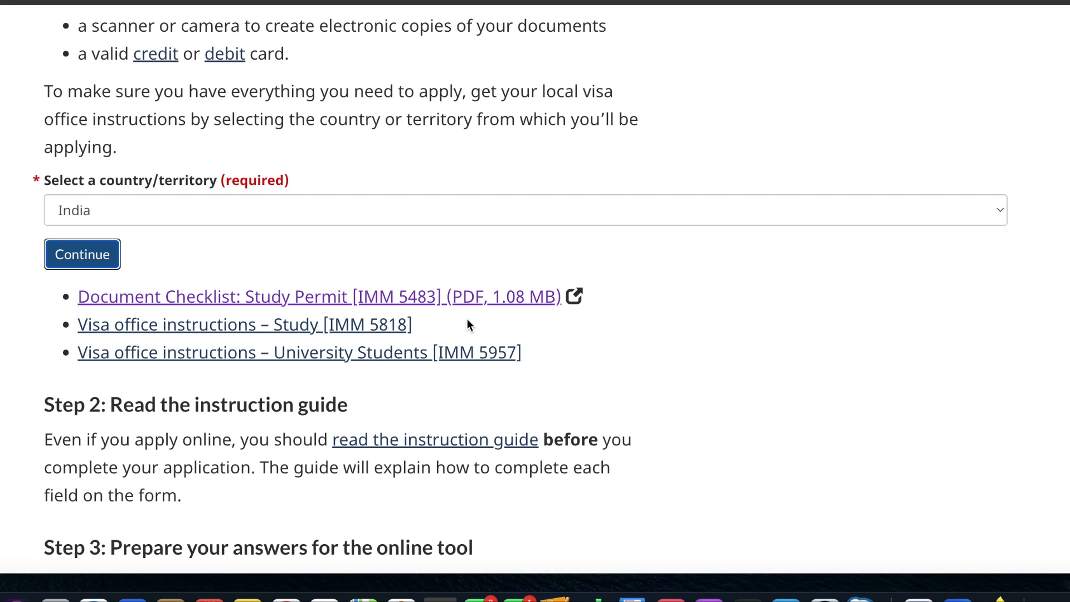
scroll(582, 422, "down", 5)
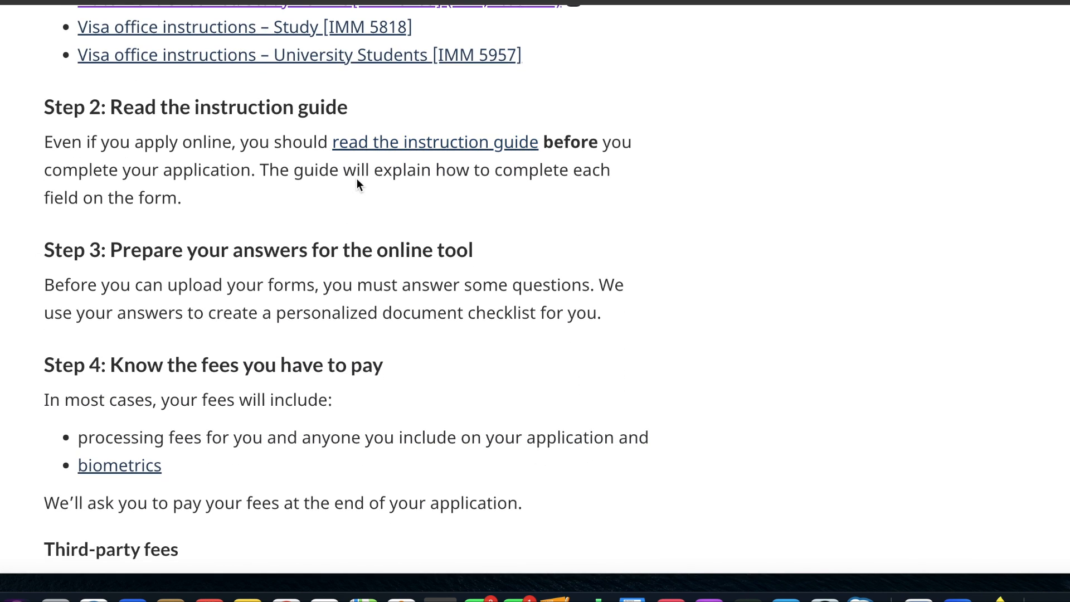
scroll(314, 522, "down", 7)
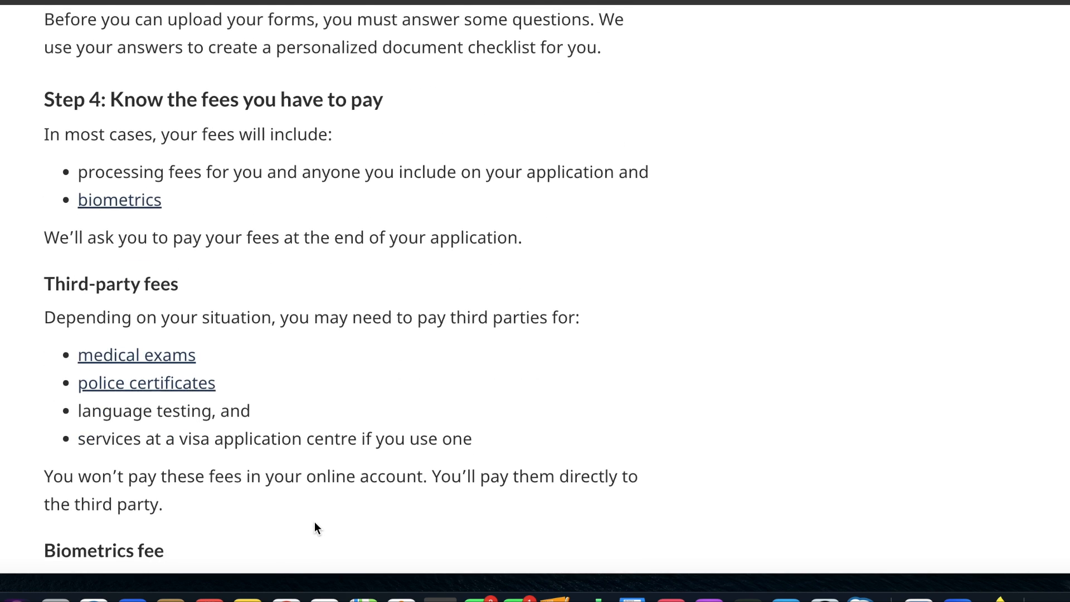
scroll(315, 522, "down", 2)
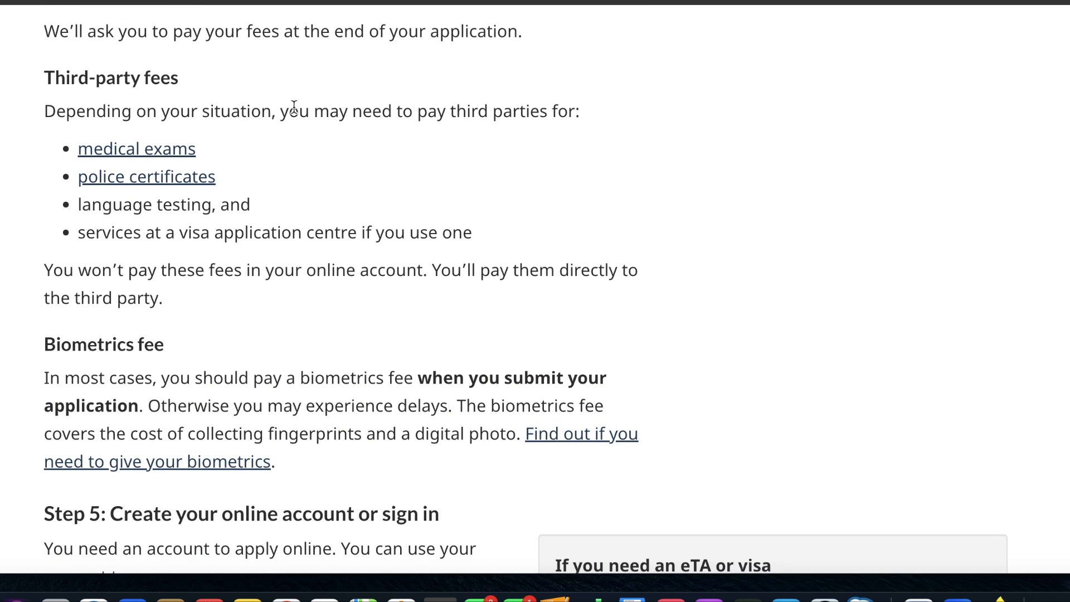
scroll(273, 424, "down", 2)
scroll(273, 422, "down", 3)
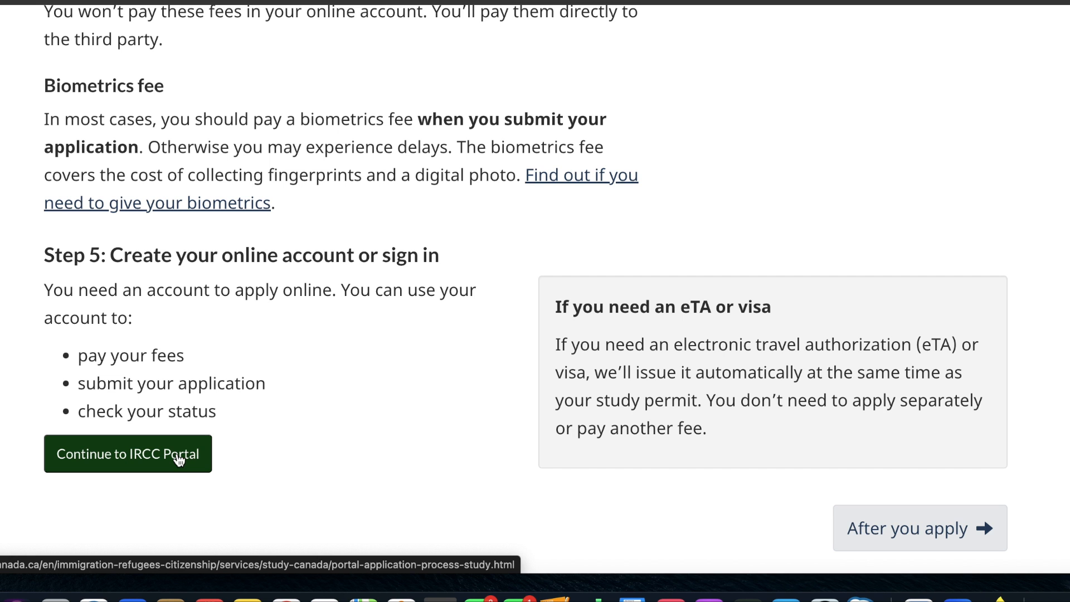
left_click(179, 461)
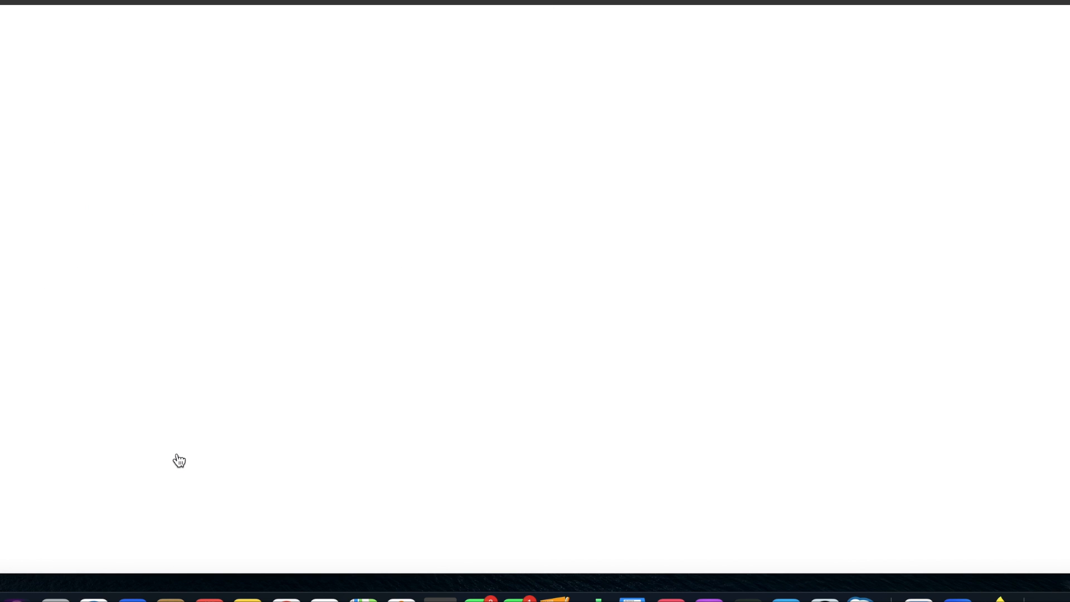
- Open the sign-in page of the IRCC Portal for existing account holders
scroll(179, 461, "down", 5)
scroll(179, 460, "down", 10)
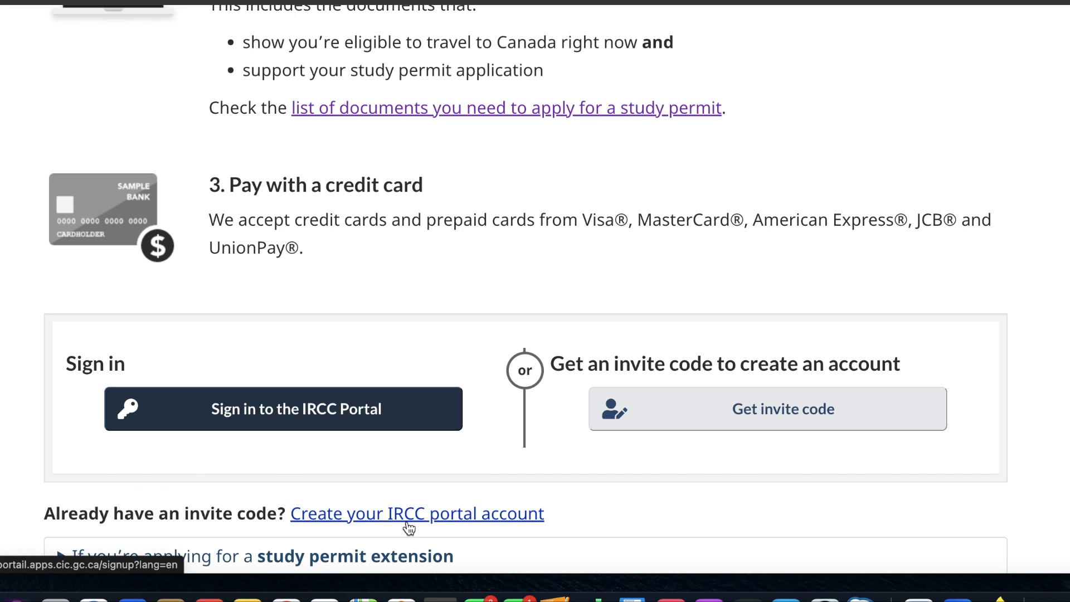
left_click(361, 403)
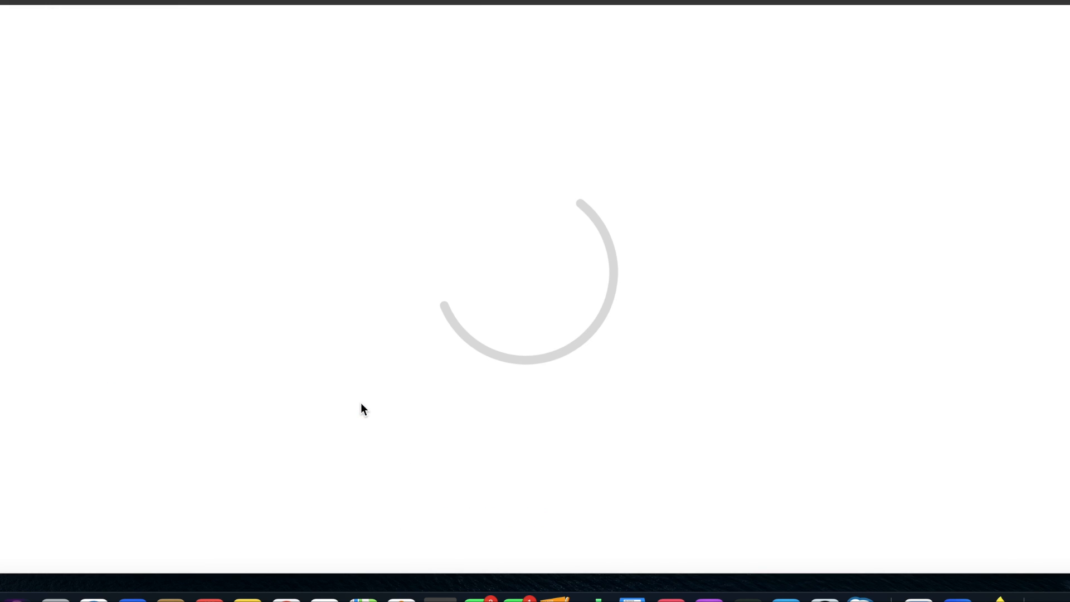
- Sign in to the IRCC portal account with the prefilled email address and password
scroll(361, 409, "down", 5)
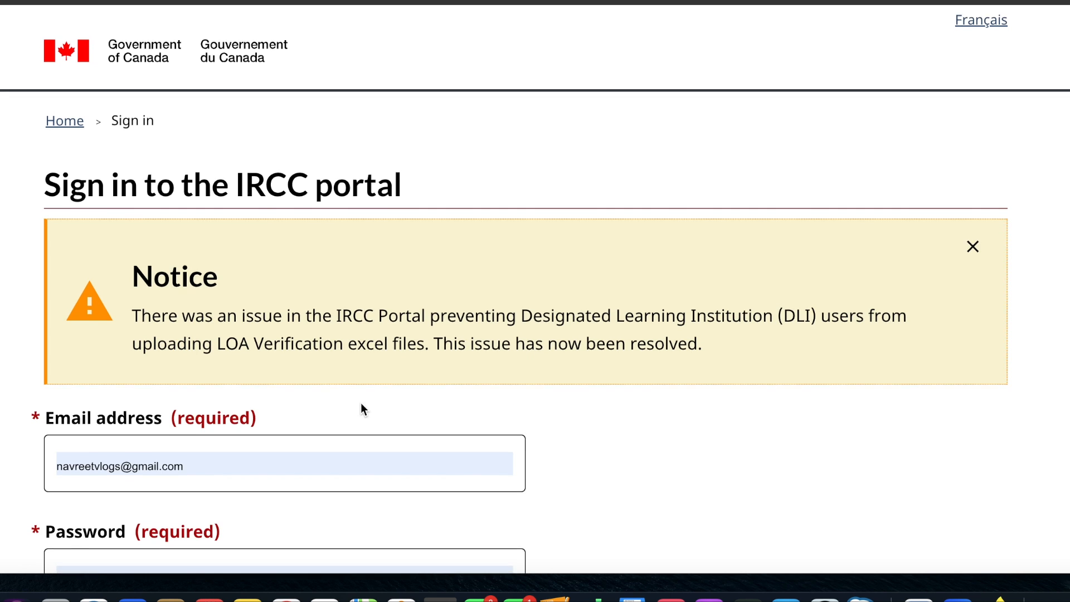
left_click(305, 413)
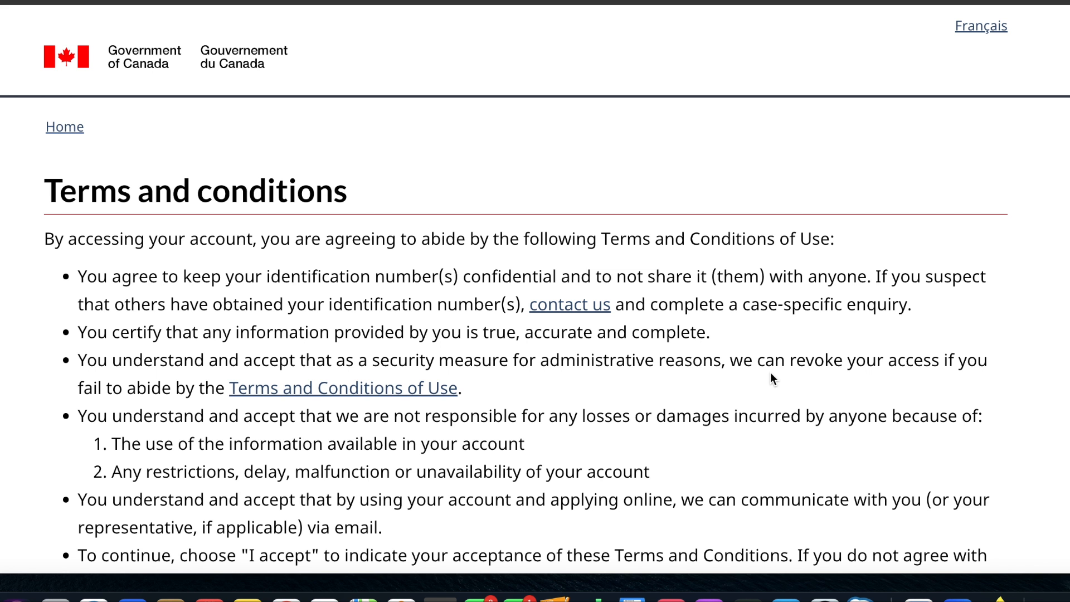
scroll(770, 375, "down", 10)
left_click(98, 253)
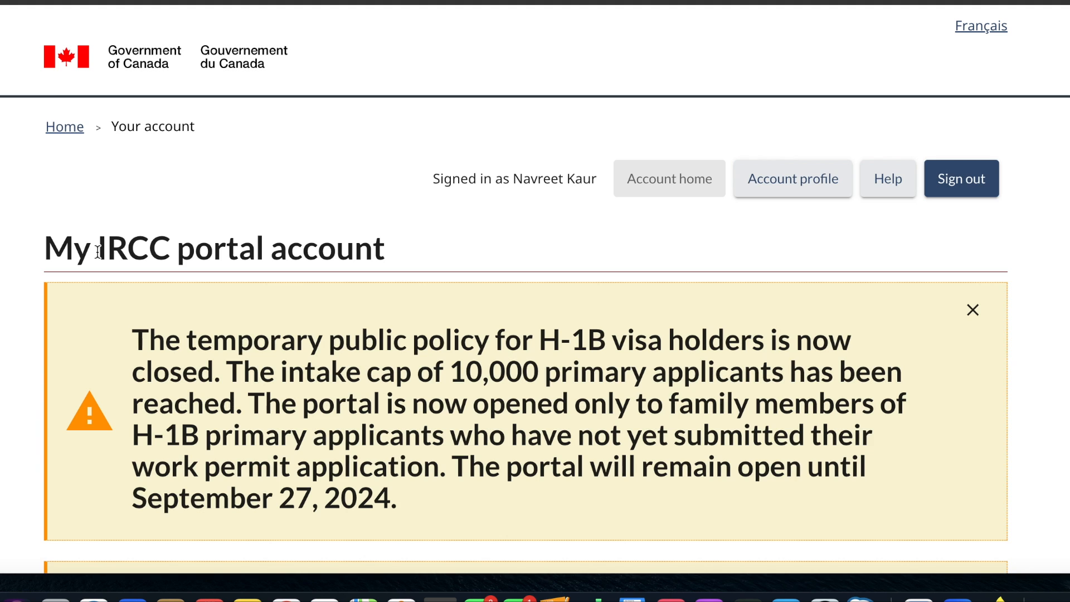
- Open the application to visit, study or work in Canada as a temporary resident
scroll(369, 332, "down", 15)
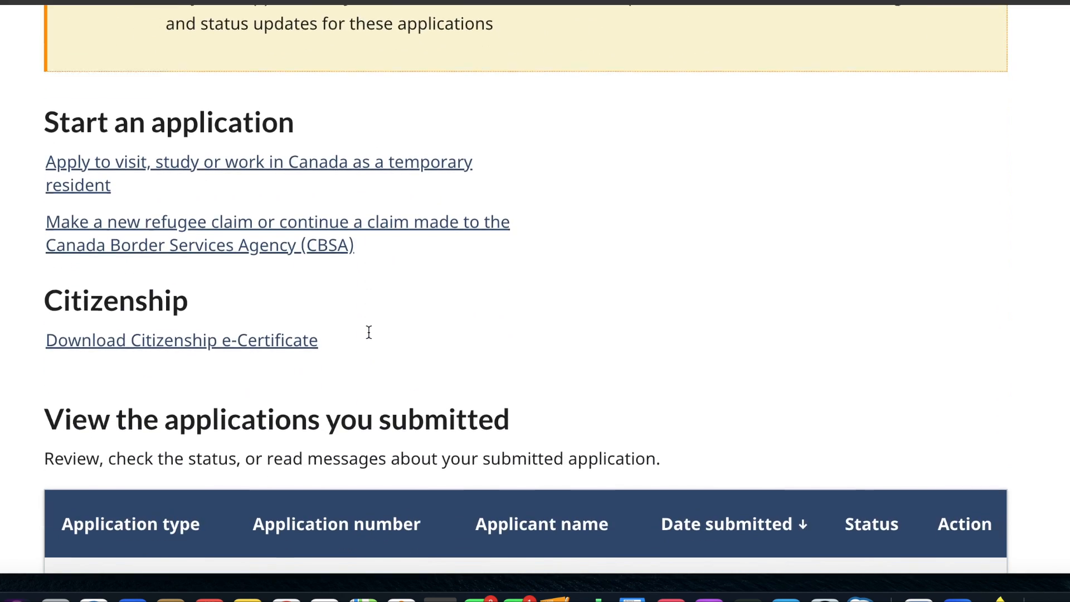
scroll(369, 336, "down", 1)
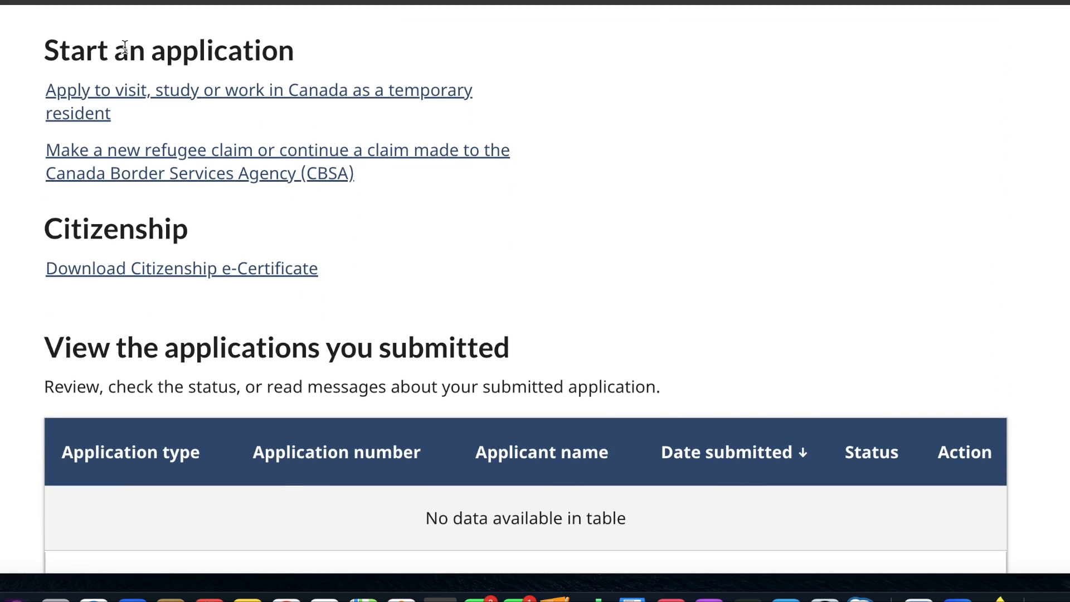
left_click(156, 100)
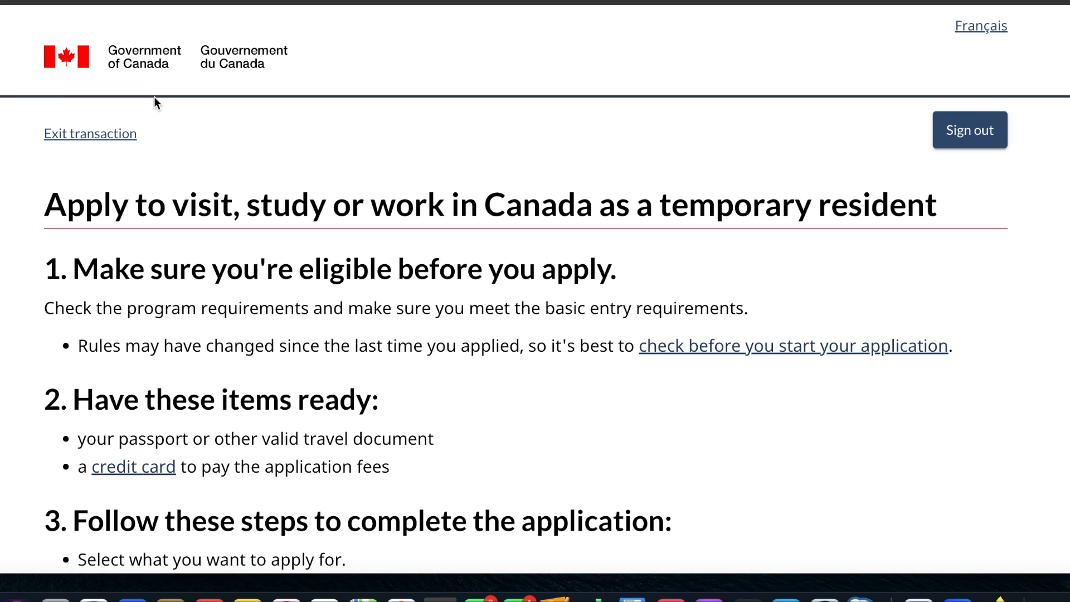
- Acknowledge the instructions to start the application, and answer No to applying for more than 1 person
scroll(278, 316, "down", 13)
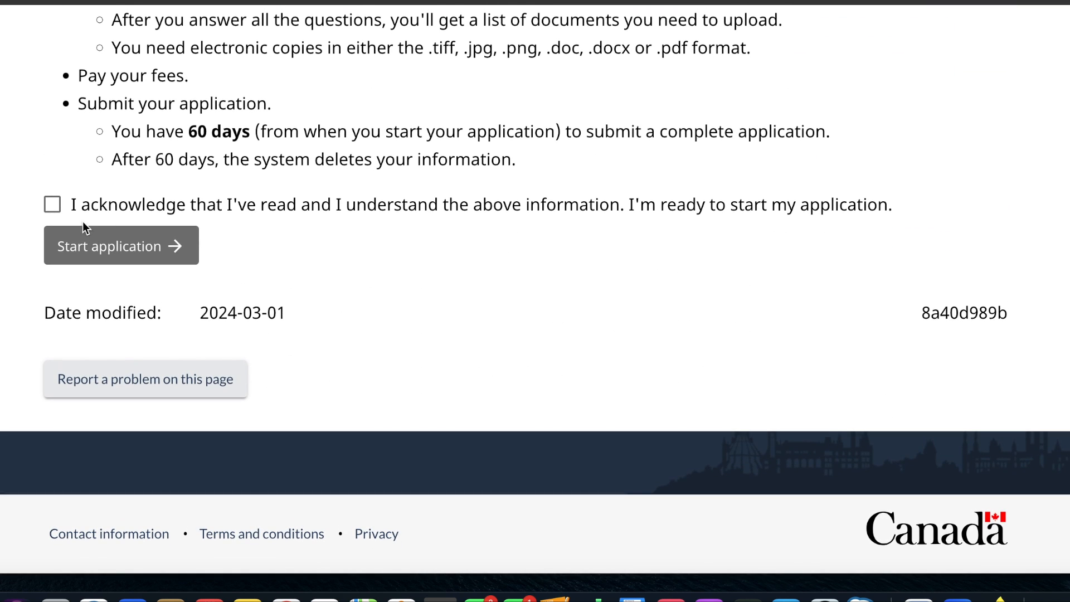
left_click(52, 205)
left_click(108, 252)
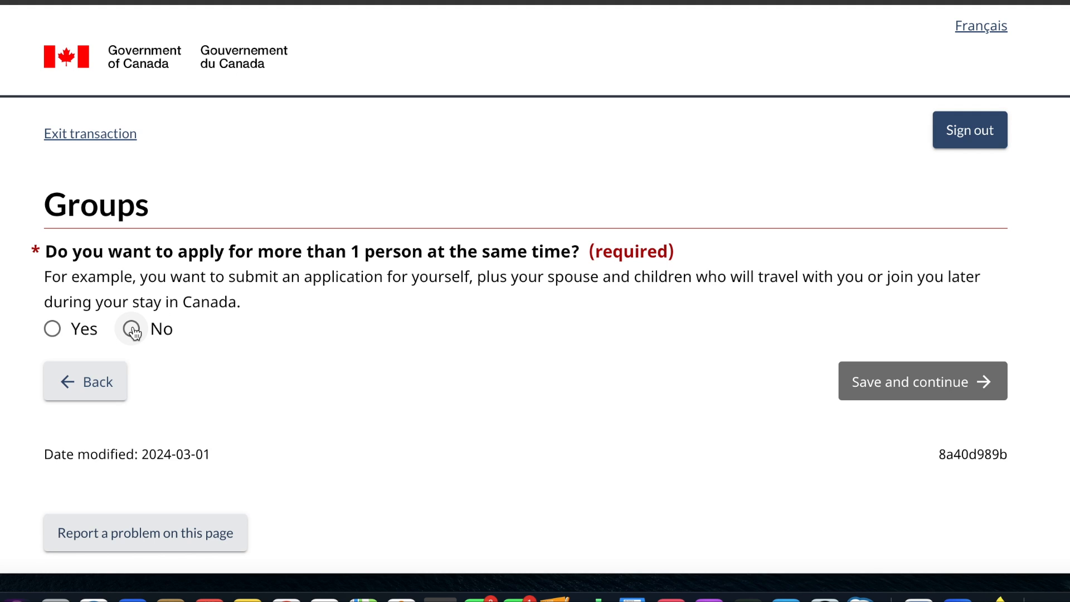
left_click(133, 330)
left_click(920, 388)
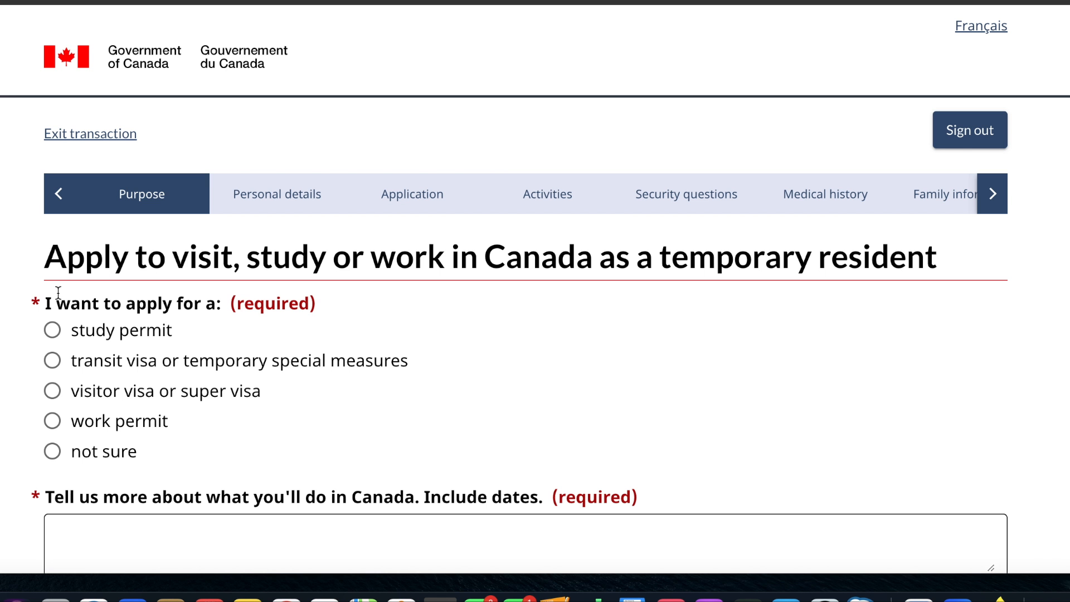
- Set the application's purpose to a study permit to study for more than 6 months
left_click(53, 334)
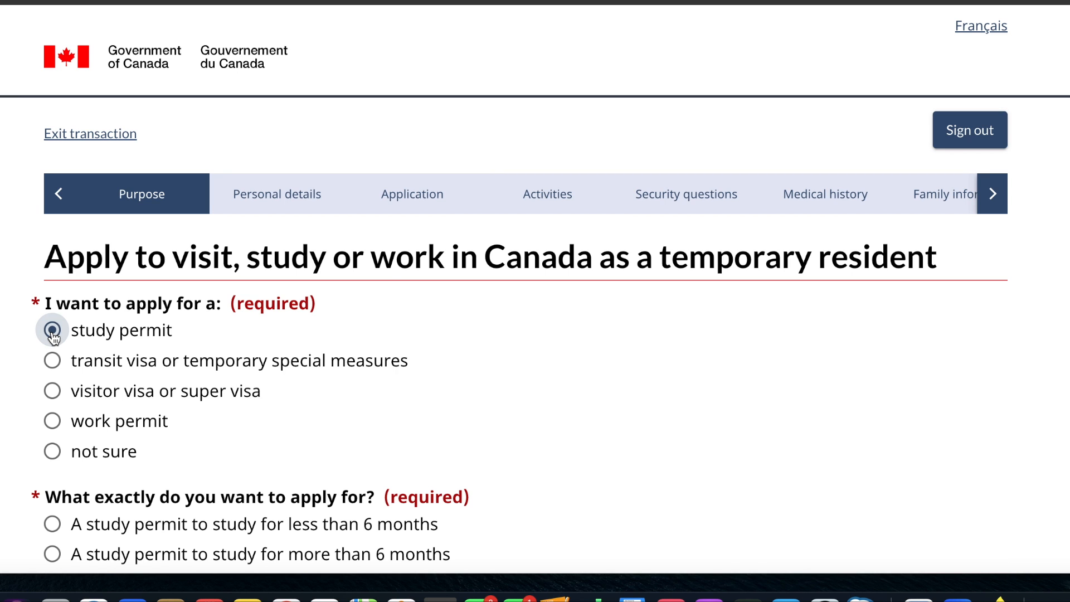
scroll(204, 416, "down", 4)
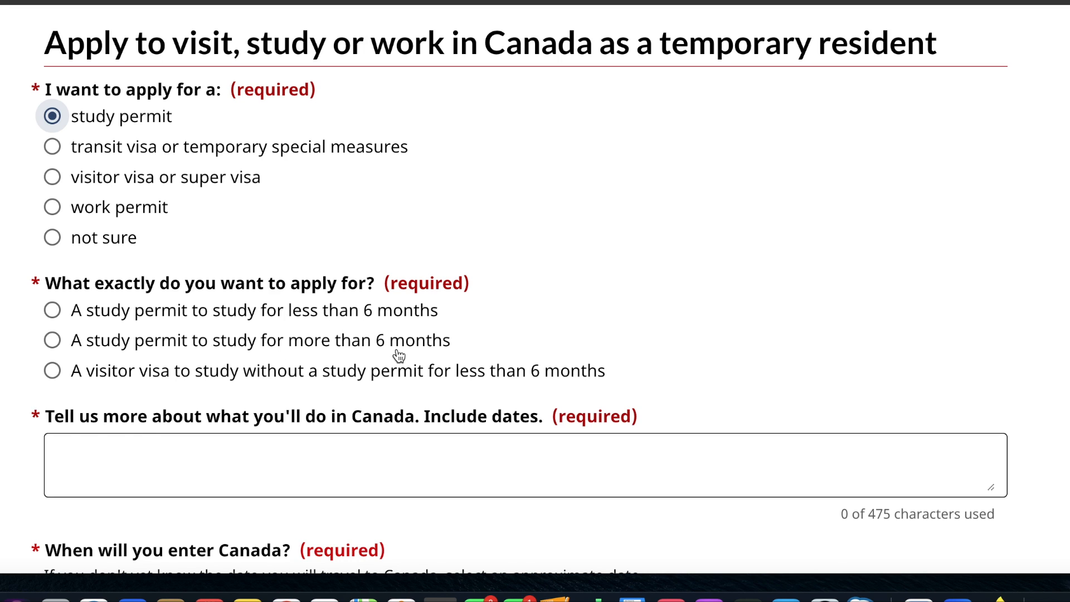
left_click(53, 340)
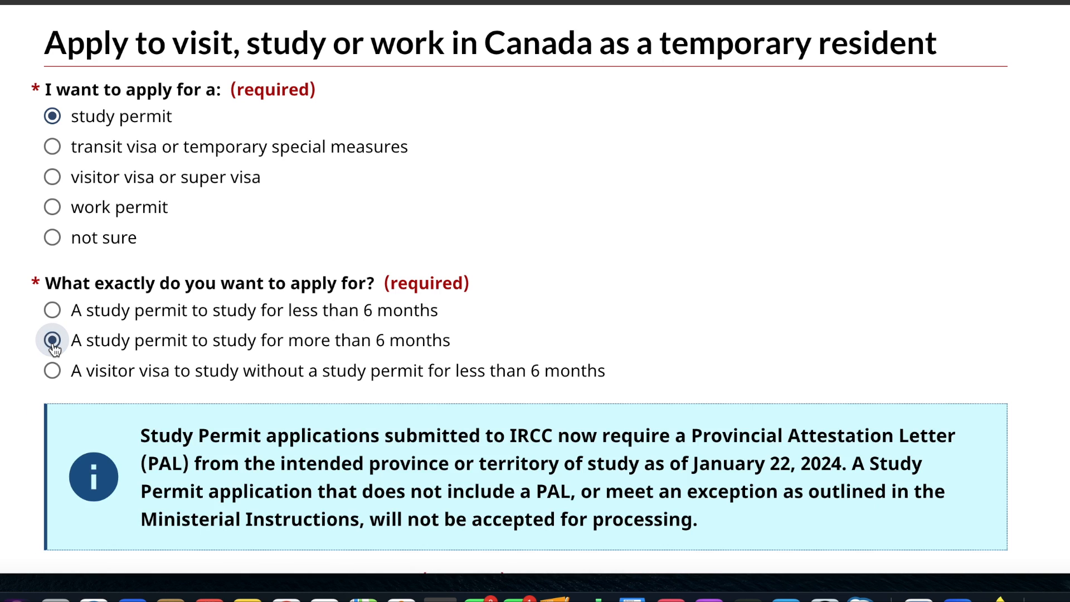
scroll(234, 415, "down", 6)
scroll(234, 411, "down", 1)
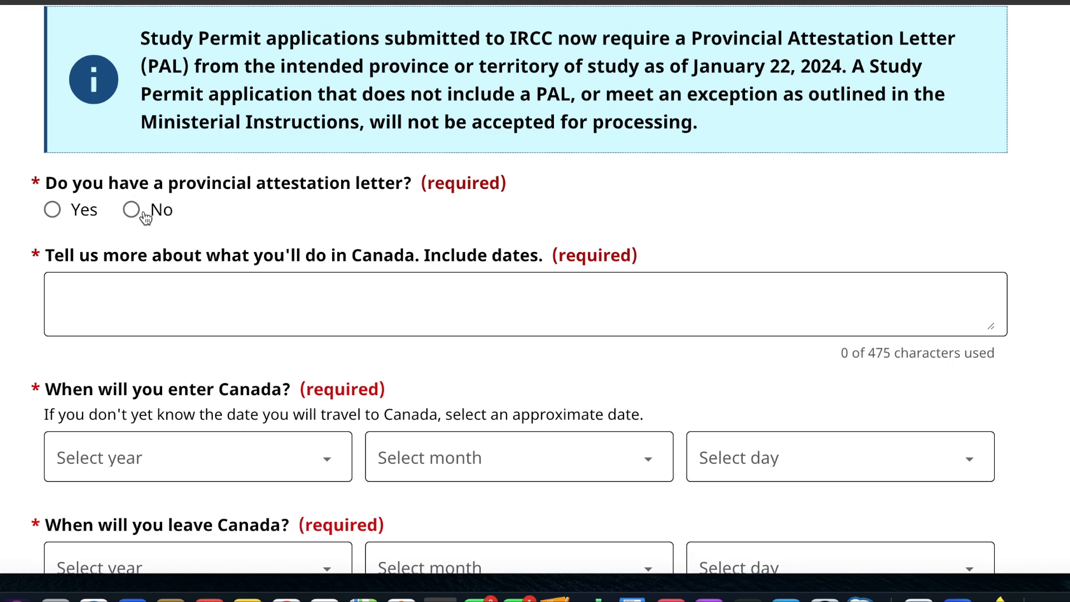
- Answer Yes to having a provincial attestation letter and set its issuing province to Ontario
left_click(55, 208)
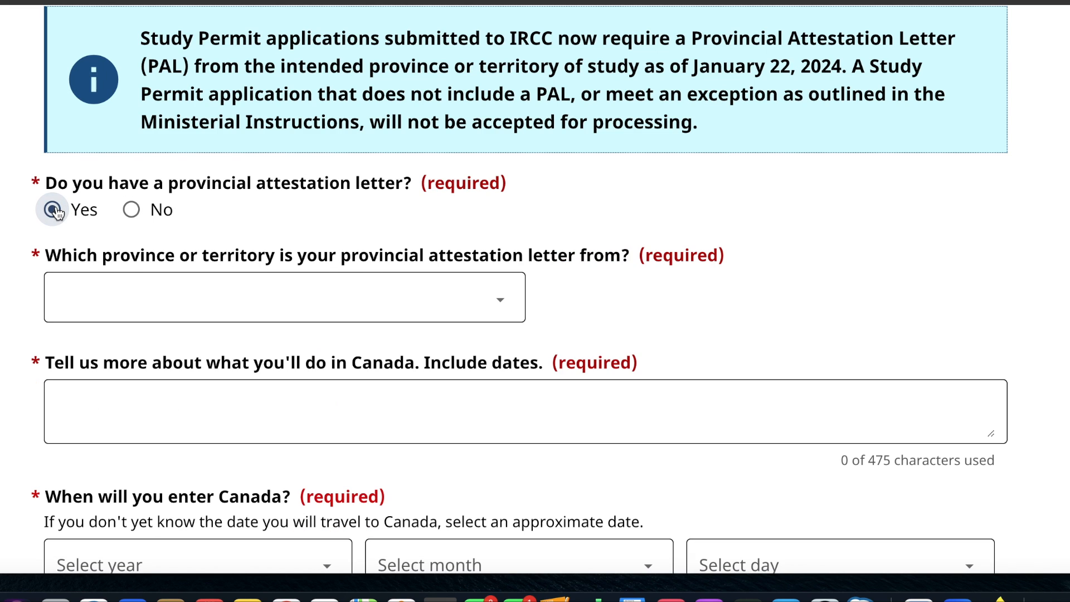
left_click(171, 306)
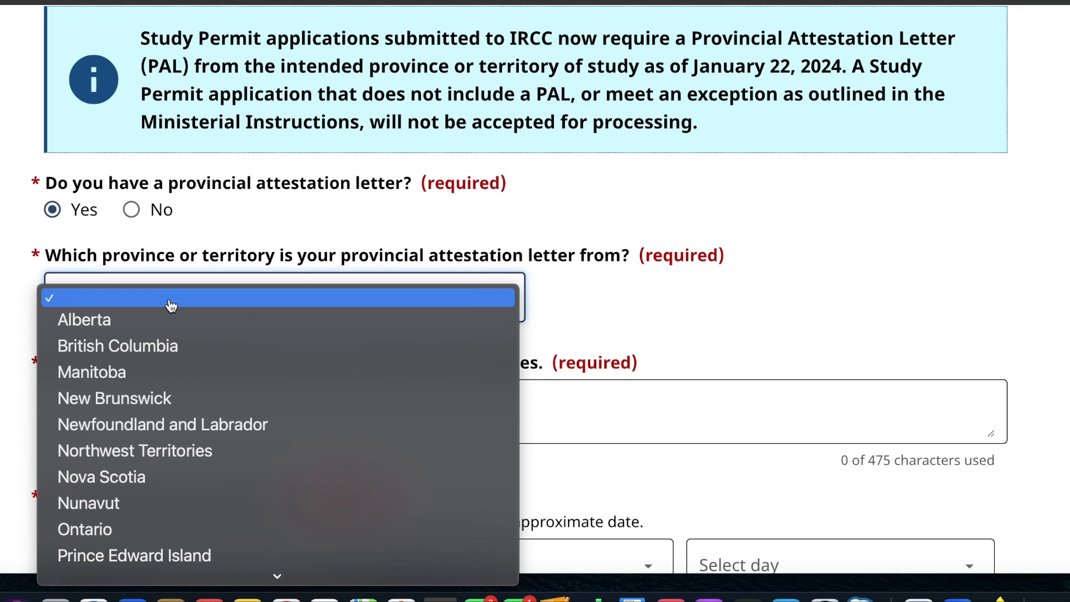
left_click(116, 527)
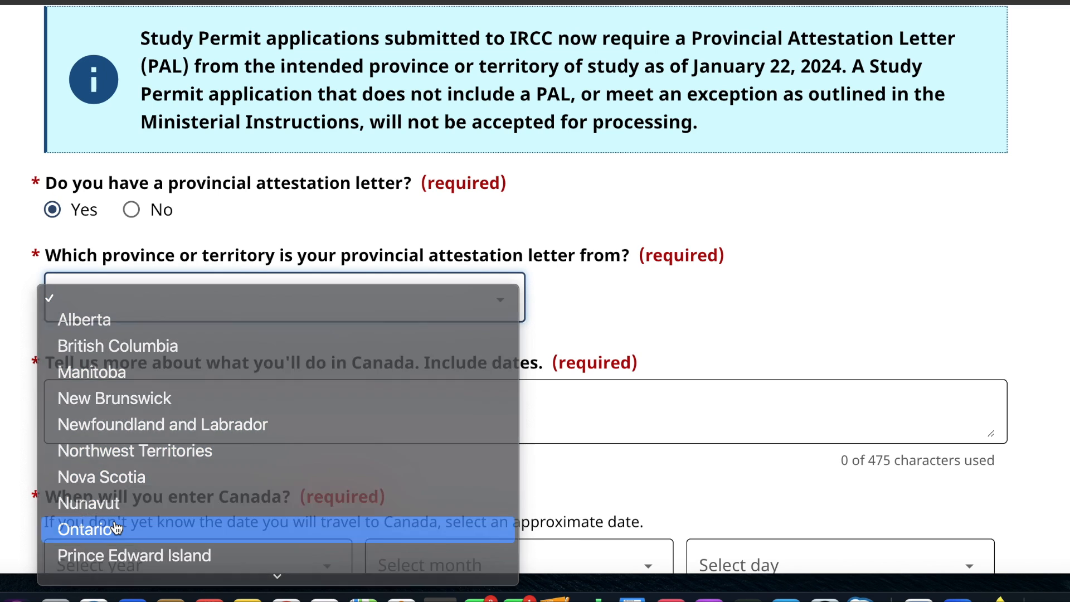
- Describe the planned activities in Canada as "I will study course XYZ in ABC university", with "strt dte and end date" on a second line
scroll(116, 527, "down", 3)
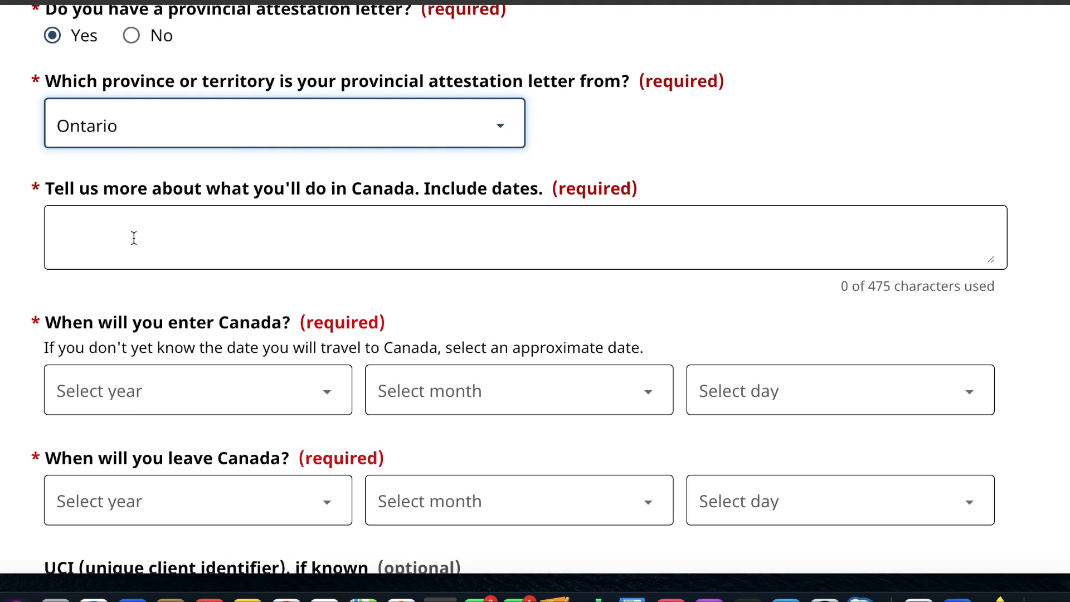
left_click(148, 227)
type("will")
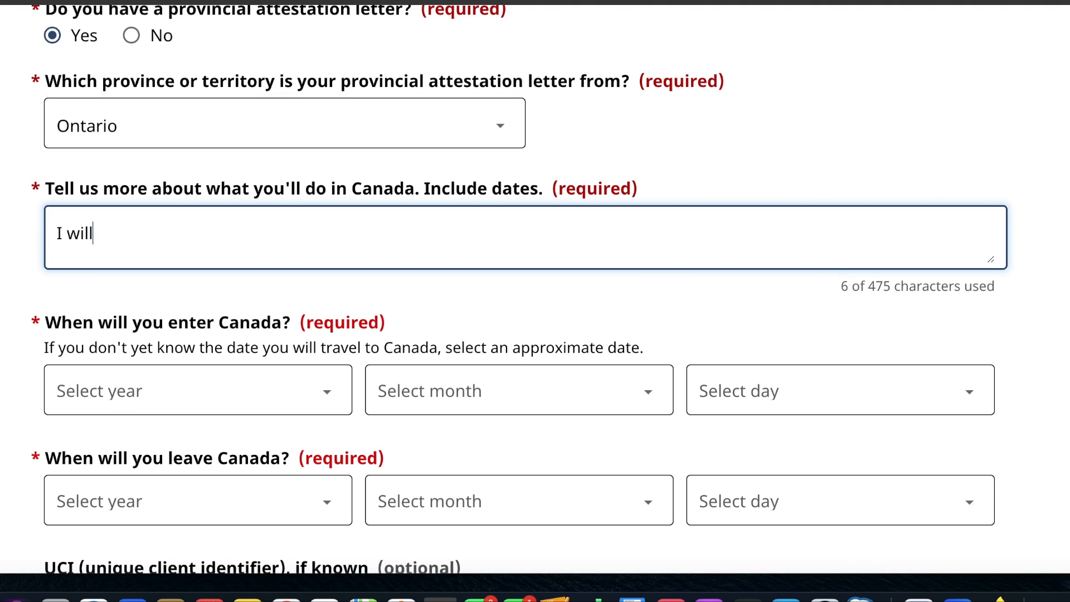
type(" study")
key("BackSpace")
type("udy course XYZ in")
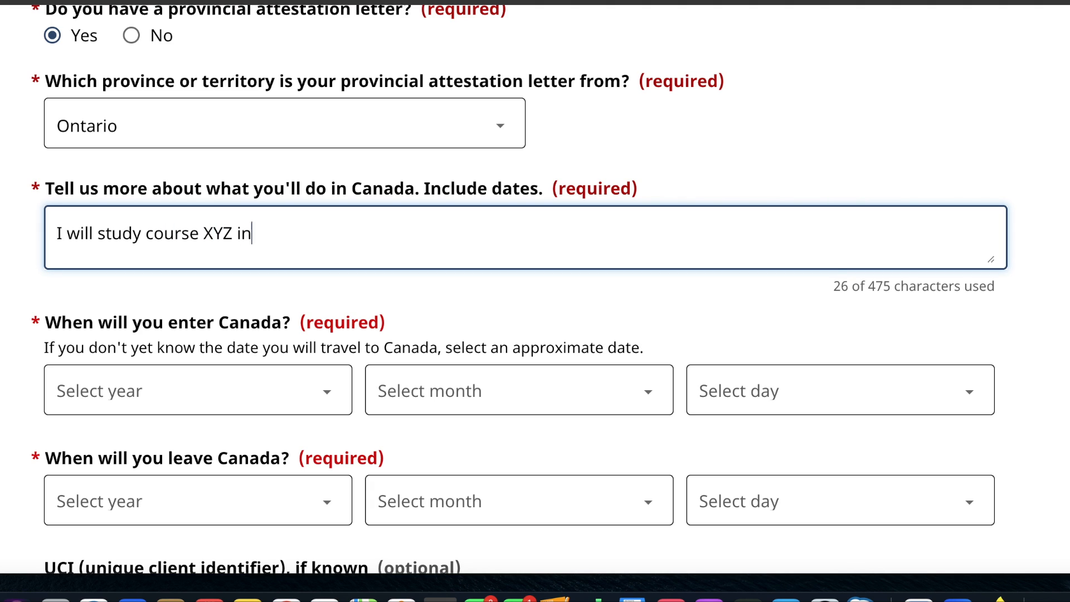
type(" ABC unu")
type("versity")
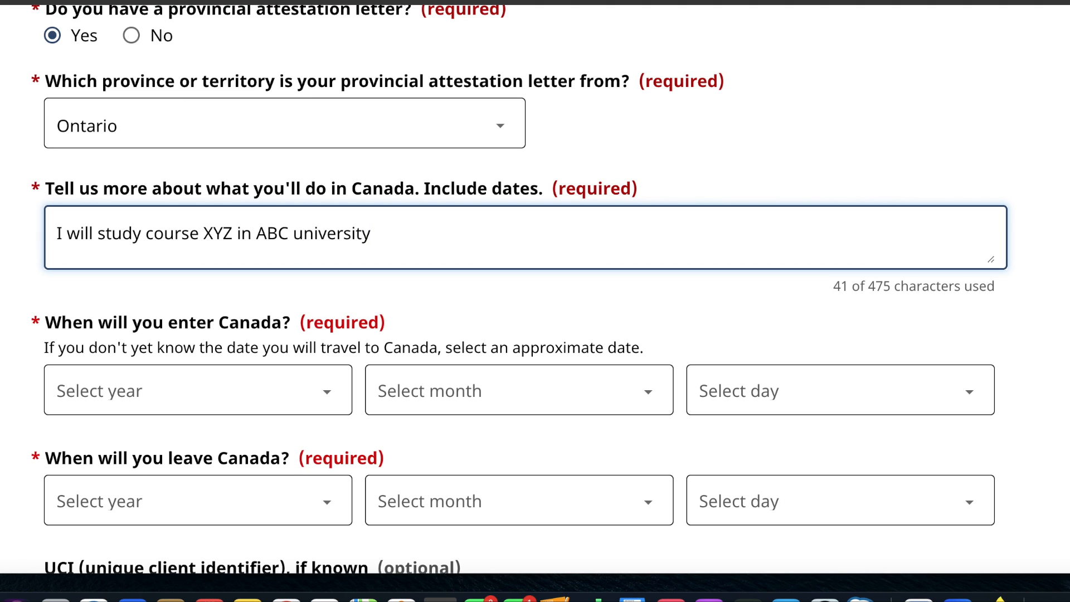
type("str")
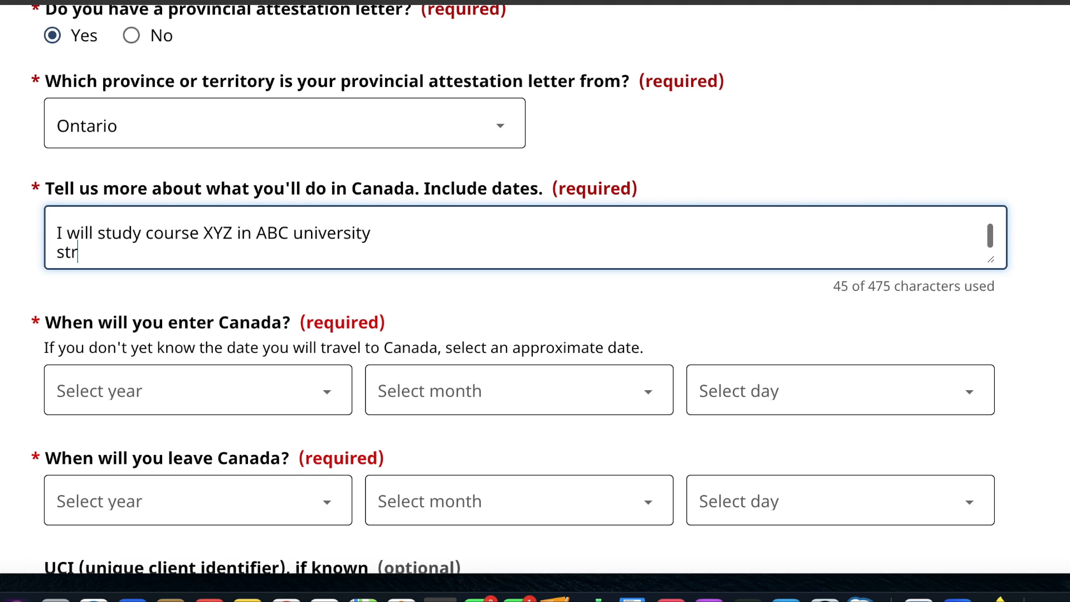
type("t dt=")
key("BackSpace")
type("e and ")
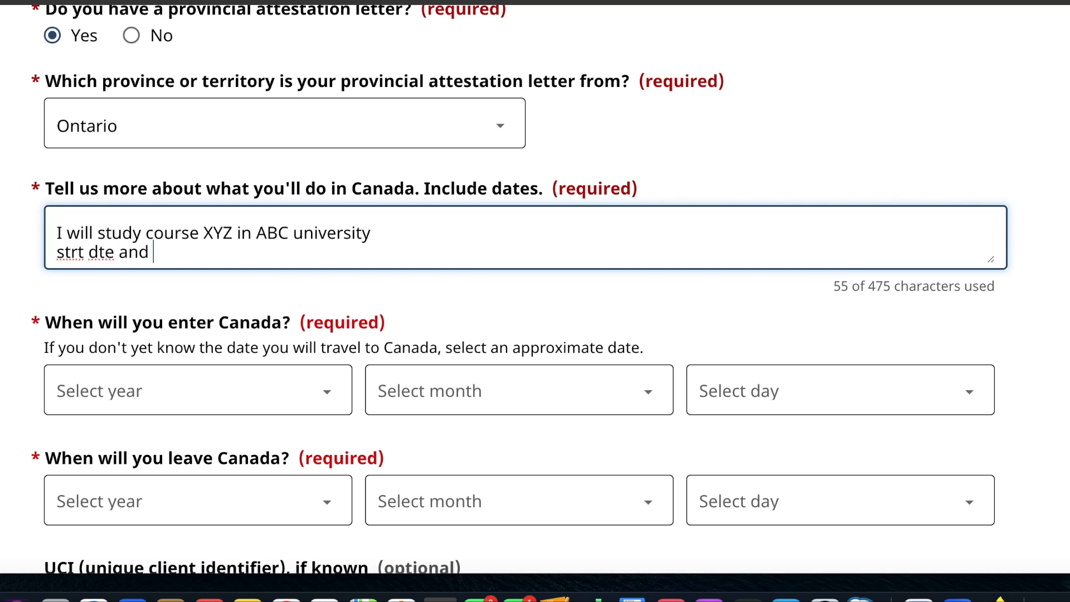
type("end date")
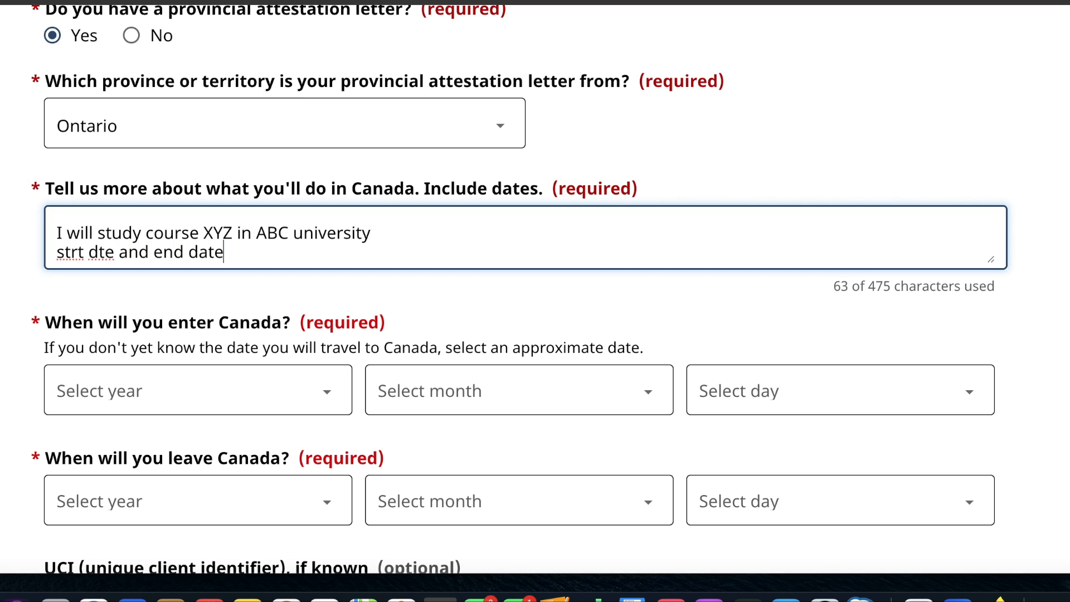
- Set the date of entering Canada to August 15, 2024
scroll(109, 268, "down", 5)
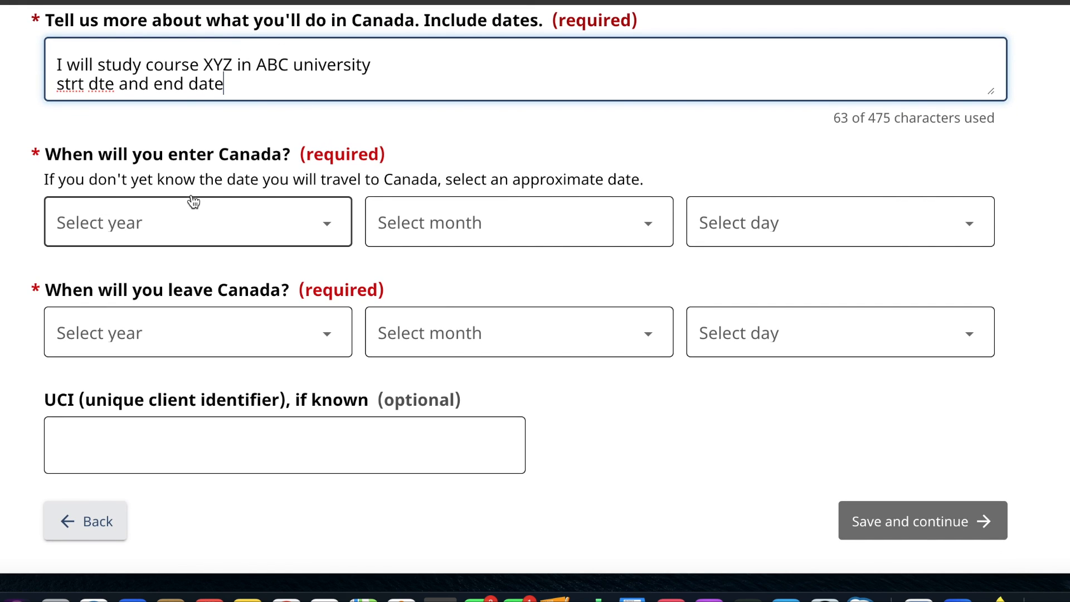
left_click(233, 235)
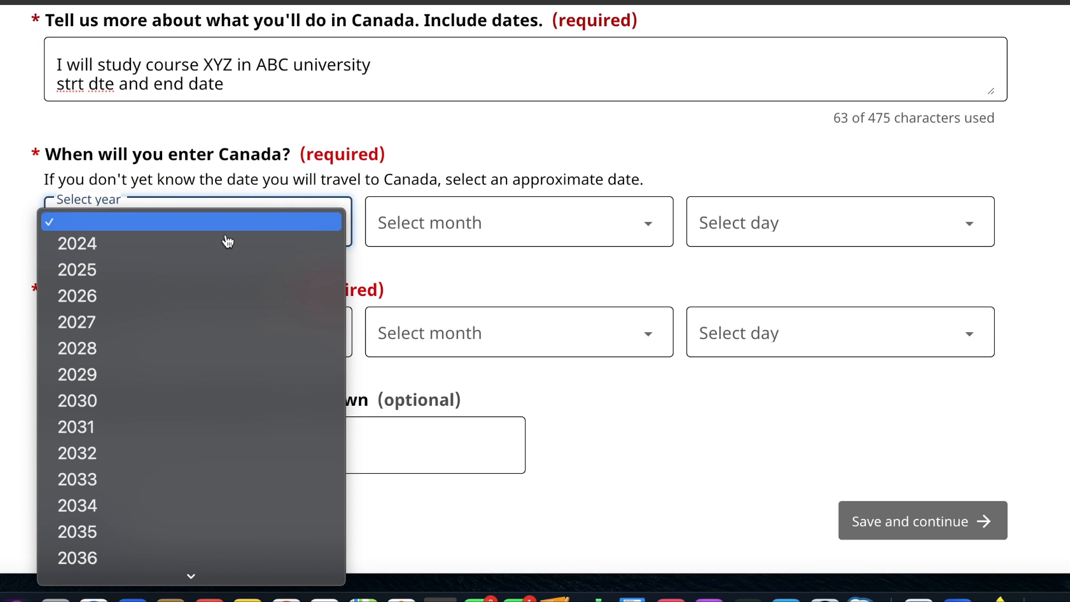
left_click(212, 244)
left_click(420, 235)
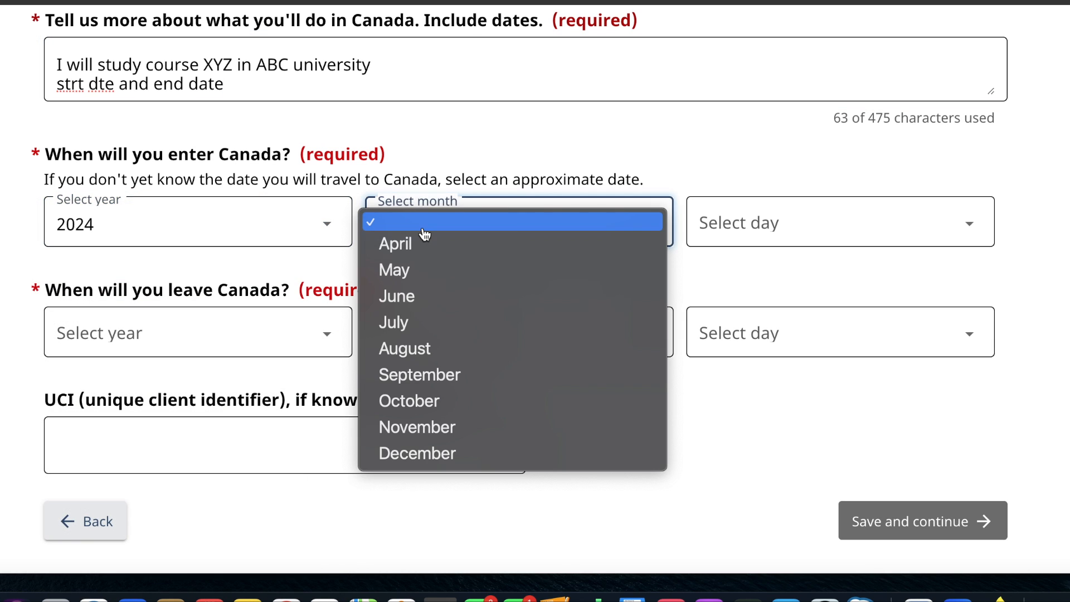
left_click(416, 357)
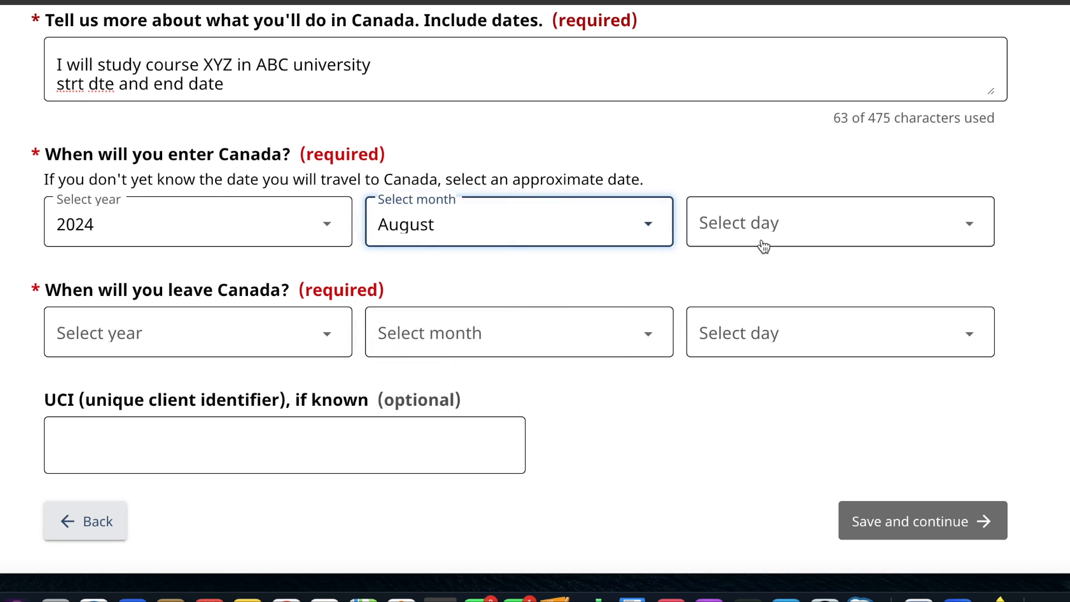
left_click(763, 240)
scroll(728, 407, "down", 5)
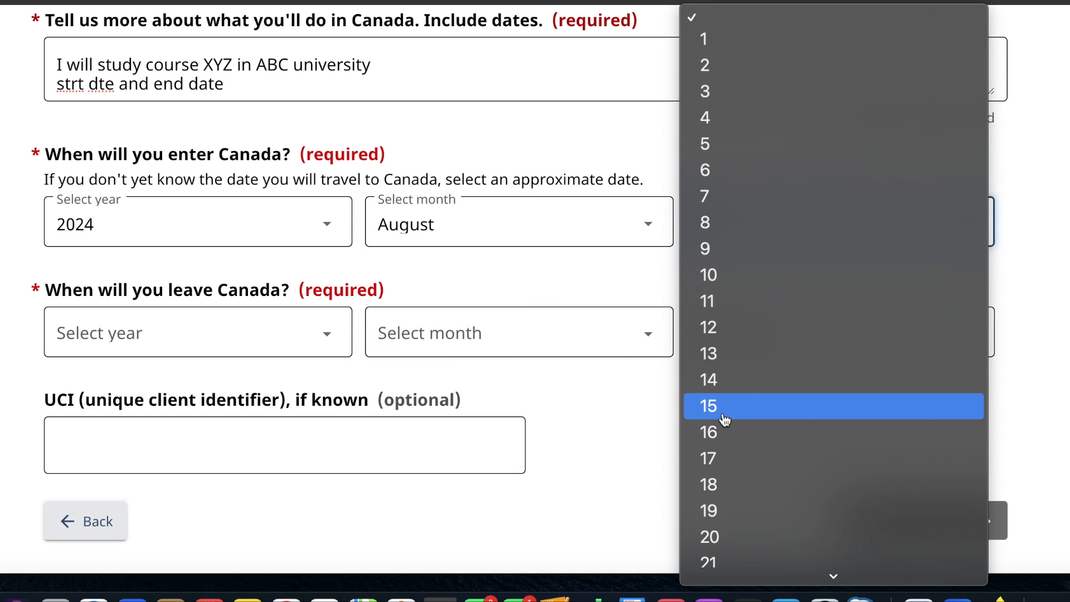
left_click(724, 420)
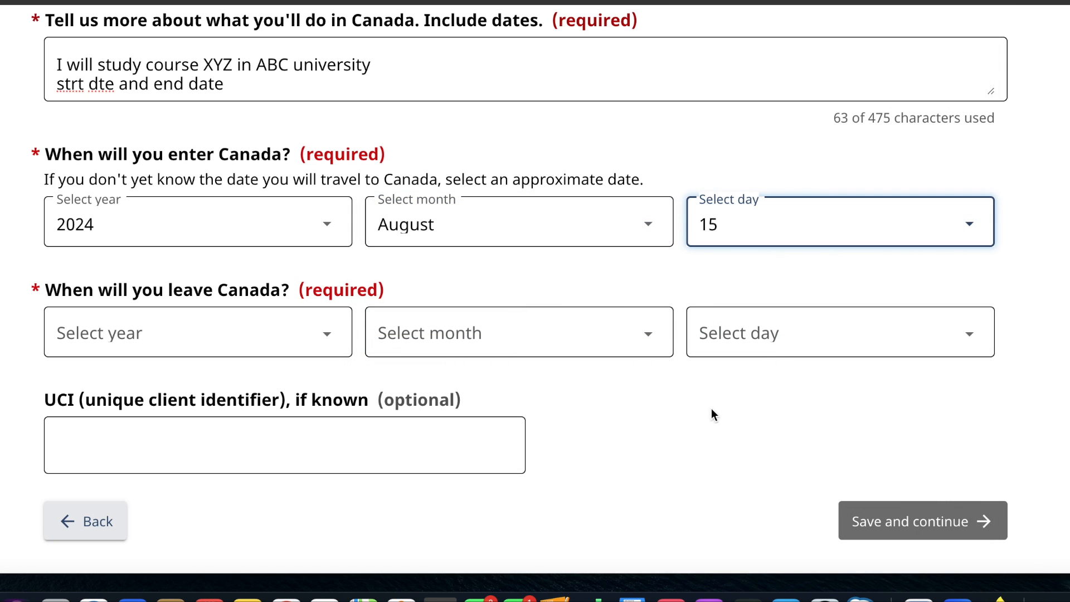
- Set the date of leaving Canada to December 31, 2025, and save the page to continue
left_click(280, 341)
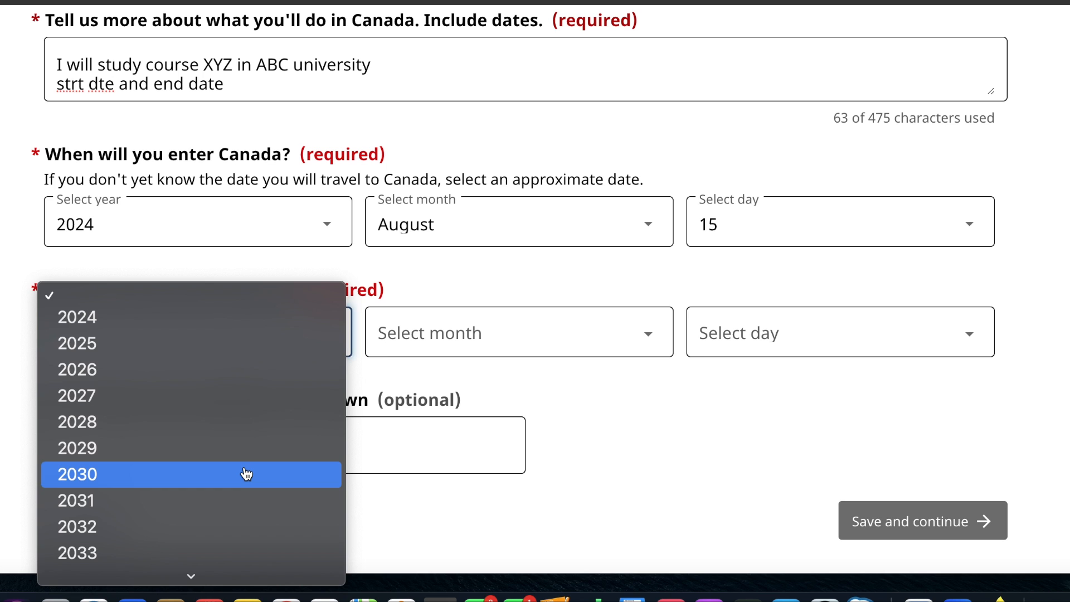
left_click(239, 346)
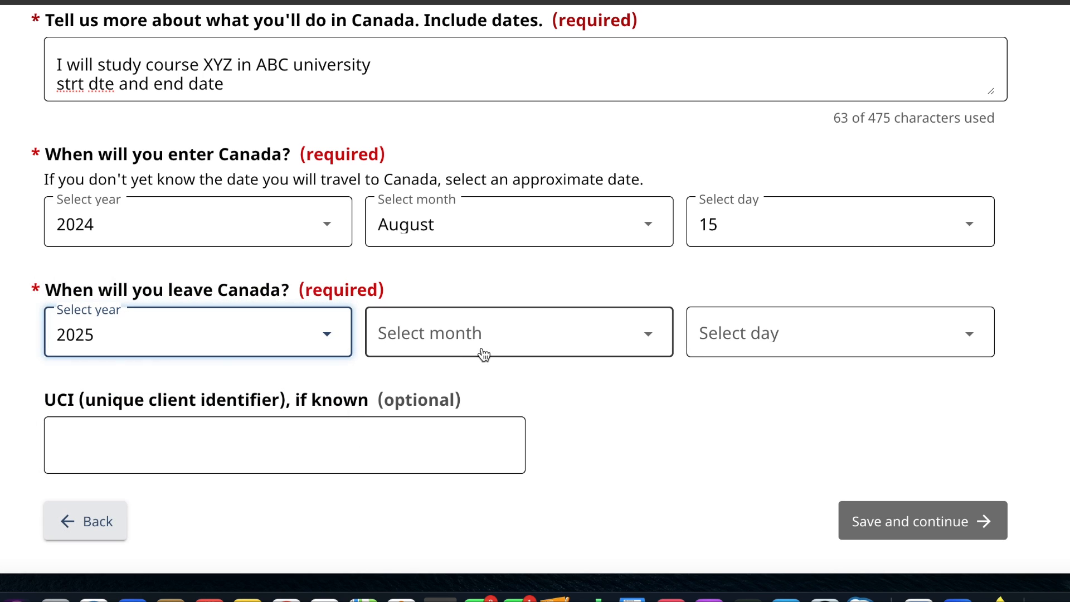
left_click(482, 352)
left_click(433, 580)
left_click(750, 345)
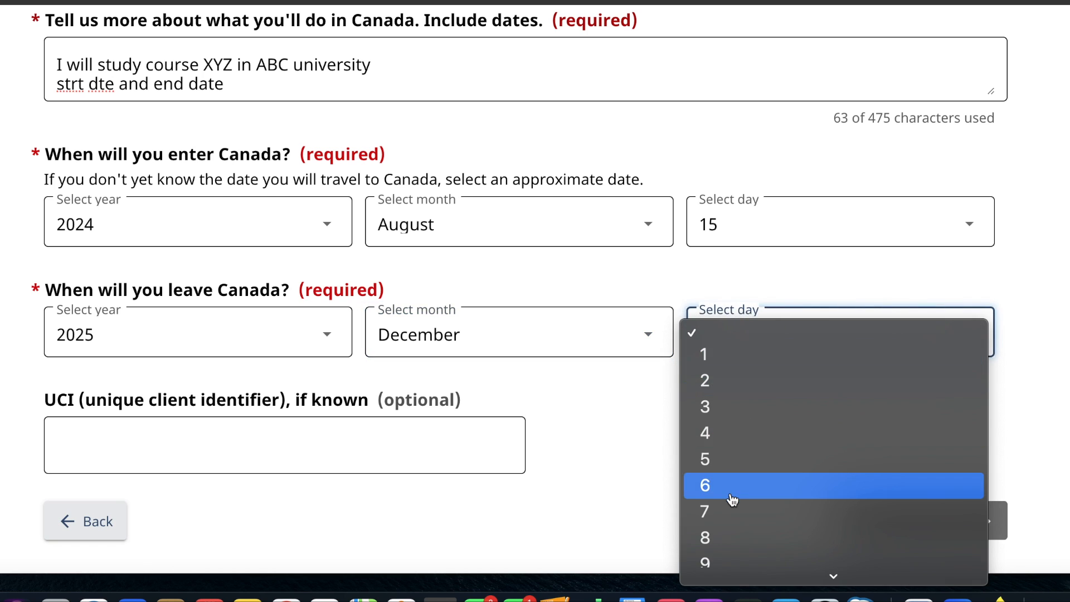
scroll(733, 500, "down", 3)
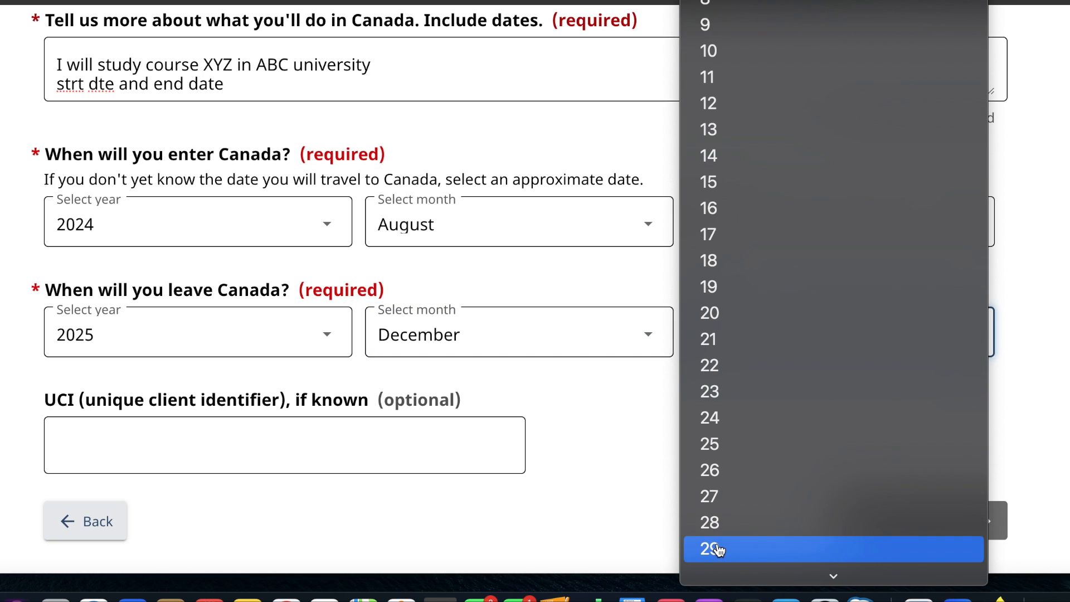
scroll(718, 548, "down", 1)
left_click(714, 567)
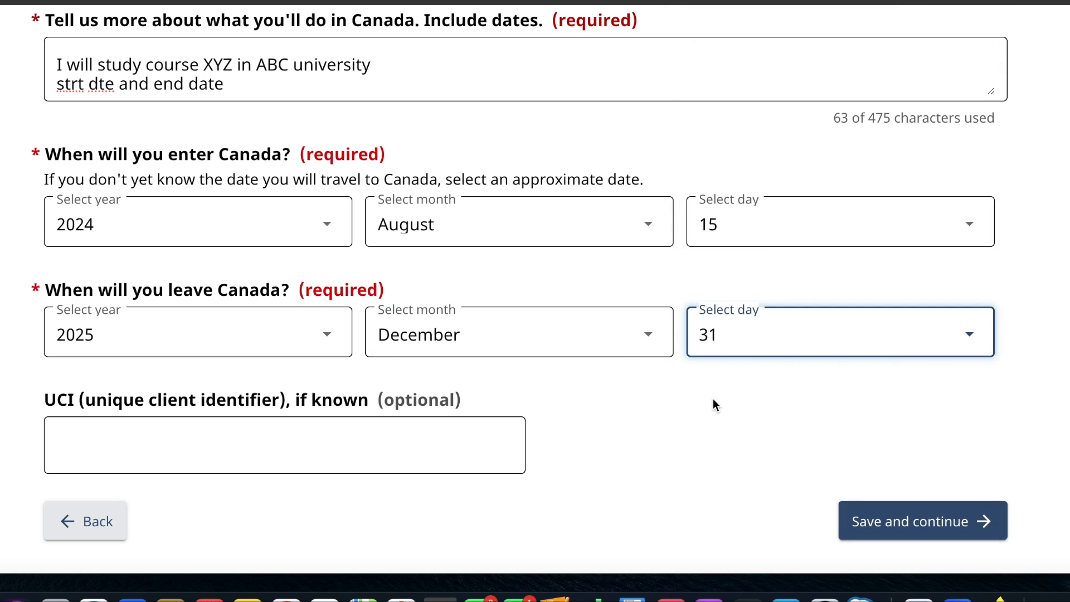
left_click(904, 516)
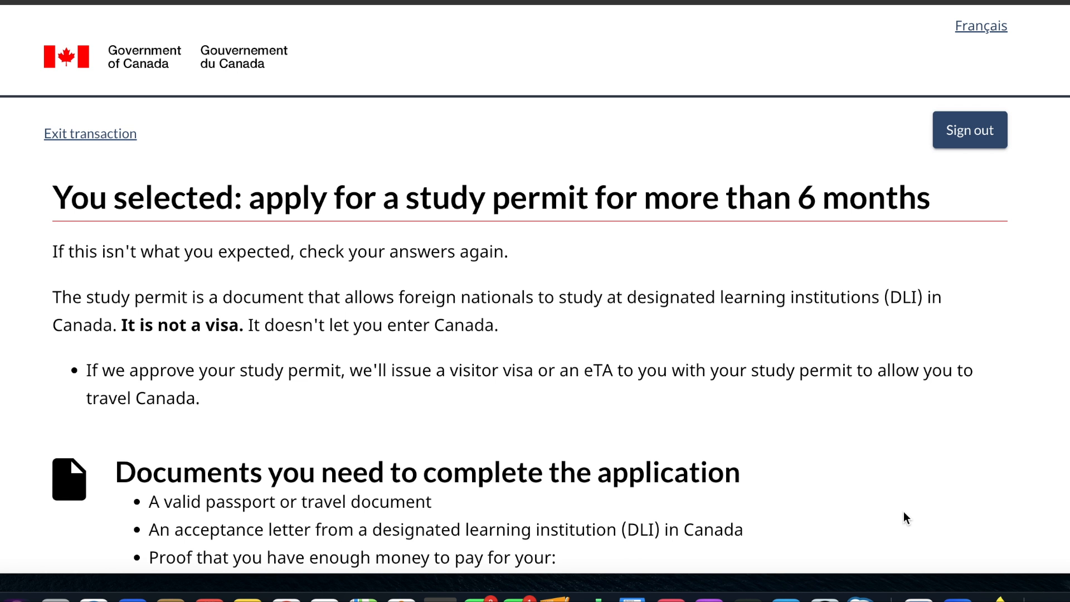
- Proceed past the required documents overview, answer No to applying on behalf of someone else, and save the answer
scroll(906, 517, "down", 5)
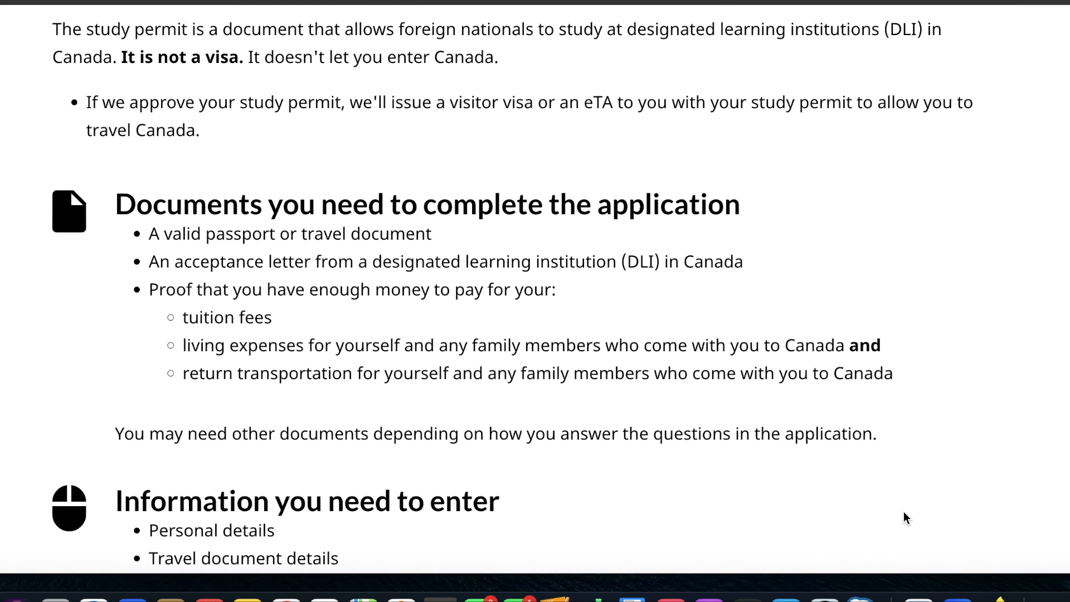
scroll(904, 516, "down", 8)
left_click(944, 368)
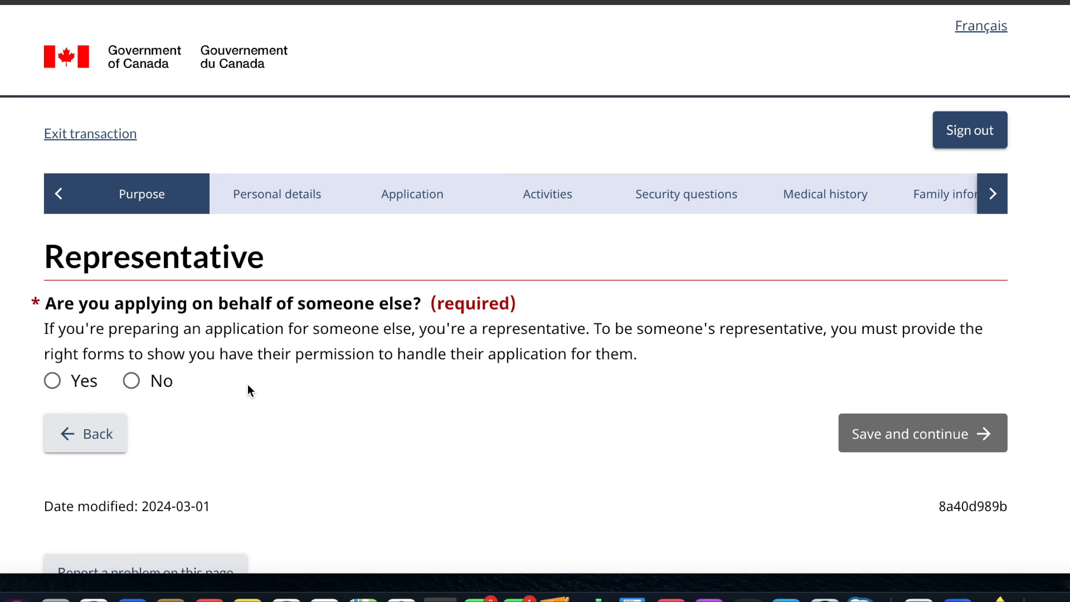
left_click(132, 383)
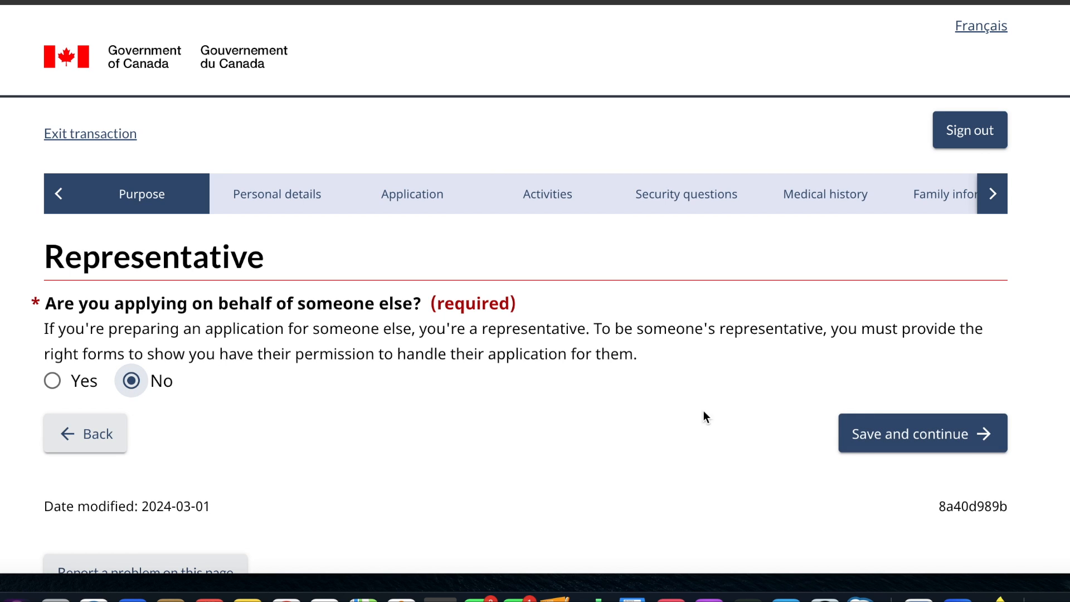
left_click(913, 449)
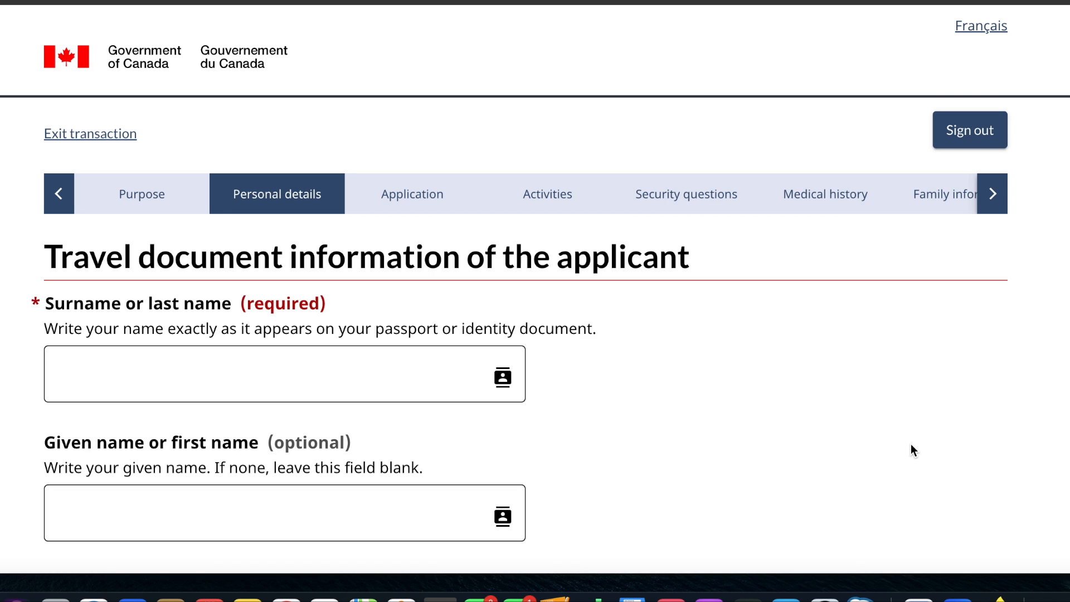
- Fill in the applicant's travel document names with "surnme" as surname and "first name" as given name
left_click(385, 366)
type("surnme")
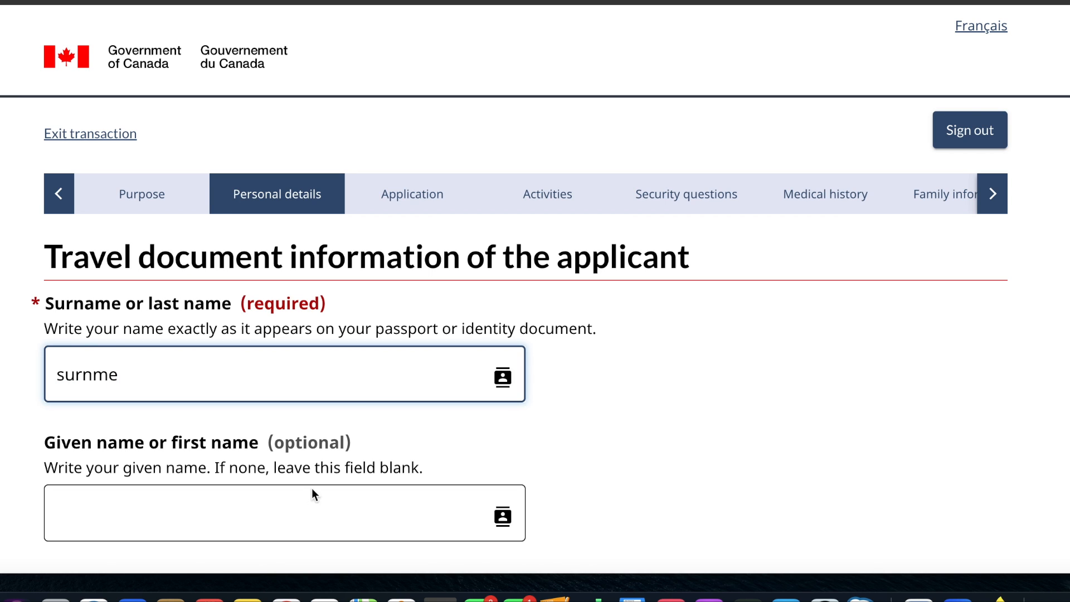
left_click(282, 511)
type("fisrt")
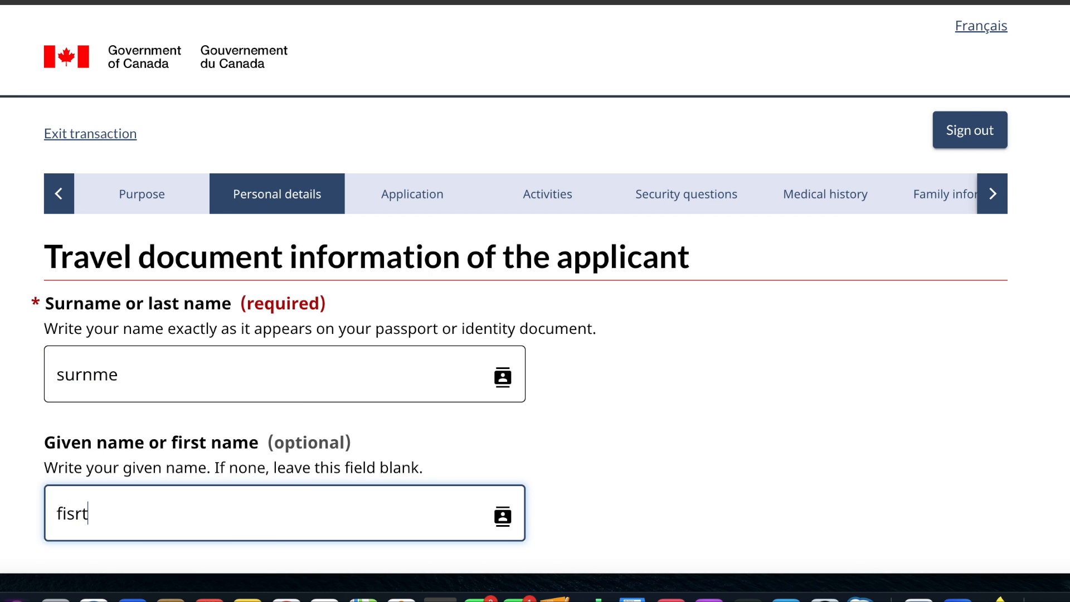
type("rst name")
- Select the year, month and day of the applicant's date of birth, correcting the year
scroll(237, 530, "down", 4)
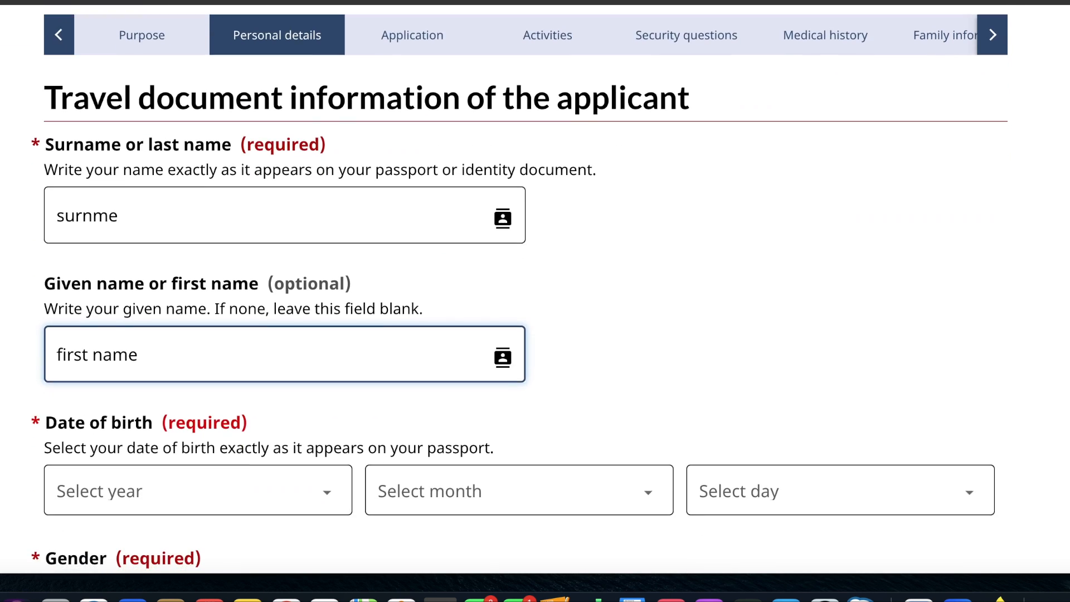
left_click(233, 473)
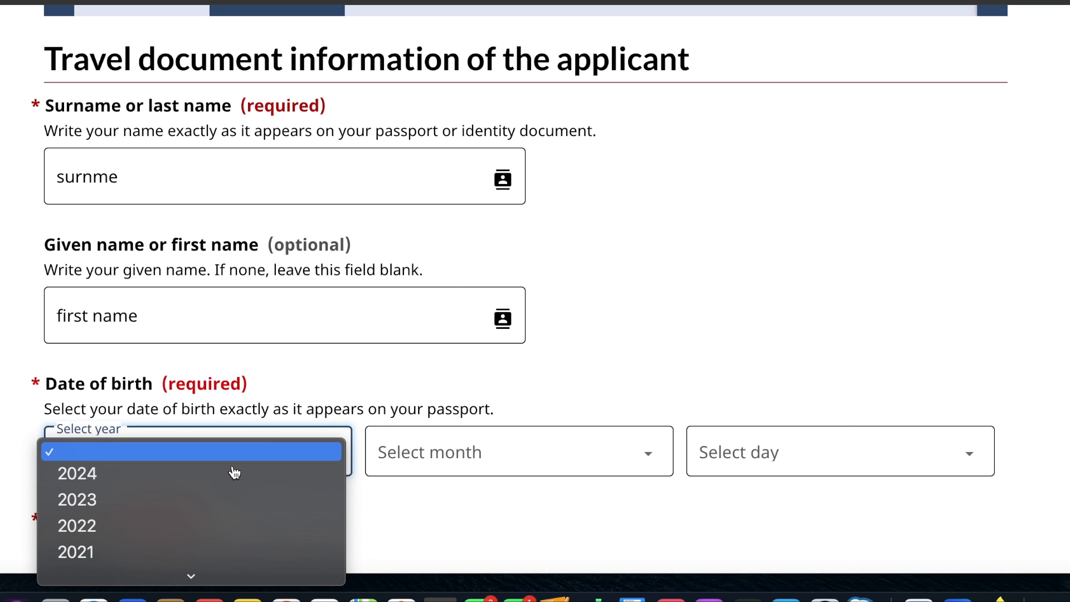
scroll(202, 518, "down", 15)
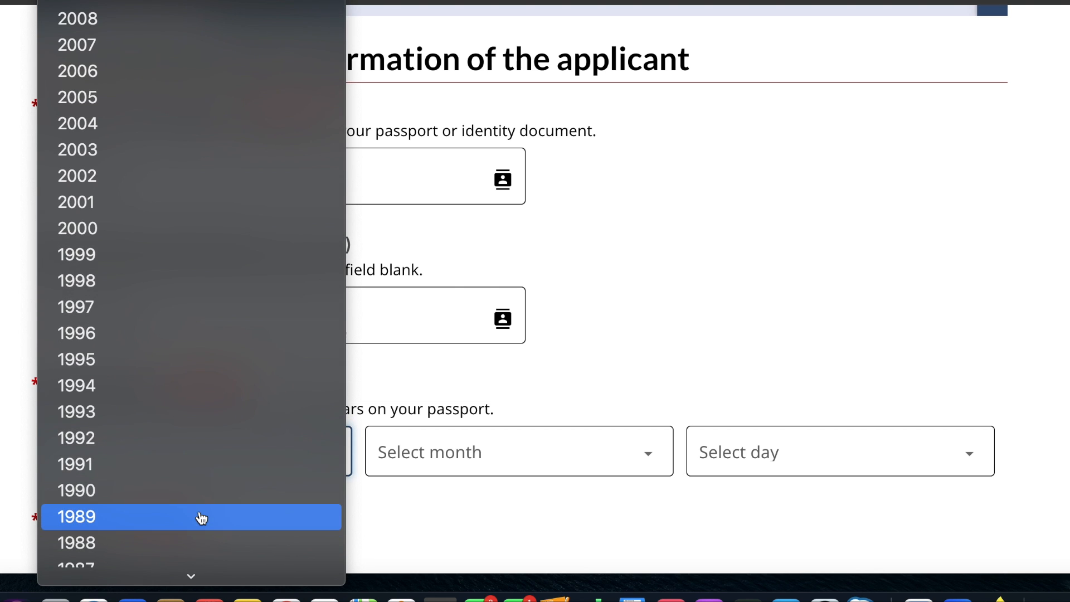
left_click(201, 519)
left_click(430, 468)
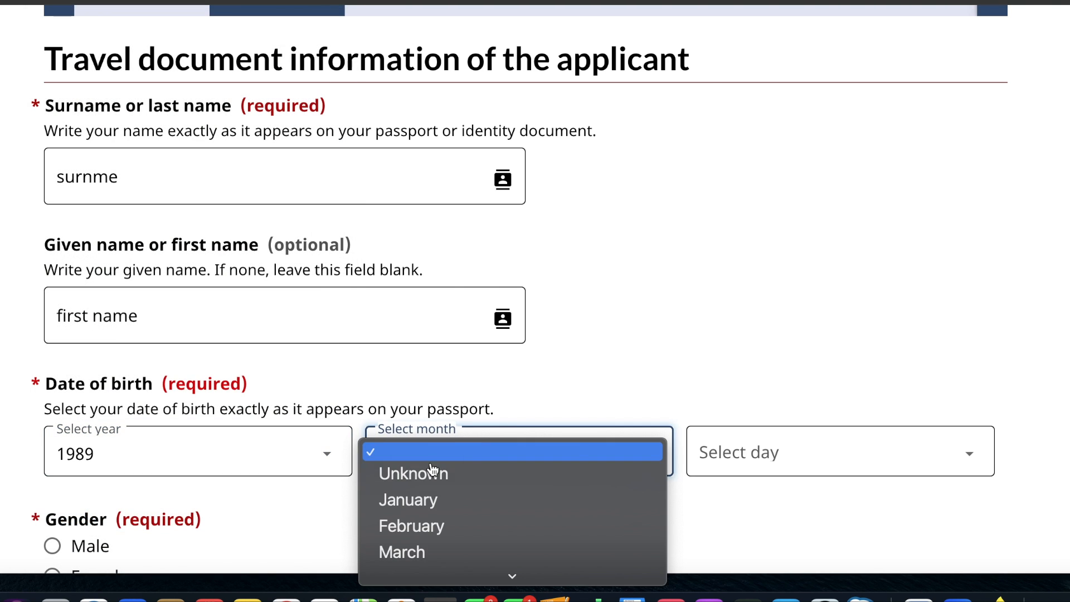
left_click(428, 505)
left_click(753, 454)
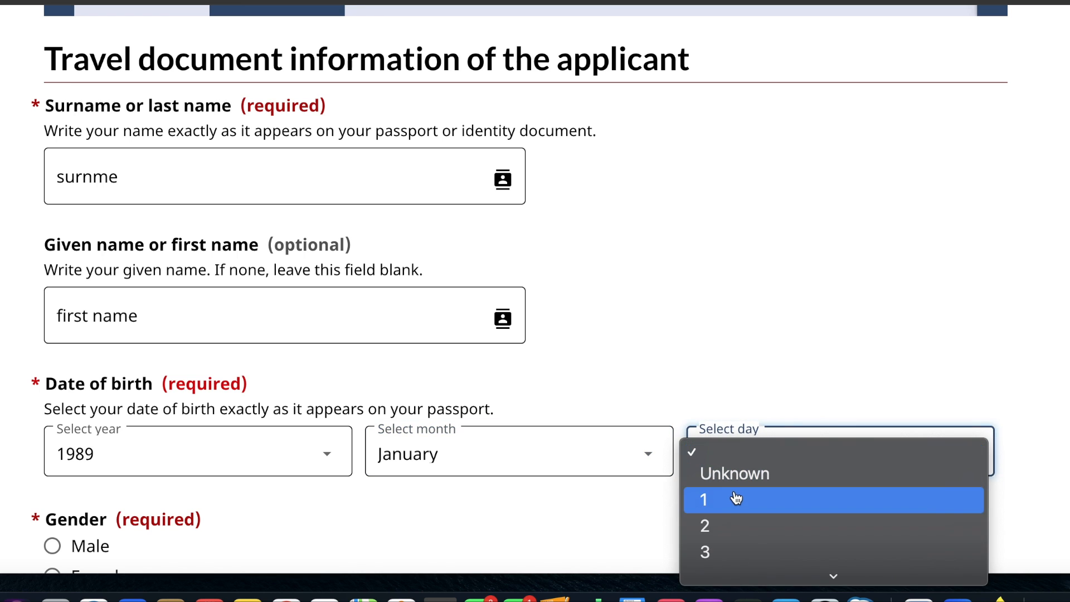
left_click(732, 505)
left_click(340, 466)
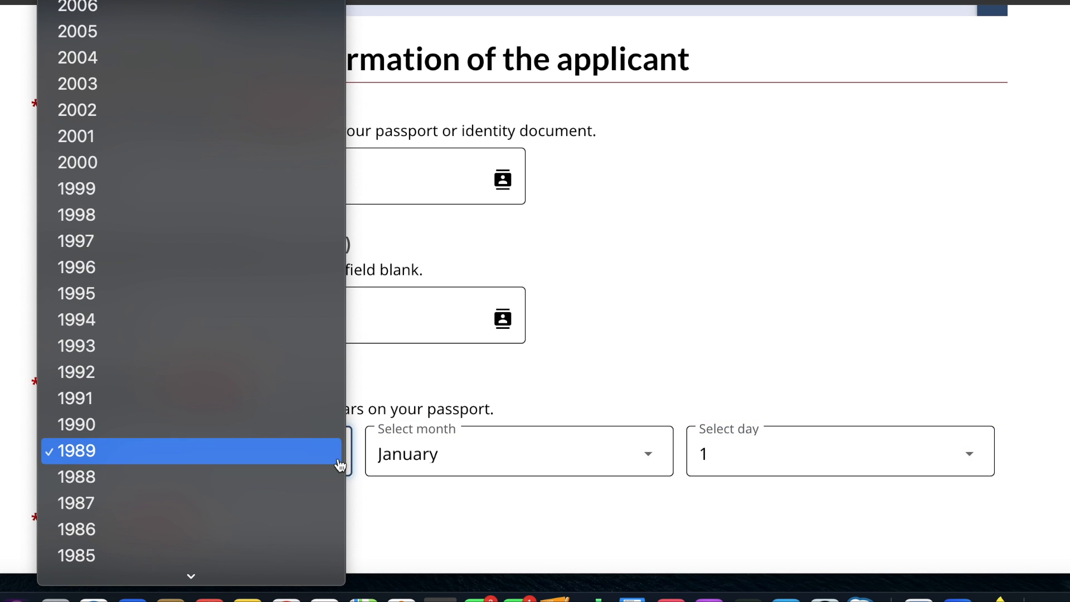
left_click(235, 296)
scroll(234, 296, "down", 5)
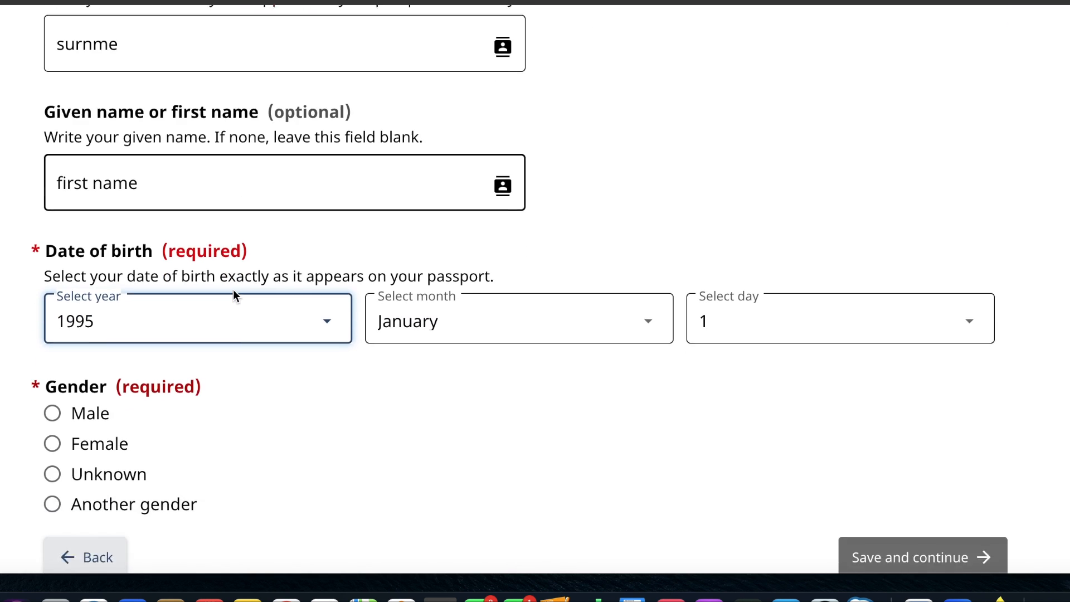
- Select Female as the applicant's gender and save the page to continue
left_click(52, 308)
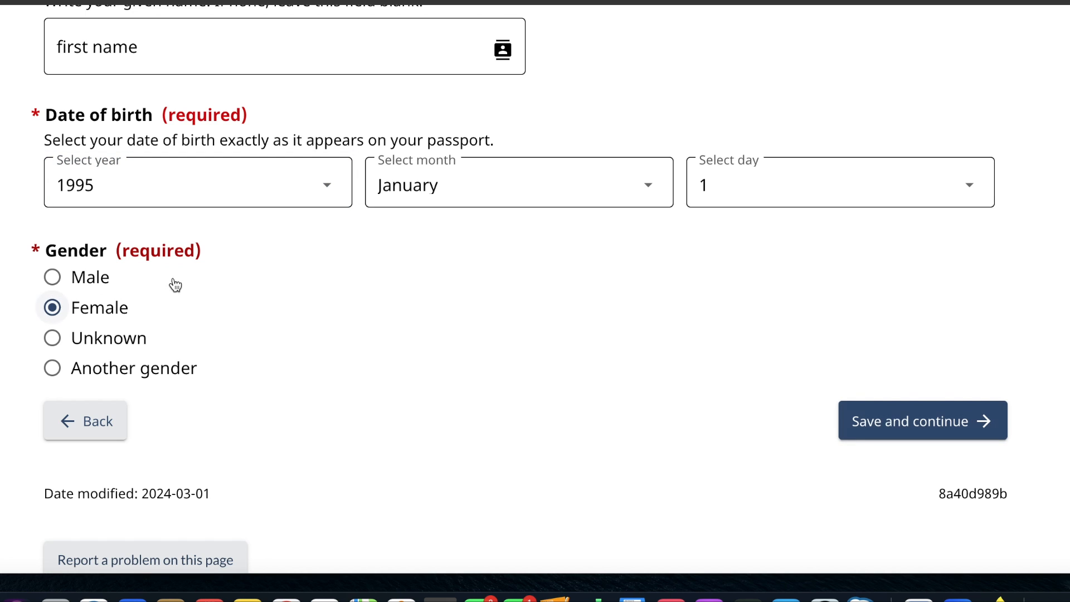
left_click(894, 428)
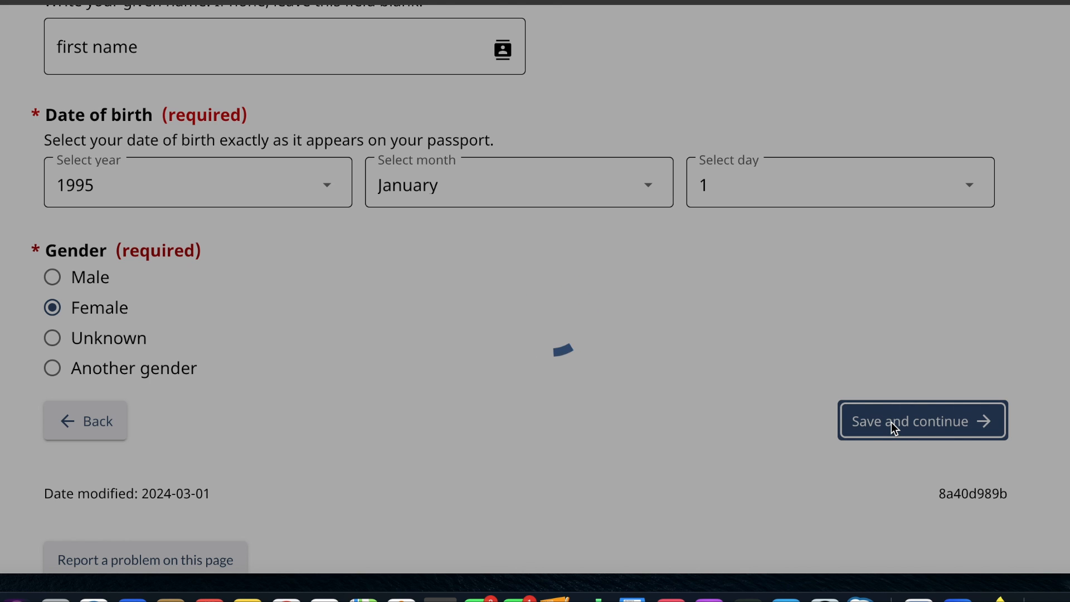
- Choose Passport as the travel document and Regular as the kind of passport
scroll(891, 428, "down", 5)
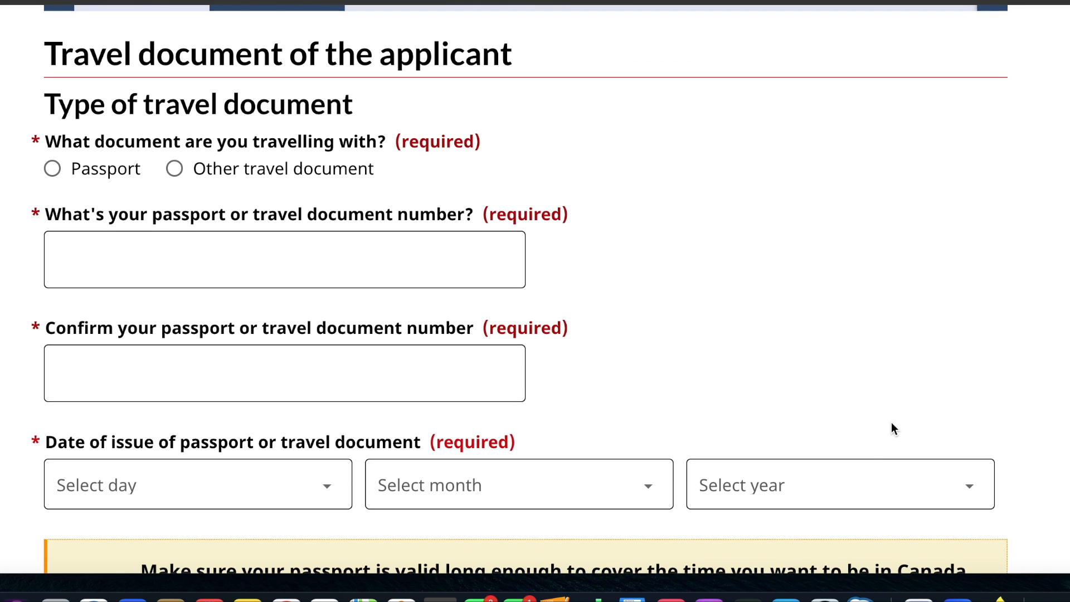
scroll(894, 429, "up", 1)
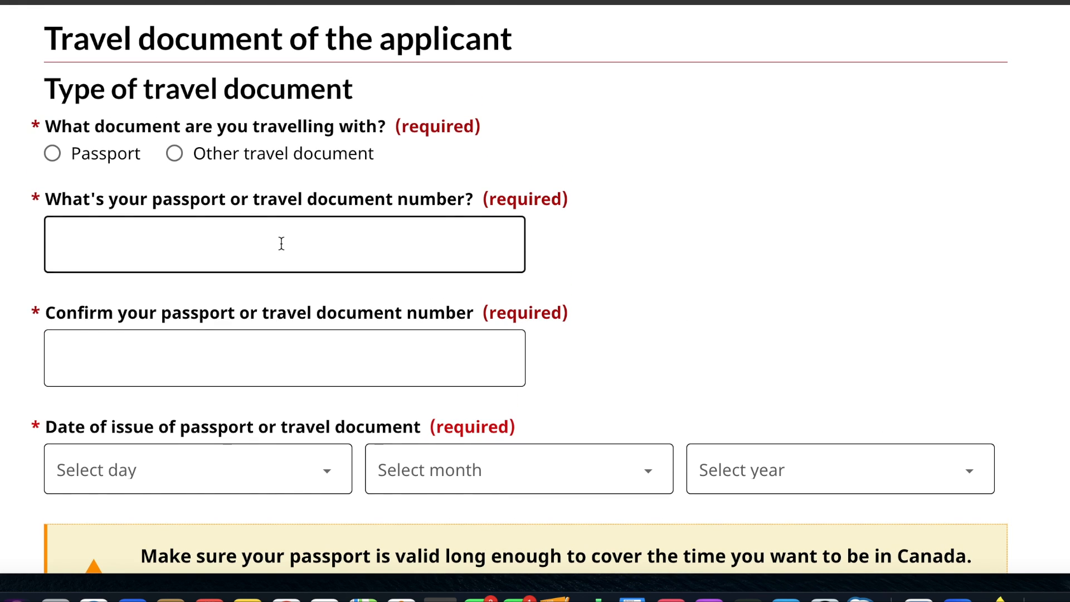
left_click(55, 155)
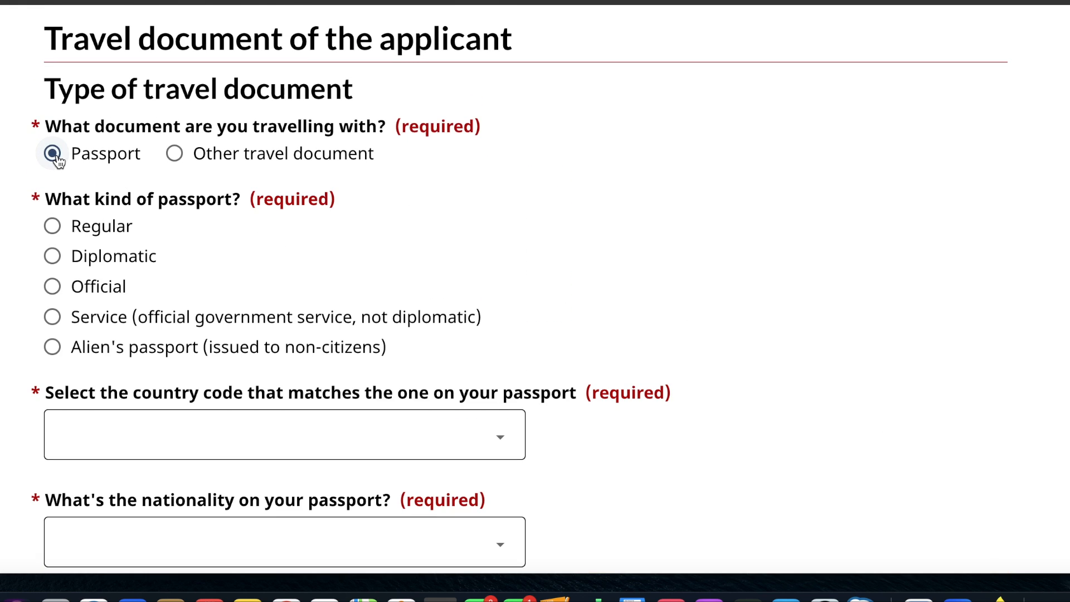
scroll(119, 291, "down", 2)
left_click(52, 153)
scroll(309, 334, "down", 2)
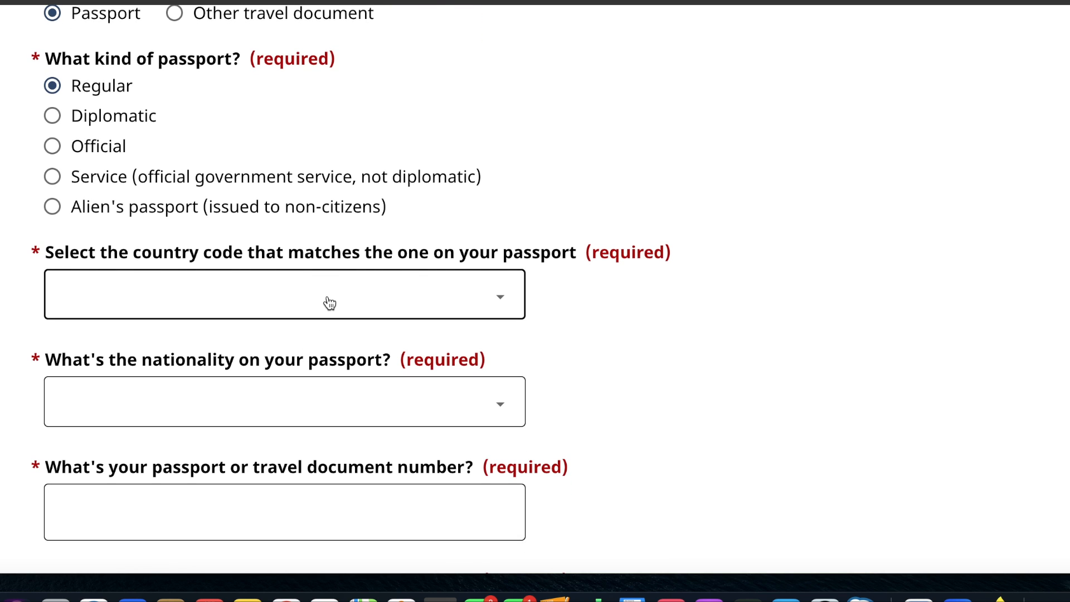
- Set the passport country code to IND (India) and the nationality on the passport to India
left_click(329, 301)
type("ind")
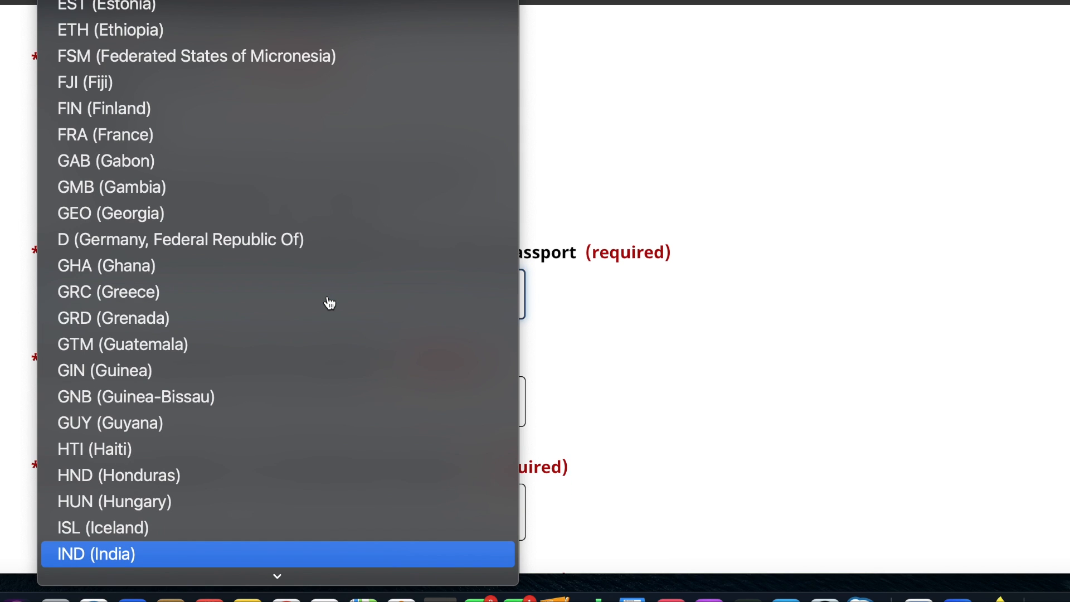
key("Return")
scroll(330, 301, "down", 2)
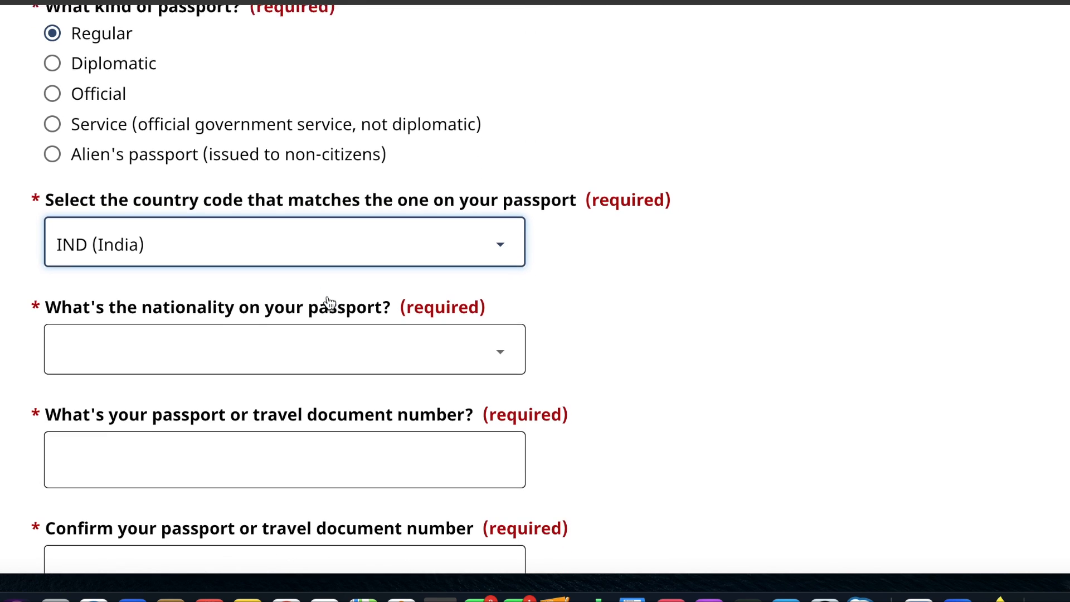
left_click(307, 333)
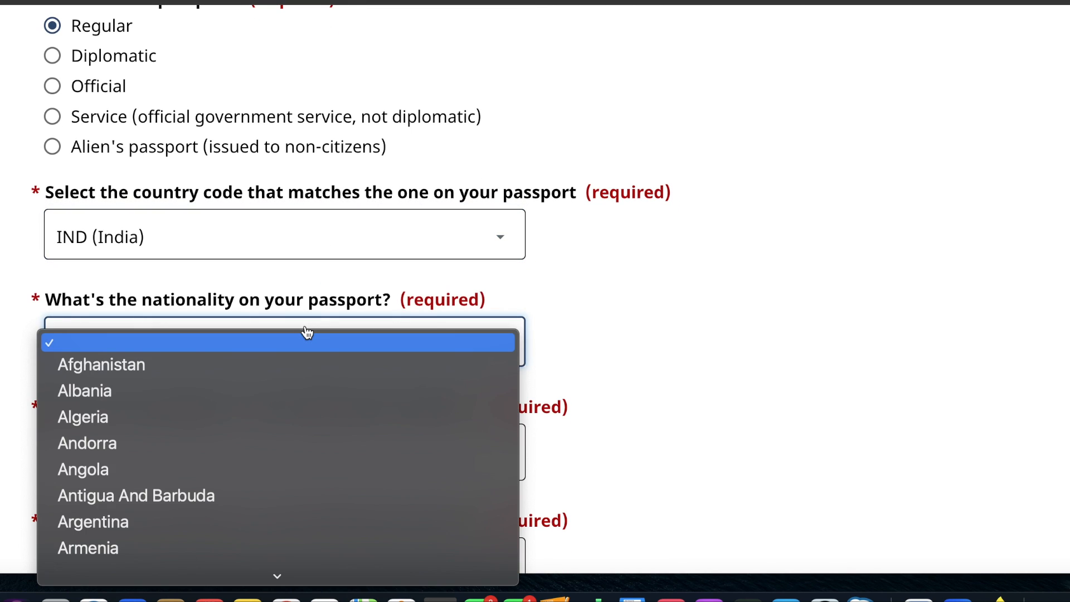
type("ind")
key("Return")
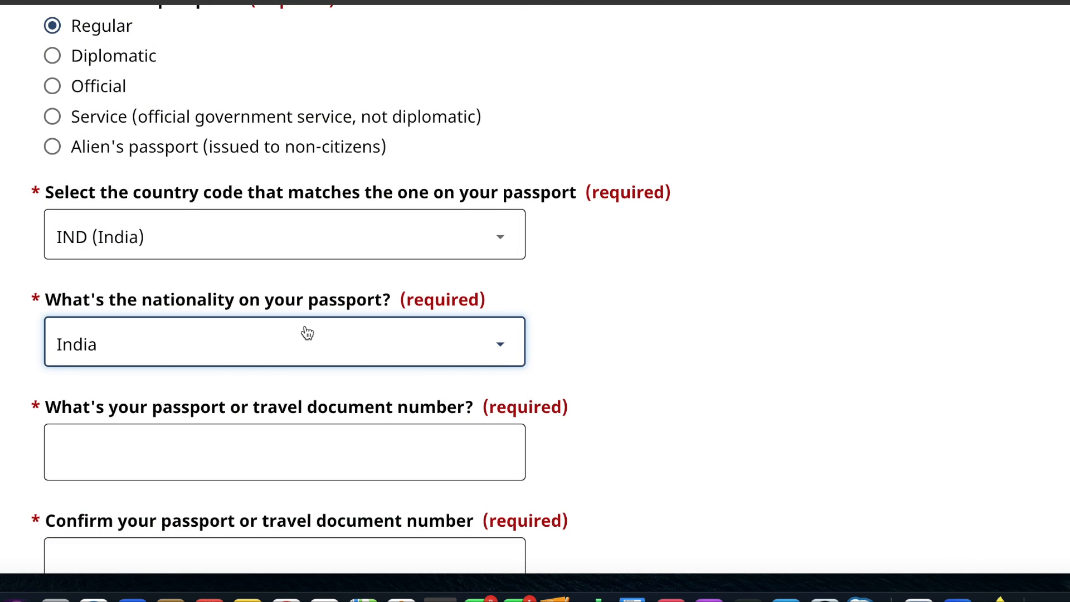
- Enter the applicant's passport number and repeat it in the confirmation field
scroll(307, 333, "down", 3)
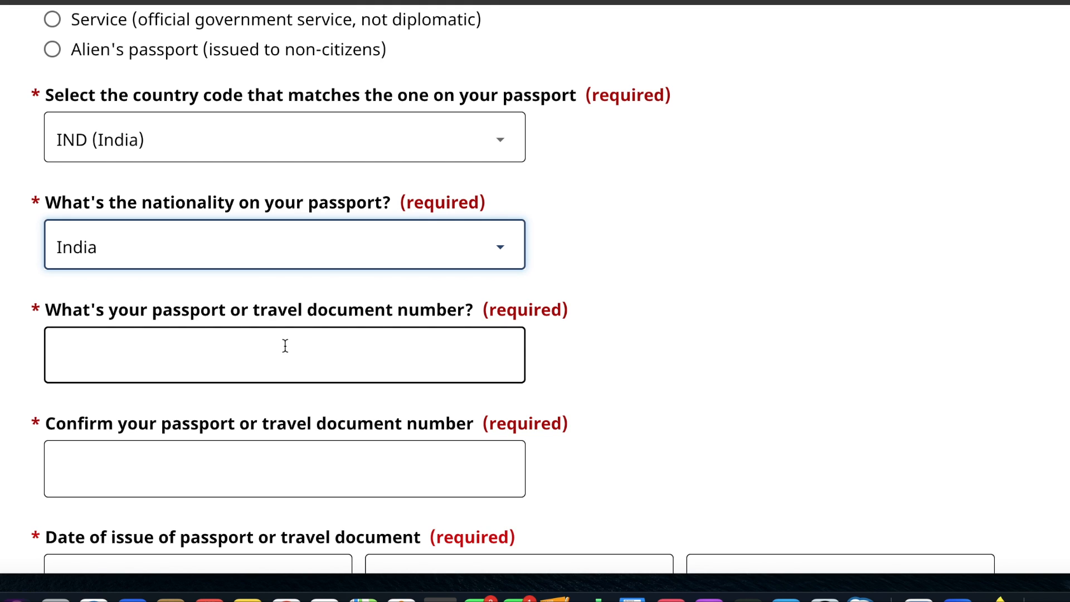
left_click(284, 346)
type("r")
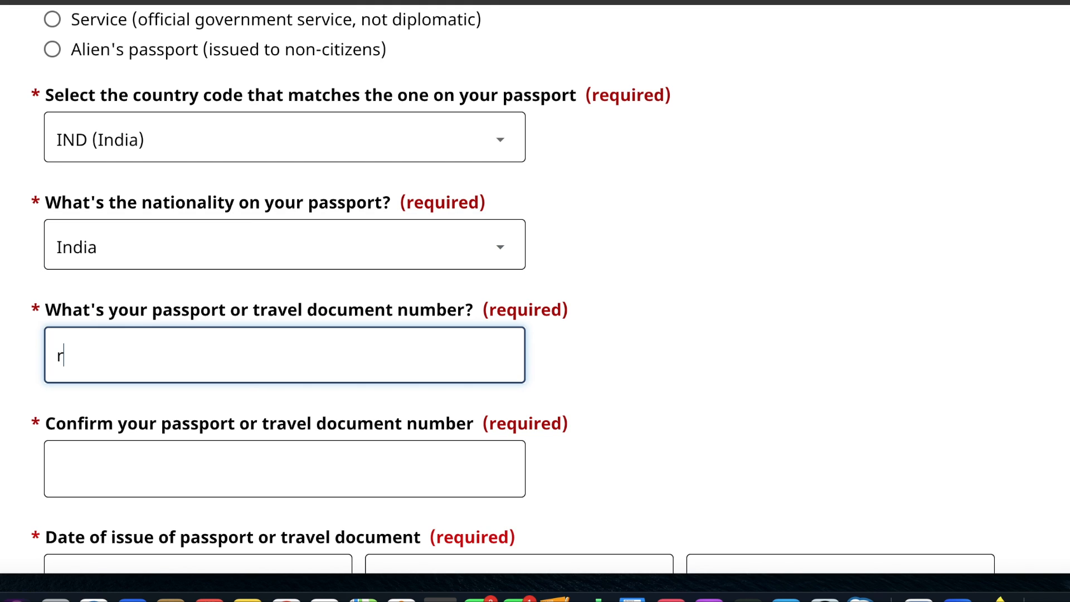
type("443434")
scroll(299, 456, "down", 2)
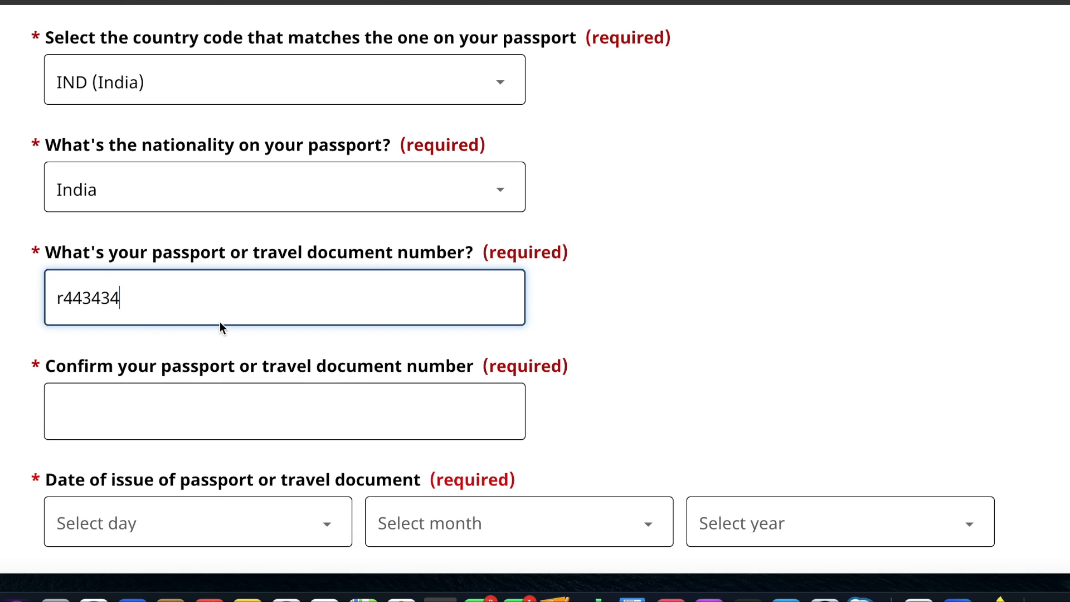
left_click_drag(213, 303, 29, 301)
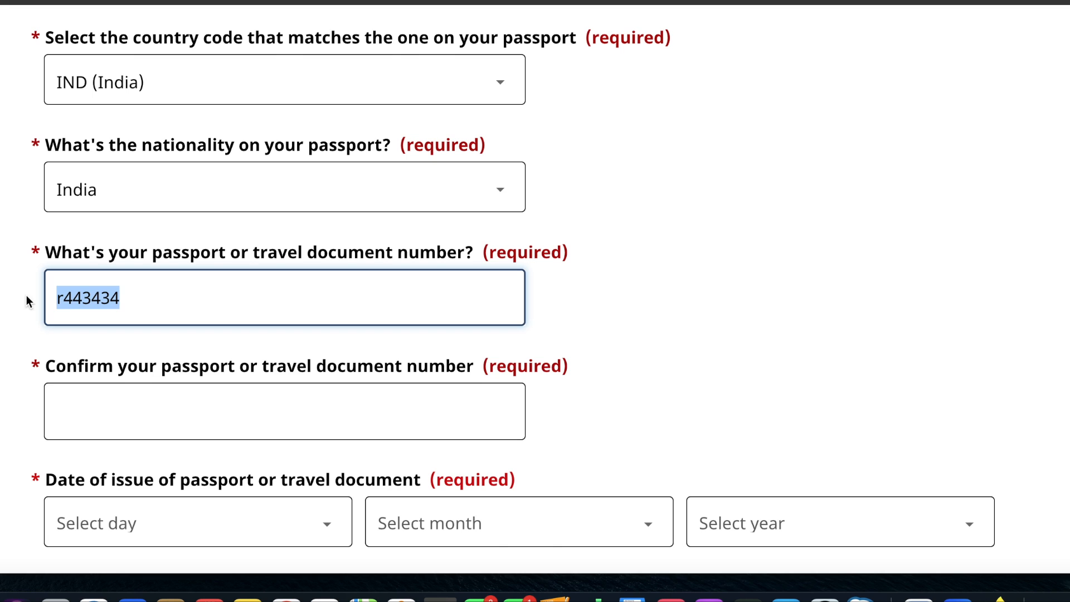
left_click(76, 404)
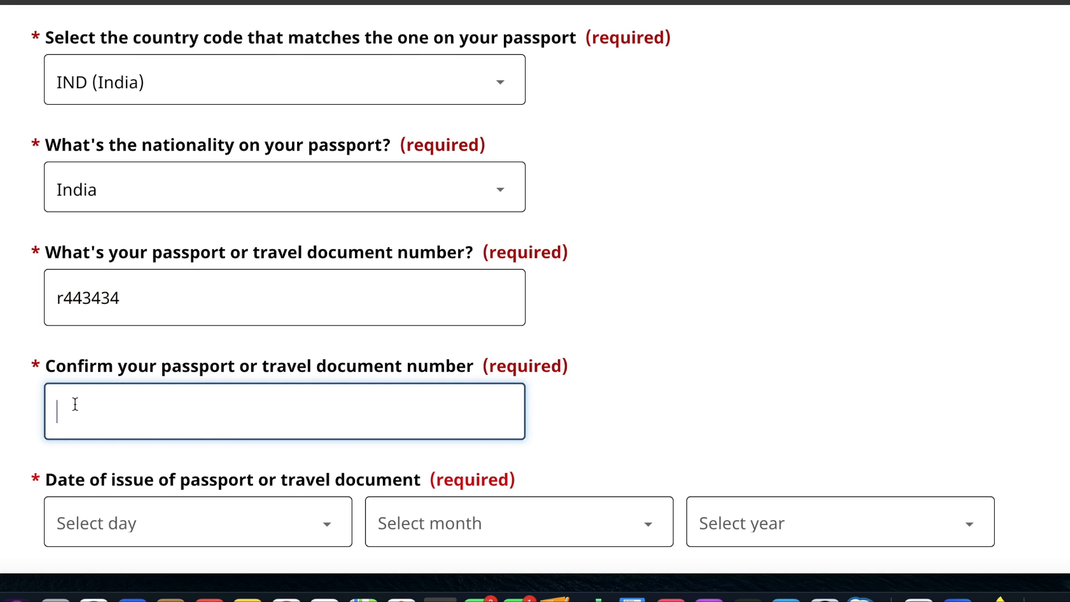
type("r443434")
- Set the passport's date of issue to 1 January 2024
scroll(535, 290, "down", 5)
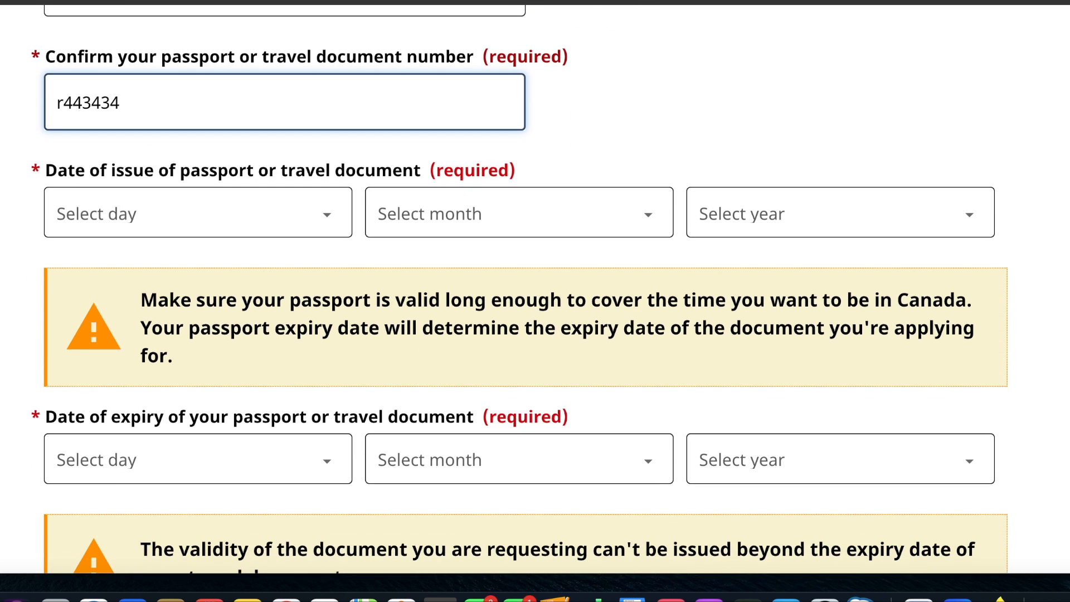
left_click(158, 220)
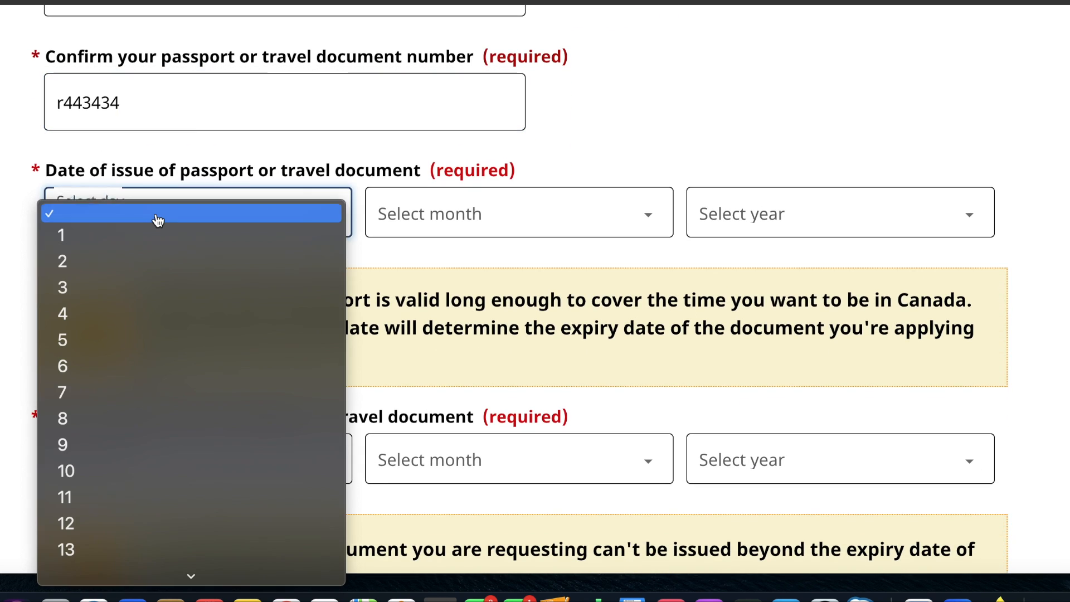
left_click(149, 234)
left_click(425, 212)
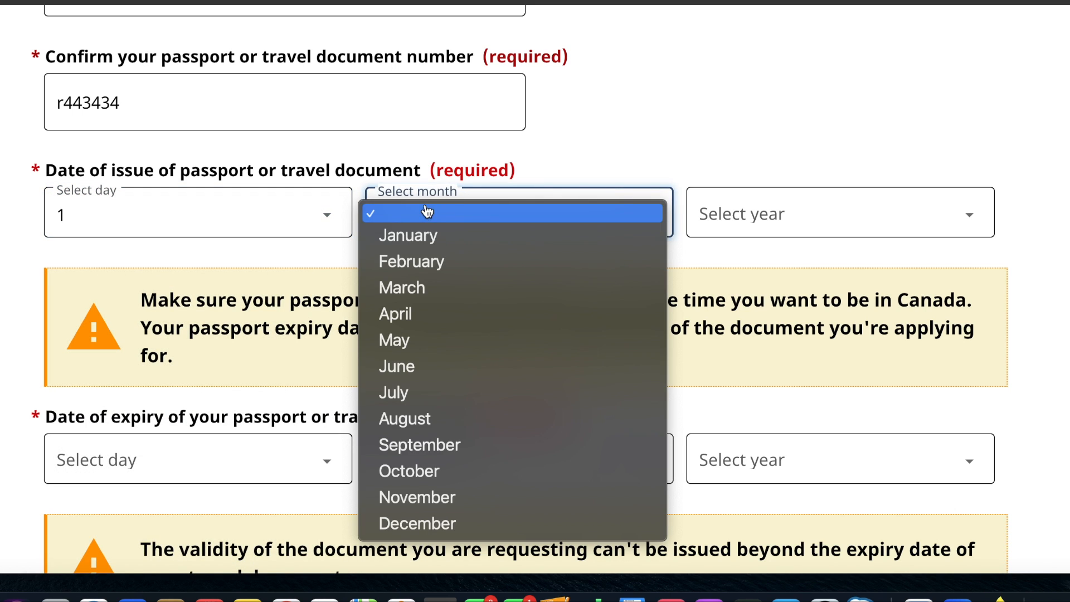
left_click(423, 238)
left_click(752, 211)
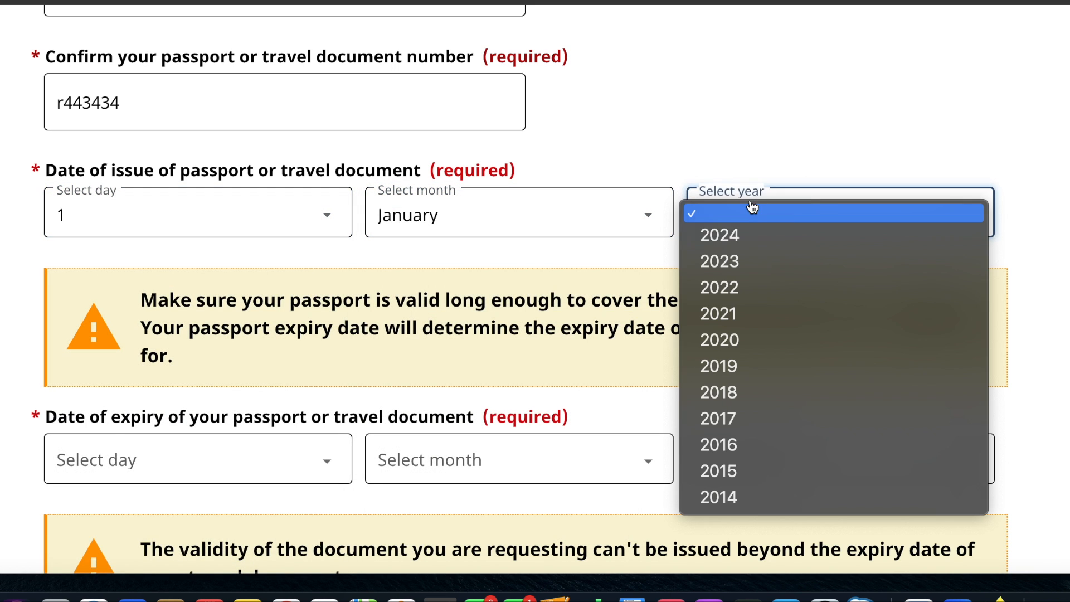
left_click(744, 236)
- Set the passport's date of expiry to 1 January 2032
scroll(444, 351, "down", 5)
left_click(322, 331)
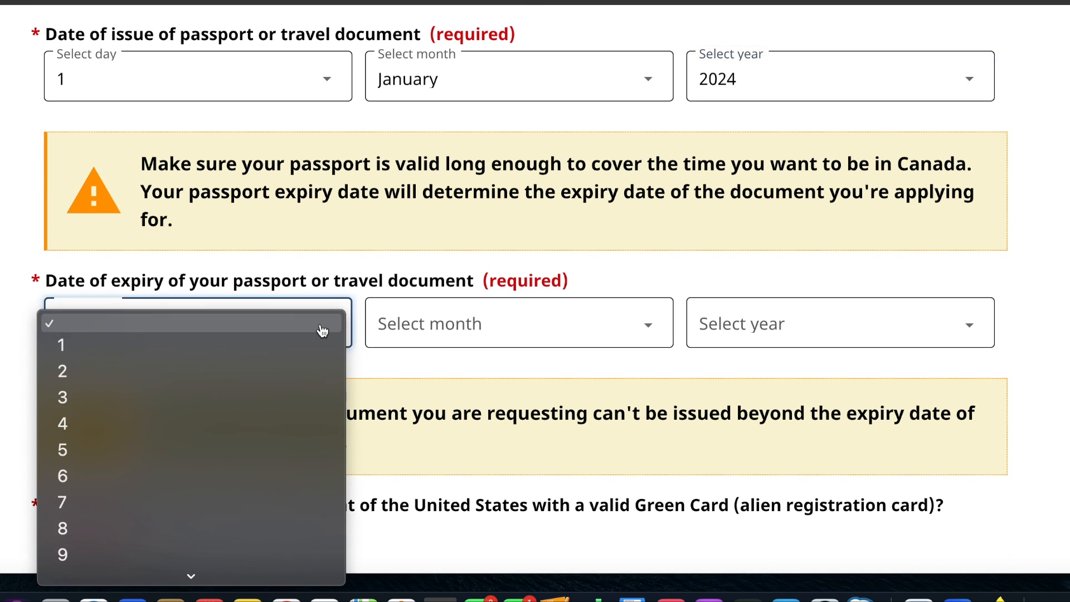
left_click(303, 346)
left_click(419, 342)
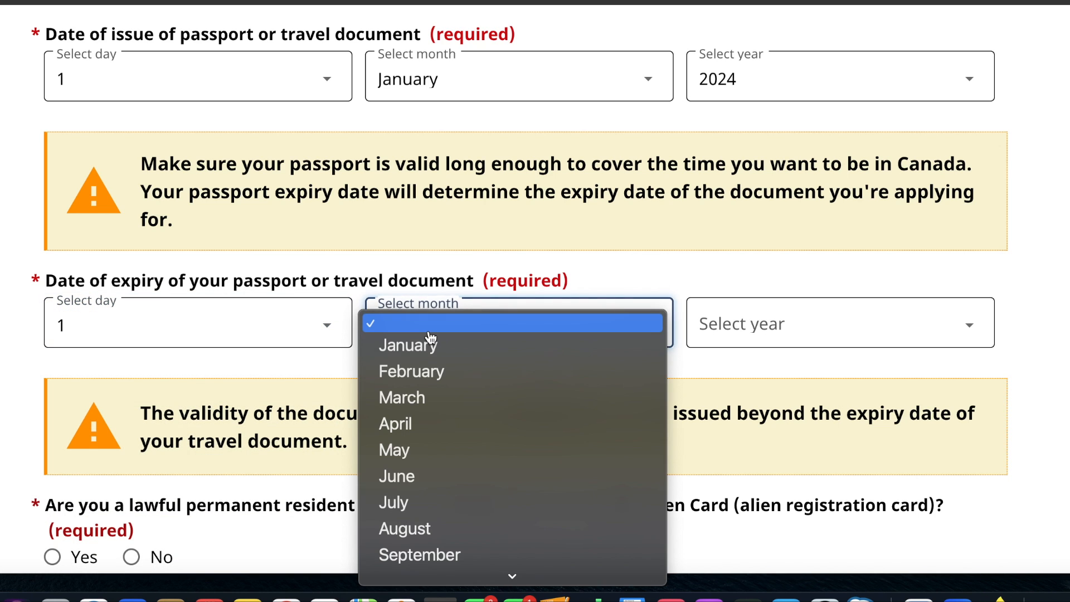
left_click(431, 350)
left_click(721, 328)
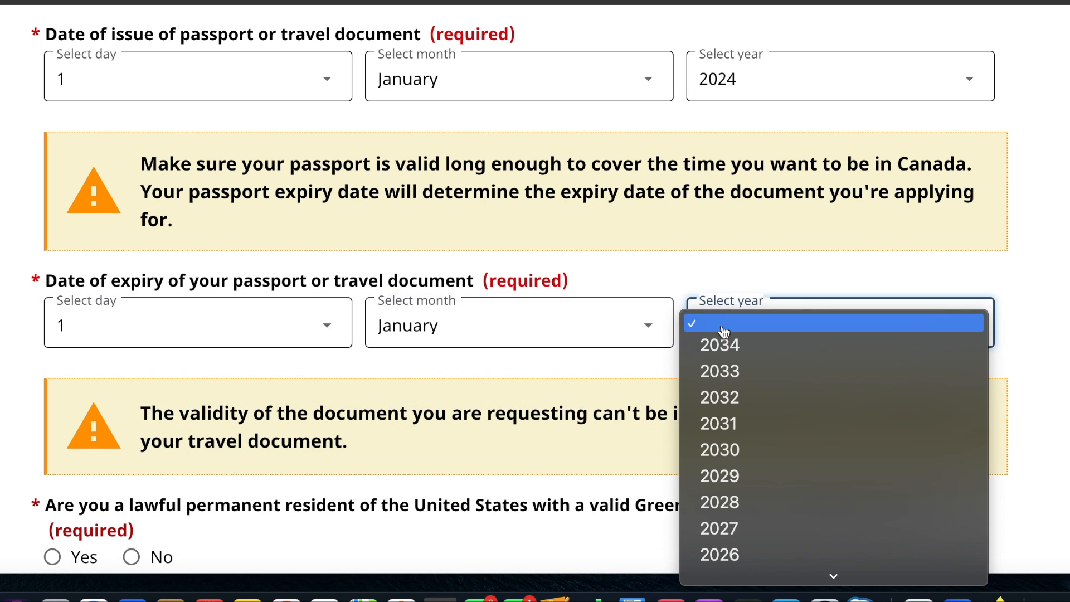
left_click(723, 400)
- Answer No to the Green Card, Canadian visitor visa and U.S. nonimmigrant visa questions, Yes to travelling by air, and save the page
scroll(474, 386, "down", 5)
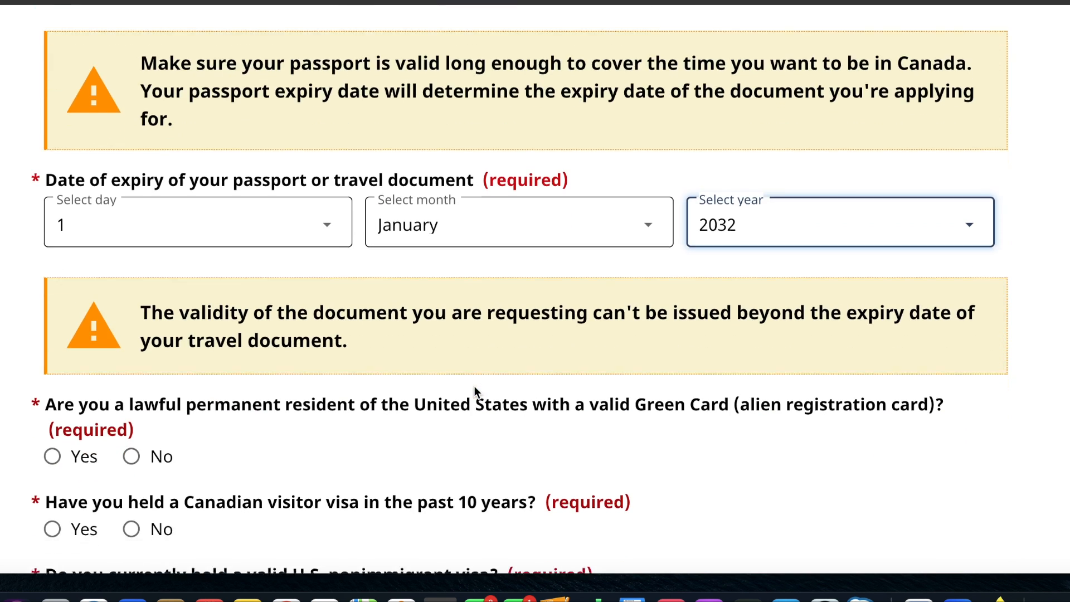
scroll(474, 385, "down", 2)
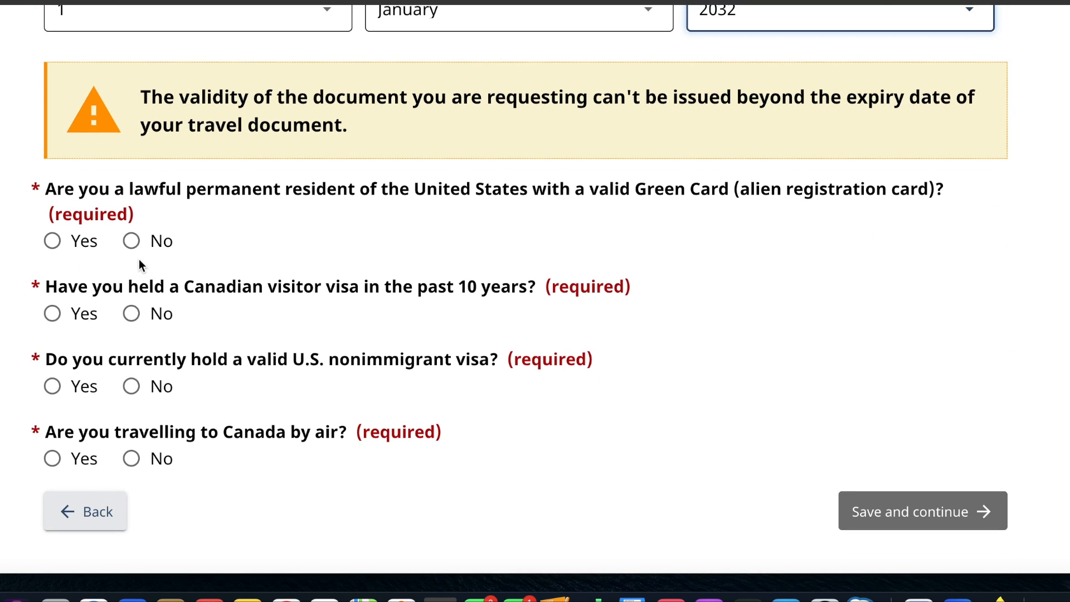
left_click(132, 240)
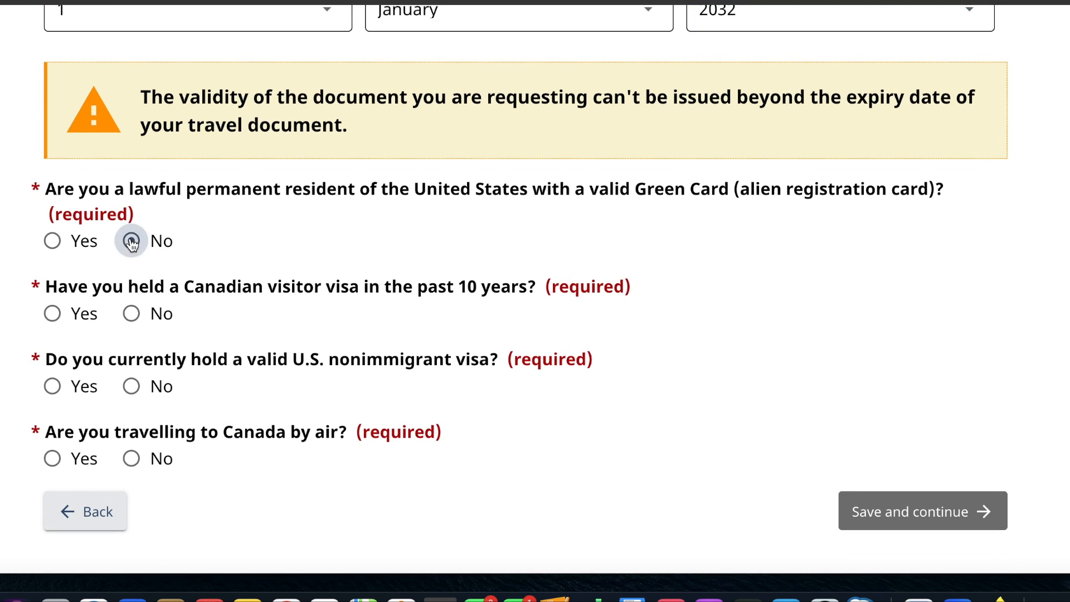
left_click(132, 313)
left_click(137, 394)
left_click(51, 459)
left_click(905, 511)
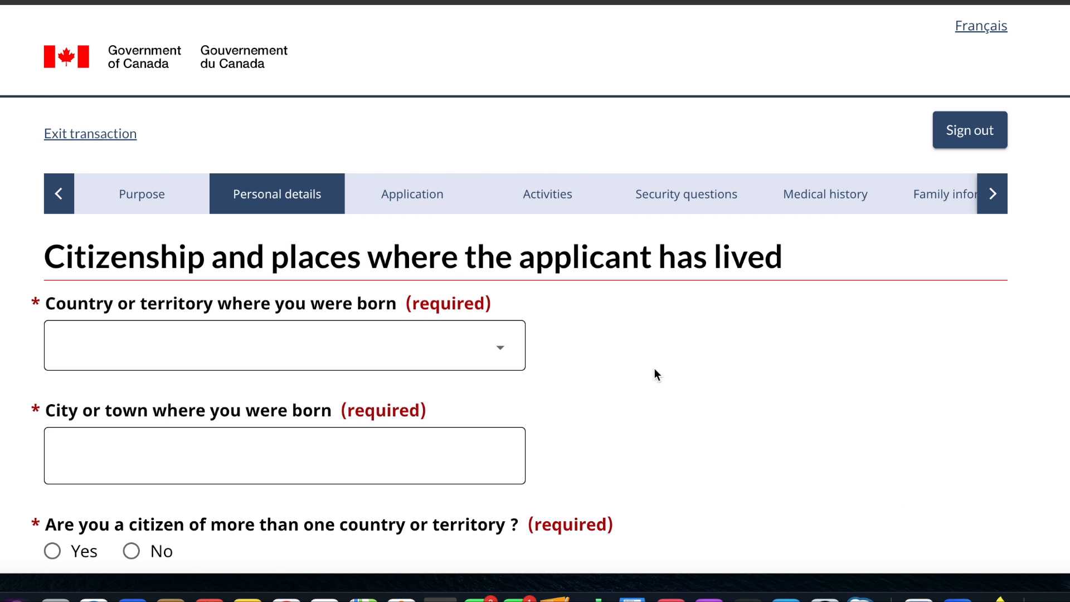
- Set the applicant's country of birth to India and the city of birth to "delhi"
left_click(479, 361)
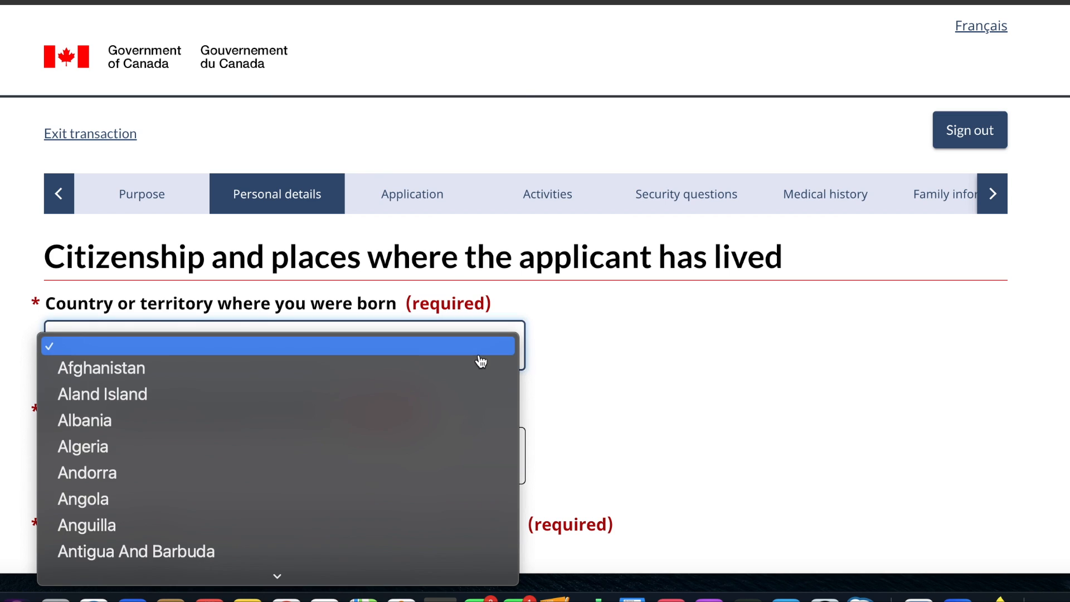
type("in")
key("Return")
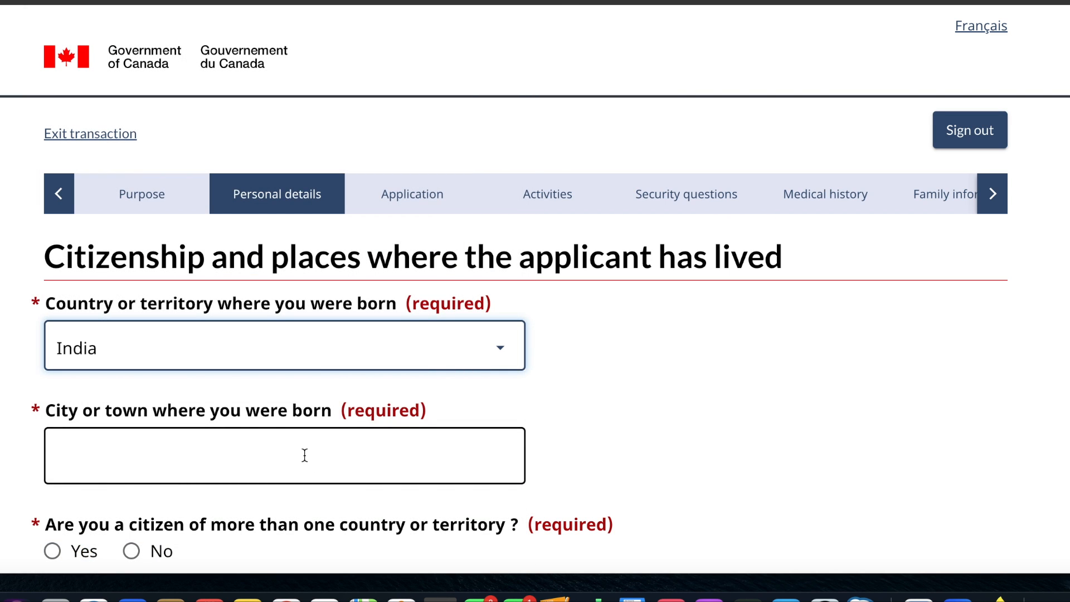
left_click(305, 455)
type("delhi")
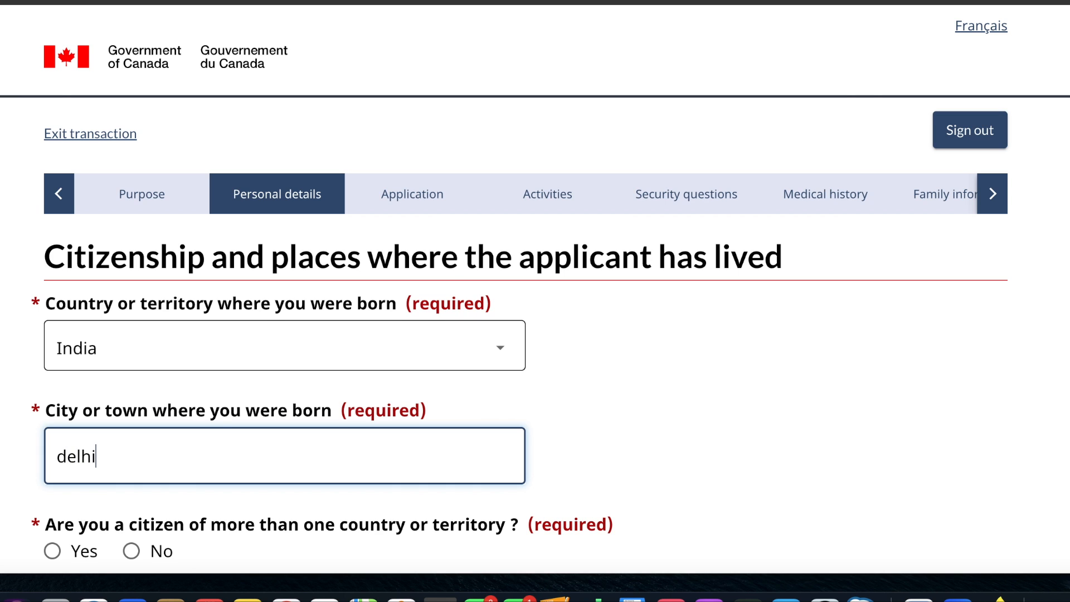
- Answer No to being a citizen of more than one country and set the country of citizenship to India
scroll(535, 301, "down", 5)
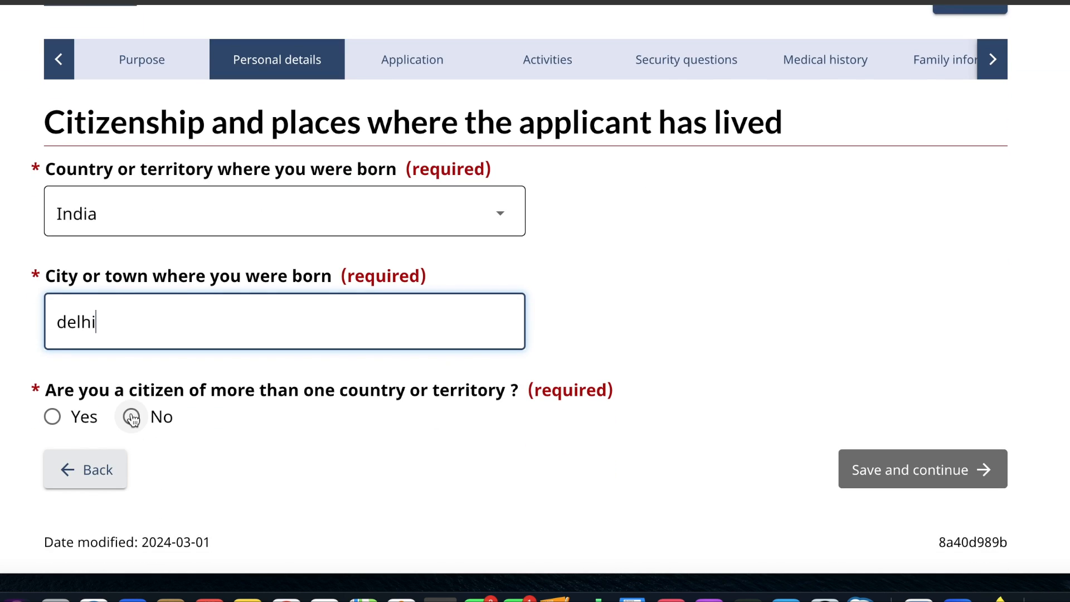
left_click(132, 416)
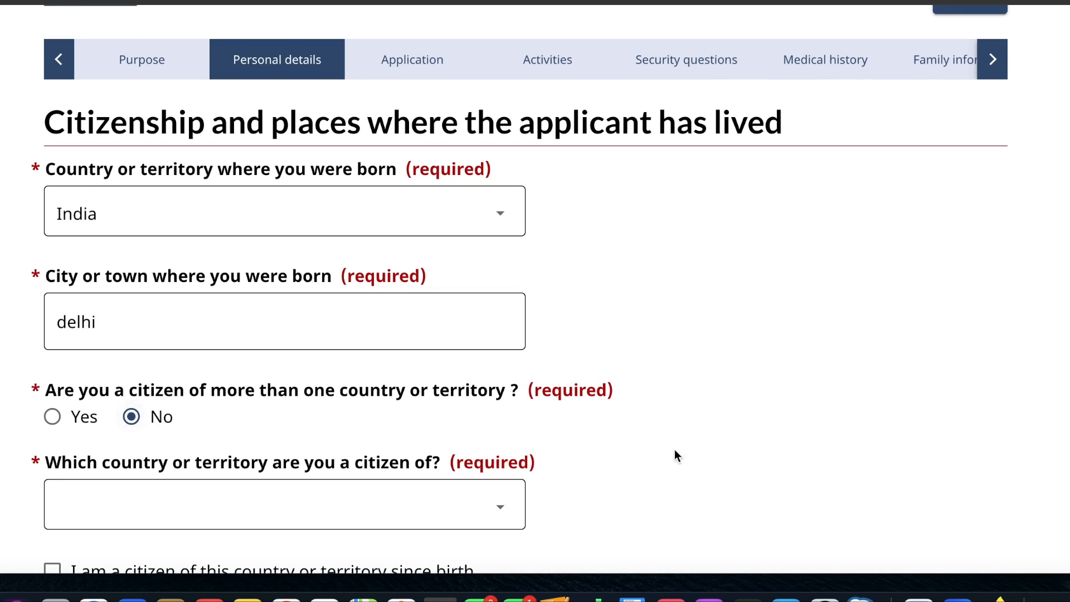
scroll(695, 460, "down", 7)
left_click(521, 341)
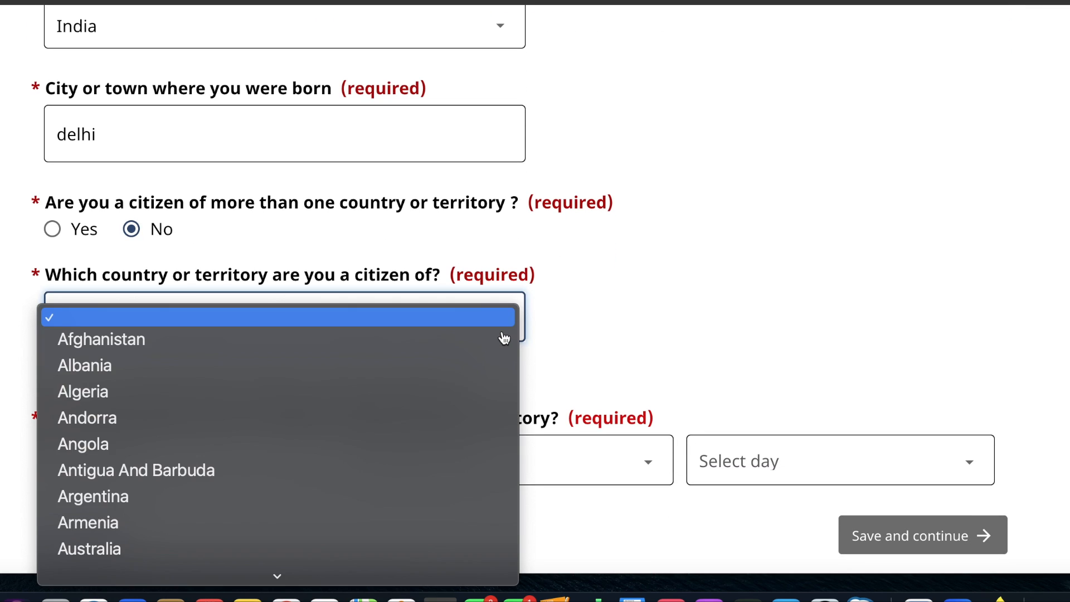
key("i")
key("n")
key("Return")
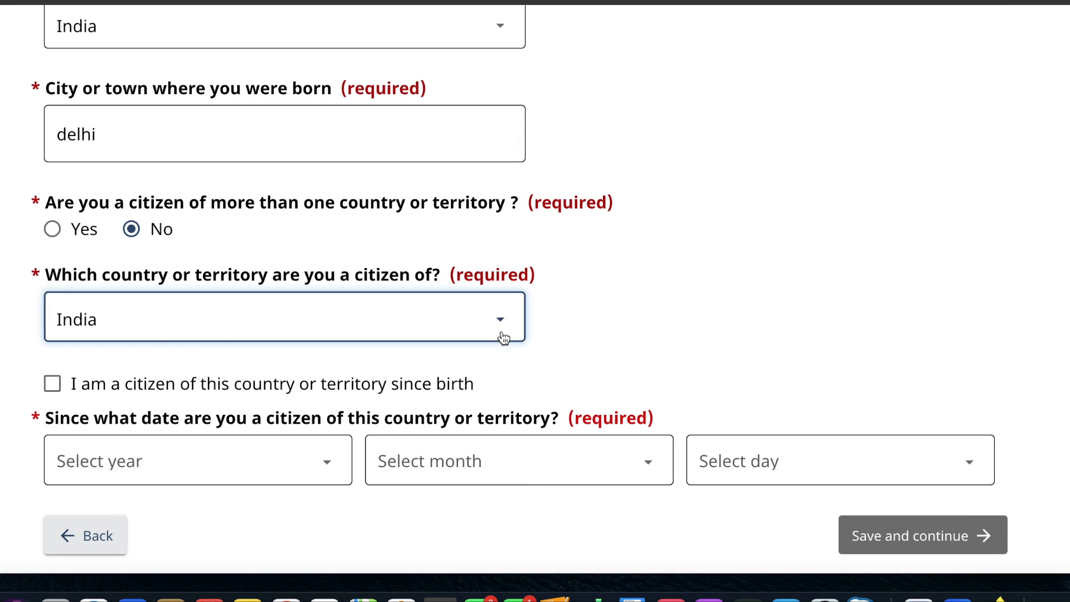
- Declare citizenship of this country since birth and save the page to continue
left_click(55, 384)
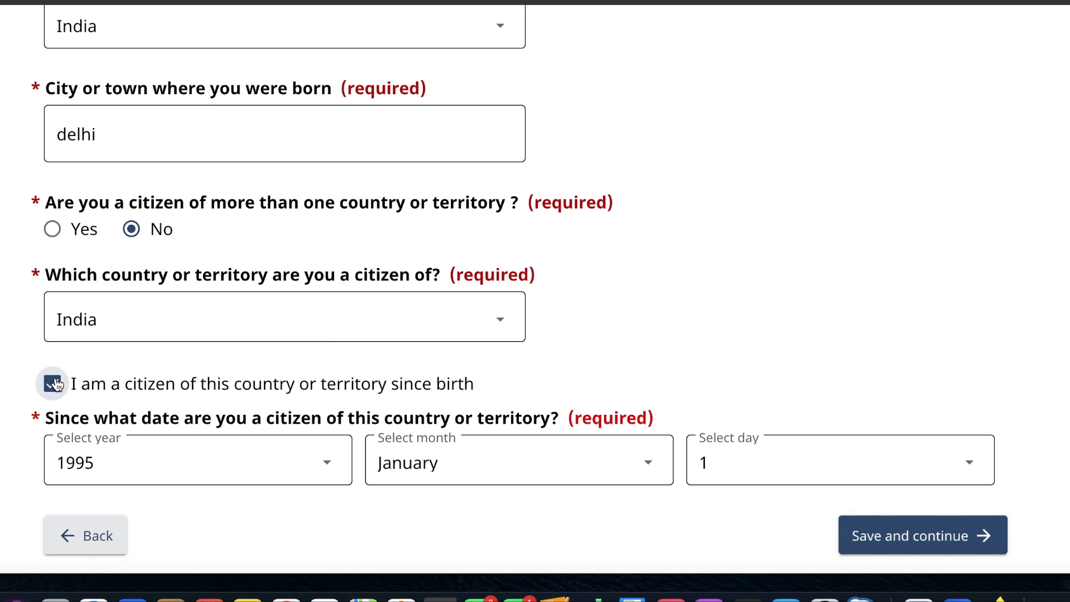
scroll(497, 388, "down", 4)
left_click(916, 334)
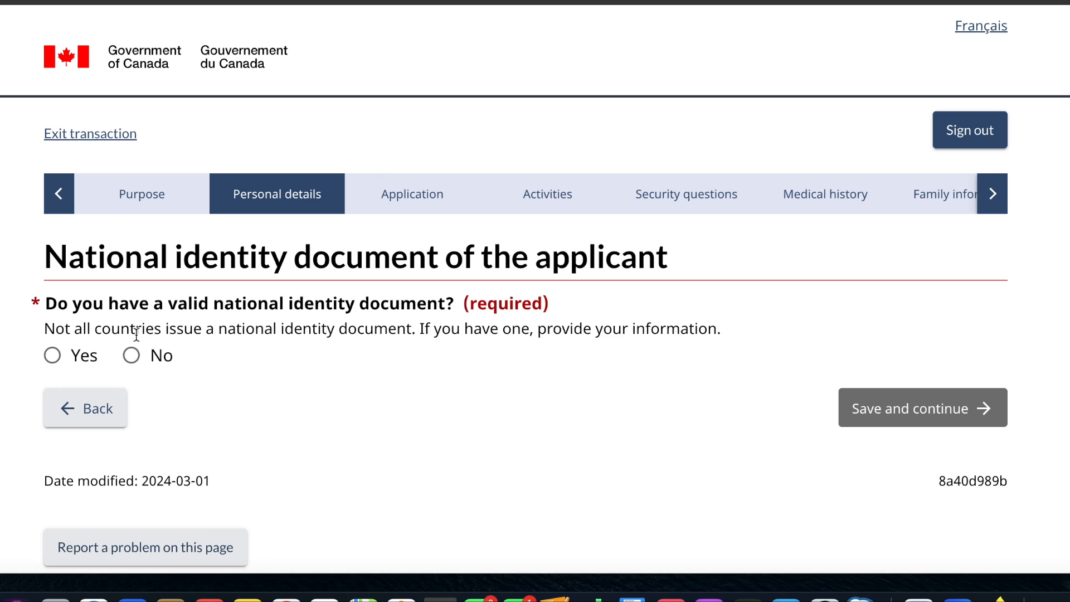
- Declare having a valid national identity document, and enter and confirm its document number
left_click(52, 355)
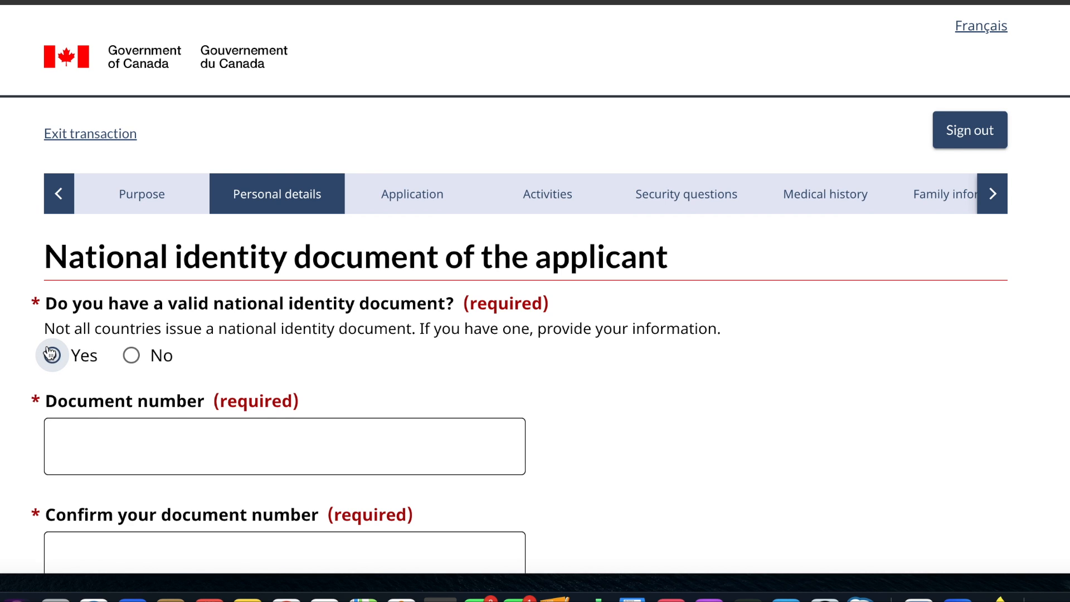
scroll(48, 350, "down", 3)
left_click(100, 313)
type("r3434343")
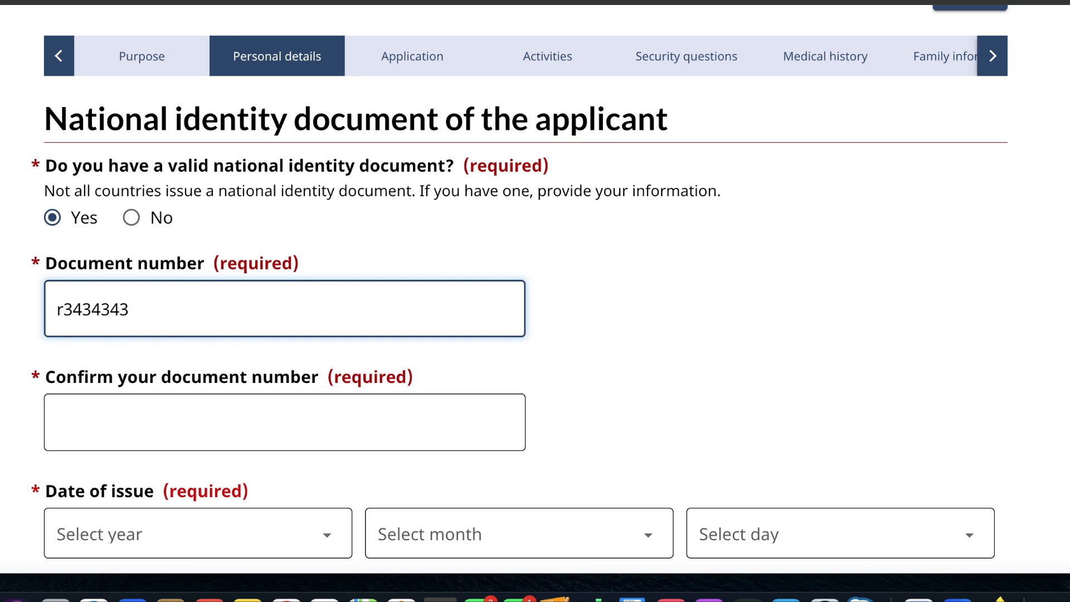
left_click(95, 433)
type("r")
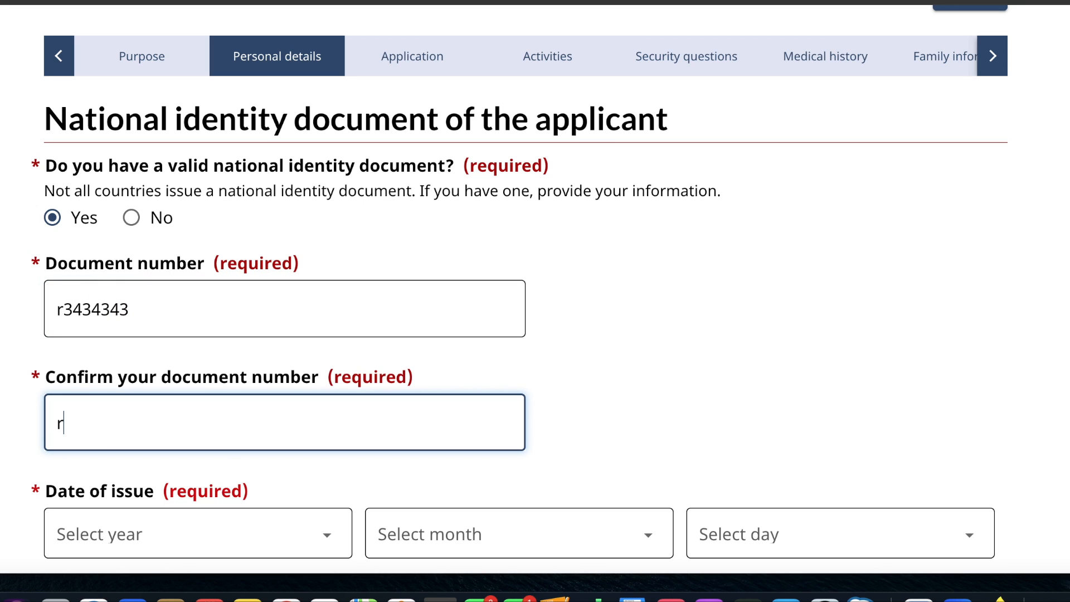
type("3434343")
- Set the national identity document's date of issue to January 1, 2024
scroll(139, 239, "down", 5)
left_click(182, 318)
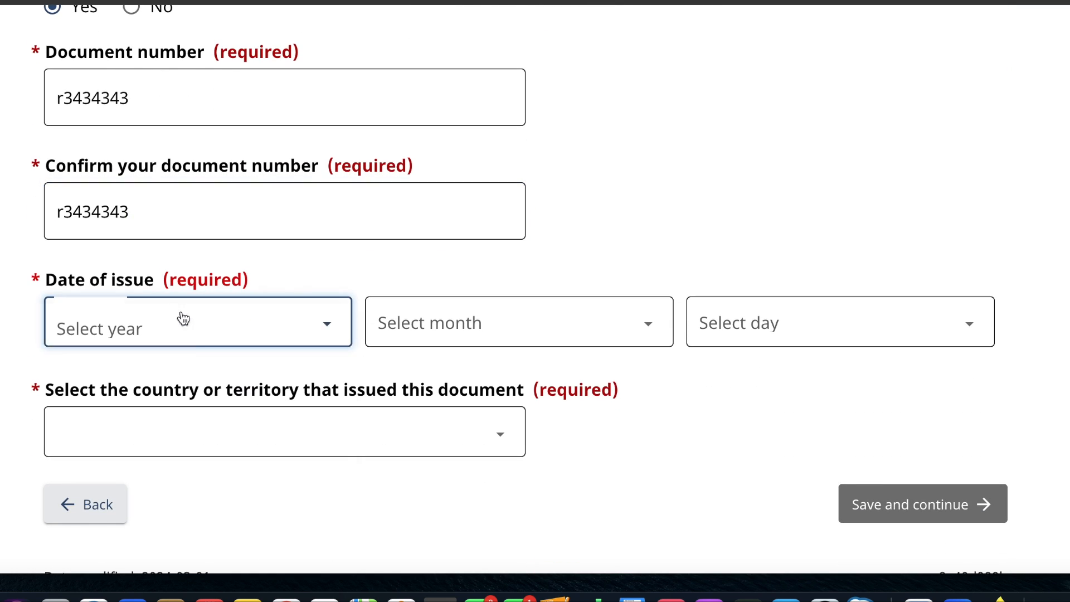
scroll(148, 498, "down", 5)
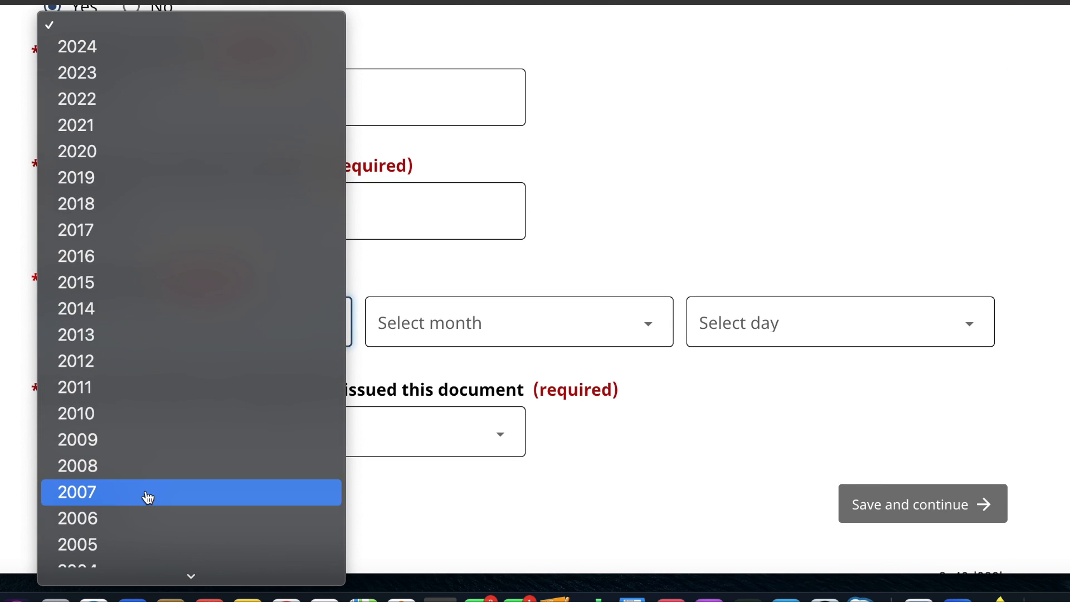
scroll(148, 497, "down", 2)
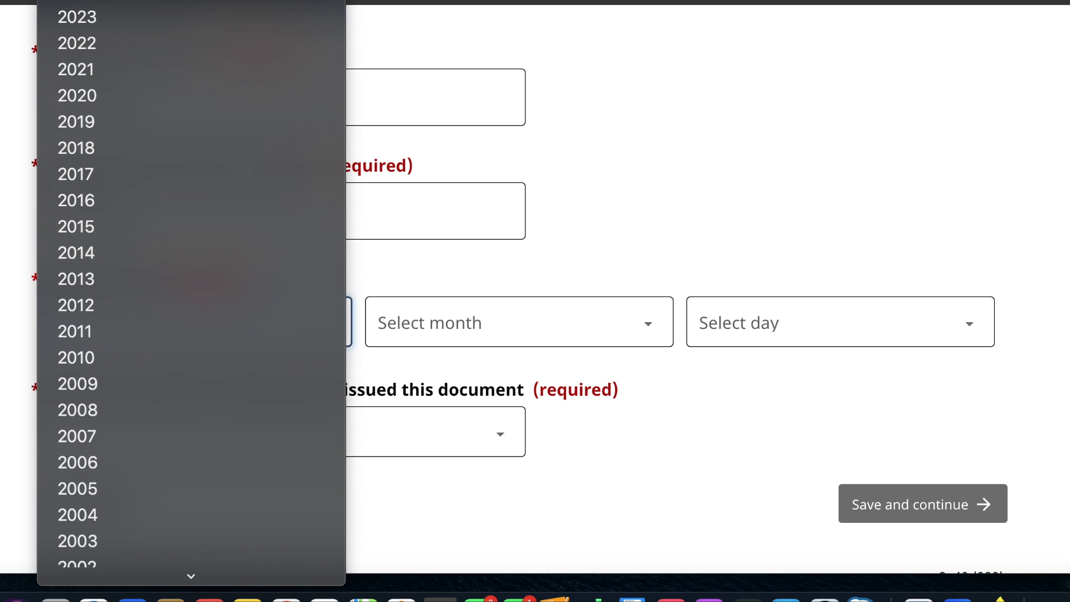
left_click(179, 2)
left_click(427, 316)
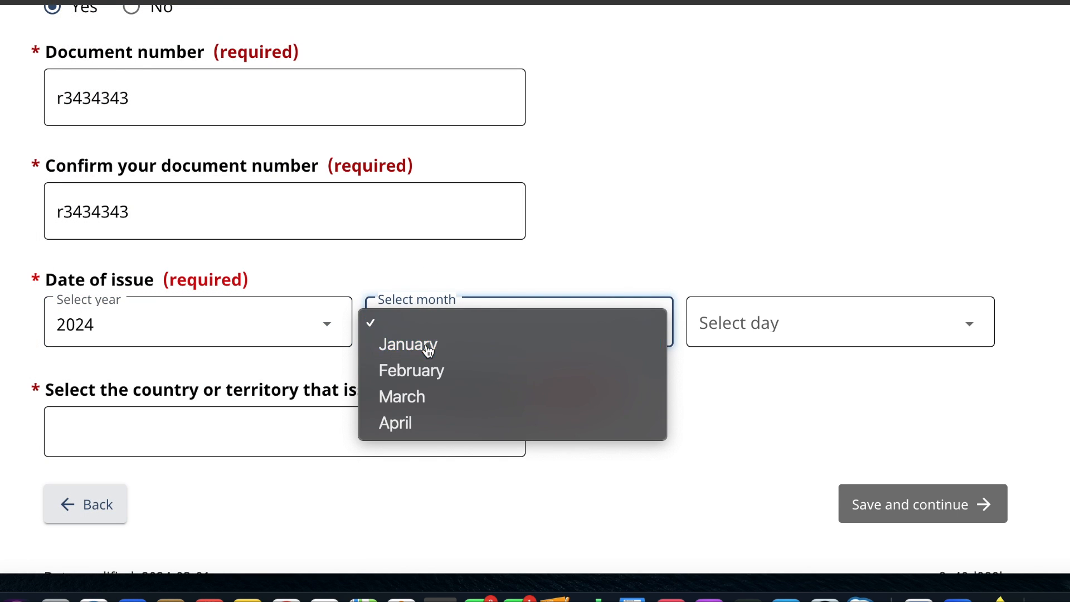
left_click(394, 348)
left_click(730, 342)
left_click(721, 344)
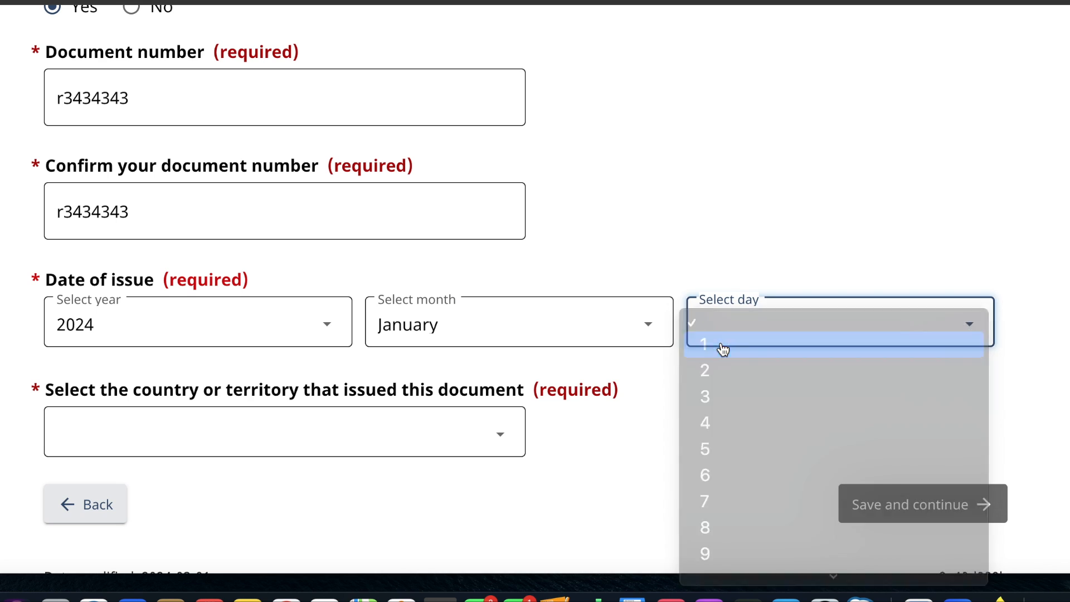
- Set the country that issued the identity document to India and save the page to continue
left_click(437, 418)
type("in")
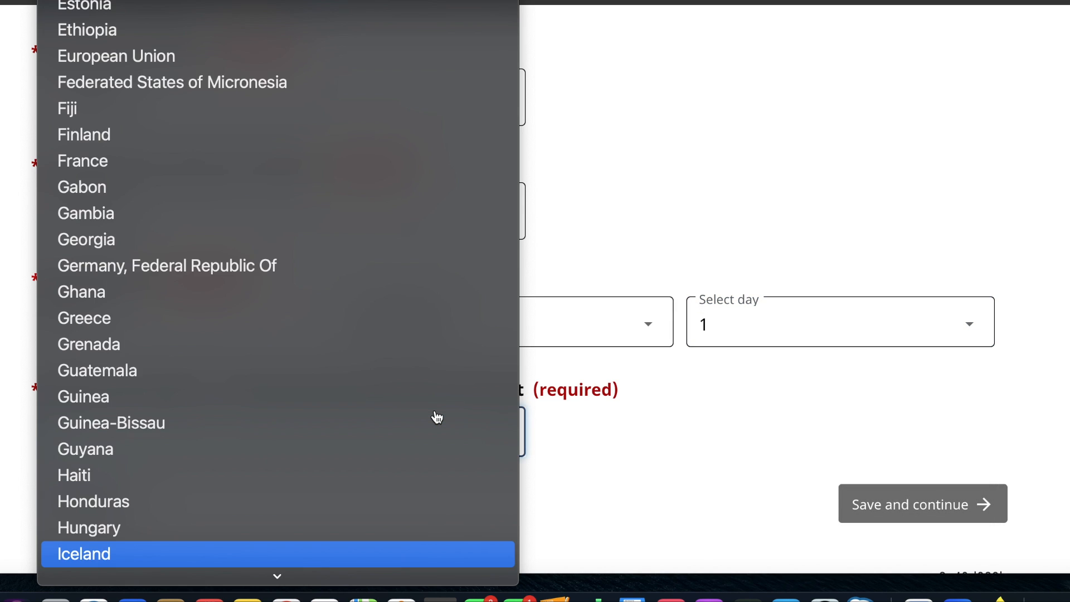
key("Return")
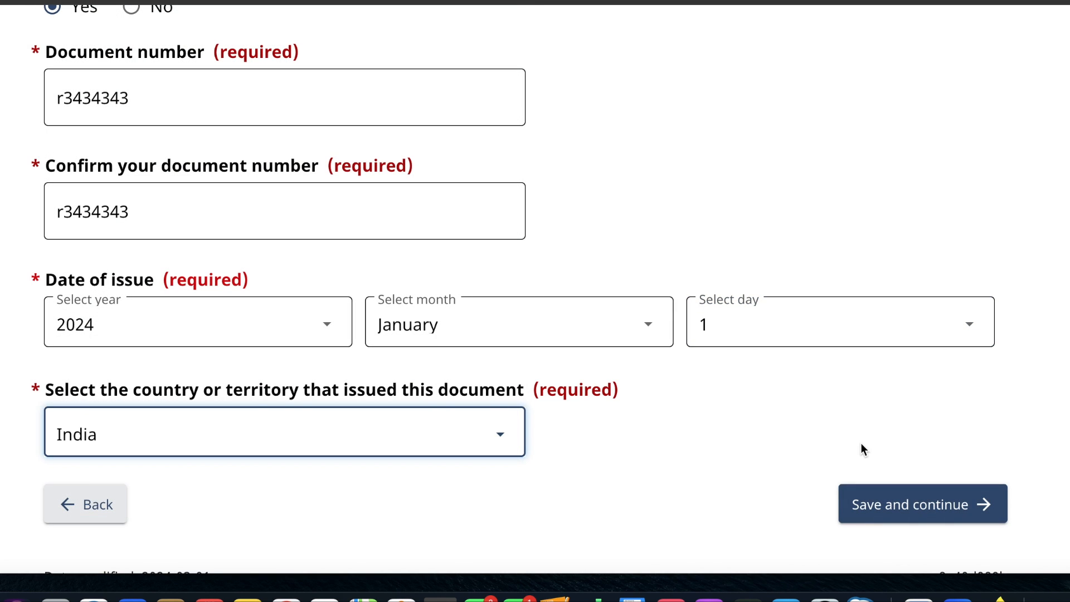
left_click(919, 512)
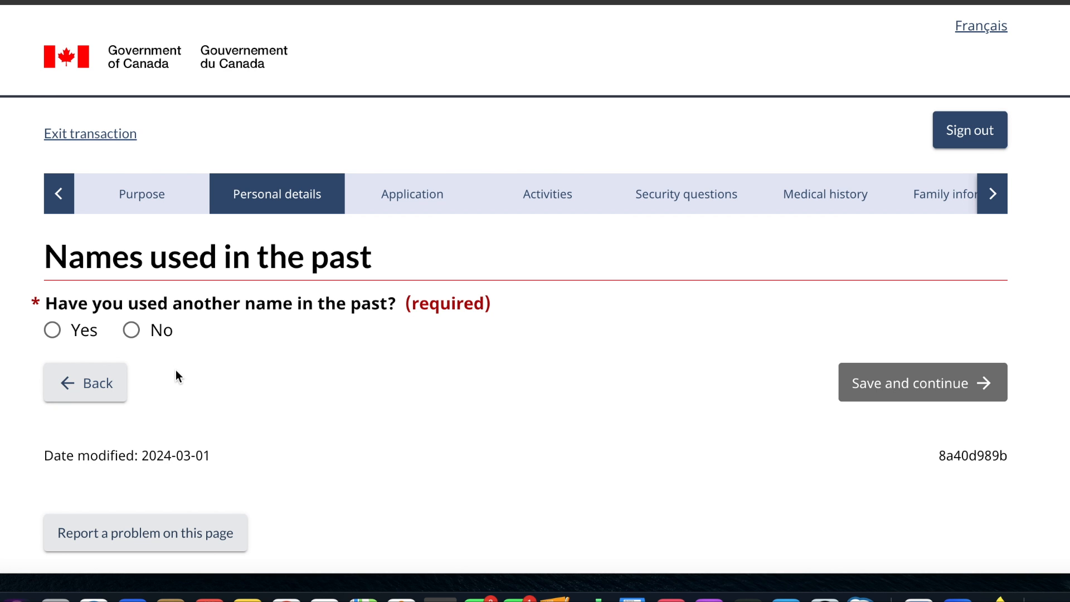
- Answer No to having used another name in the past and save the page
left_click(131, 330)
left_click(892, 394)
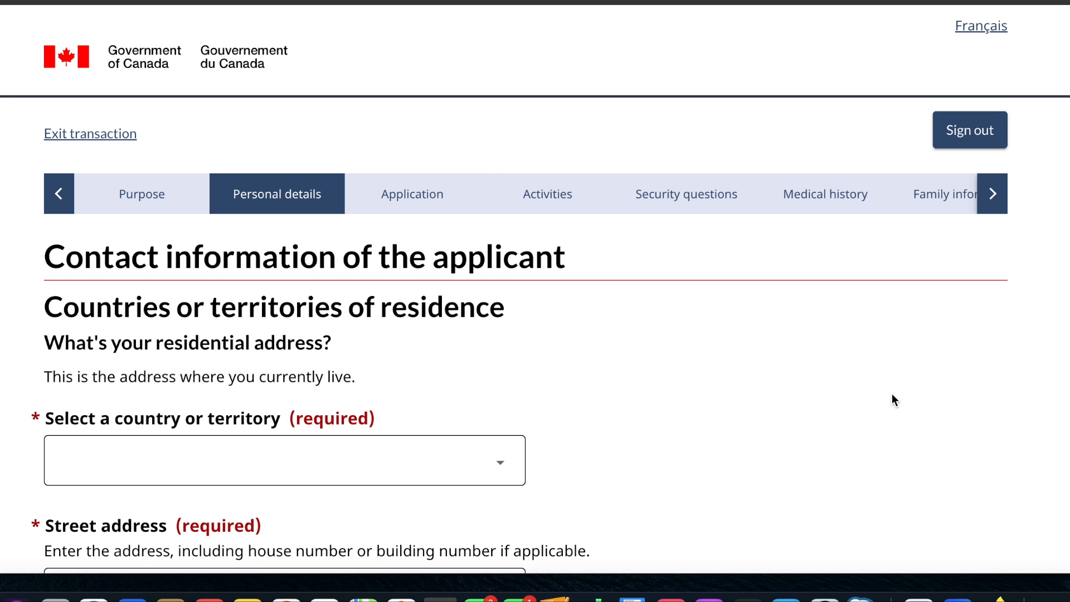
- Set the country of the applicant's residential address to India
scroll(636, 417, "down", 3)
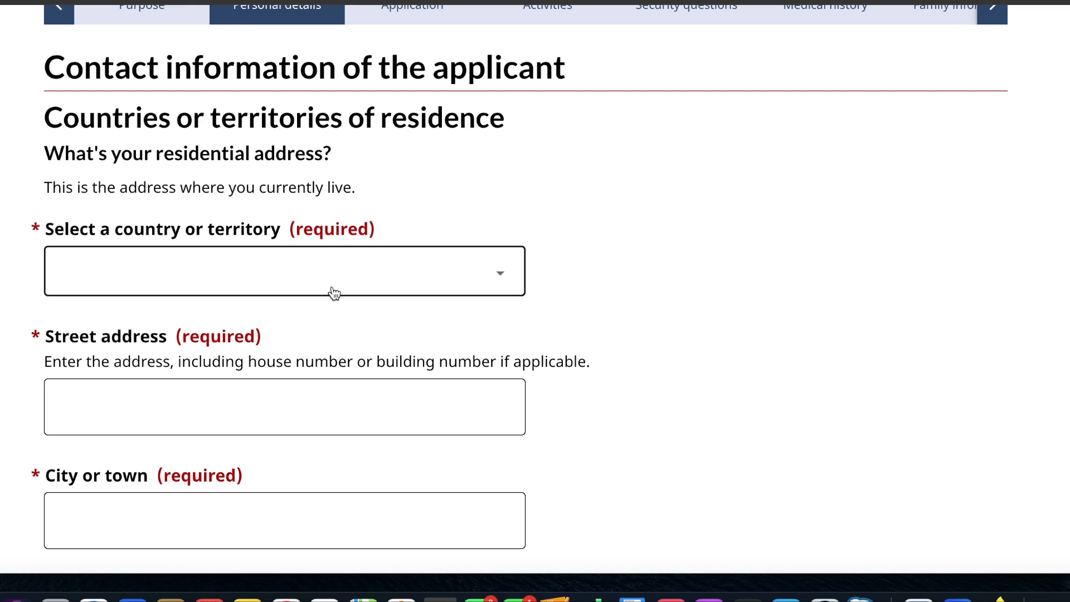
left_click(349, 265)
type("in")
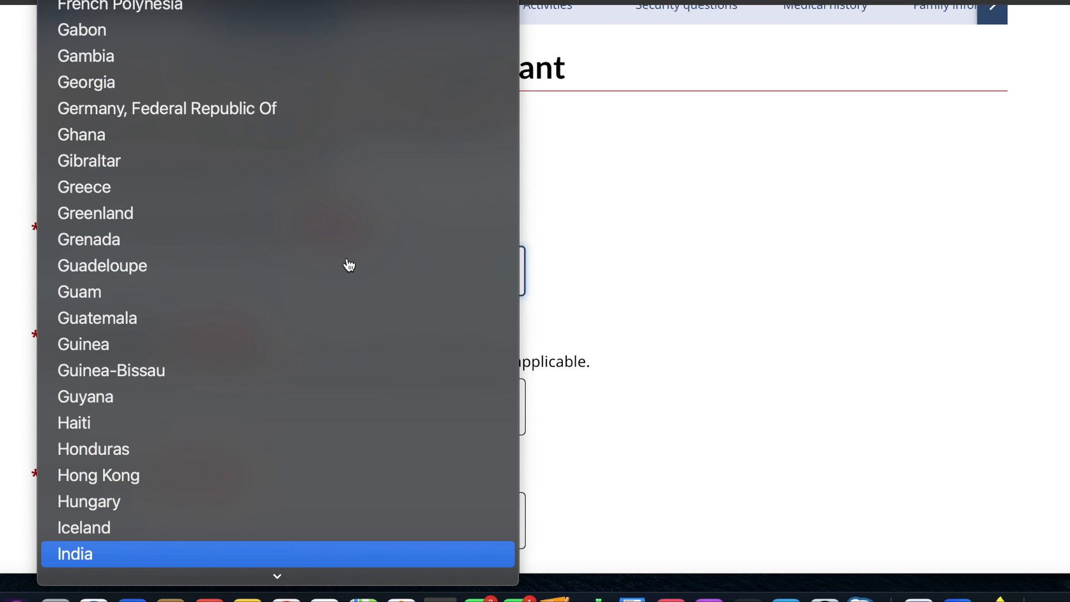
key("Return")
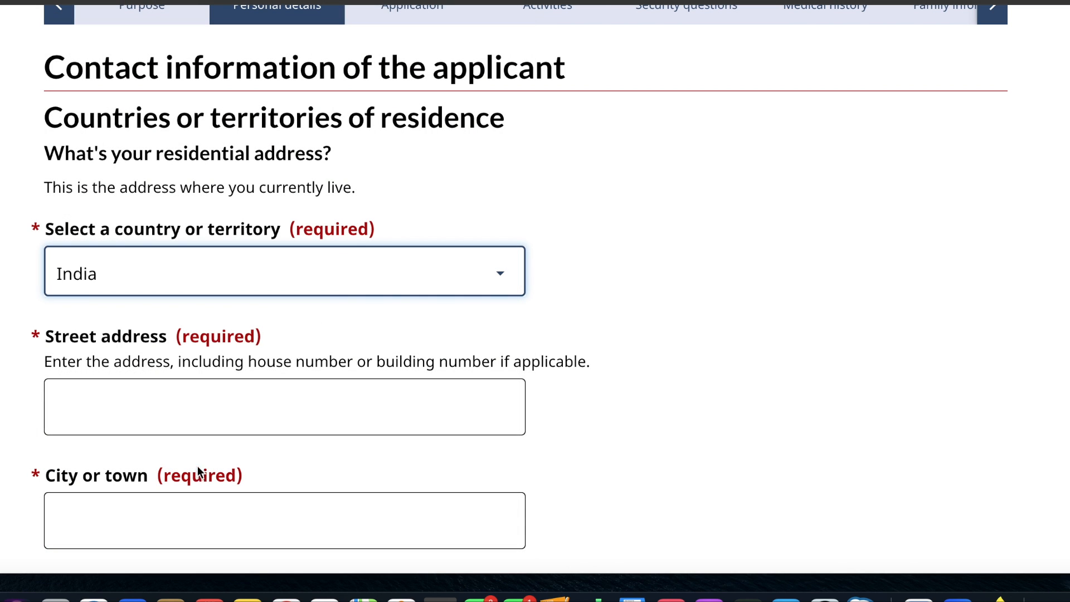
- Enter the residential street address, city and postal code, and answer Yes to the mailing address being the same
left_click(222, 411)
type("123")
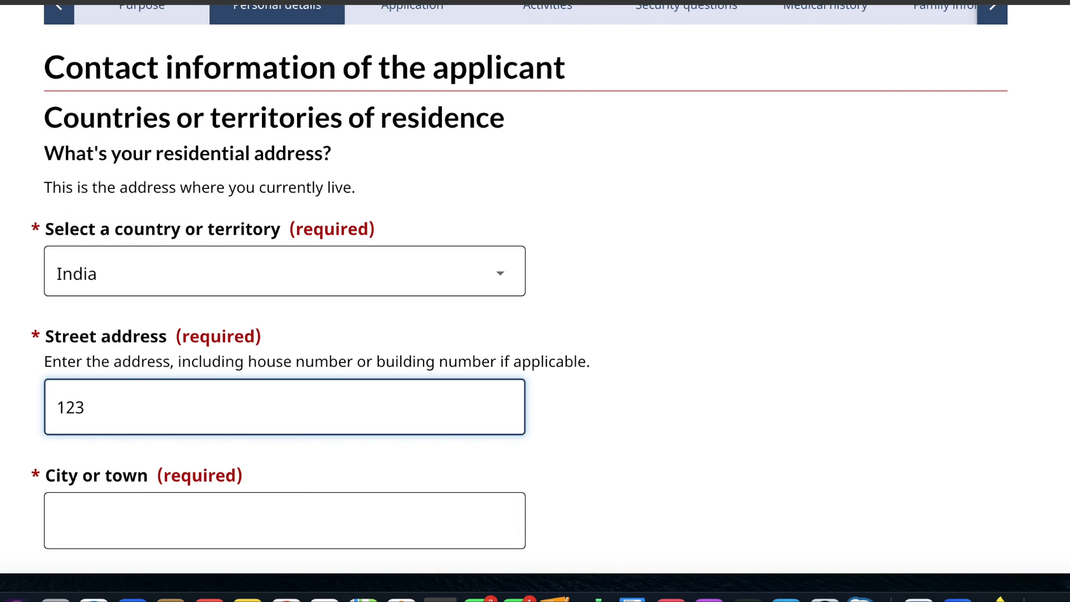
type(" hello street")
left_click(203, 500)
type("delhi")
scroll(180, 300, "down", 6)
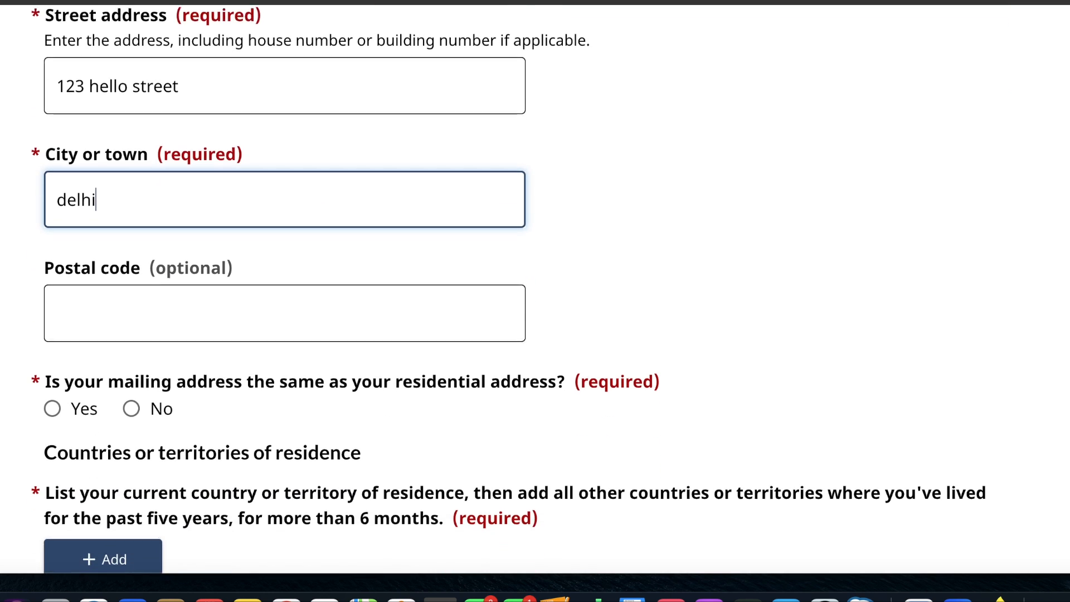
left_click(180, 300)
type("122112")
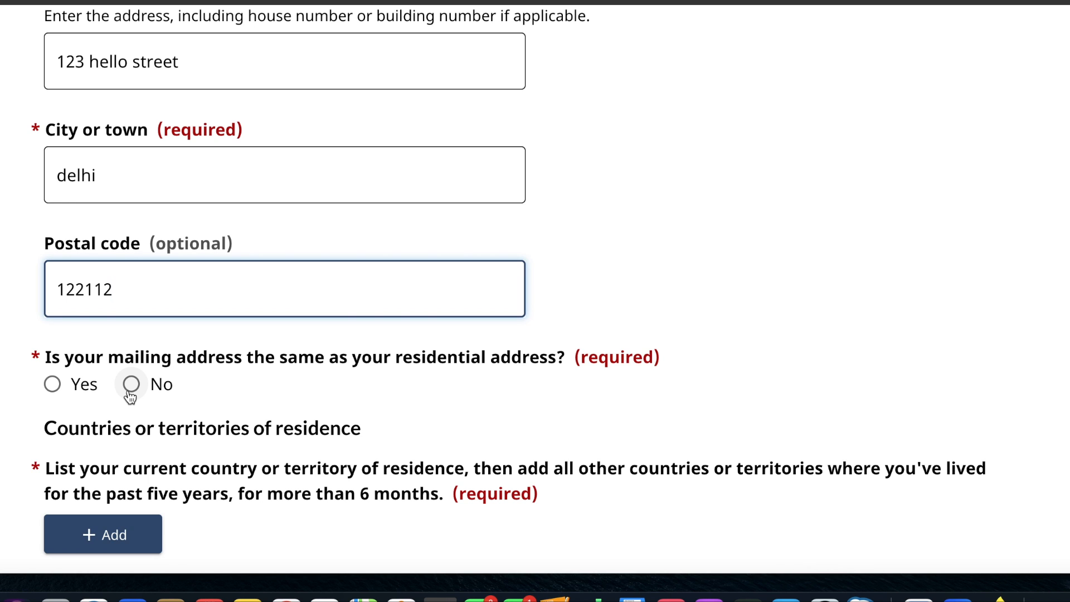
left_click(51, 384)
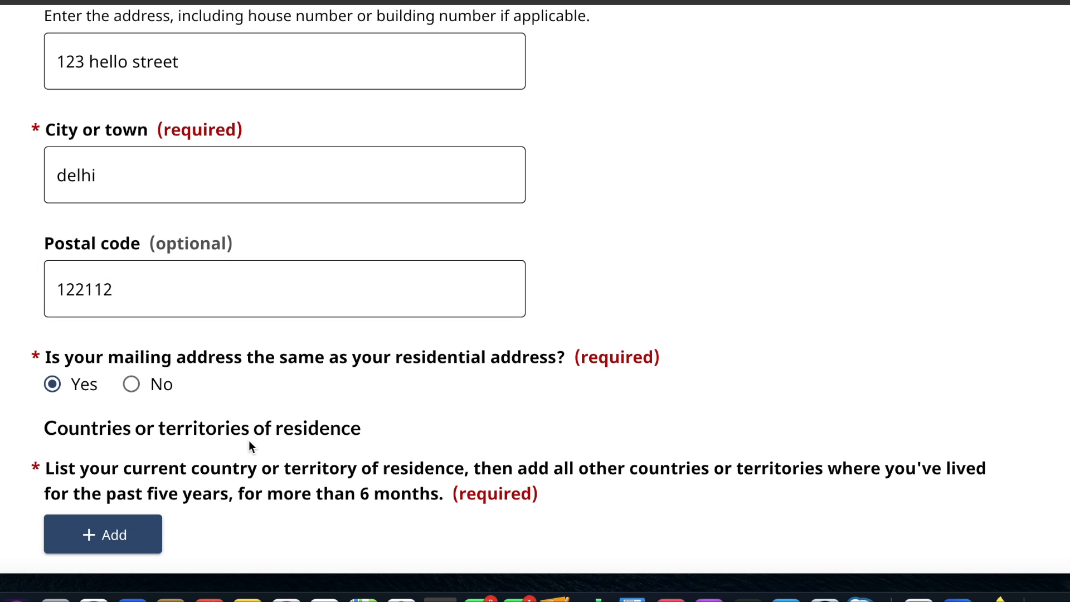
- Review the requirement to list countries of residence for the past five years and the residence table
scroll(248, 440, "down", 4)
scroll(249, 440, "down", 3)
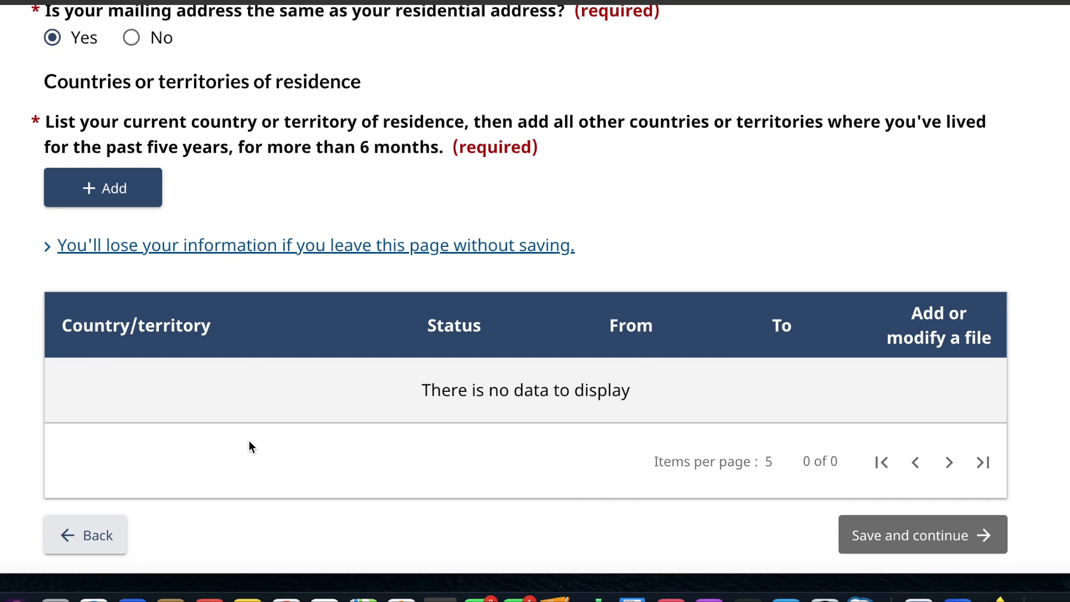
scroll(250, 441, "up", 1)
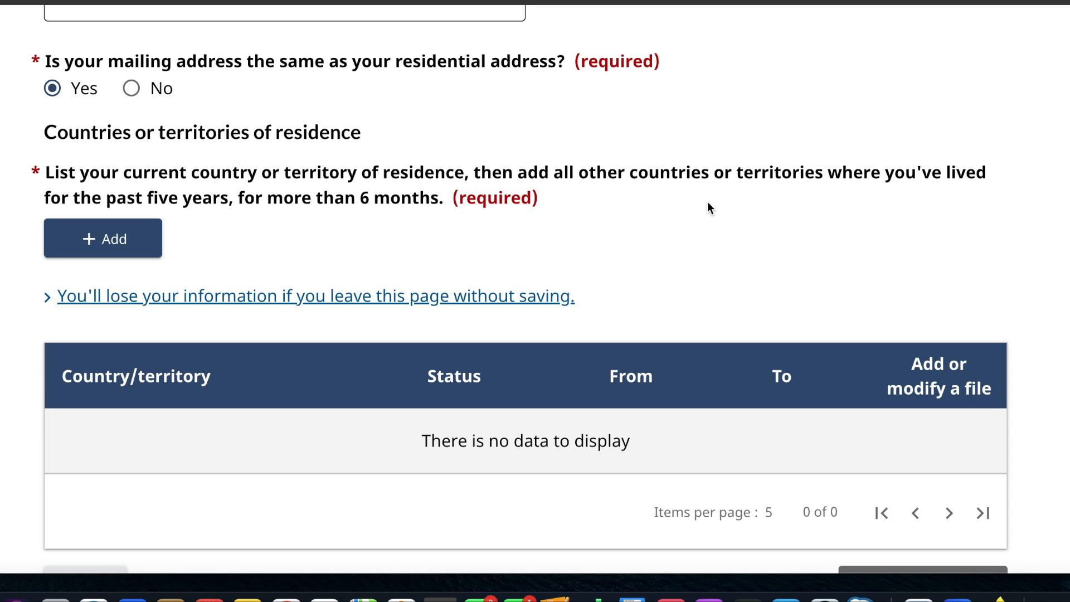
left_click(134, 241)
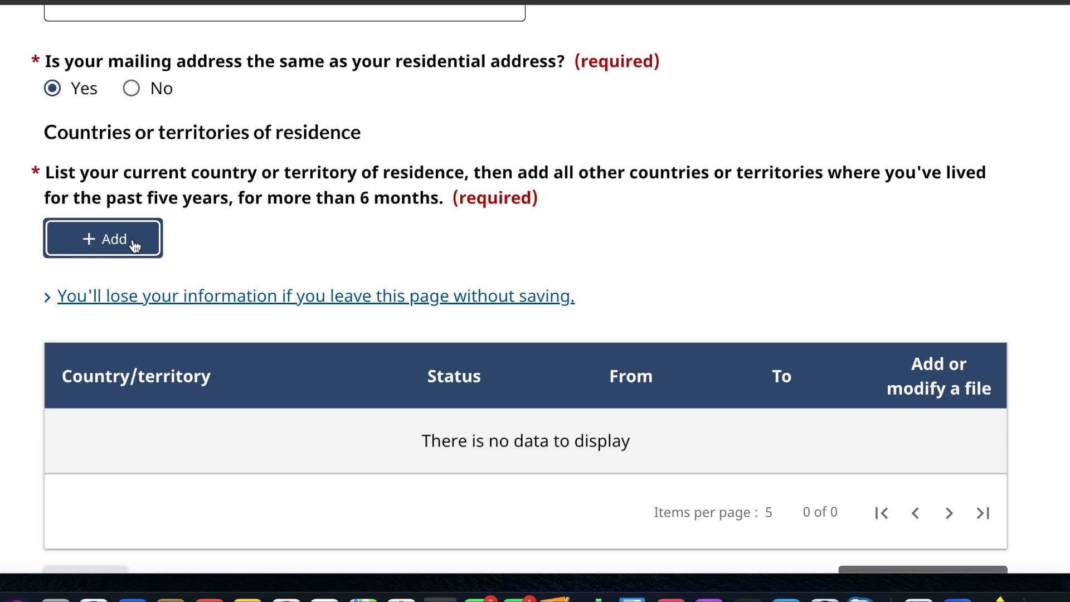
scroll(557, 273, "down", 3)
scroll(613, 237, "up", 3)
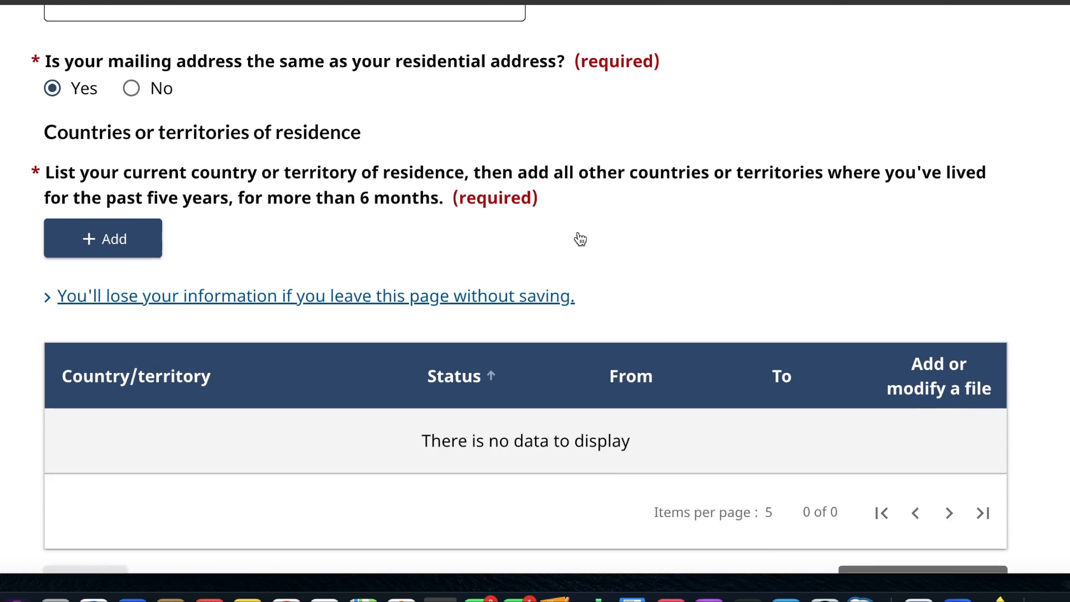
scroll(580, 238, "down", 5)
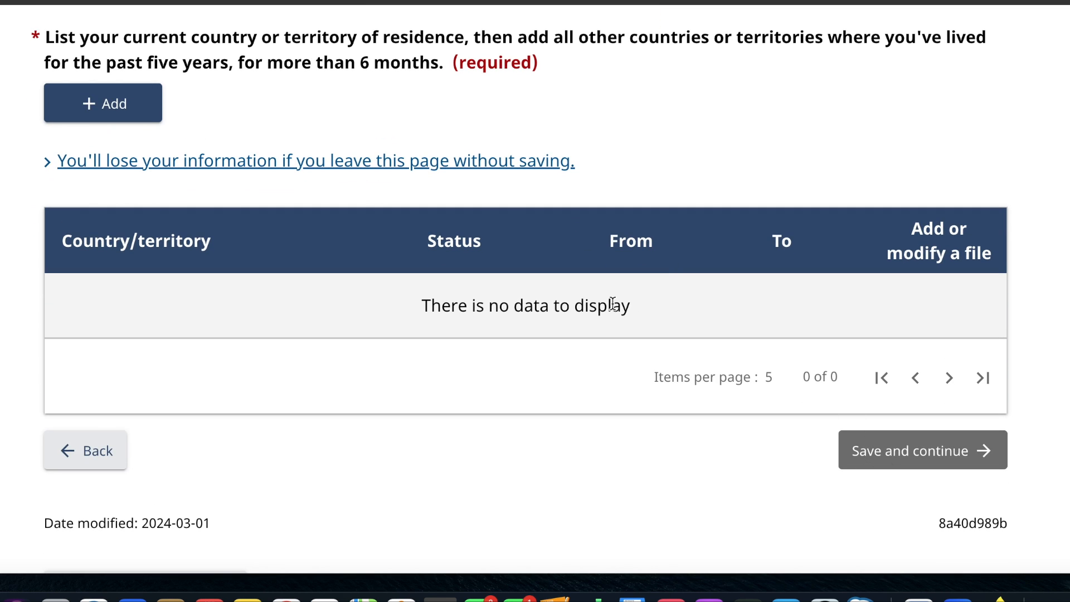
scroll(613, 304, "up", 3)
scroll(372, 340, "up", 4)
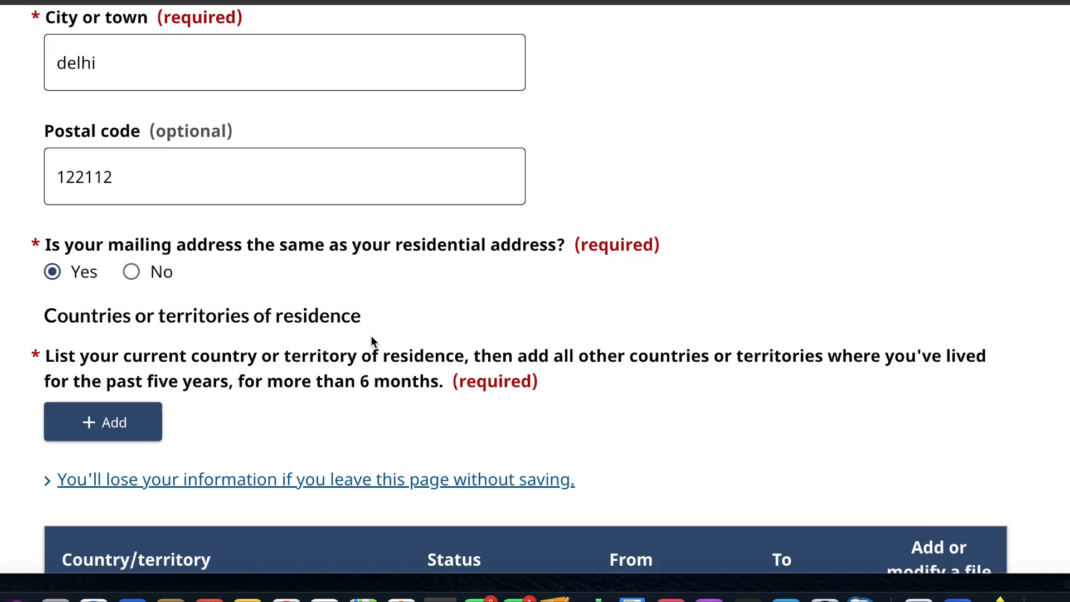
scroll(372, 341, "down", 1)
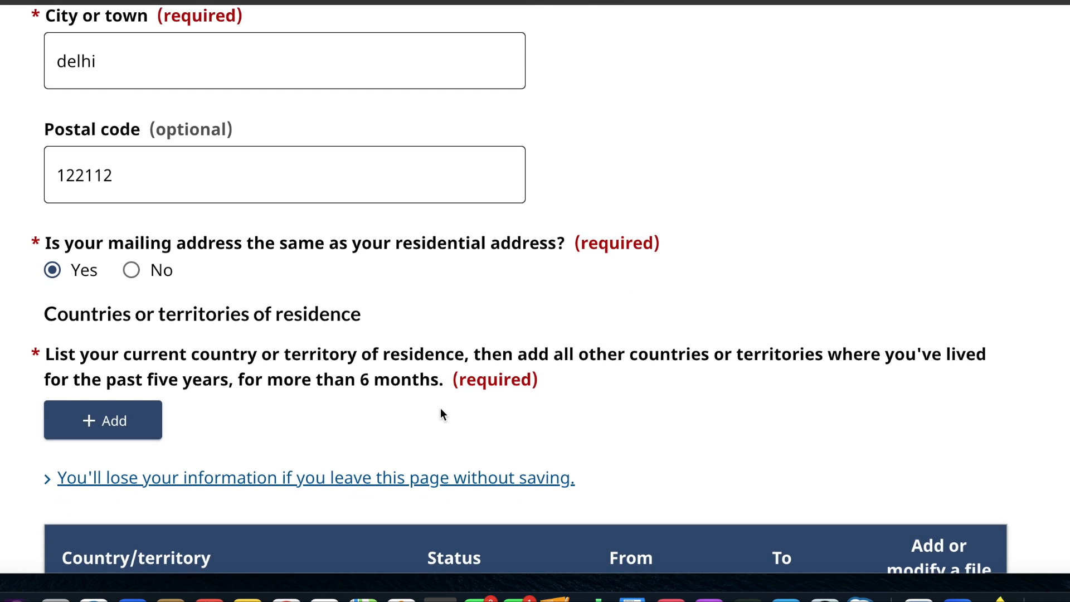
- Start a new country of residence entry with India as the country and Citizen as the status
left_click(128, 411)
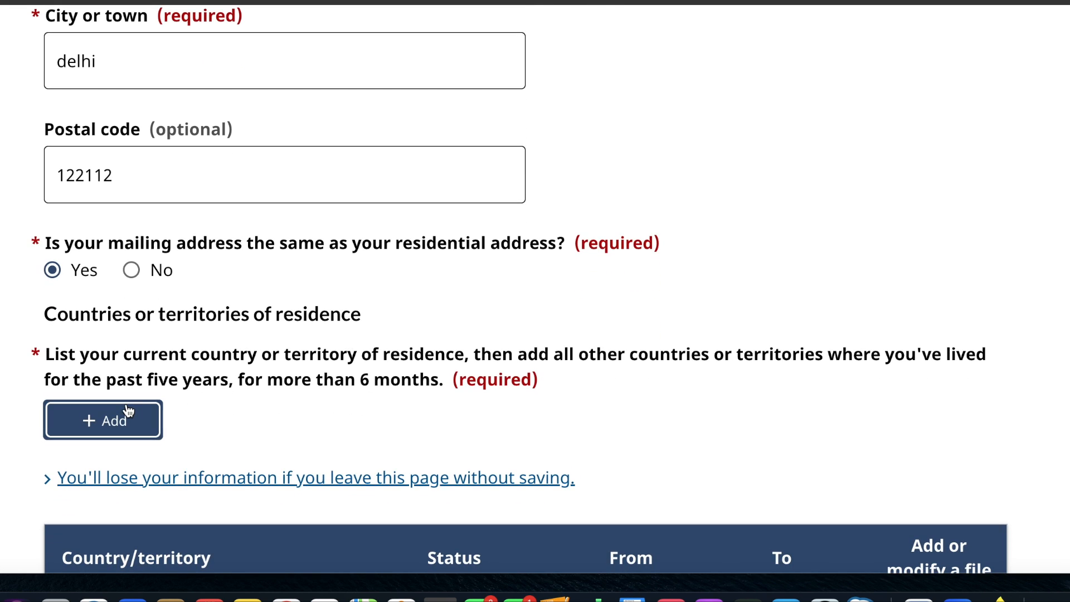
scroll(128, 408, "up", 1)
scroll(126, 405, "down", 1)
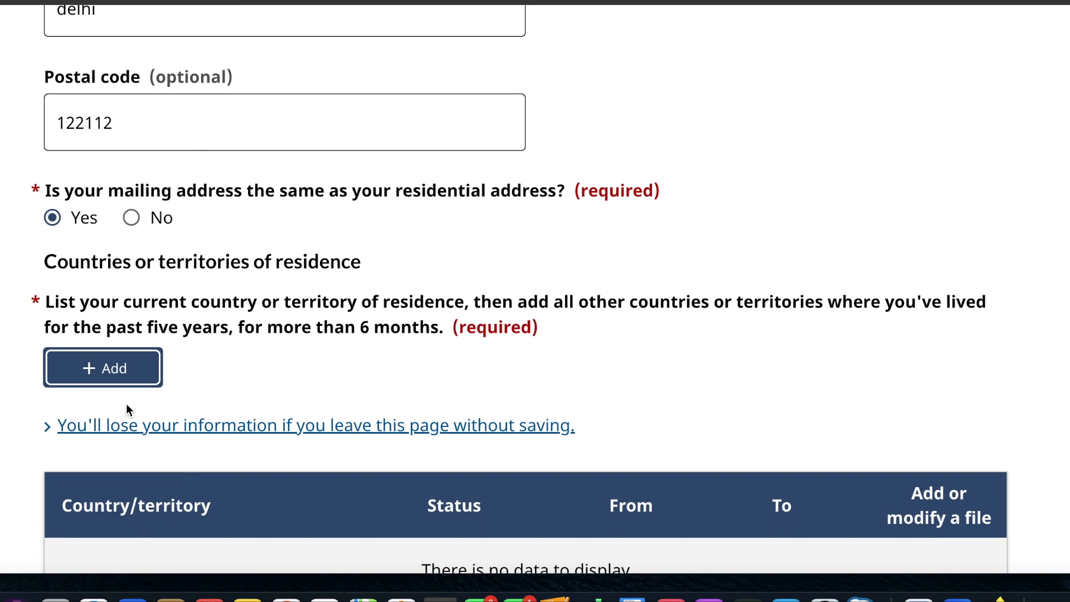
left_click(128, 385)
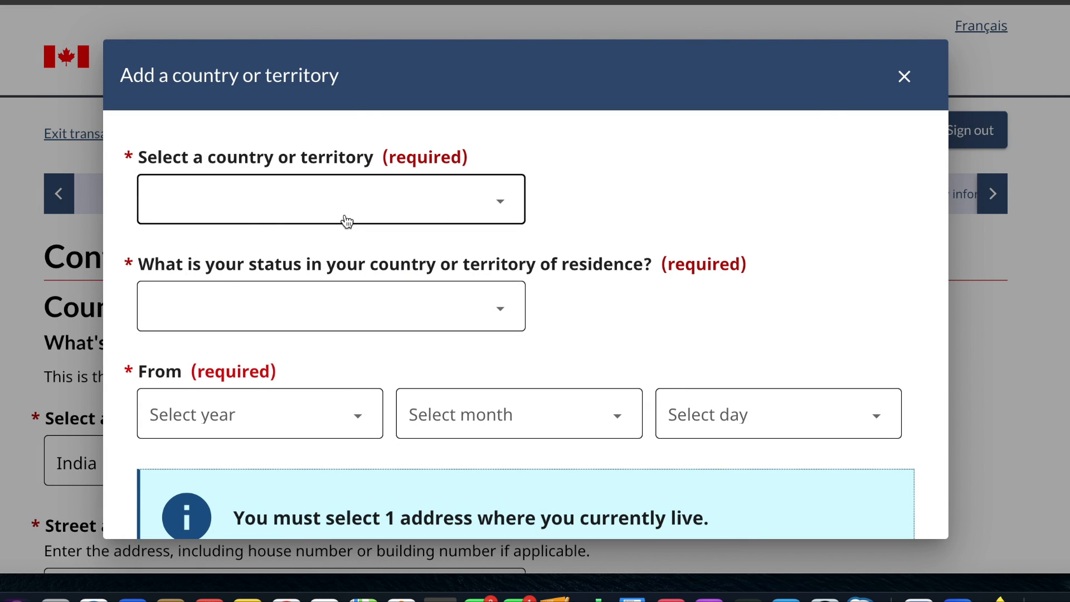
left_click(347, 222)
type("in")
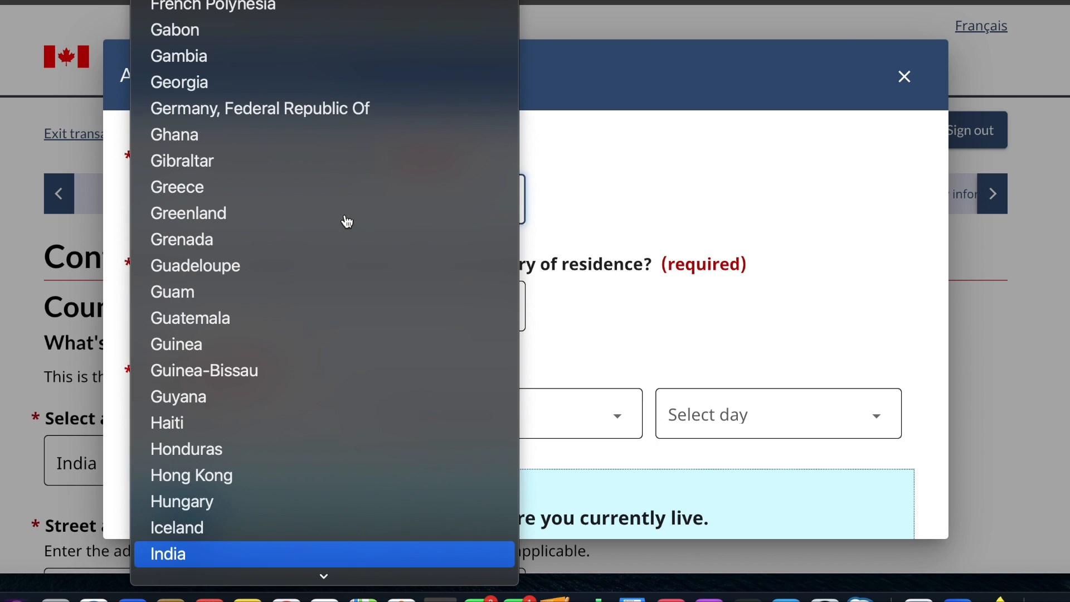
key("Return")
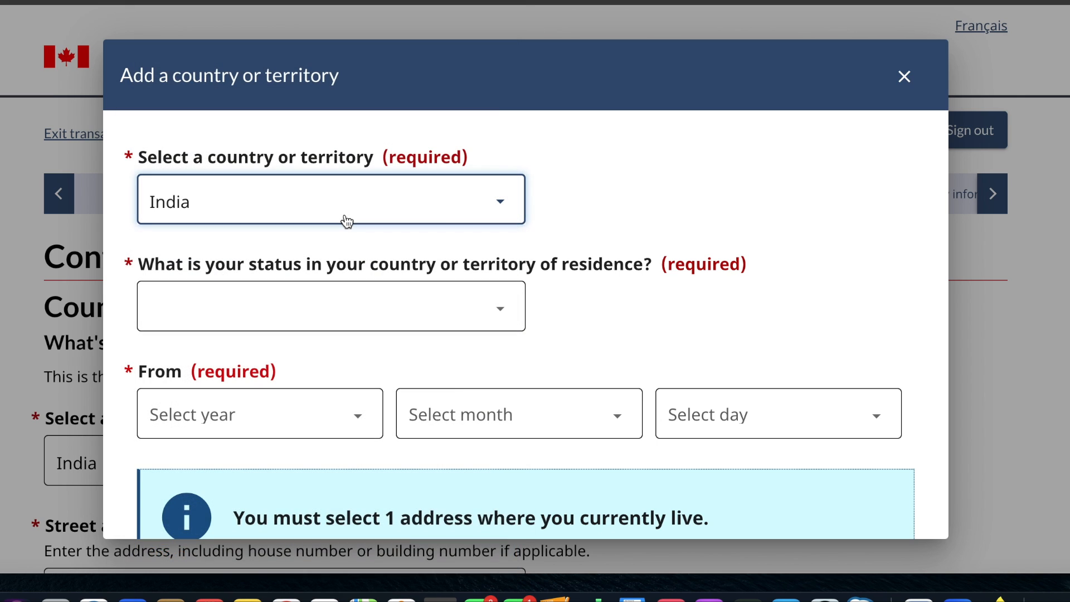
left_click(293, 305)
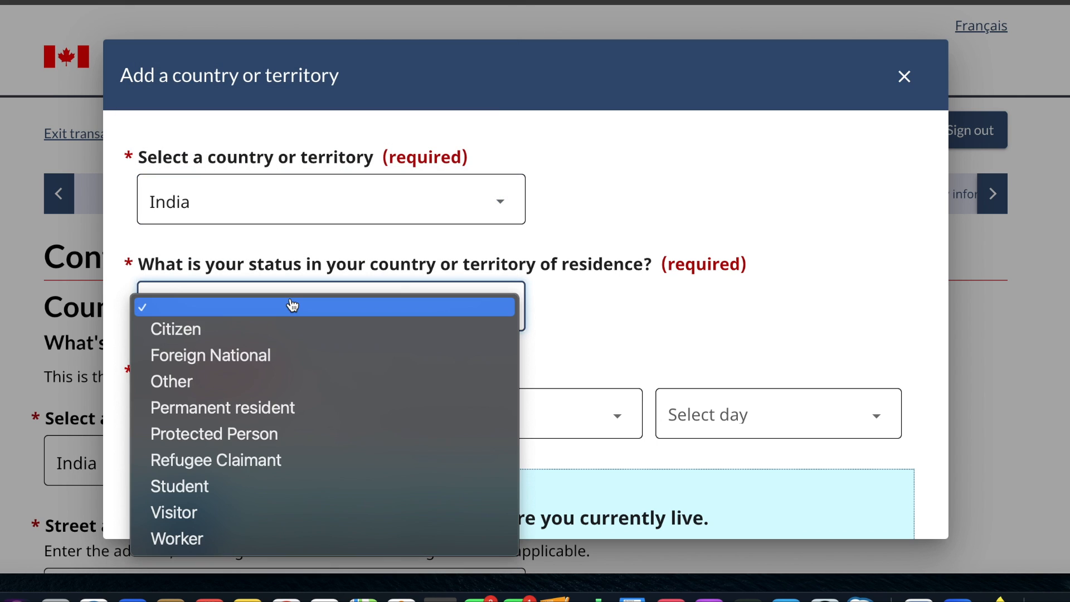
left_click(269, 336)
- Set the start date of the India residence entry to January 1, 1995
left_click(260, 416)
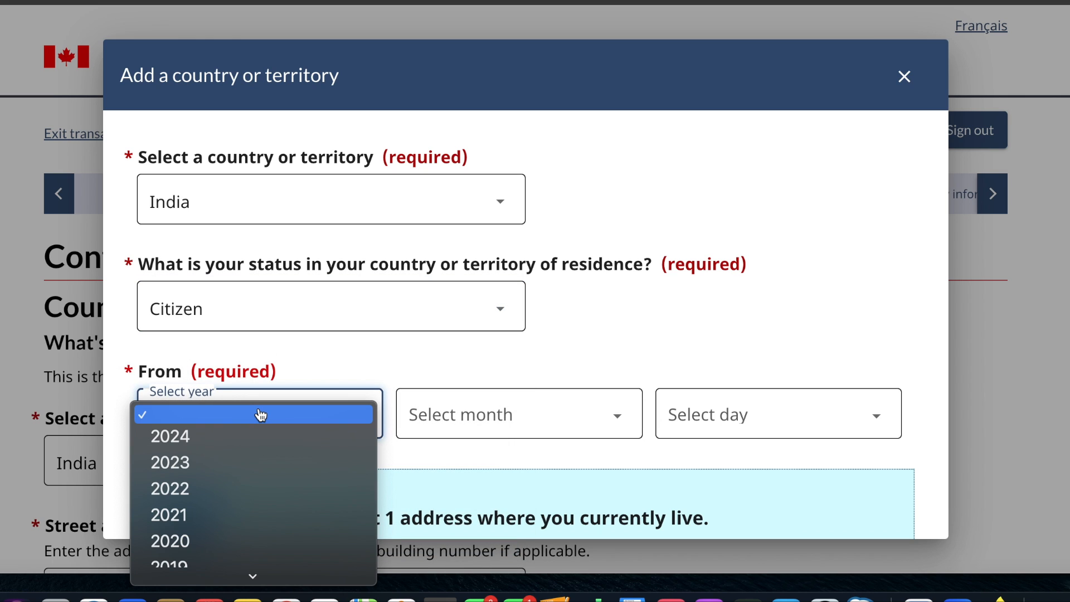
scroll(227, 509, "down", 15)
scroll(229, 515, "up", 13)
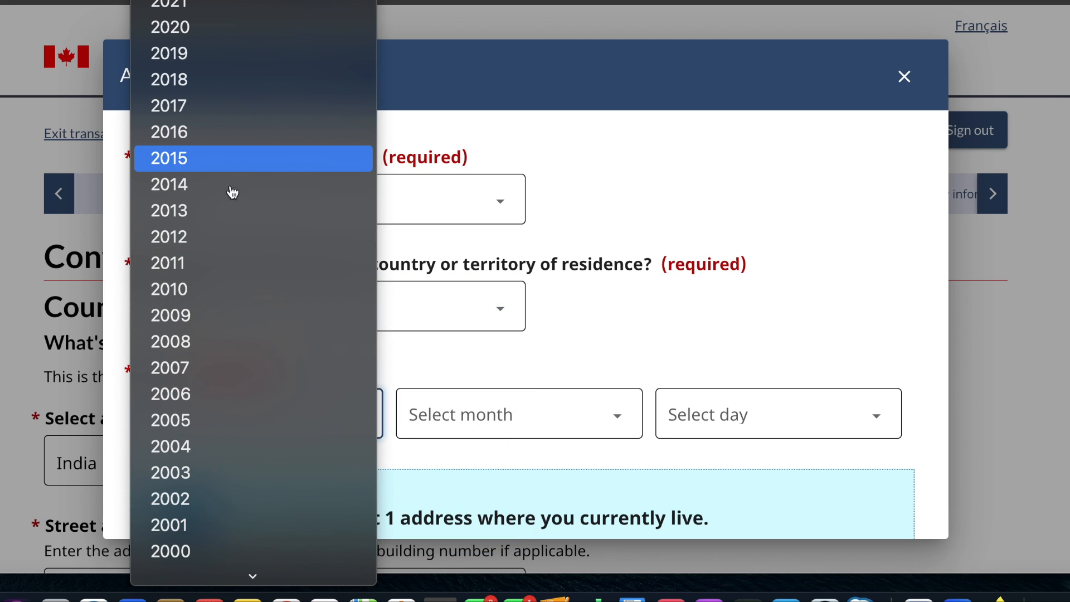
scroll(210, 362, "down", 5)
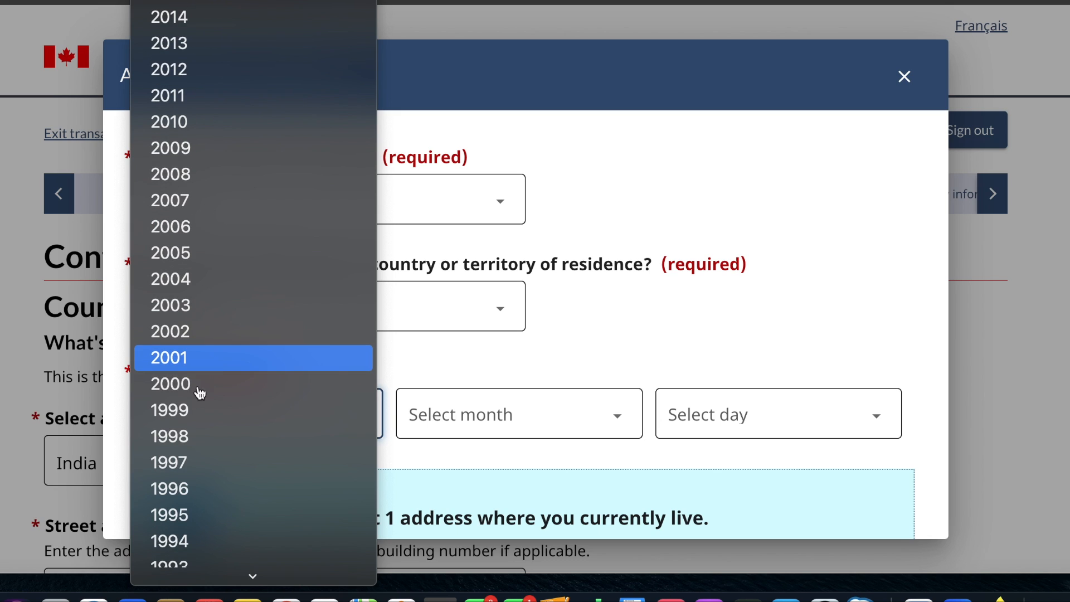
left_click(187, 515)
left_click(437, 419)
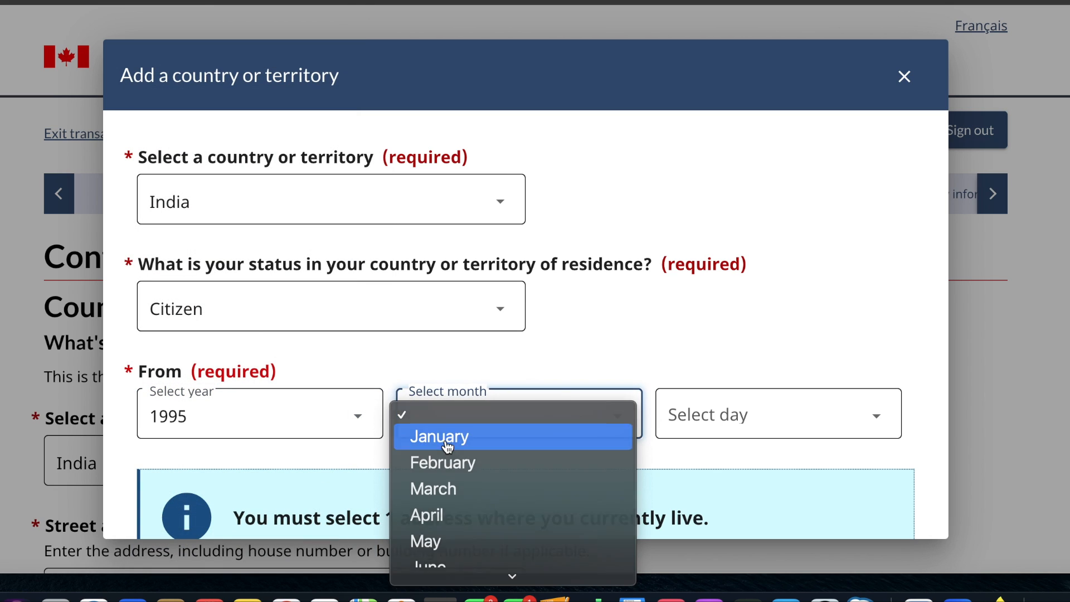
left_click(445, 438)
left_click(688, 412)
left_click(687, 436)
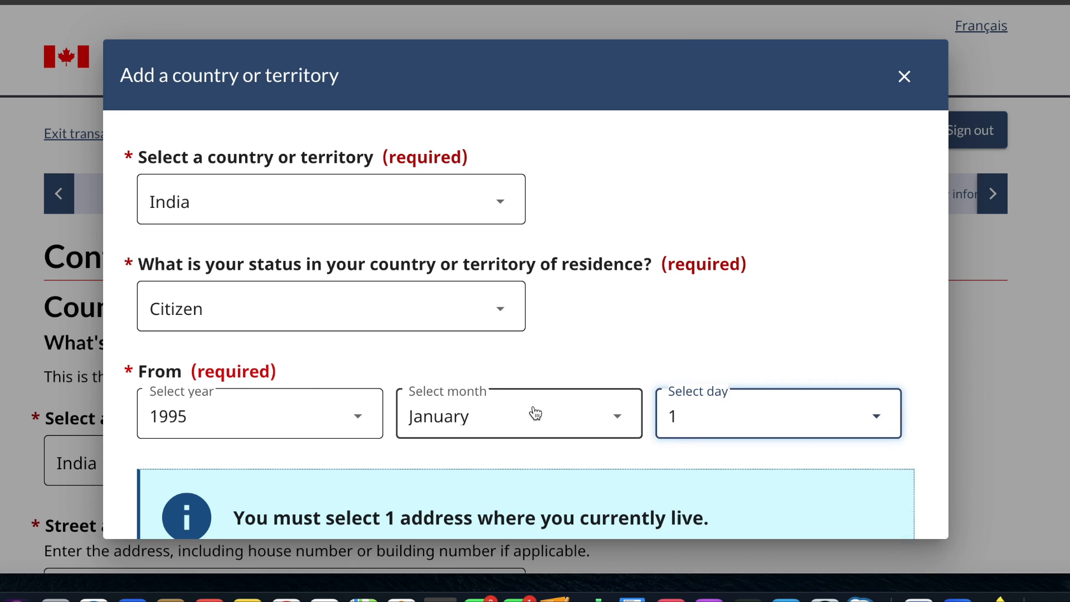
- Mark India as the current place of residence, save the entry, and save the contact information page
scroll(535, 413, "down", 5)
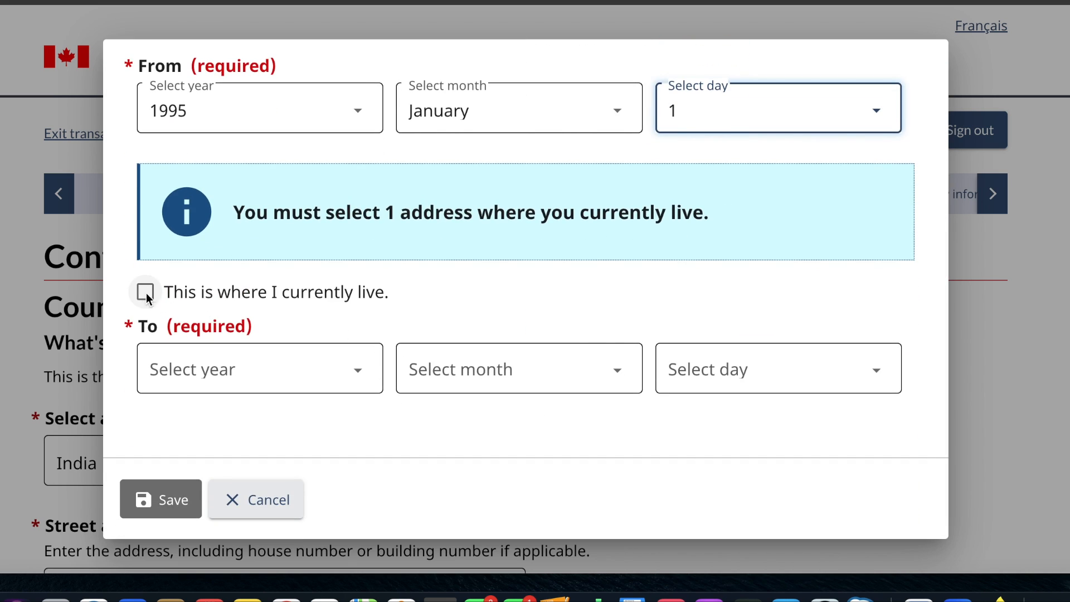
left_click(146, 293)
left_click(164, 500)
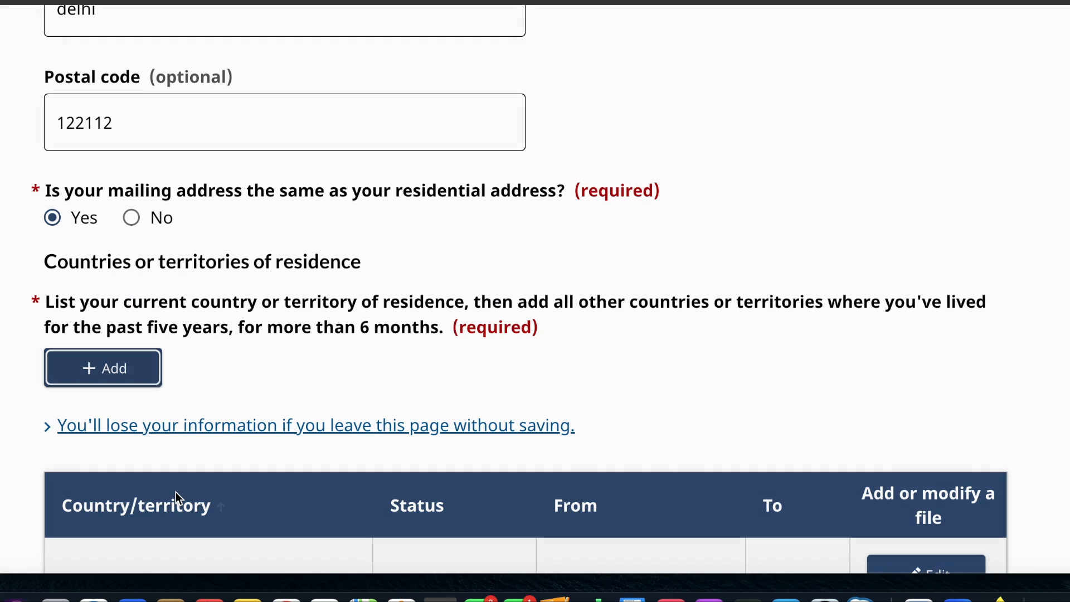
scroll(611, 345, "down", 6)
left_click(899, 383)
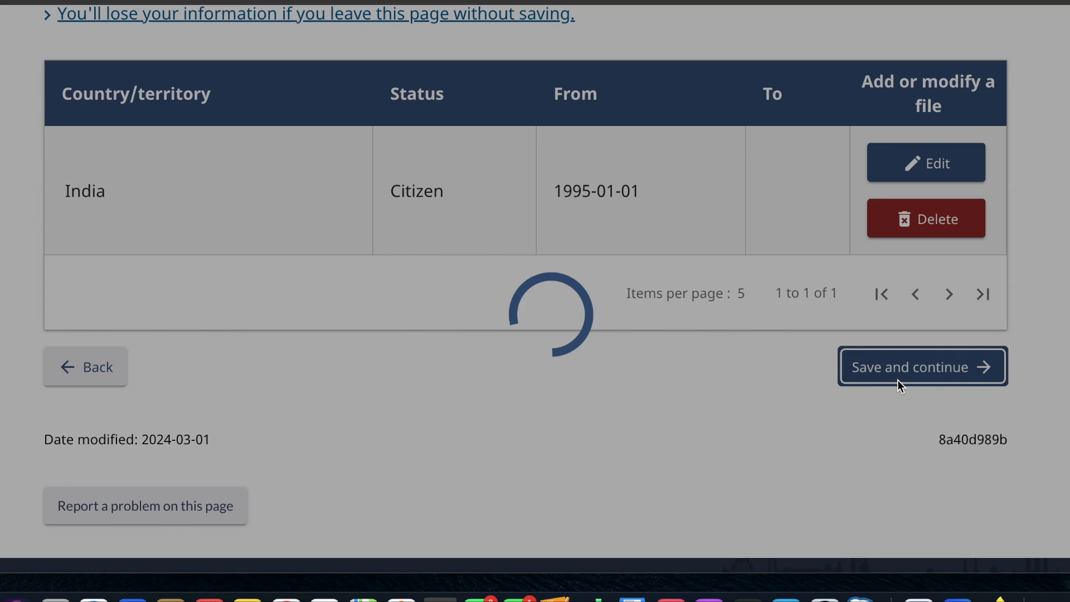
- Answer No to already having valid biometrics on file and save the biometrics page
scroll(496, 382, "down", 3)
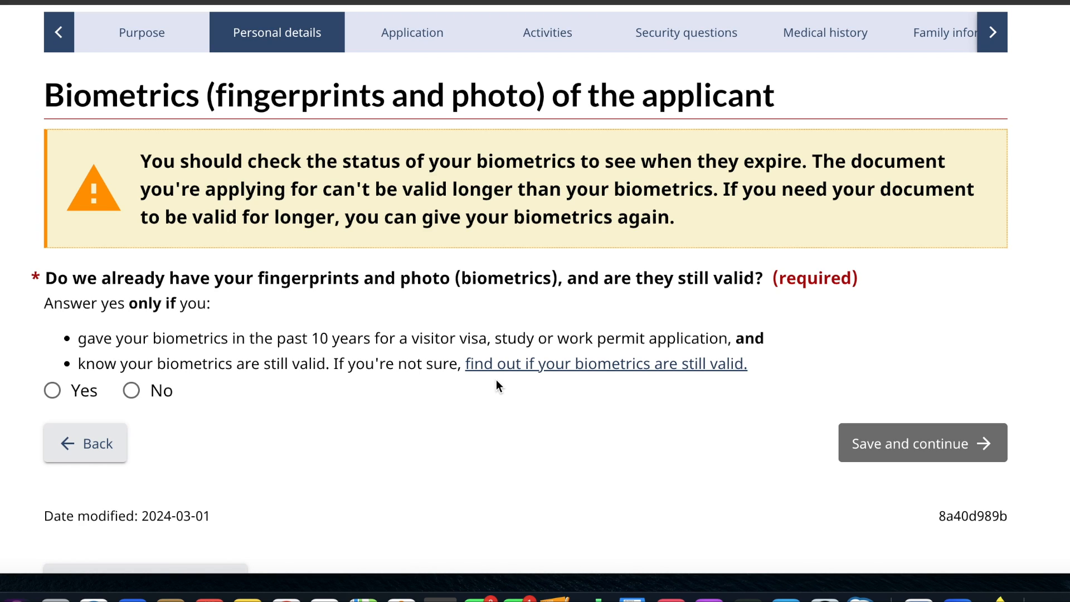
left_click(132, 391)
scroll(557, 390, "down", 3)
scroll(674, 429, "down", 2)
left_click(959, 352)
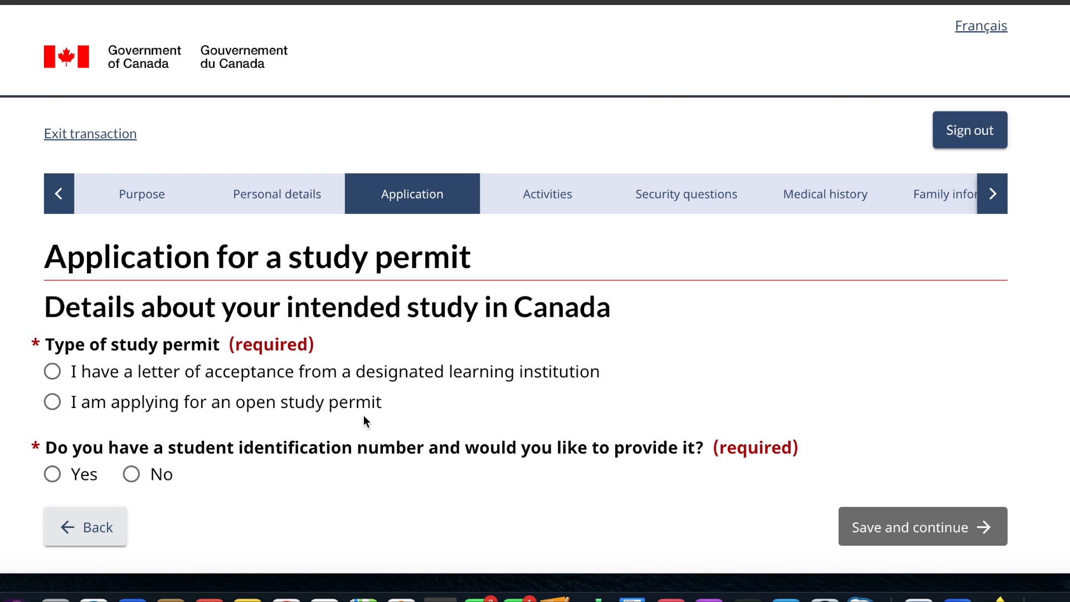
- Choose the study permit type with a letter of acceptance from a designated learning institution, and select that none of the listed US categories apply
left_click(52, 371)
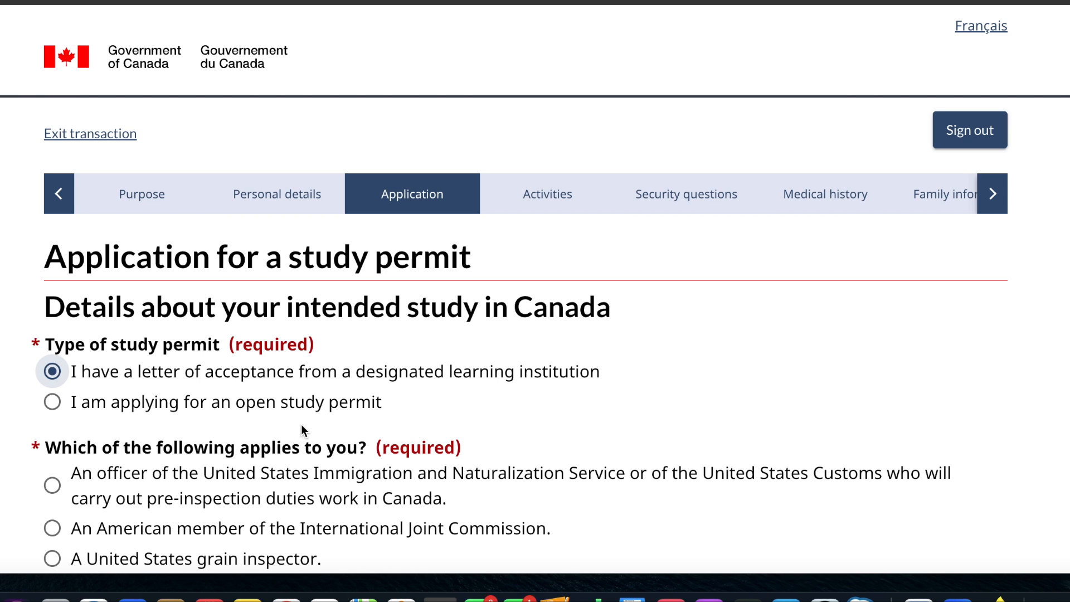
scroll(301, 427, "down", 4)
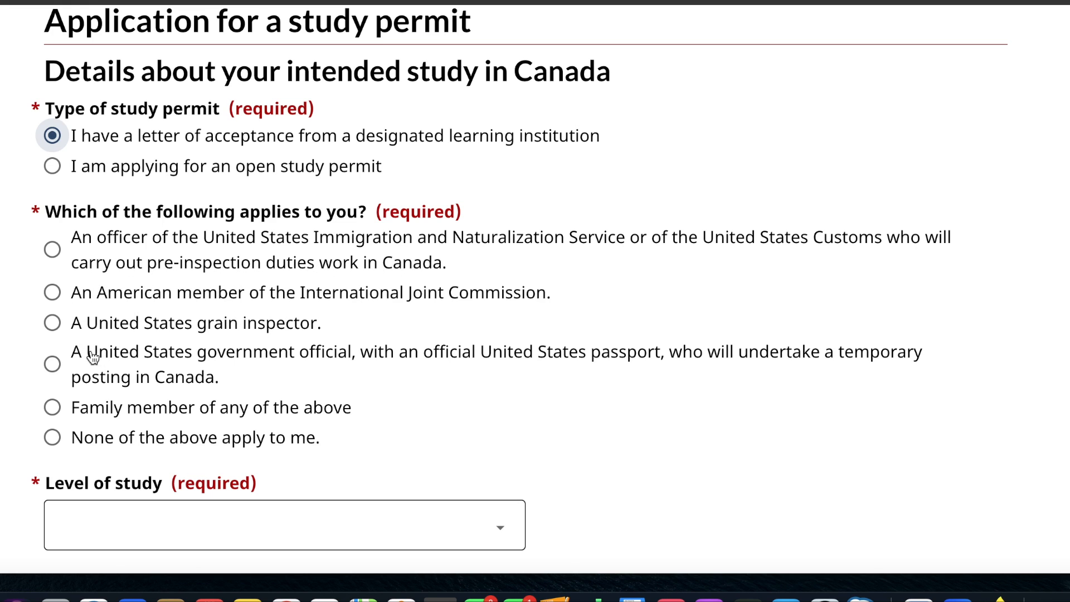
left_click(52, 437)
scroll(56, 438, "down", 5)
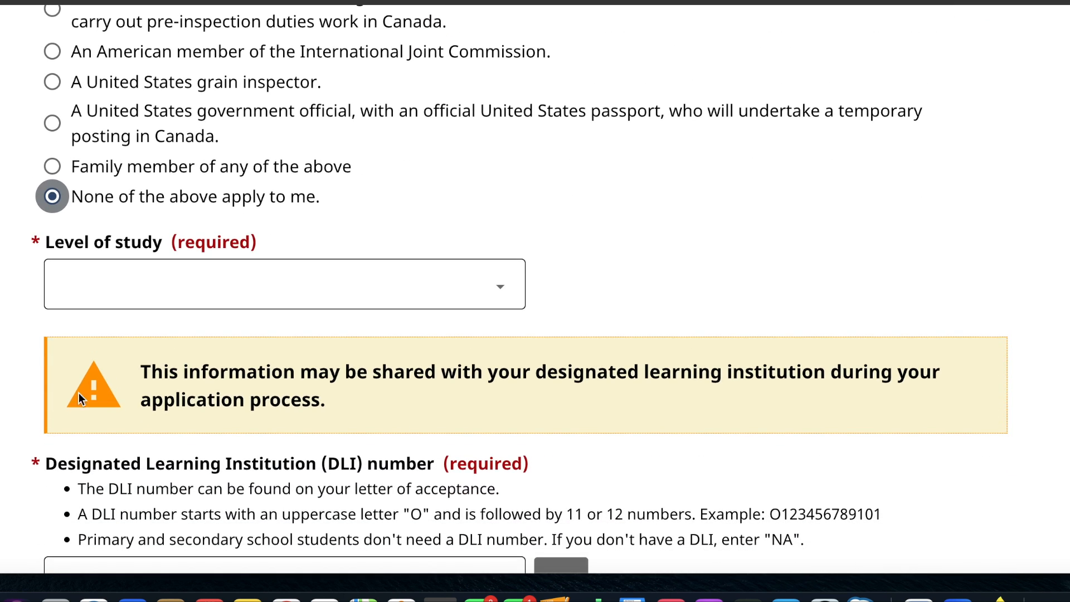
- Set the level of study to College - Diploma
left_click(215, 279)
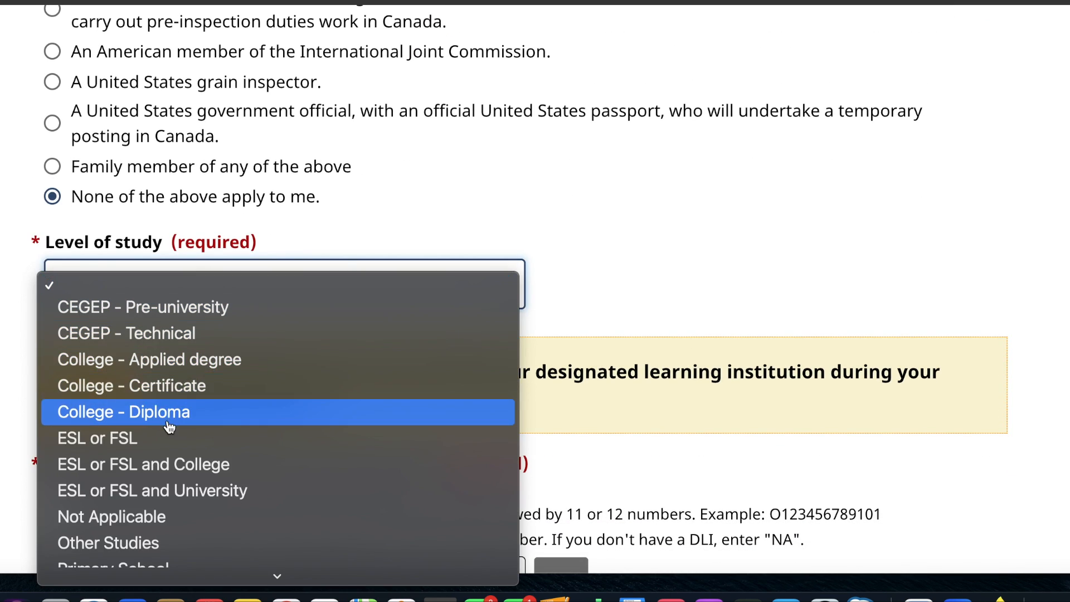
scroll(170, 427, "down", 5)
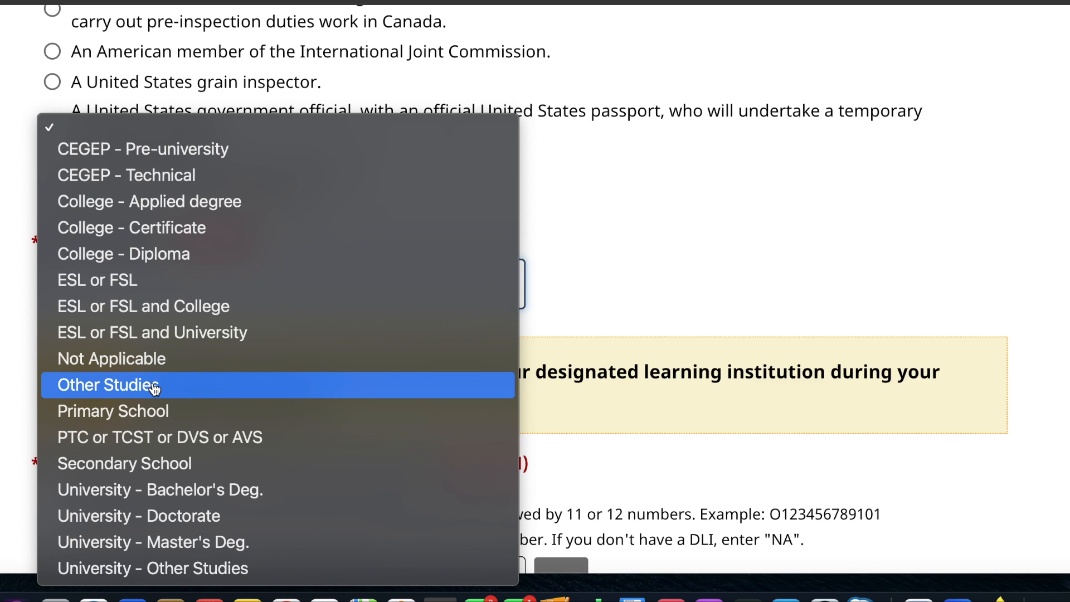
left_click(187, 263)
scroll(216, 356, "down", 5)
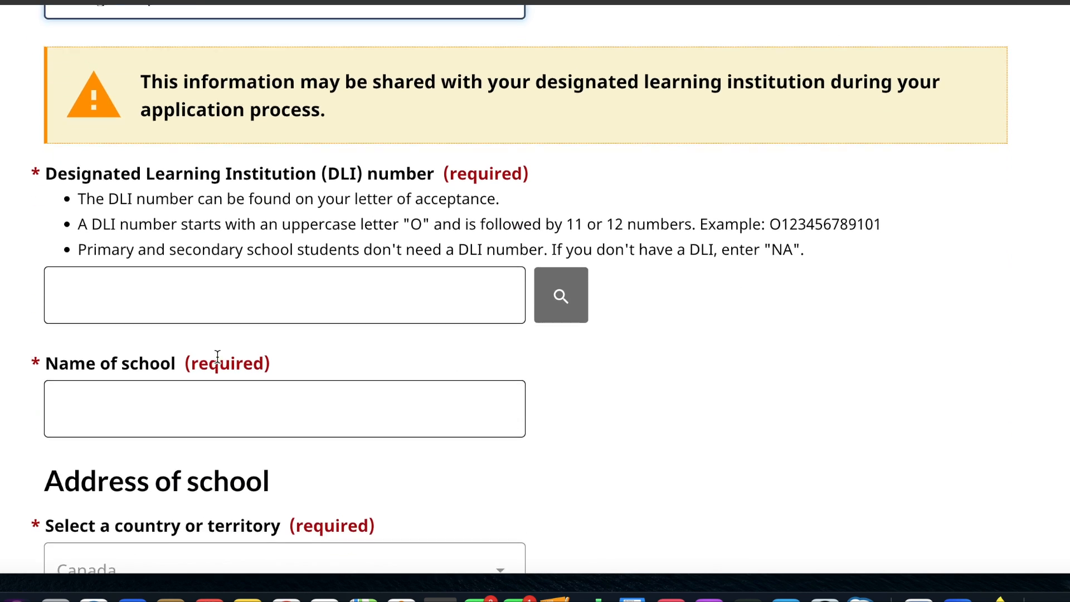
left_click(267, 245)
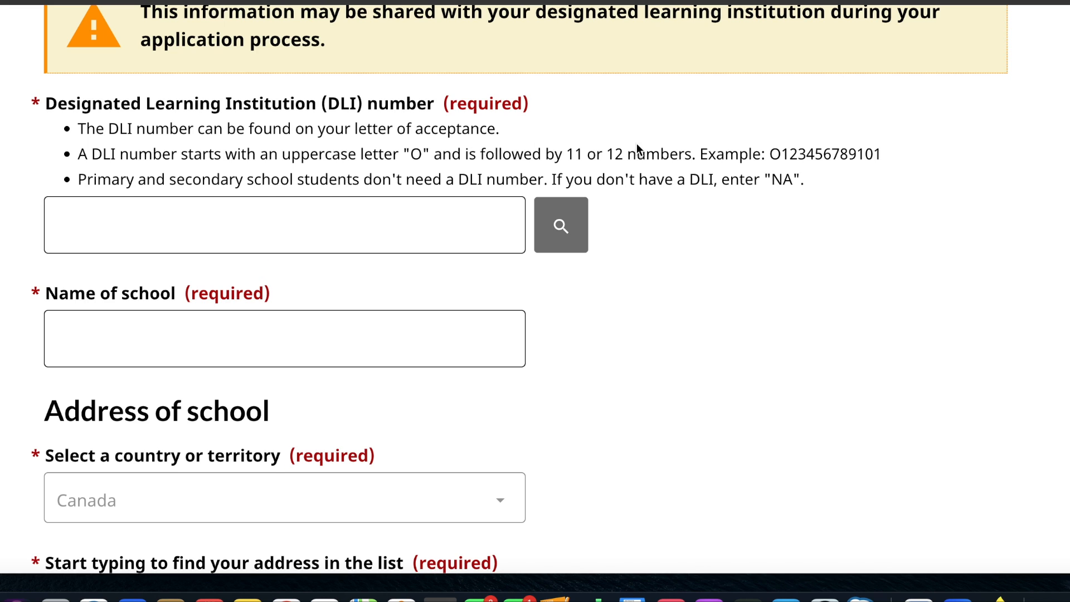
left_click_drag(886, 152, 775, 154)
key("super+c")
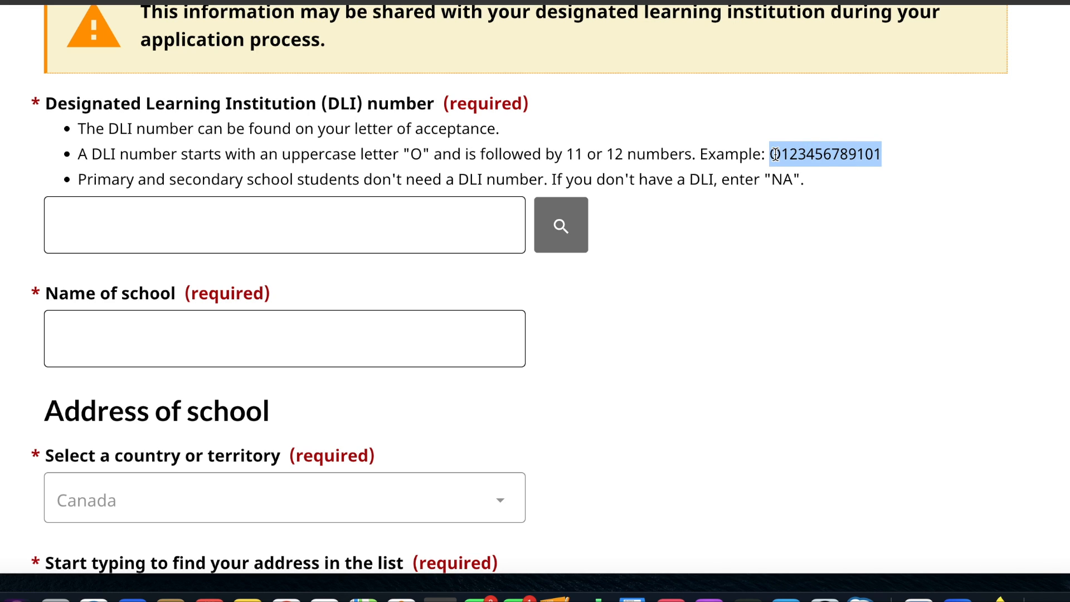
left_click(394, 229)
key("super+v")
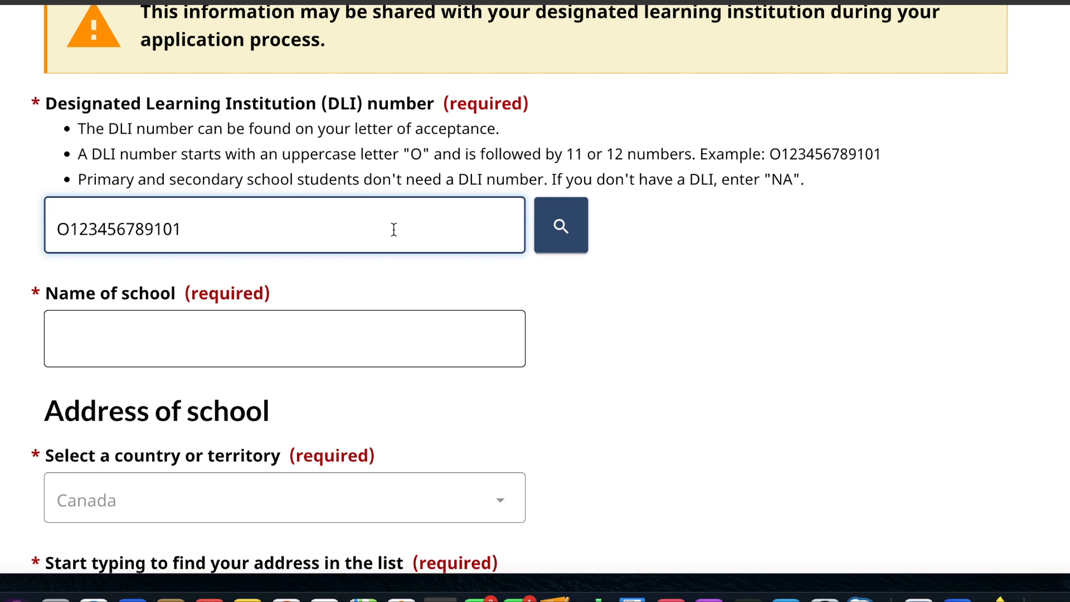
left_click(563, 225)
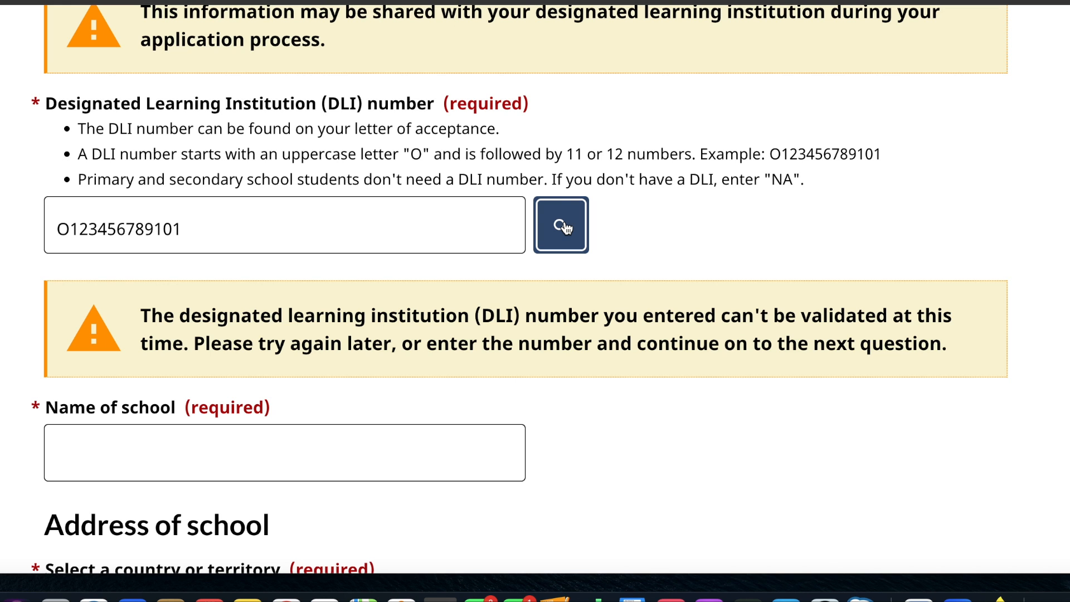
left_click(564, 226)
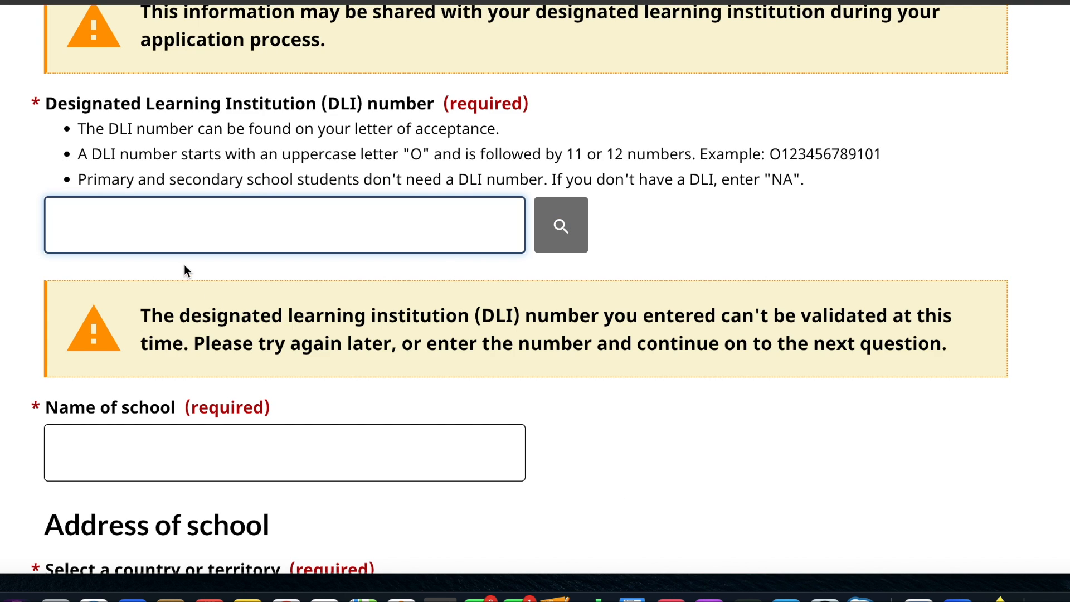
key("super+v")
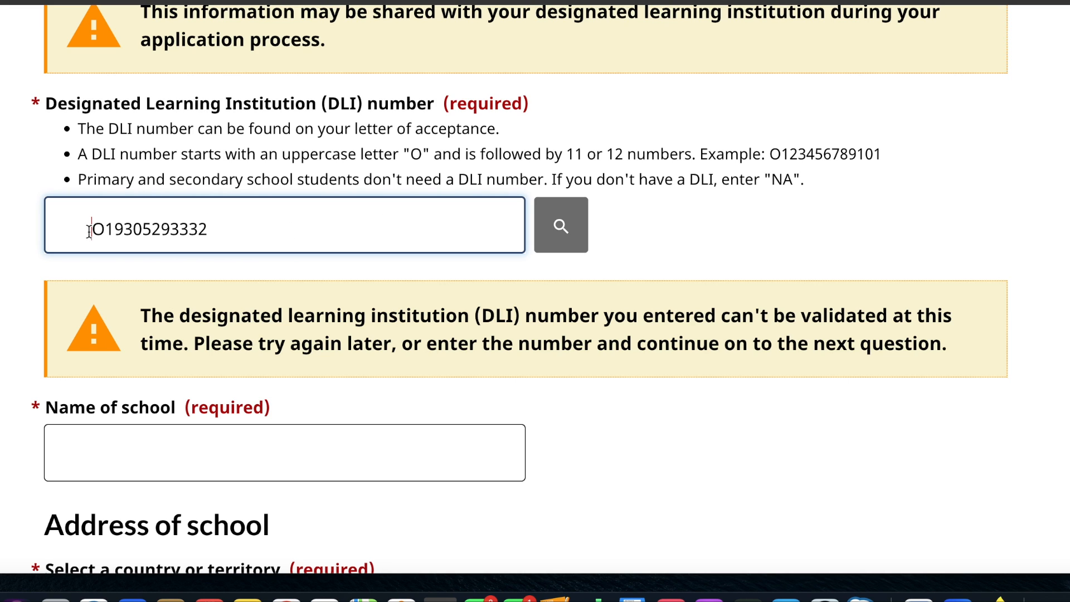
key("BackSpace")
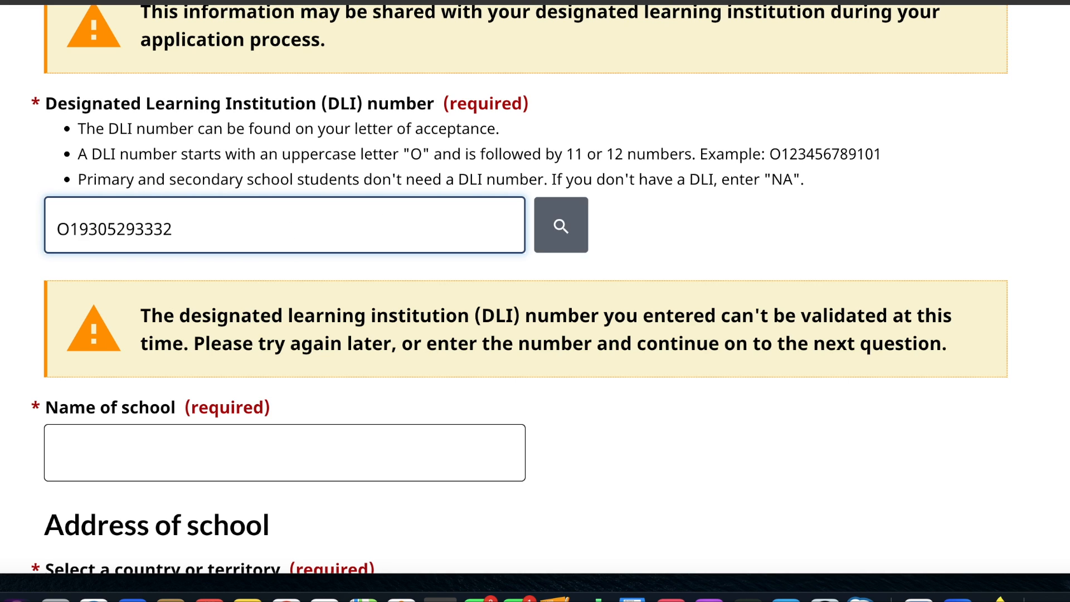
left_click(547, 235)
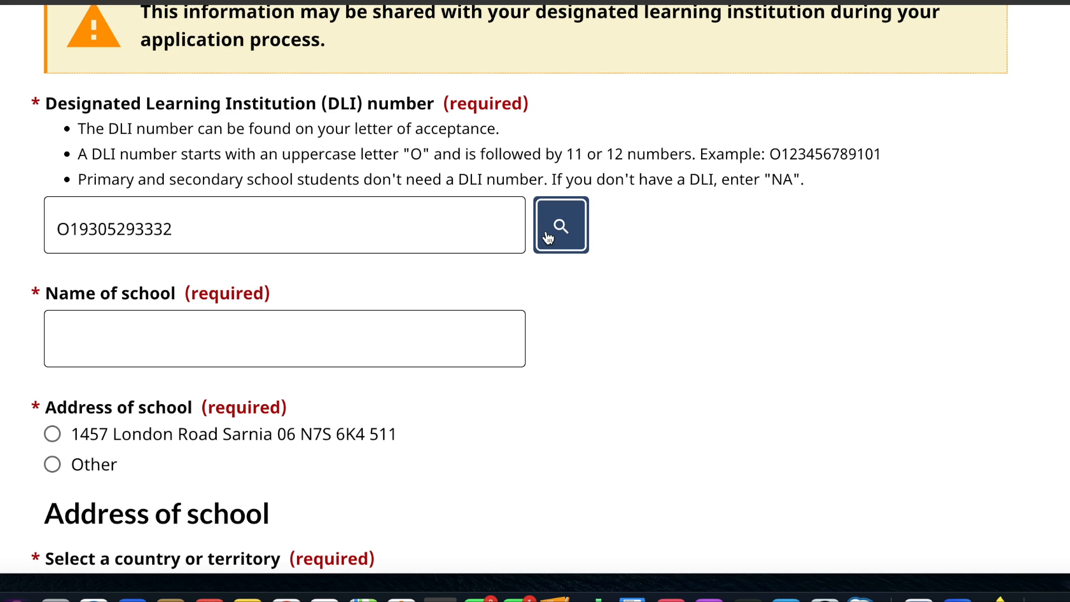
- Set the school name to Lambton College and choose its listed London Road, Sarnia address
left_click(219, 322)
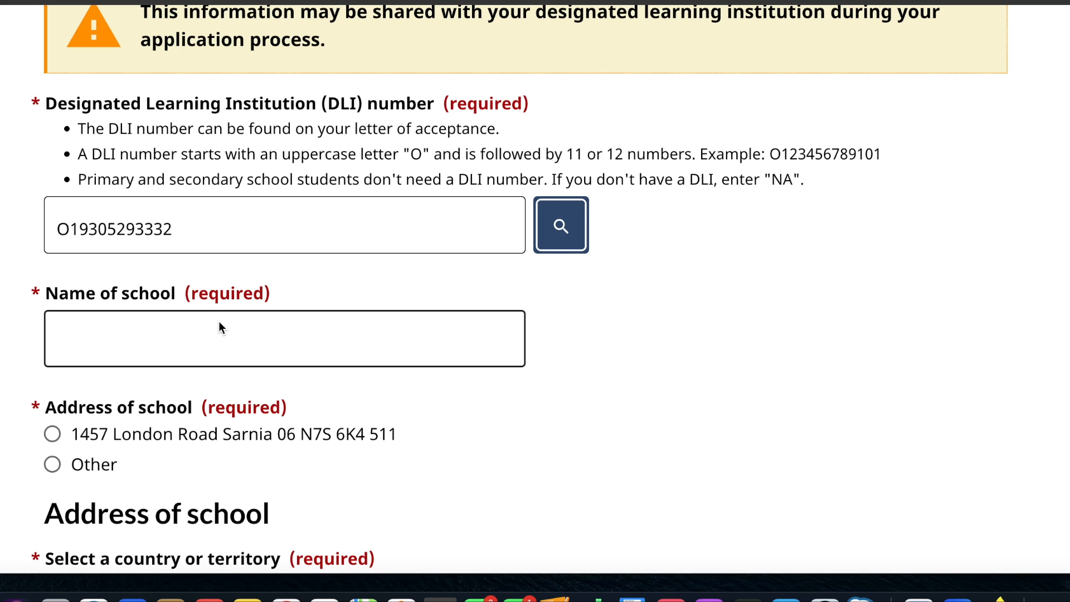
left_click(152, 342)
type("Lam")
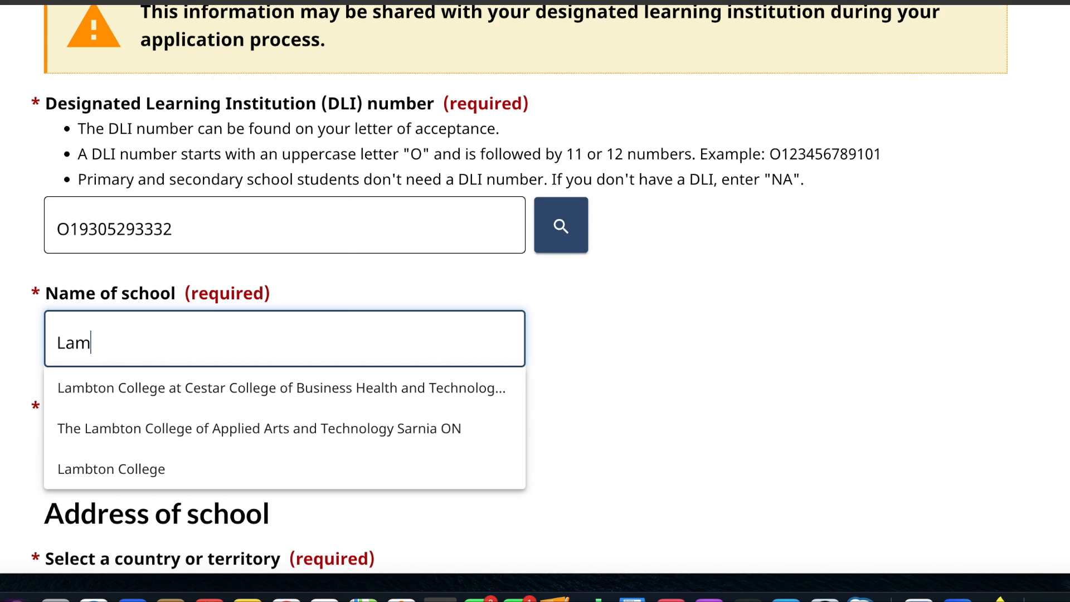
type("bton college")
left_click(176, 462)
scroll(172, 454, "down", 5)
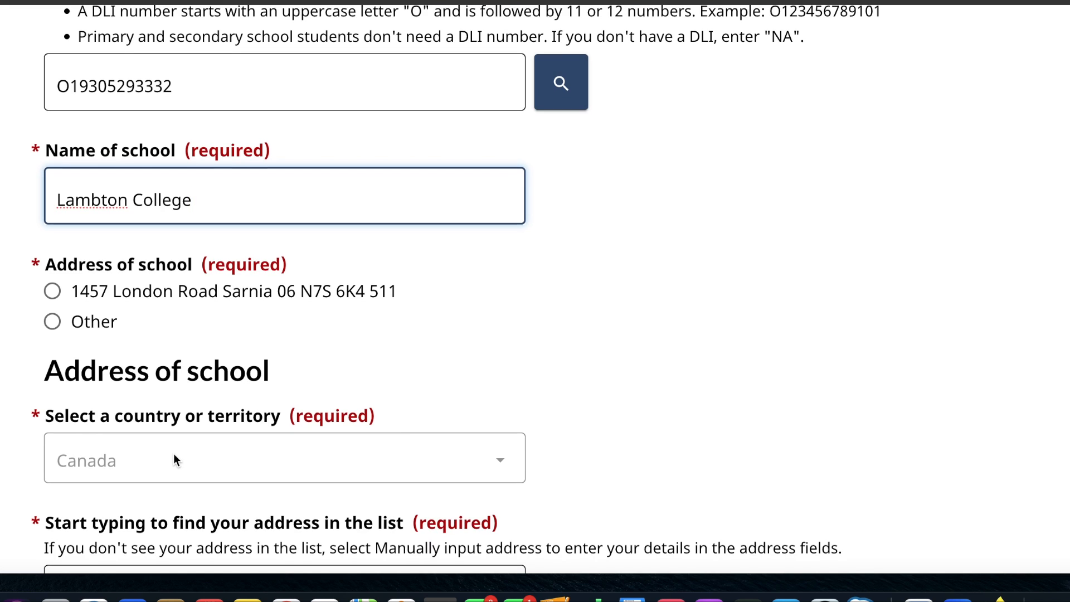
left_click(52, 293)
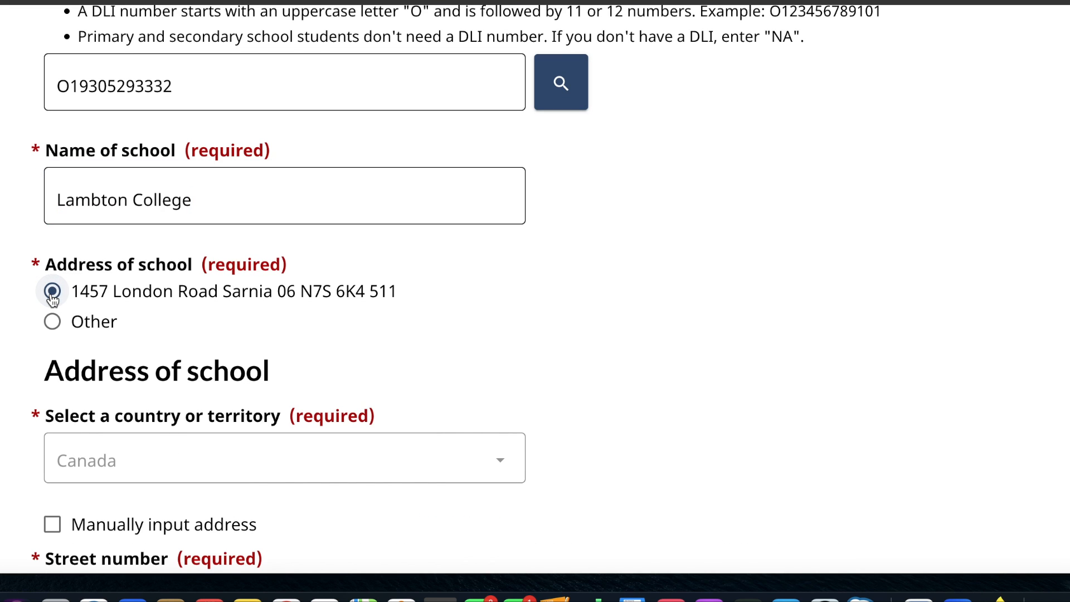
- Set the field of study to Business/Commerce
scroll(61, 357, "down", 3)
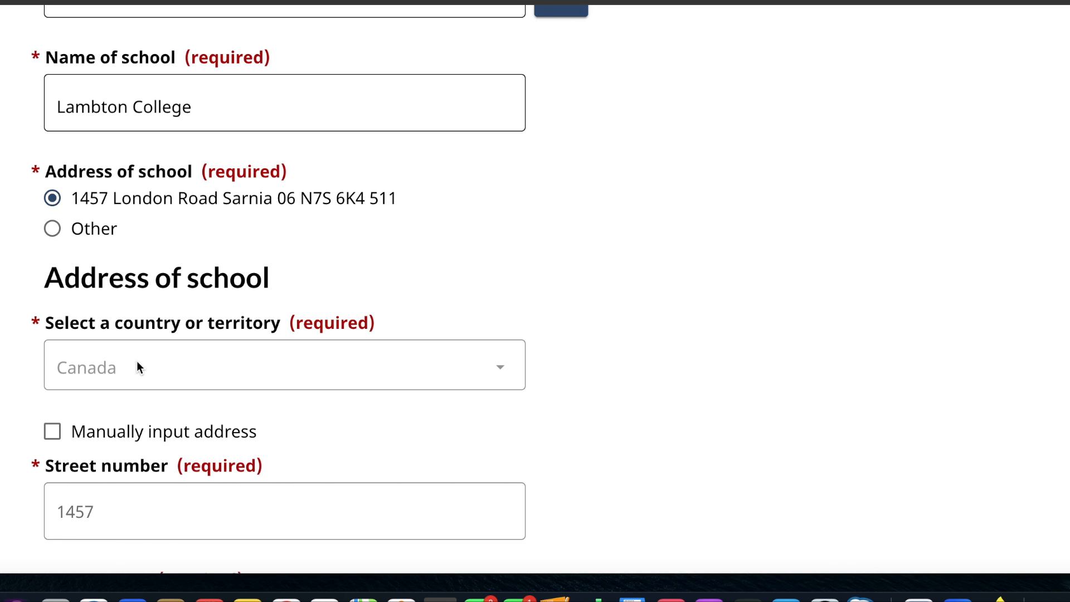
scroll(137, 368, "down", 10)
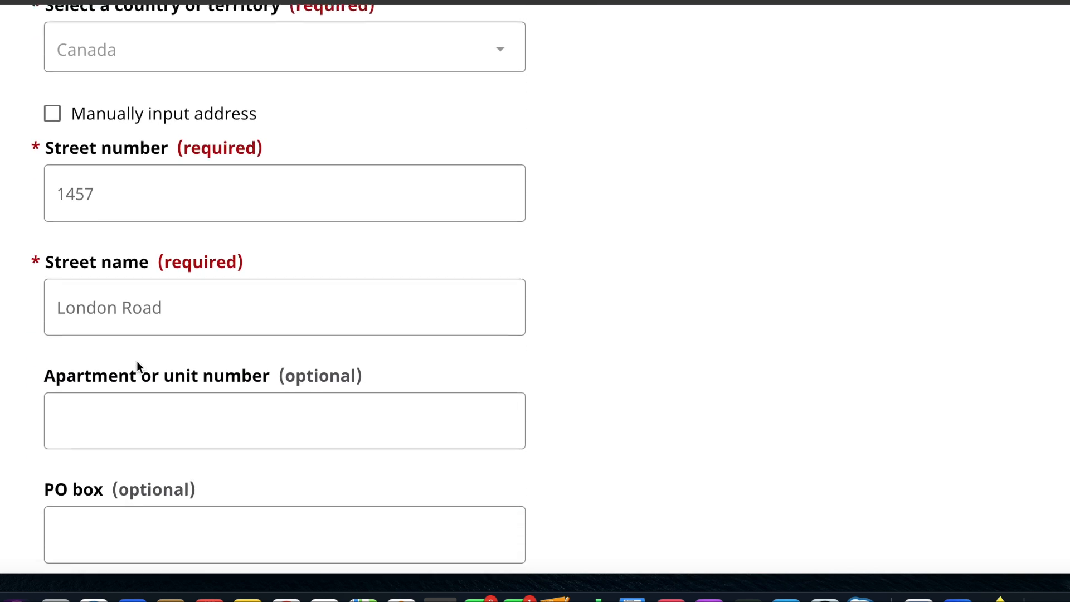
scroll(168, 136, "down", 17)
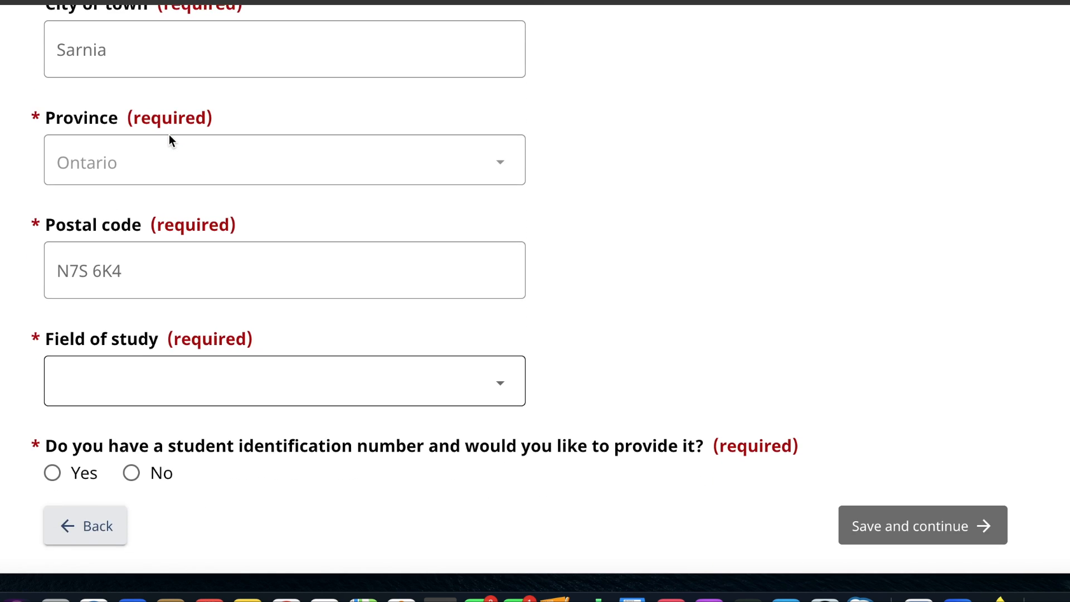
scroll(169, 134, "down", 1)
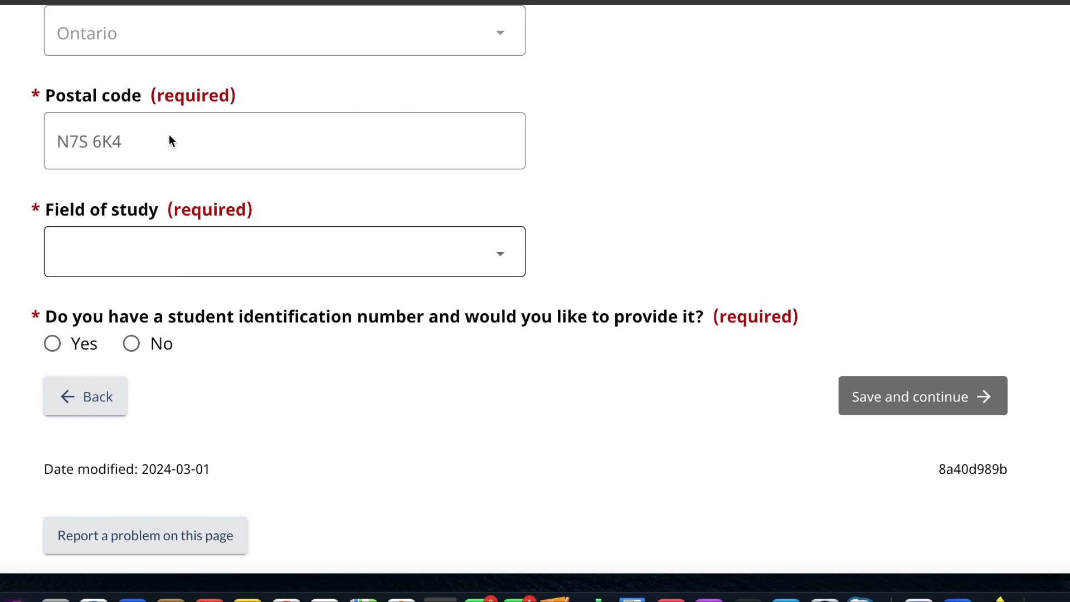
left_click(176, 267)
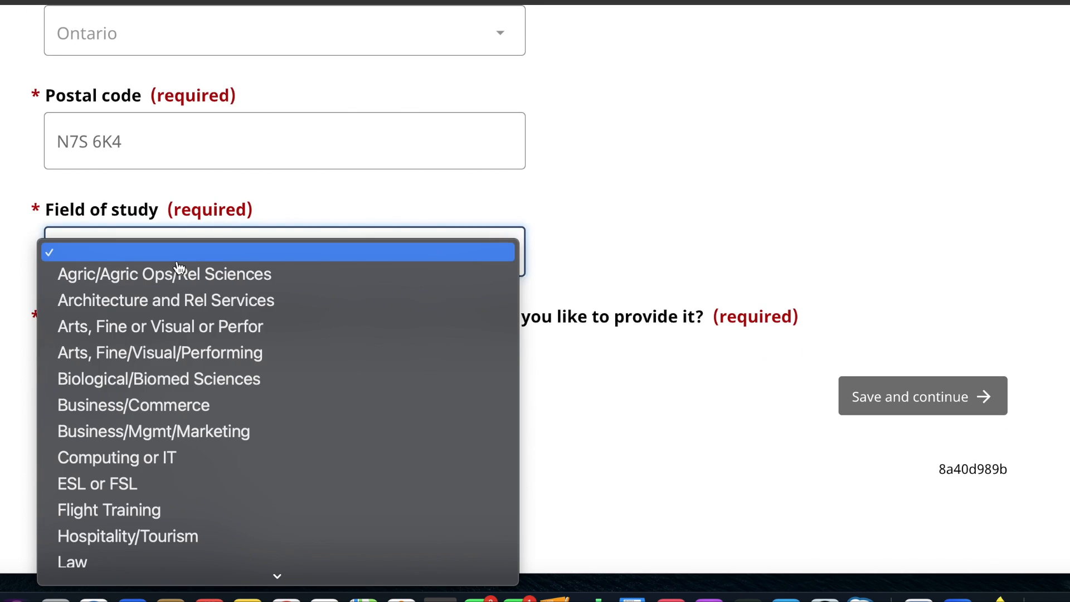
left_click(139, 411)
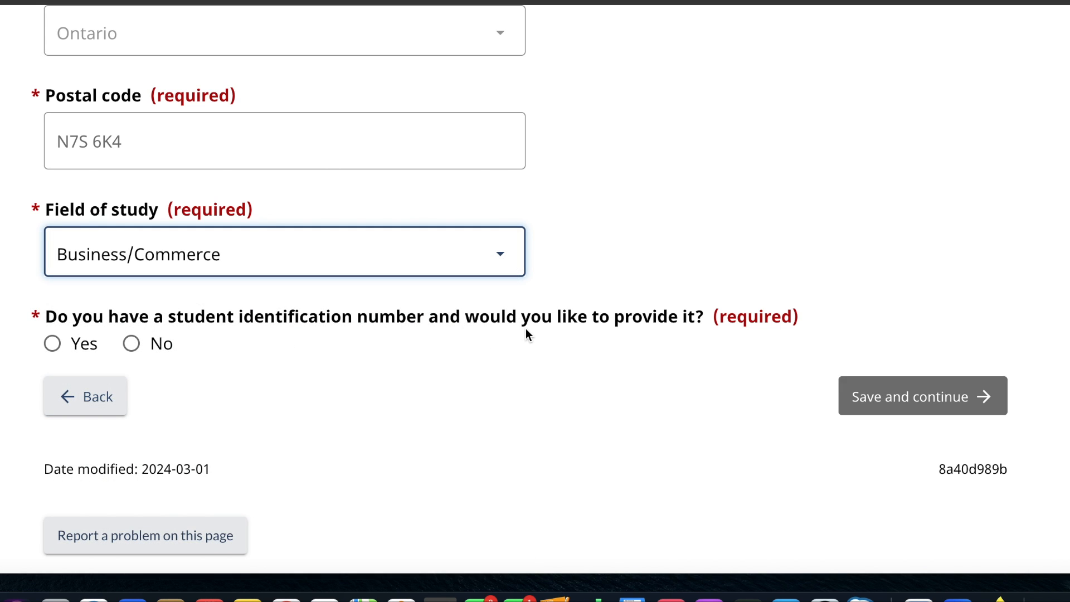
- Decline to provide a student identification number, then save the study details and continue
left_click(131, 344)
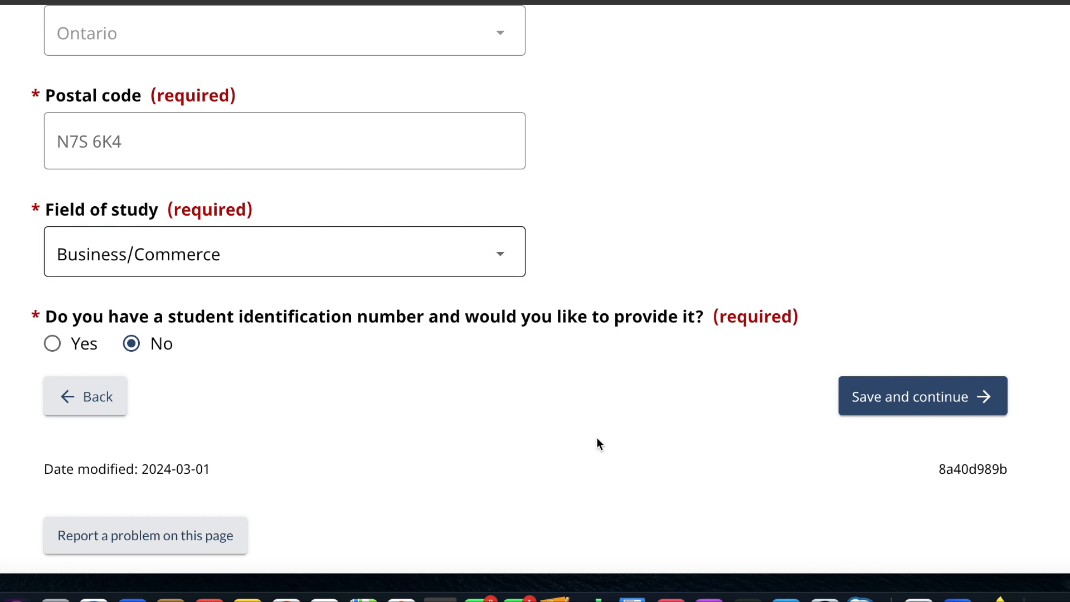
left_click(881, 407)
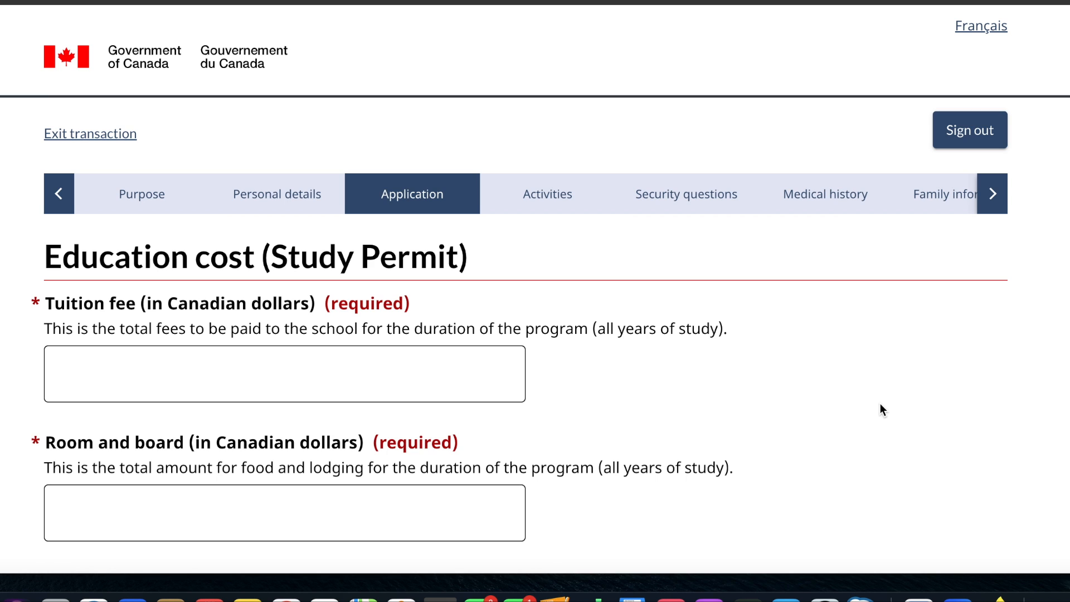
- Set the tuition fee to 21000 and room and board to 10000 Canadian dollars
scroll(518, 346, "down", 3)
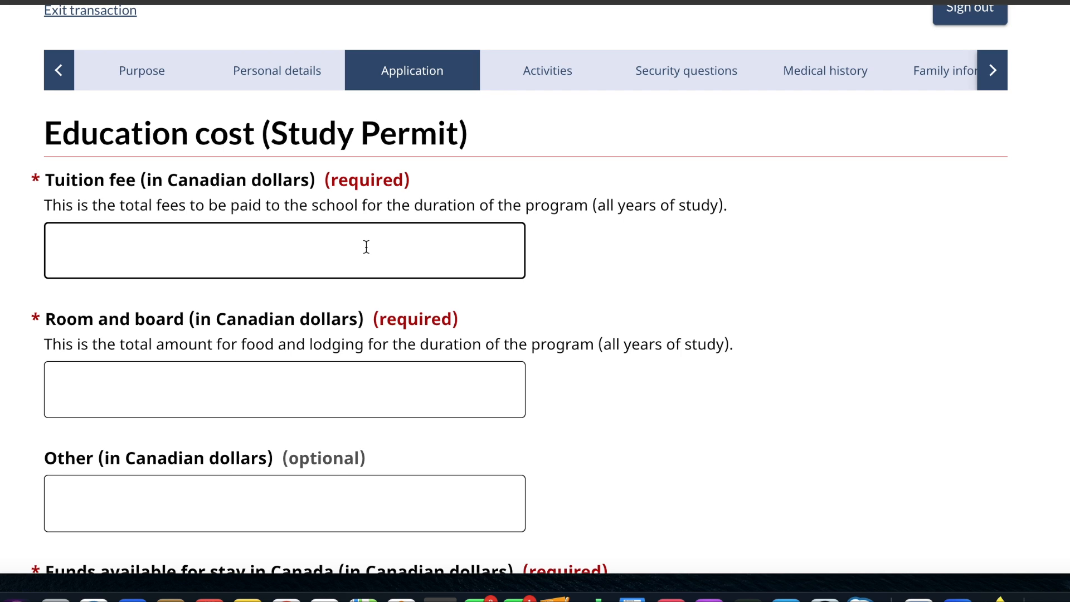
left_click(367, 247)
type("2")
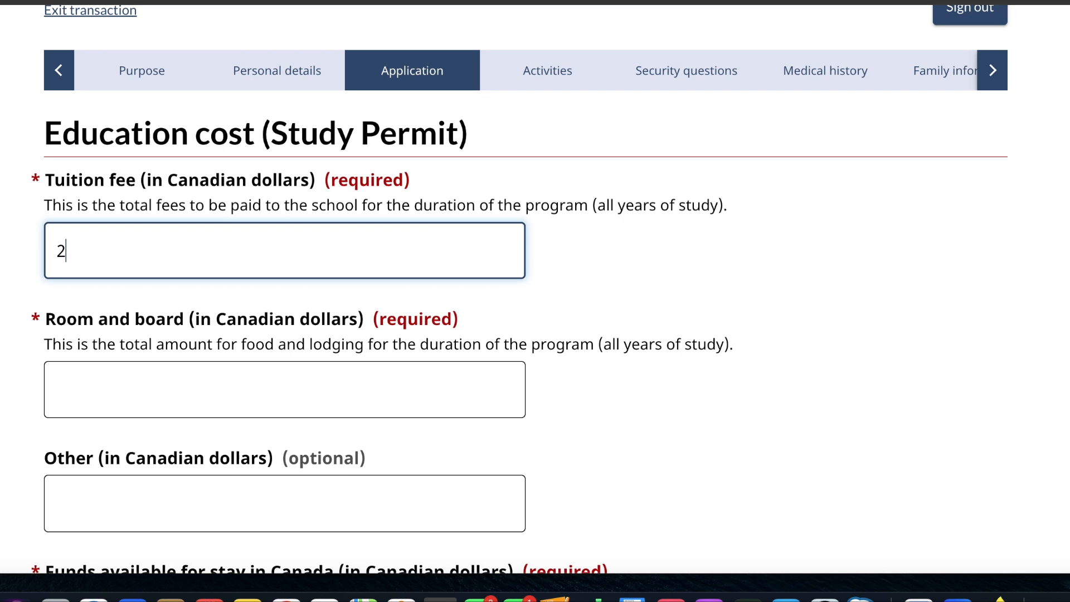
type("1000")
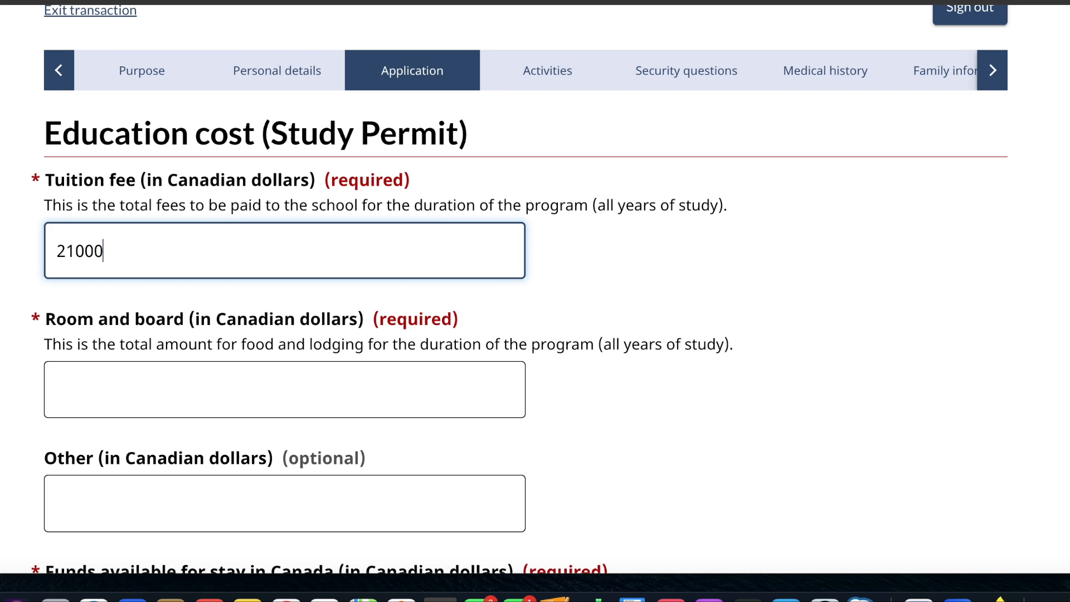
left_click(245, 398)
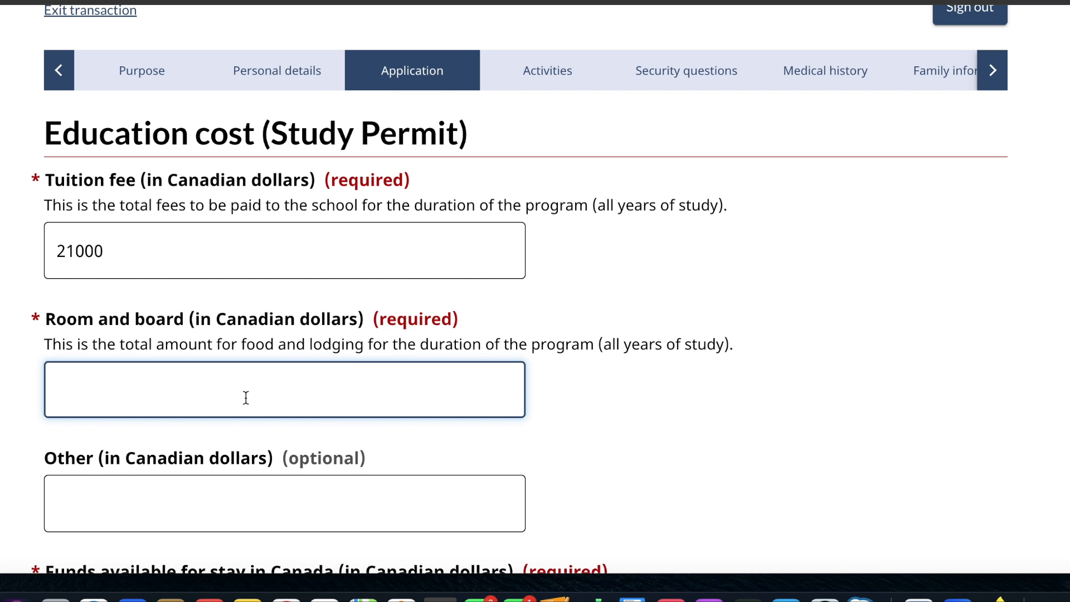
type("10000")
- Set the funds available for the stay in Canada to 21000 Canadian dollars
scroll(250, 380, "down", 3)
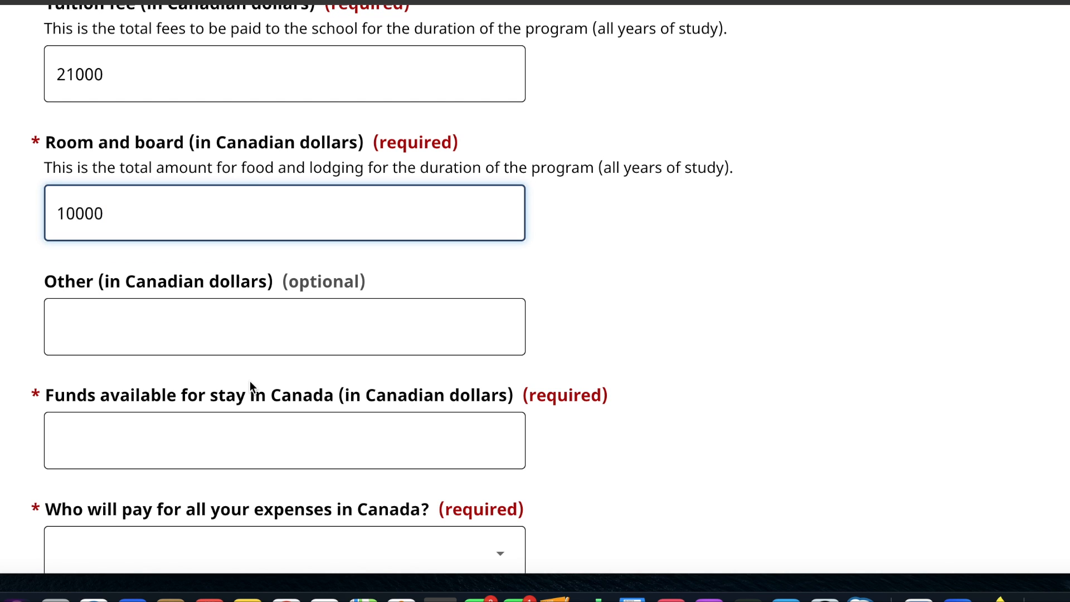
scroll(250, 382, "down", 2)
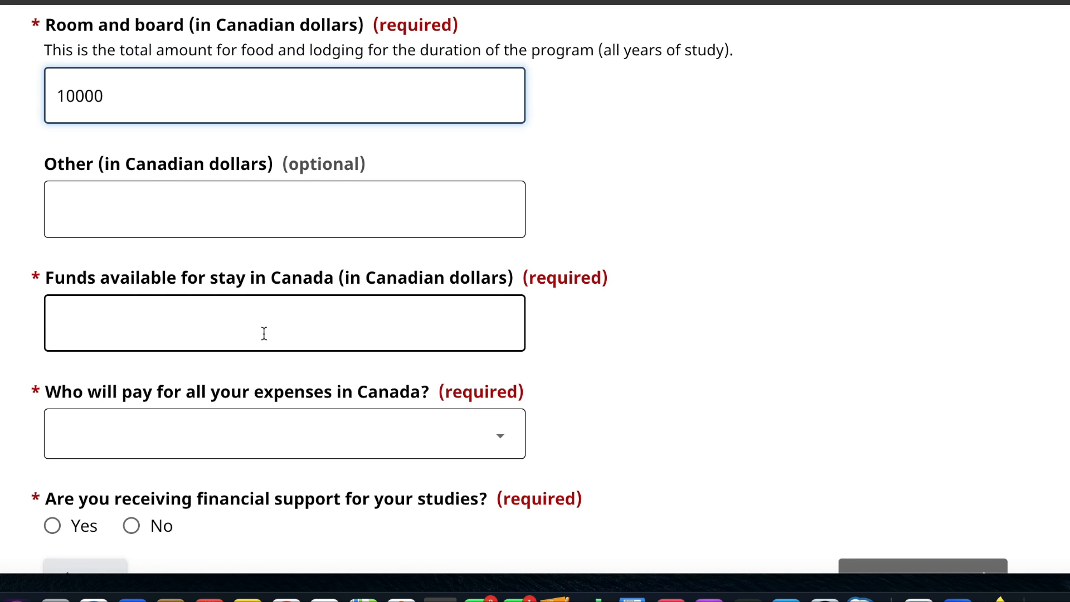
scroll(264, 334, "up", 3)
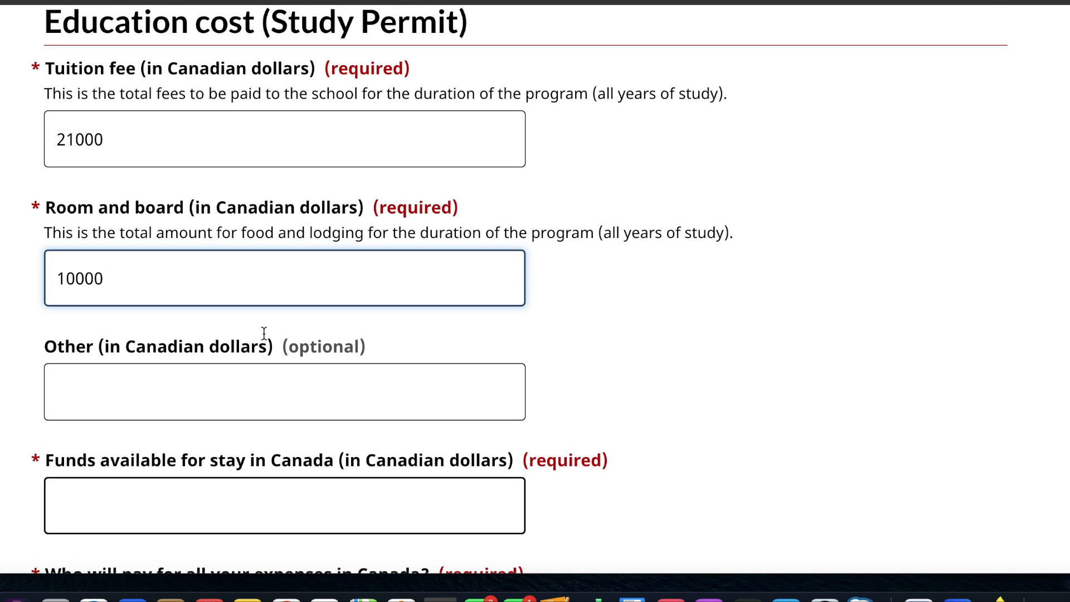
scroll(264, 334, "down", 2)
left_click(240, 356)
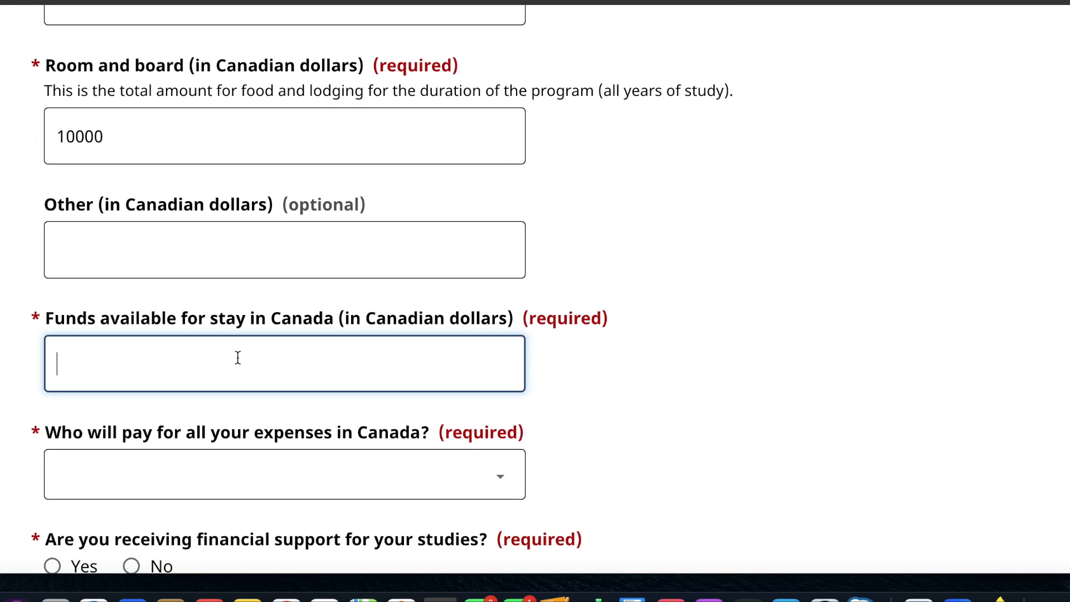
scroll(239, 357, "up", 2)
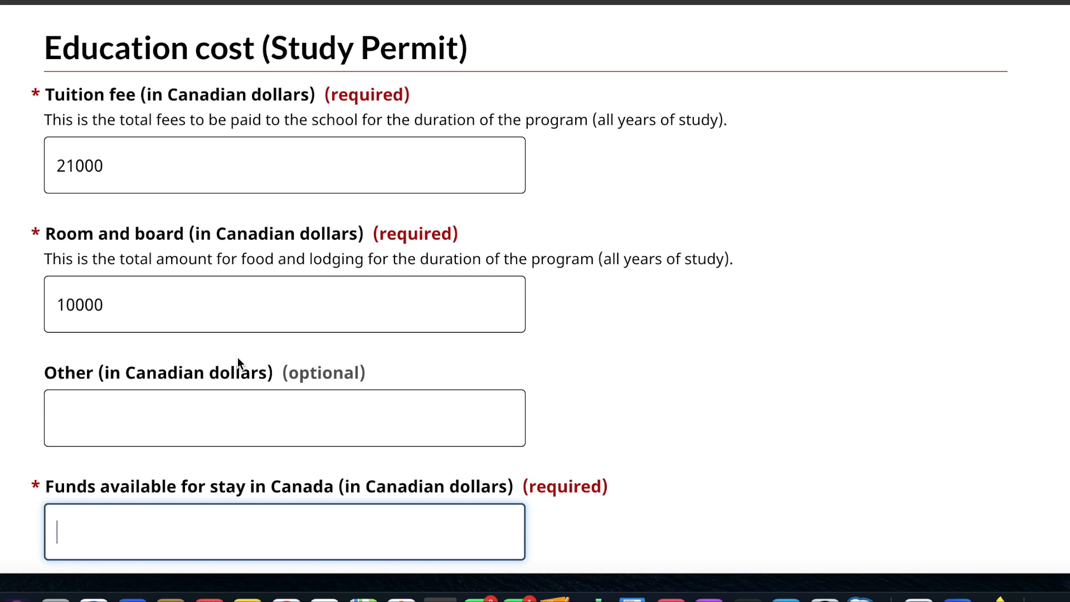
scroll(264, 273, "down", 3)
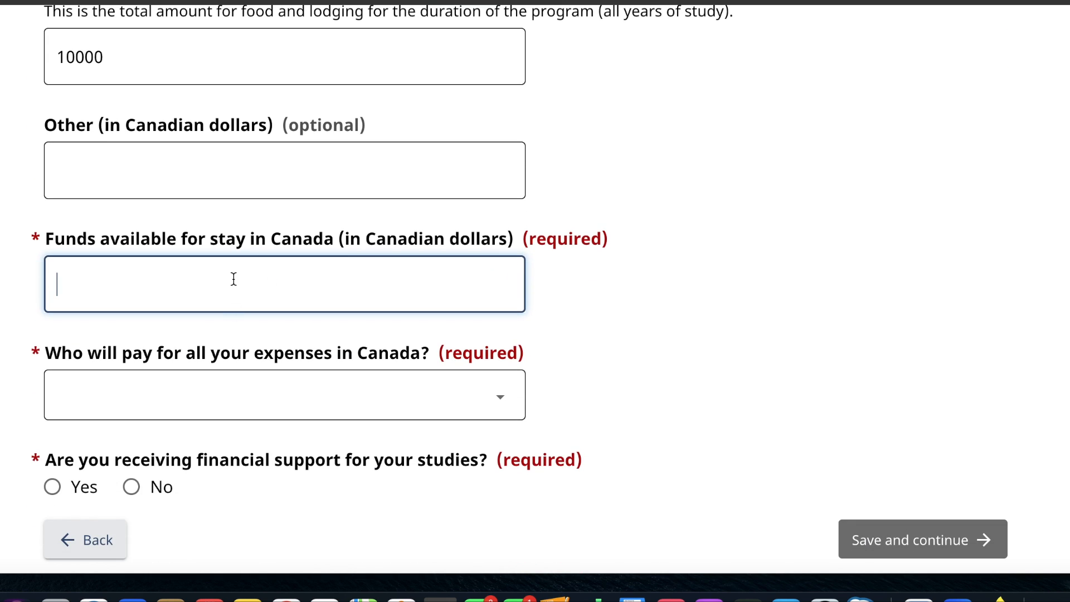
type("21000")
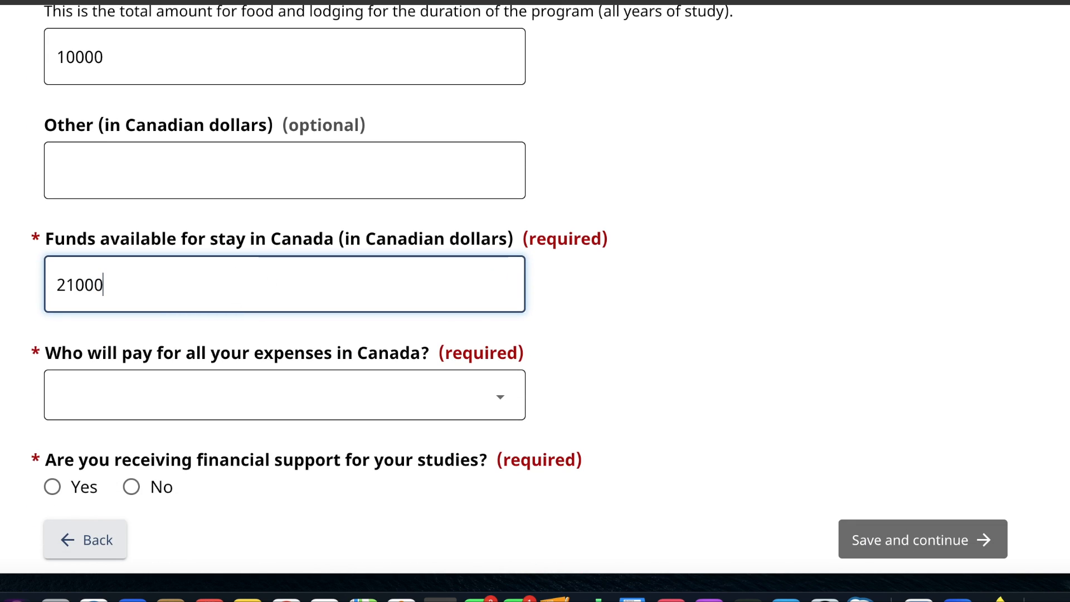
- Set the expense payer to Myself or Parents, answer No to receiving financial support, and save the education costs
left_click(282, 417)
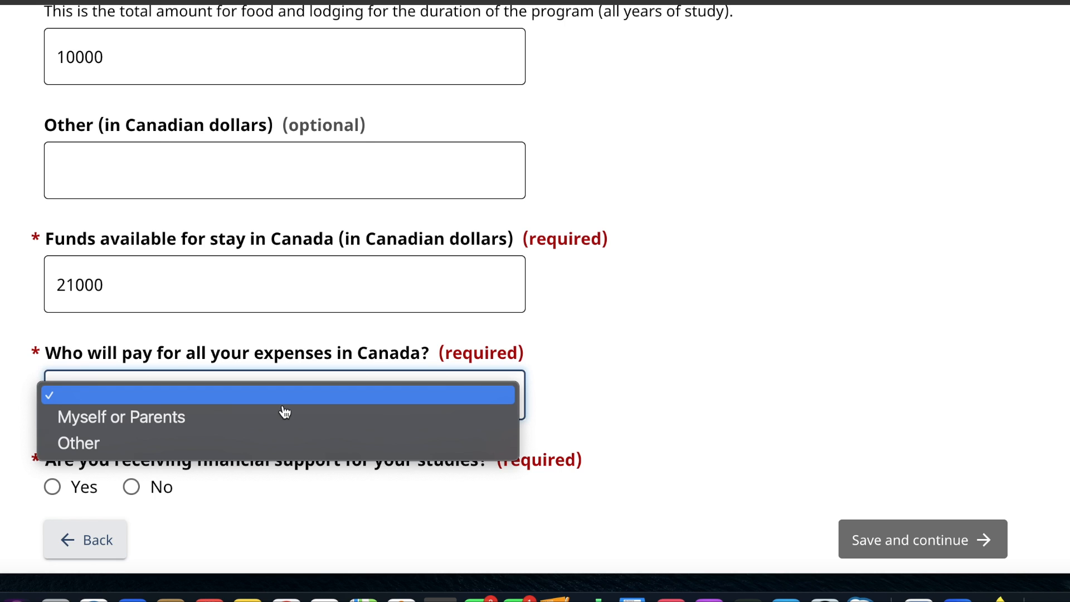
left_click(262, 423)
scroll(262, 423, "down", 2)
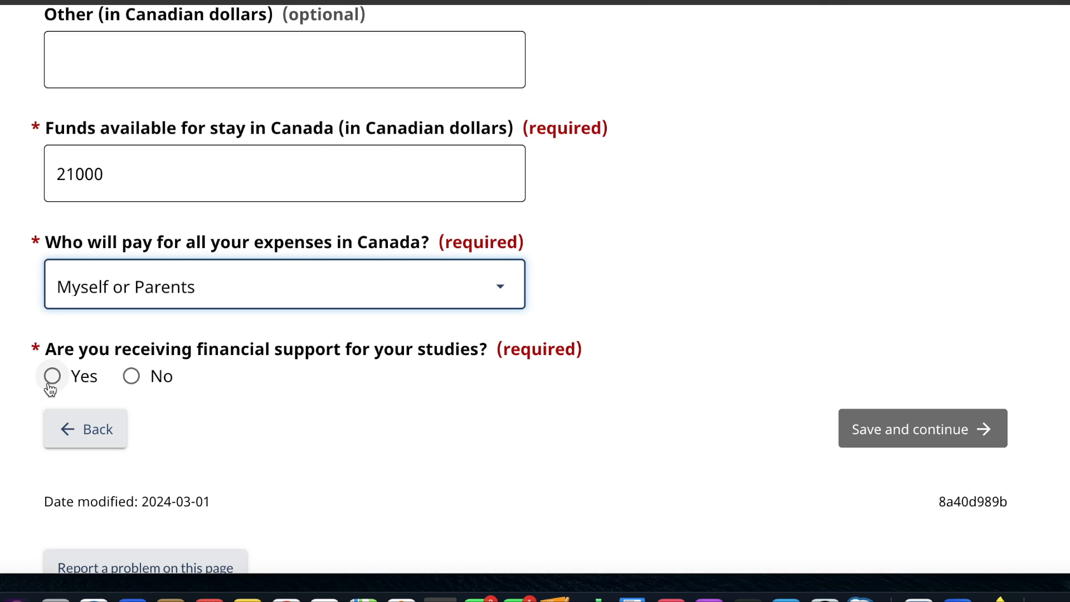
left_click(129, 377)
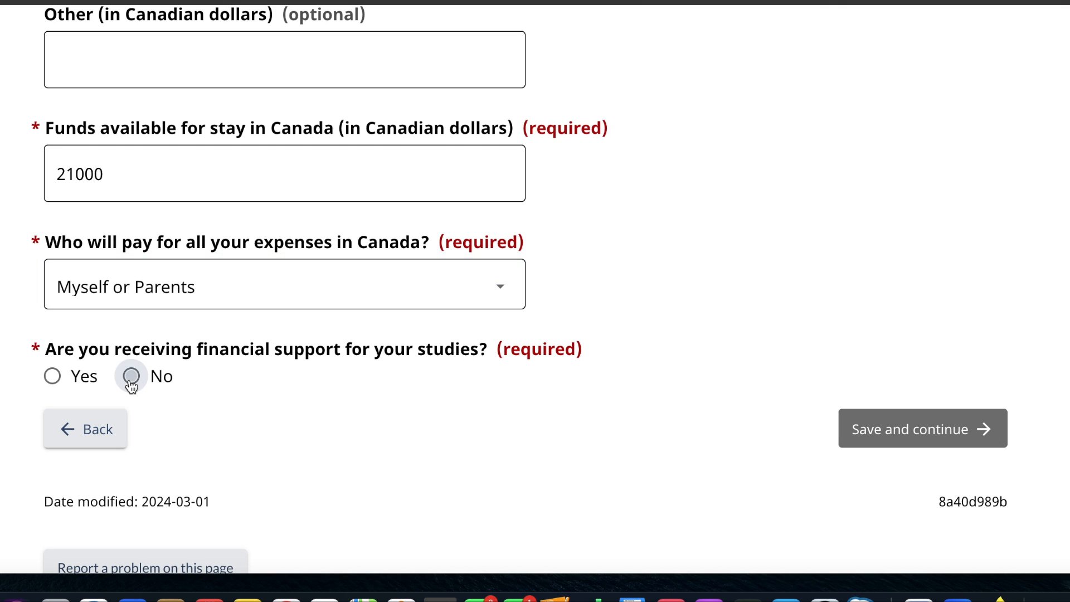
left_click(889, 442)
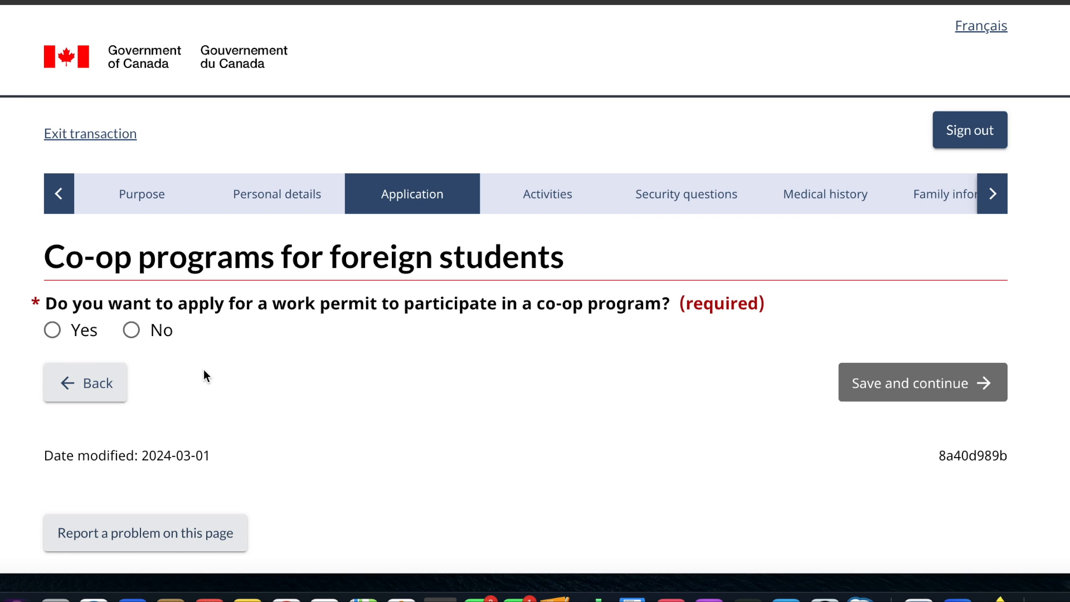
- Answer No to applying for a co-op work permit and continue to the Student Direct Stream questions
left_click(131, 330)
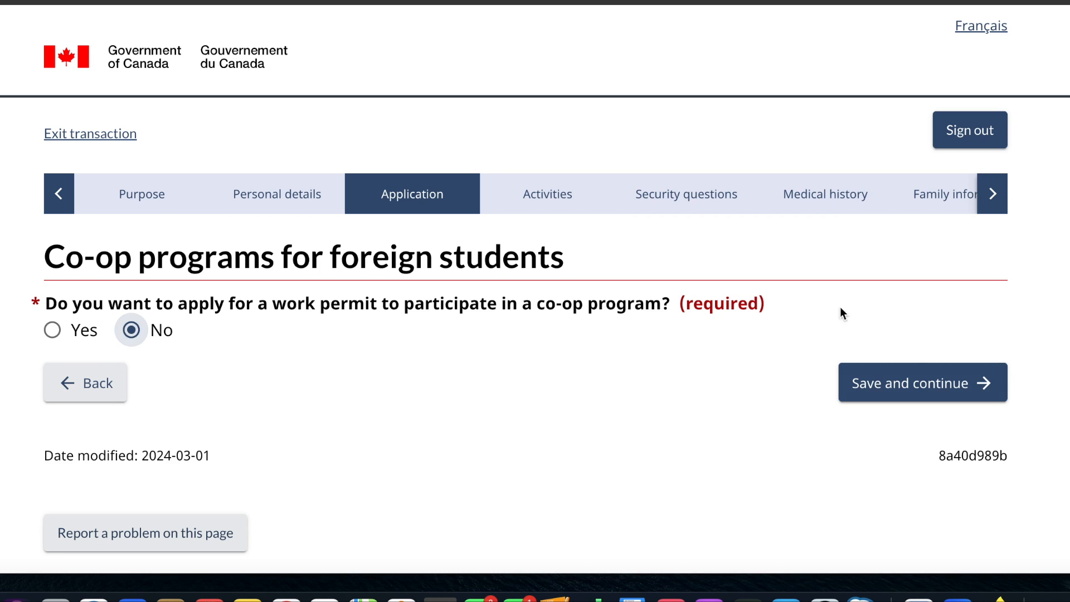
left_click(898, 373)
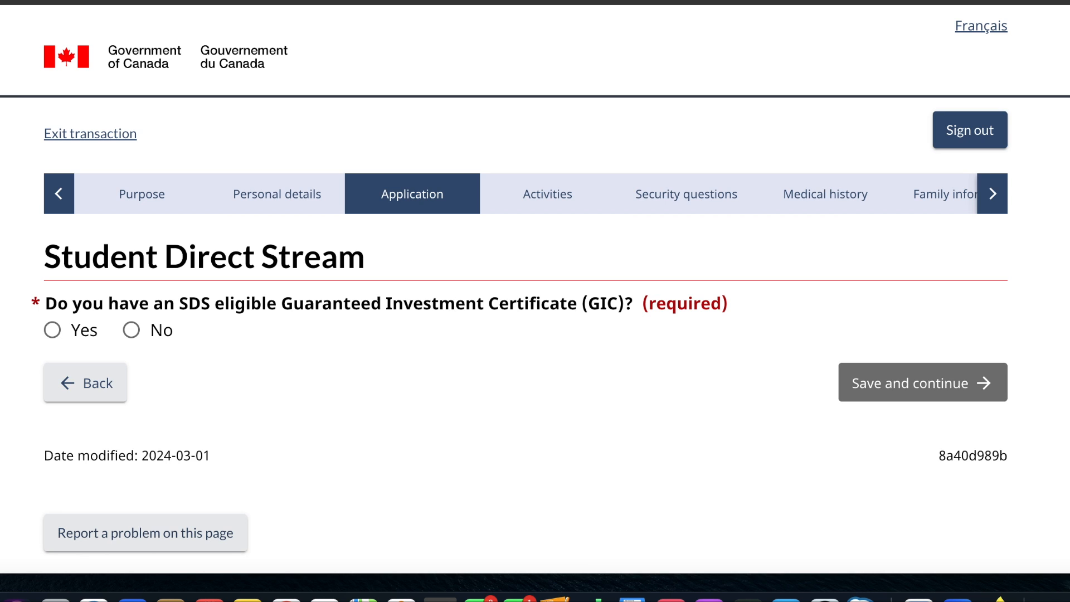
- Answer Yes to having a GIC and to first-year tuition paid in full, No to the medical exam, and save
left_click(50, 335)
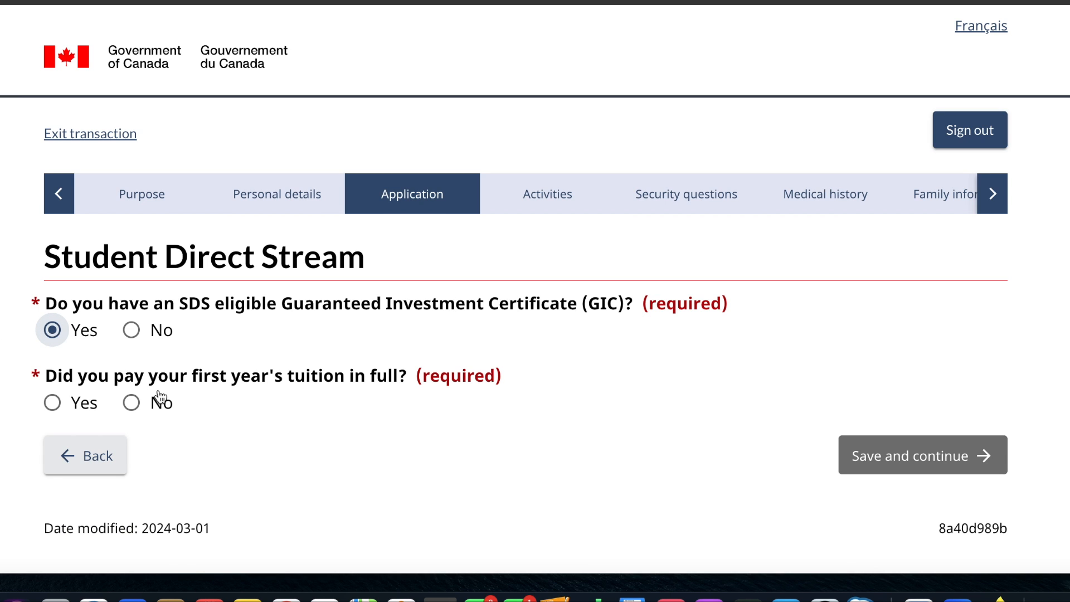
scroll(160, 399, "down", 3)
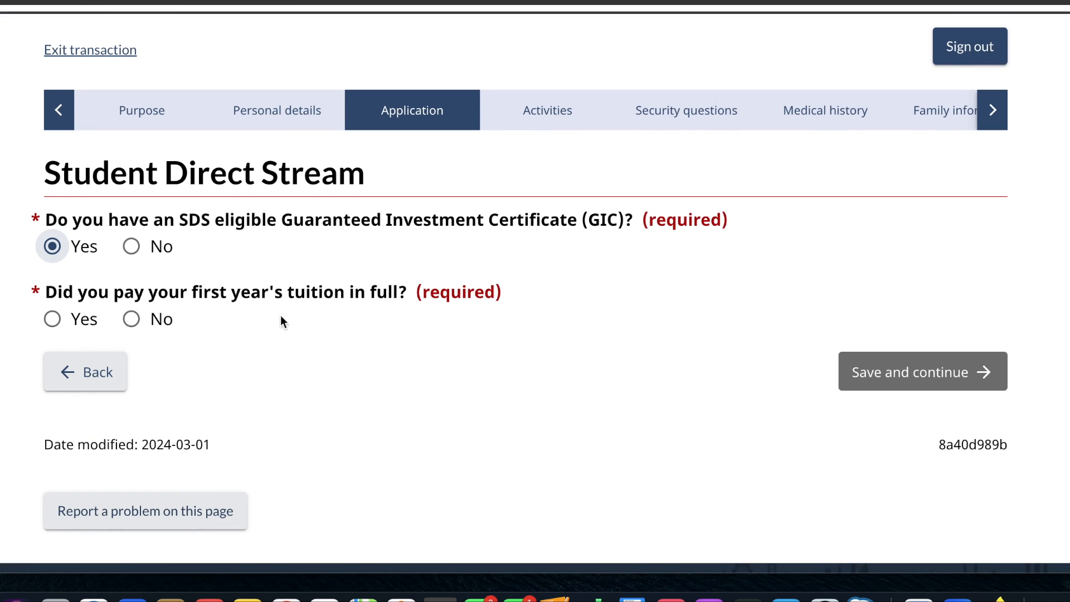
left_click(53, 327)
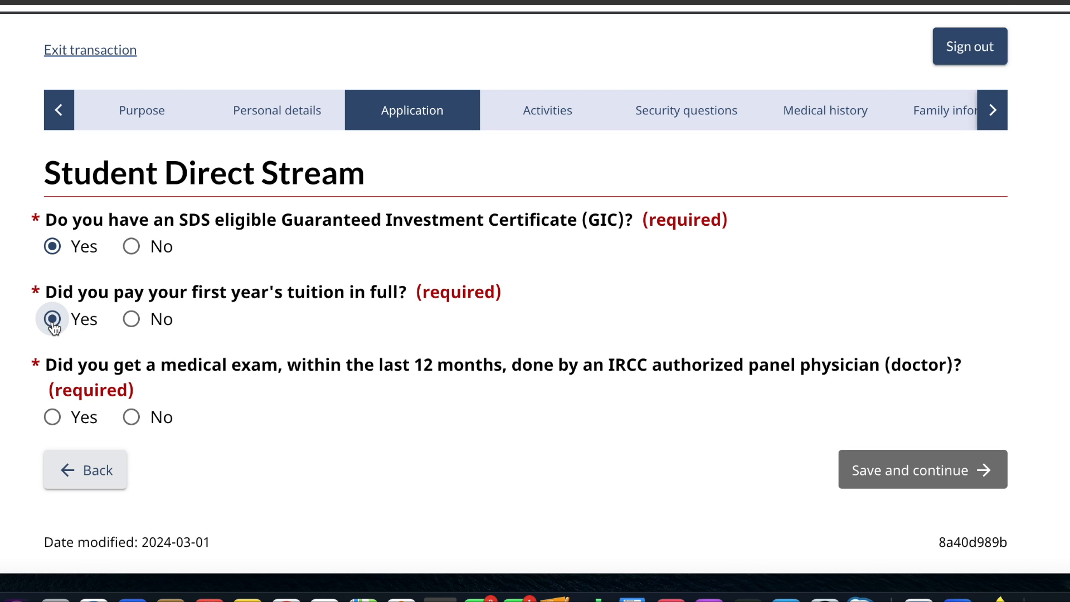
scroll(231, 436, "down", 3)
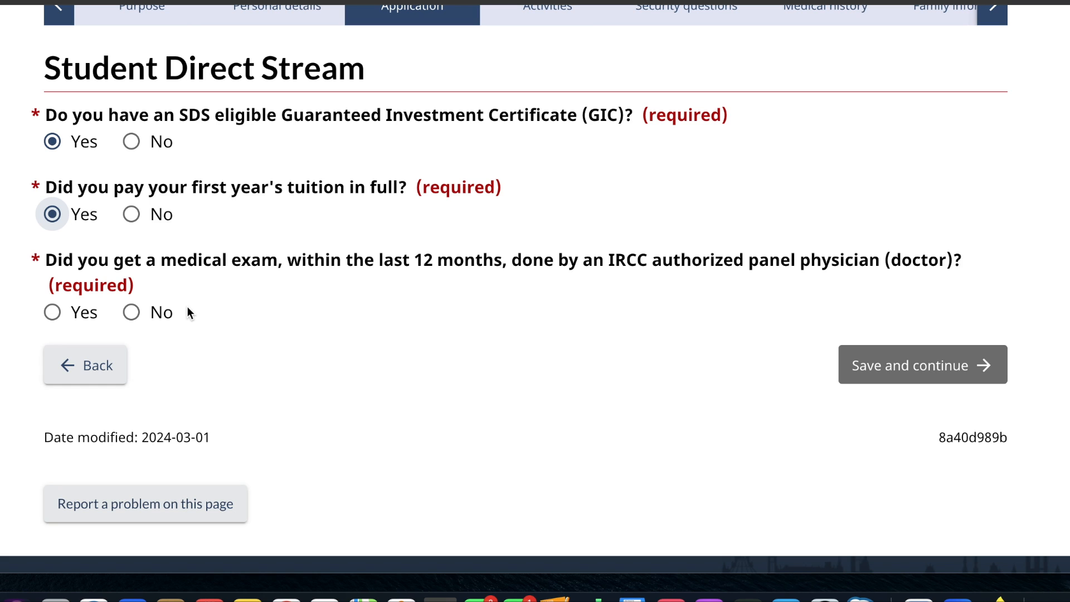
left_click(132, 313)
left_click(932, 360)
- Try answering Yes to post-secondary study and open a blank education entry to examine its required fields
scroll(497, 373, "down", 7)
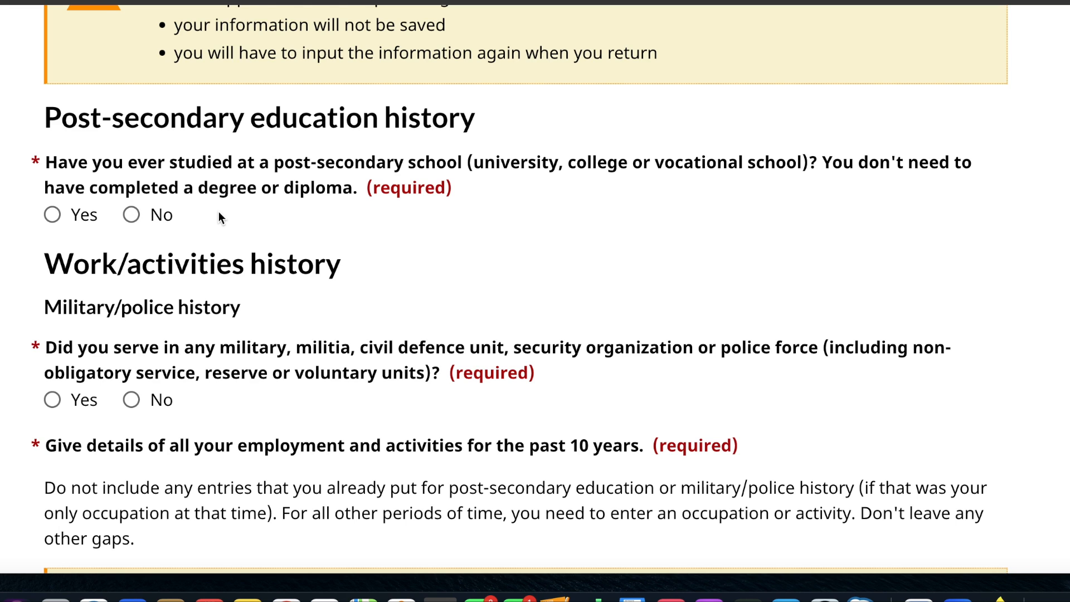
left_click(53, 216)
left_click(132, 217)
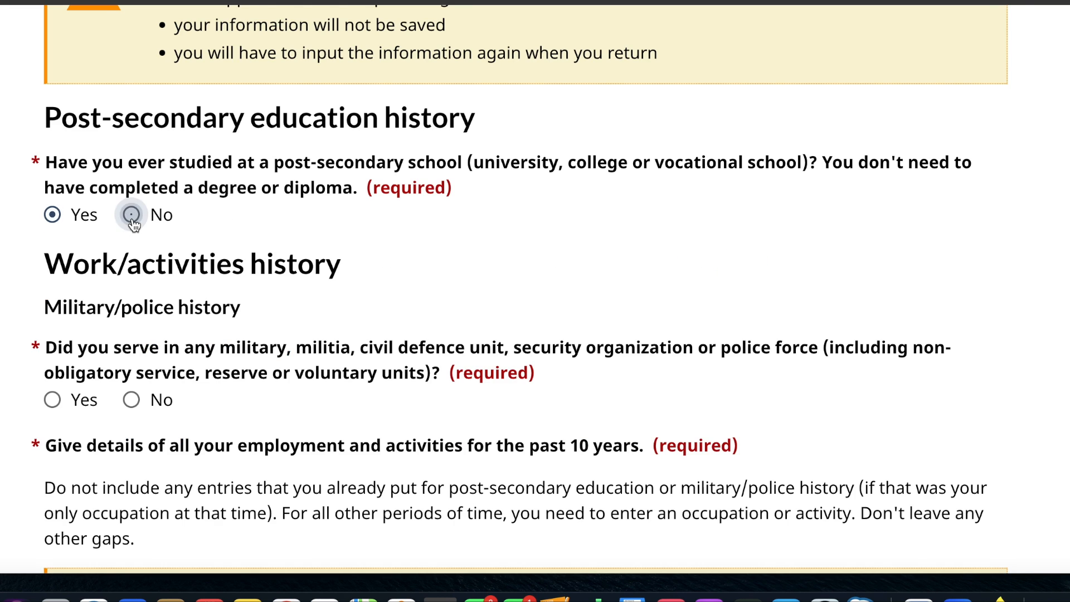
left_click(53, 215)
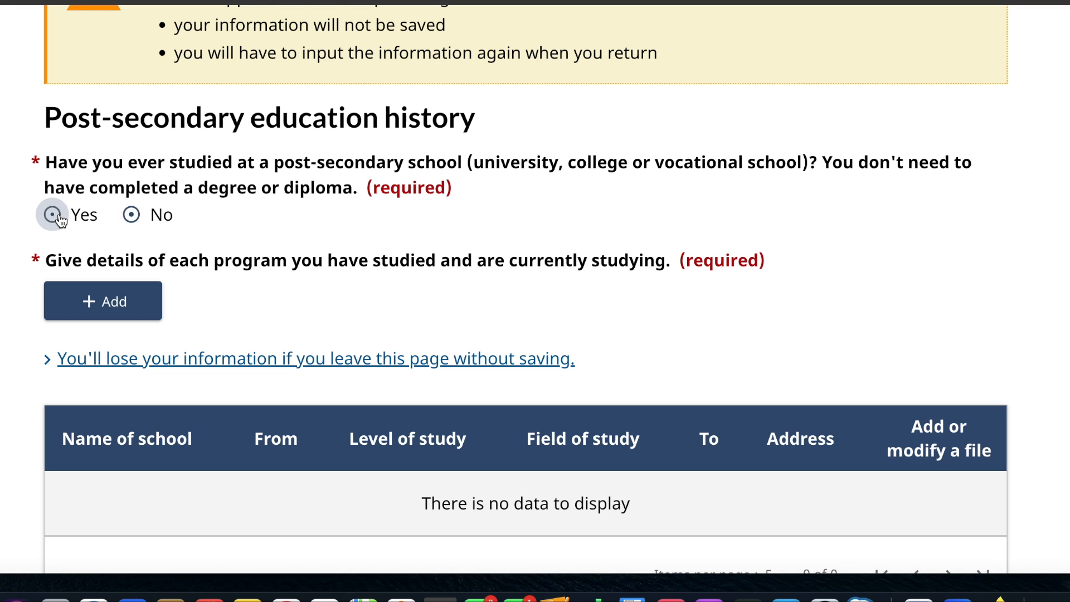
scroll(242, 246, "down", 3)
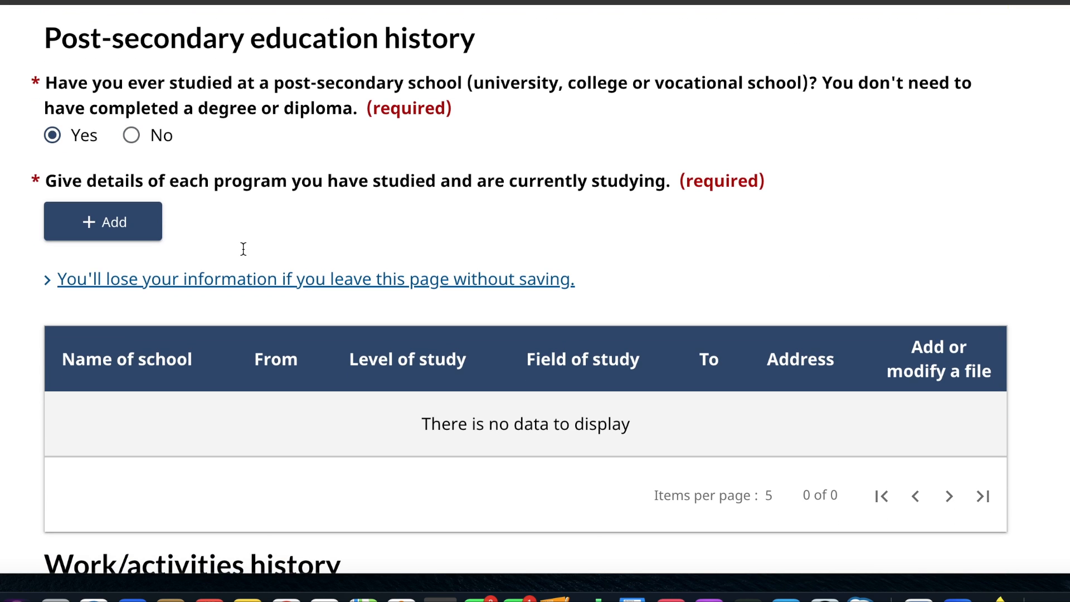
scroll(243, 248, "down", 1)
left_click(156, 213)
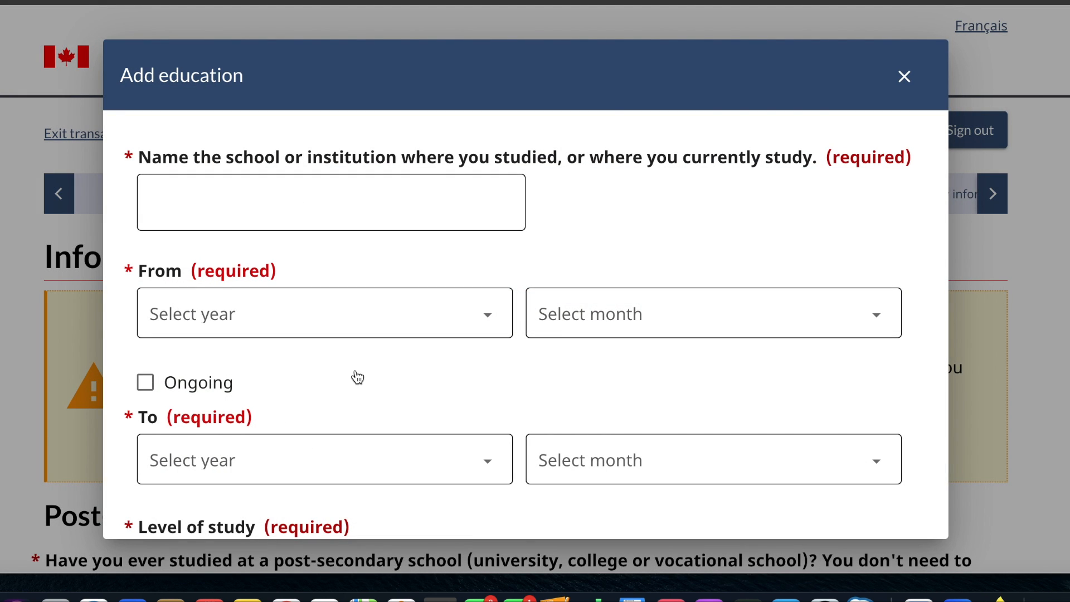
scroll(355, 373, "down", 5)
scroll(355, 370, "down", 9)
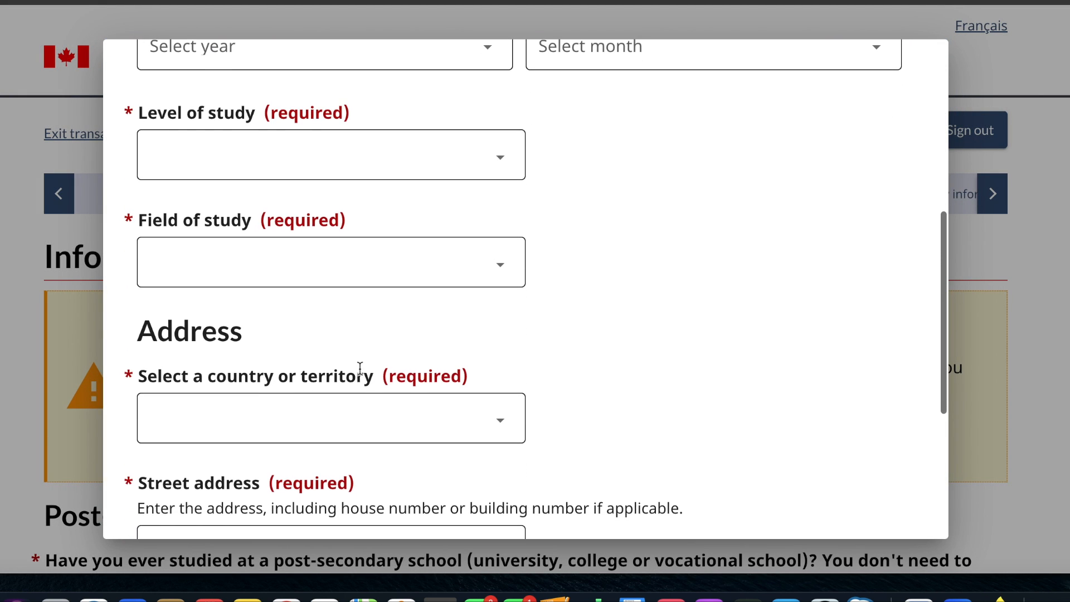
scroll(440, 448, "down", 1)
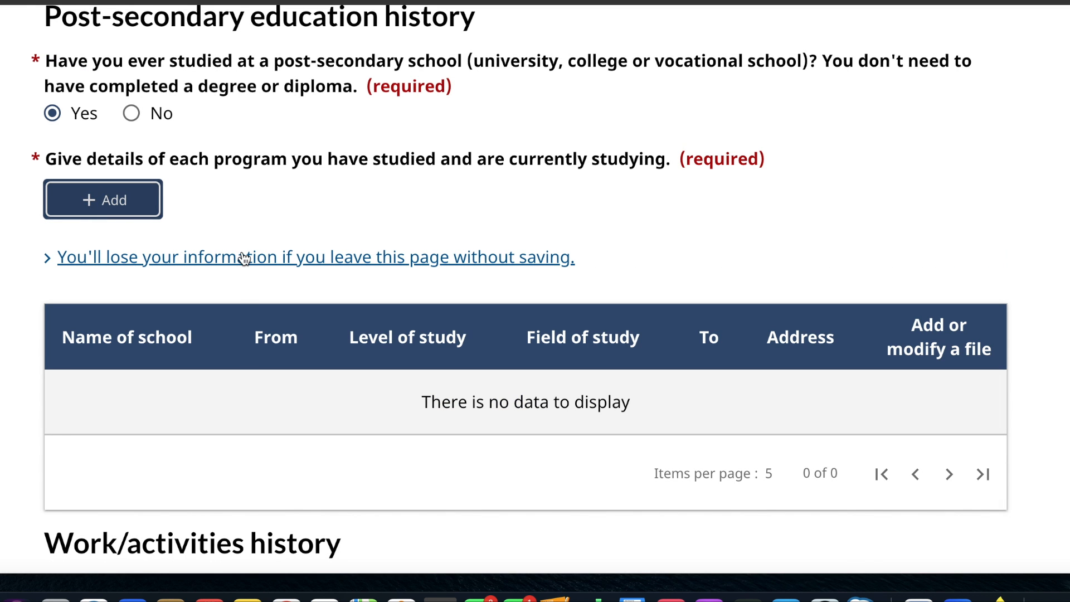
- Answer No to having studied at a post-secondary school and No to military or police service
scroll(238, 255, "up", 2)
left_click(132, 173)
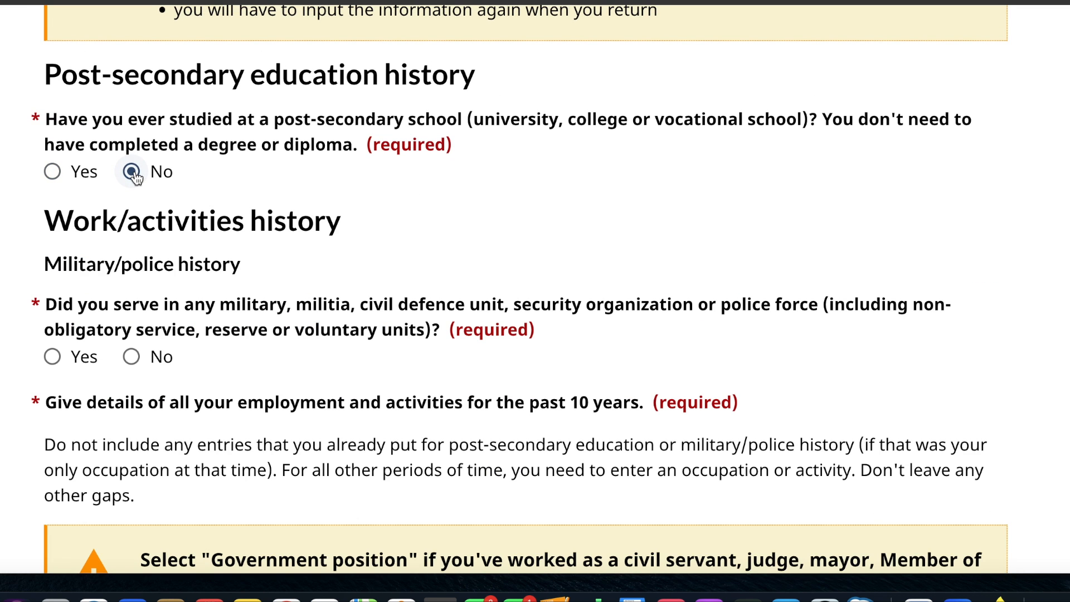
scroll(239, 302, "down", 3)
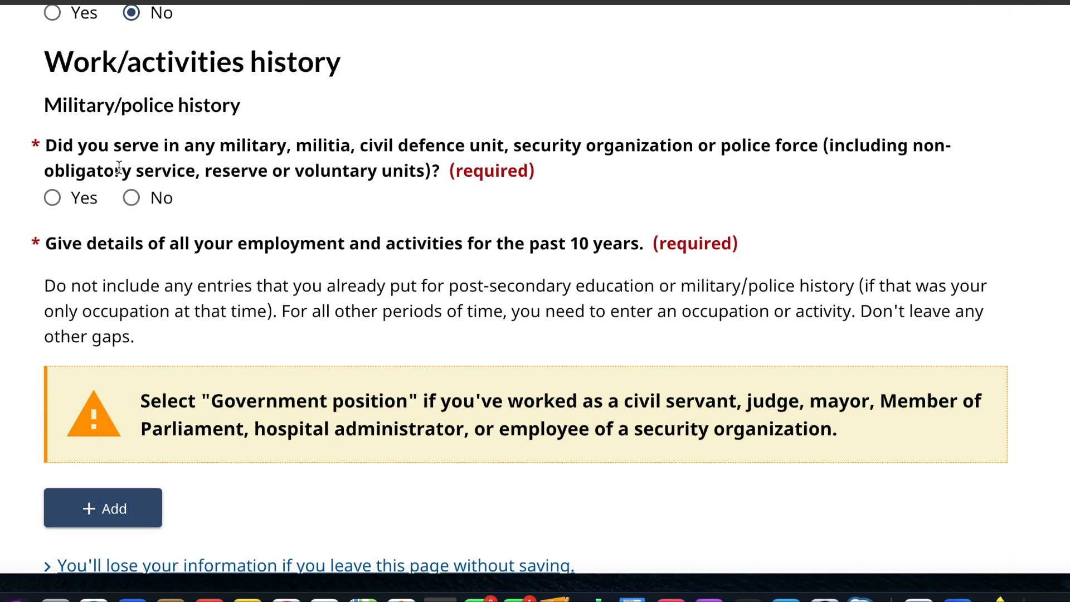
left_click(132, 198)
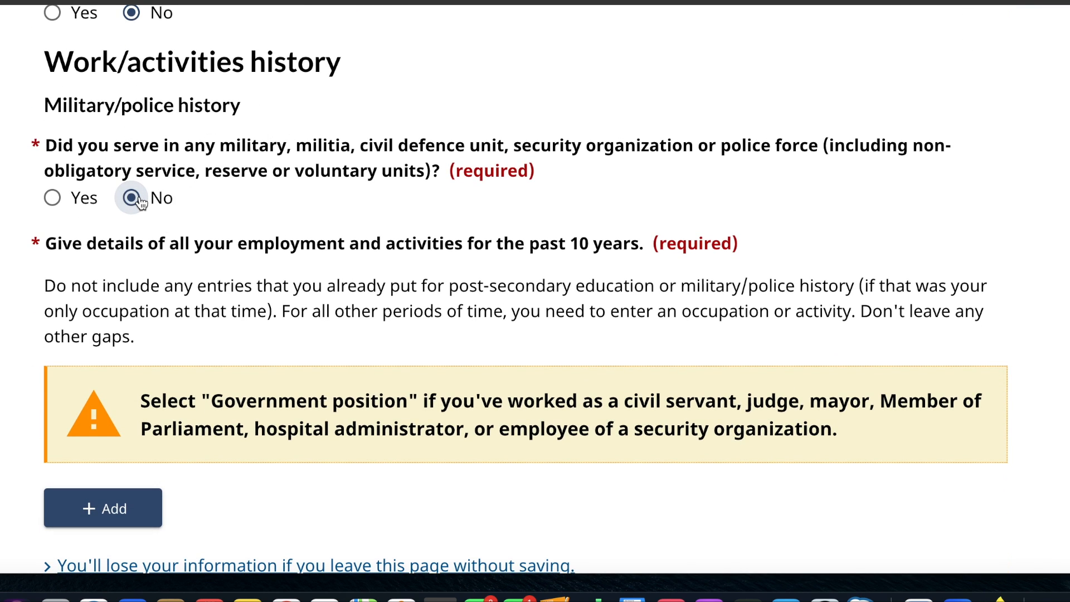
scroll(276, 329, "down", 1)
scroll(275, 325, "down", 3)
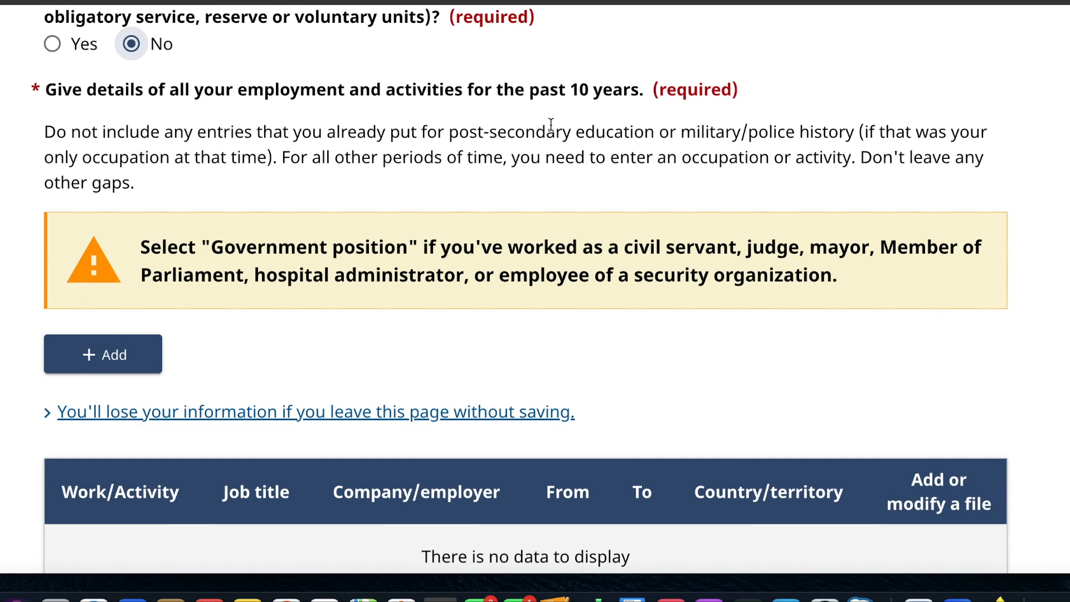
scroll(551, 125, "down", 3)
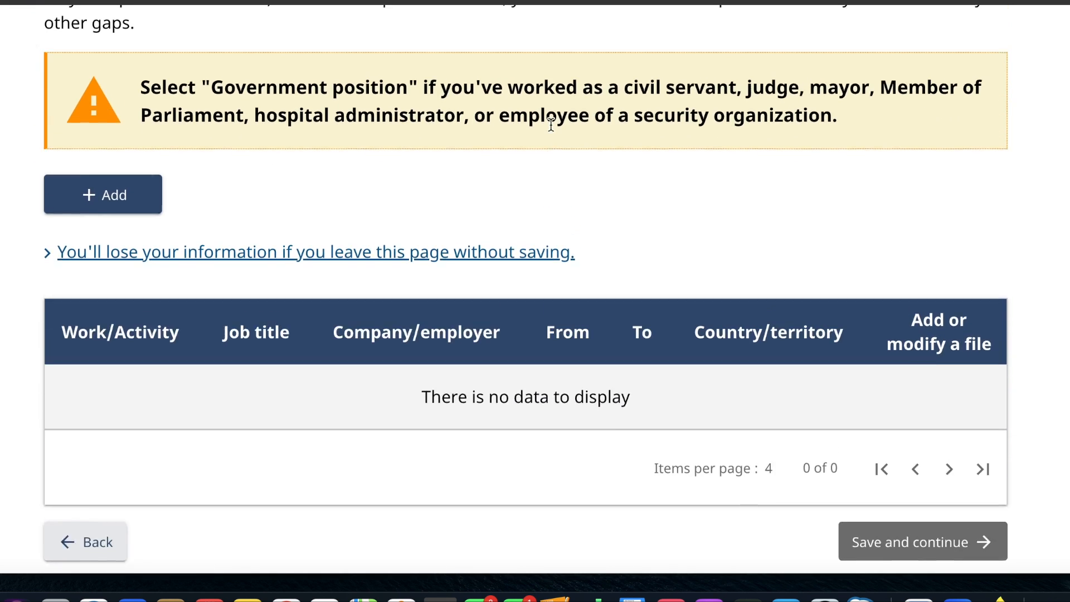
- Review the ten-year employment history instructions and open a blank work entry to examine its required fields, closing it without saving
scroll(551, 125, "up", 3)
scroll(551, 125, "up", 1)
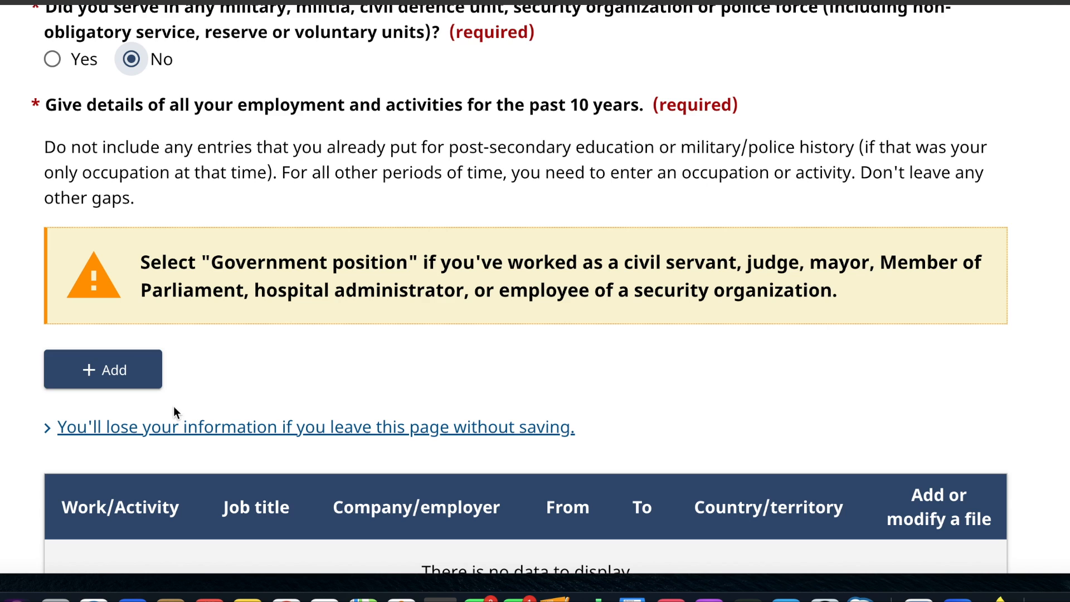
scroll(432, 362, "down", 2)
scroll(434, 362, "down", 1)
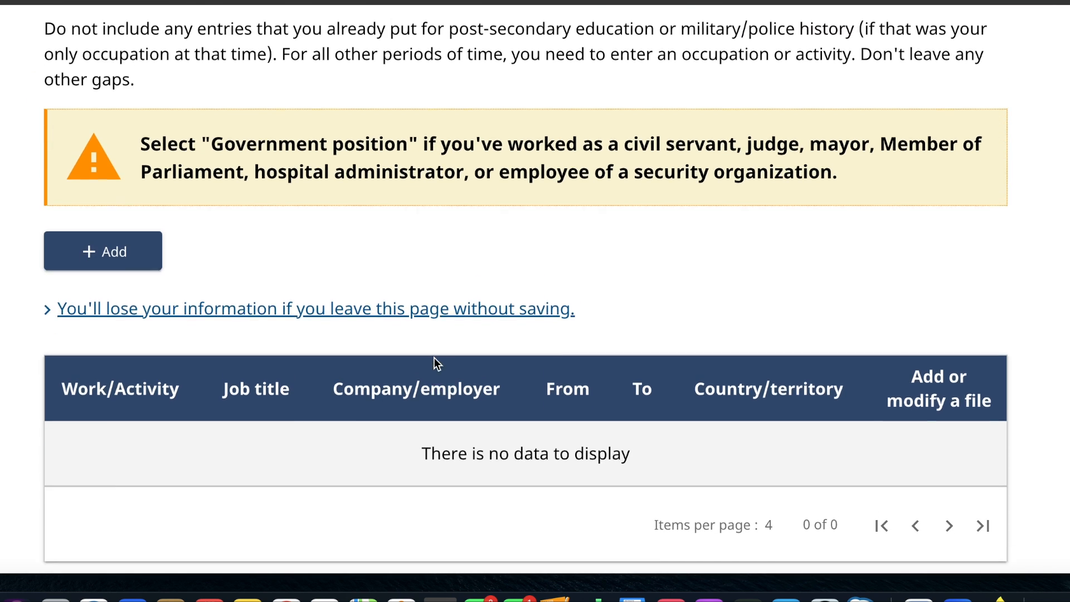
scroll(435, 362, "up", 3)
scroll(434, 360, "down", 1)
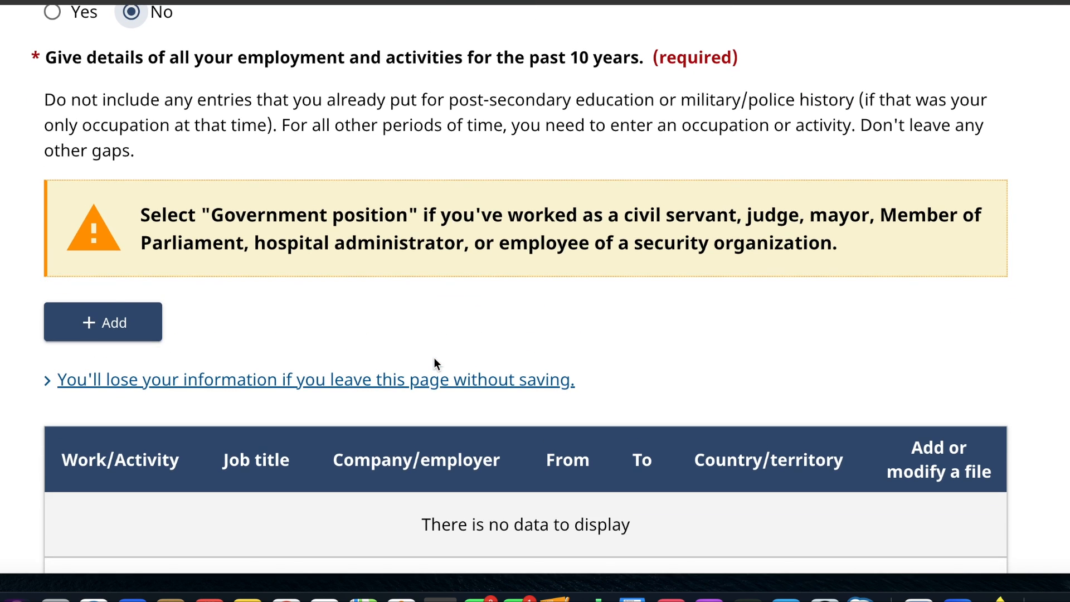
left_click(123, 329)
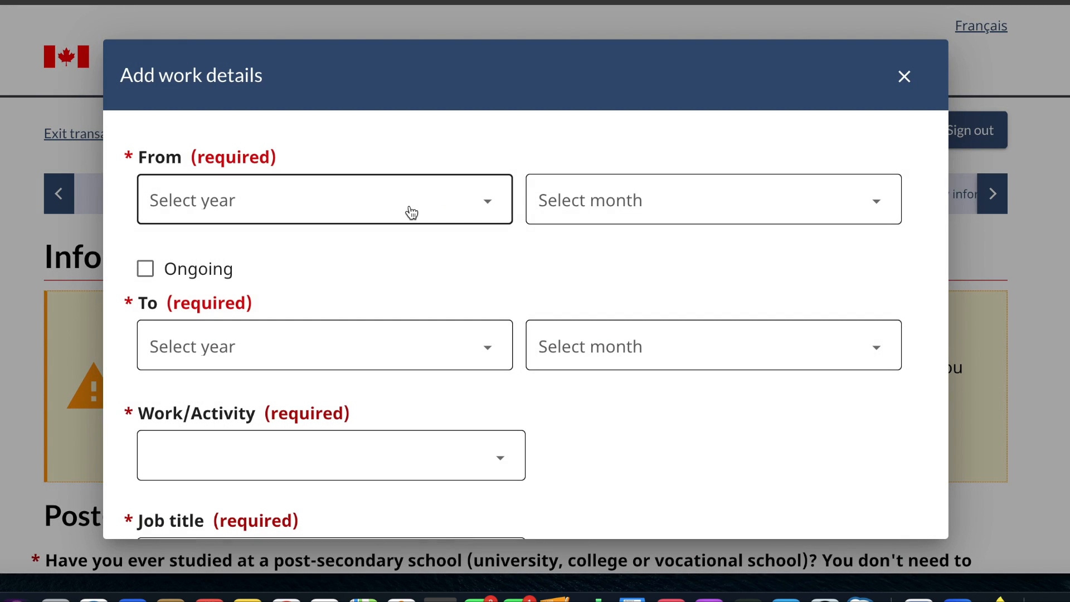
scroll(410, 211, "down", 3)
scroll(409, 208, "down", 3)
scroll(410, 208, "up", 2)
scroll(410, 207, "up", 4)
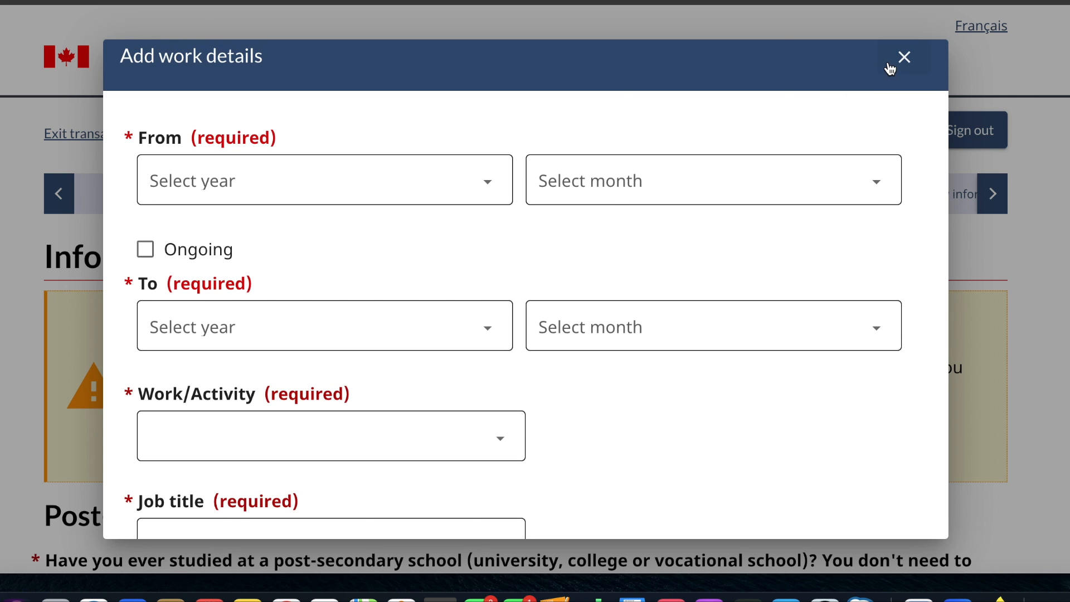
left_click(906, 61)
- Add a work history entry running from January 2023 to December 2023
scroll(516, 318, "down", 5)
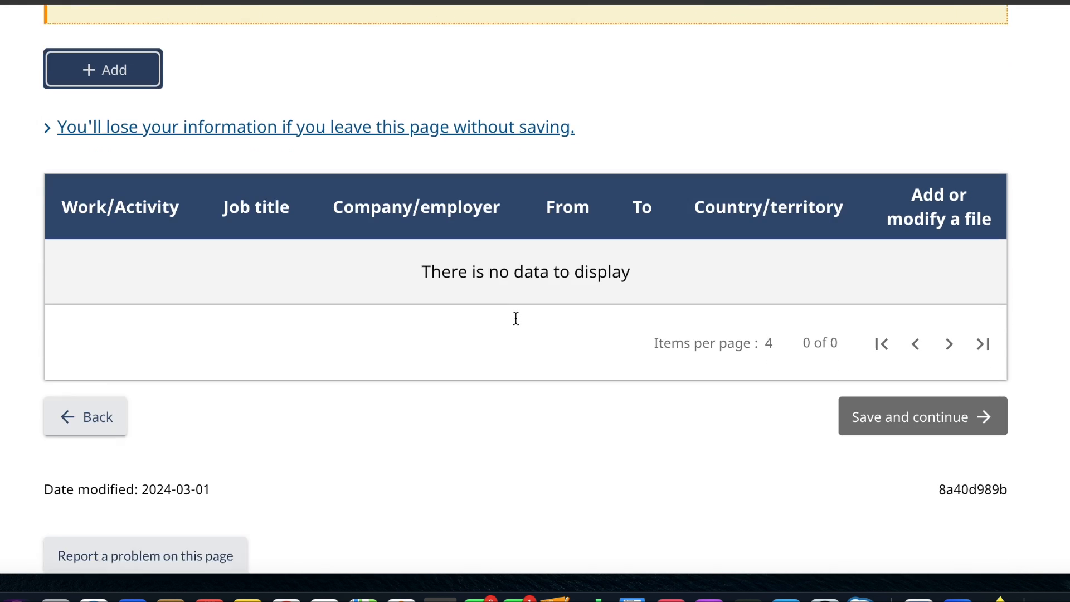
scroll(516, 318, "up", 2)
scroll(516, 318, "up", 1)
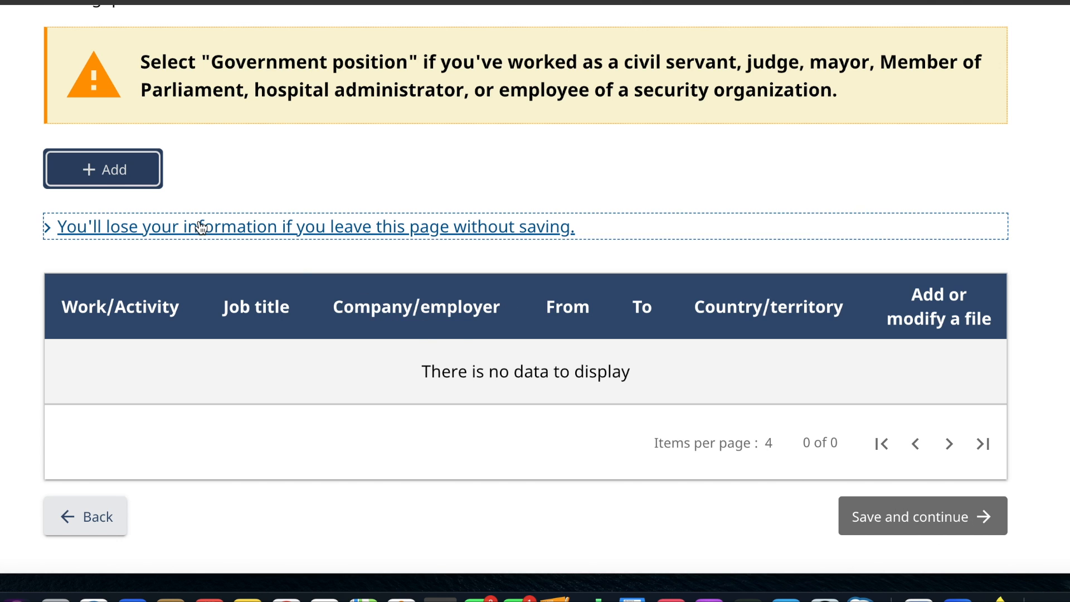
scroll(201, 222, "up", 2)
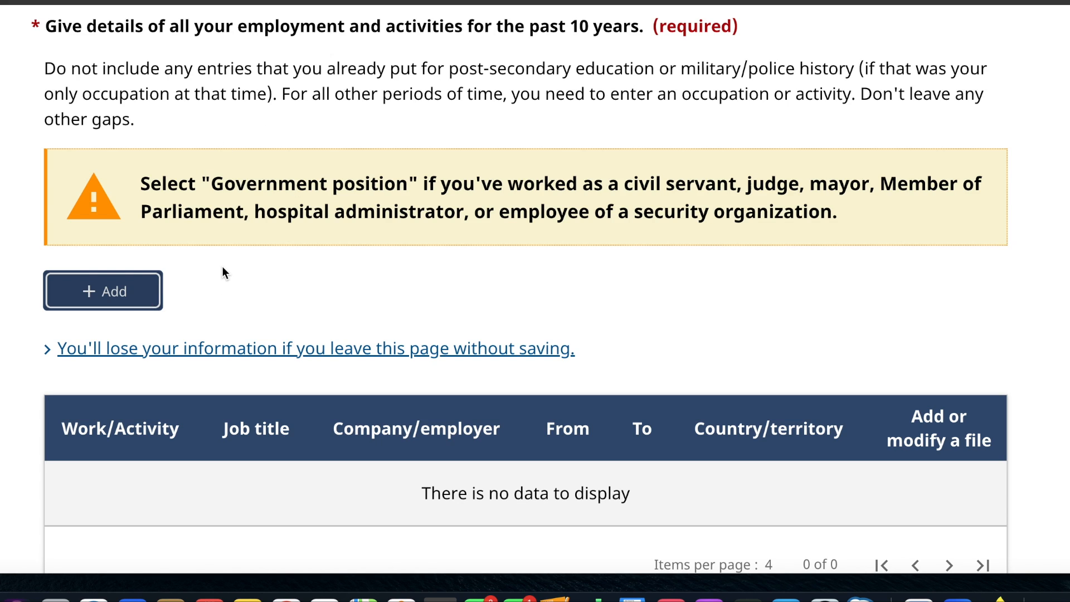
left_click(139, 291)
left_click(261, 207)
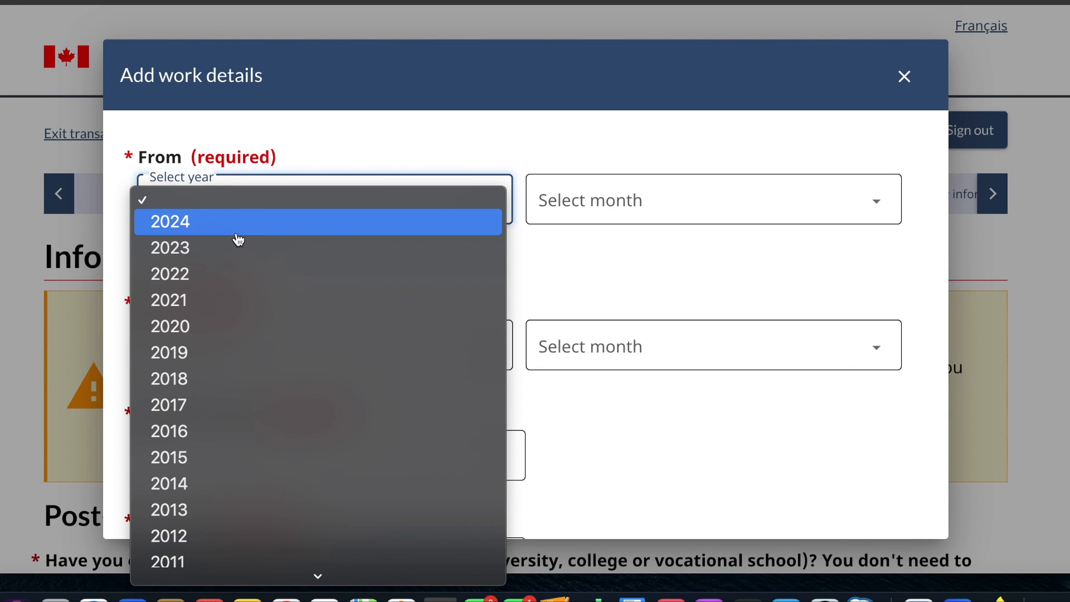
left_click(230, 248)
left_click(596, 200)
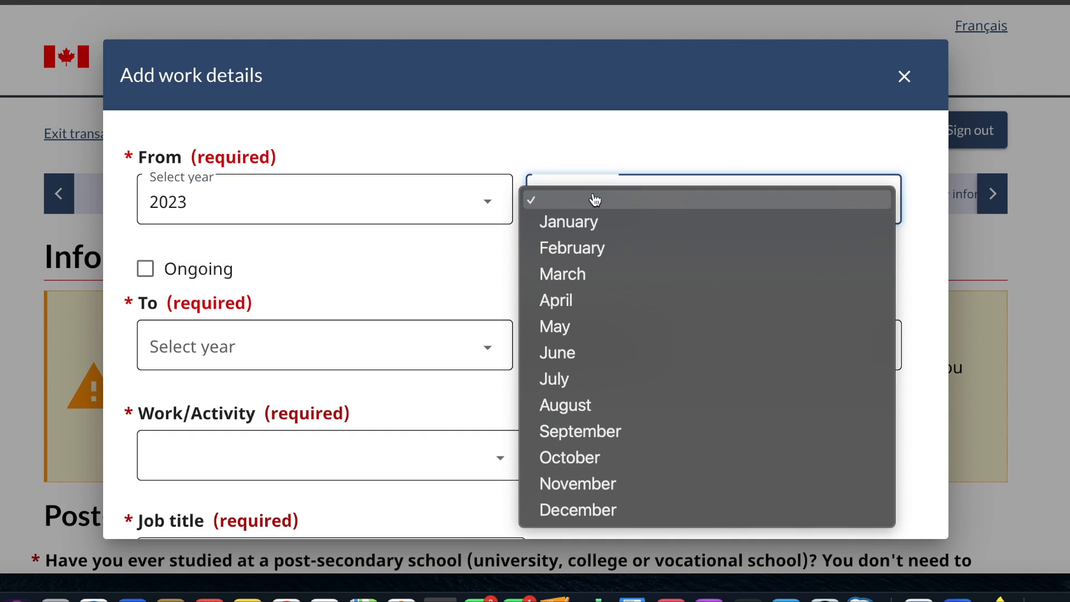
left_click(587, 225)
left_click(422, 346)
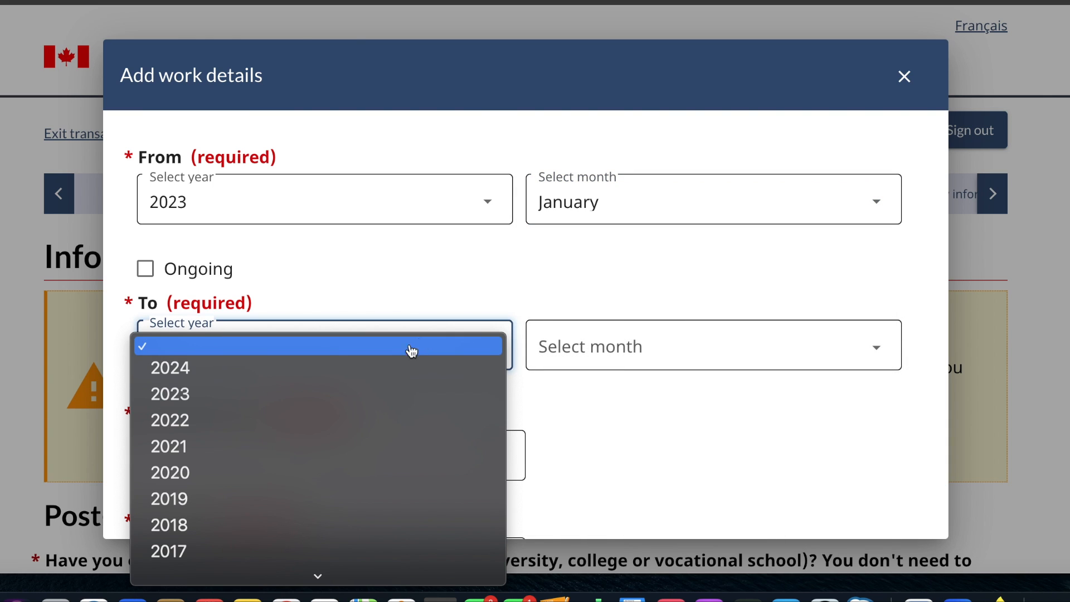
left_click(342, 400)
left_click(613, 364)
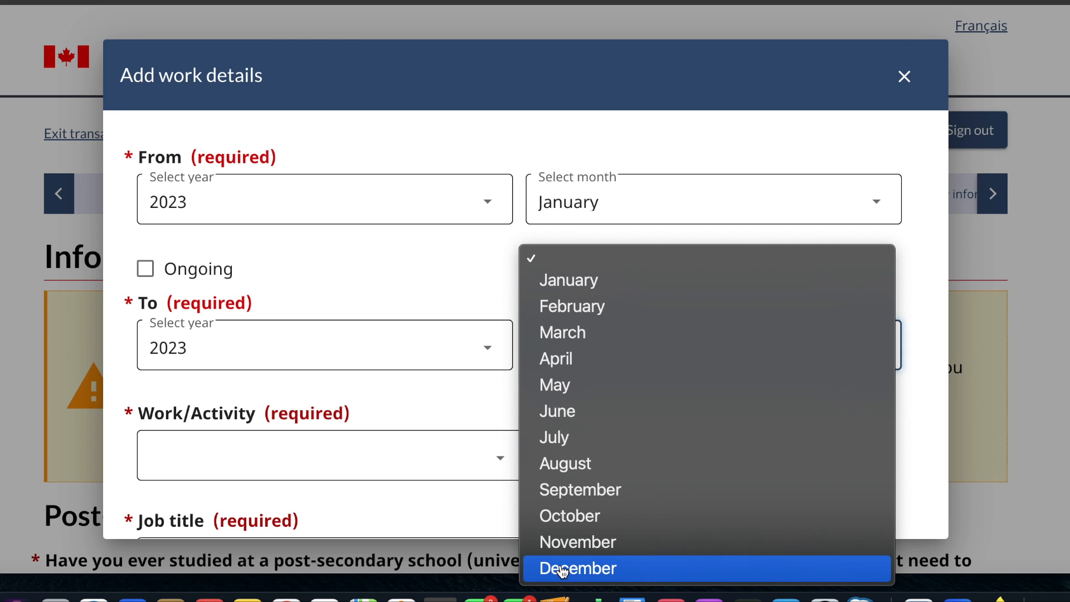
left_click(566, 569)
- Set the work activity to Business, finance and administration occupations and the job title to Administrative and regulatory occupations
scroll(398, 430, "down", 1)
scroll(398, 430, "down", 3)
left_click(422, 332)
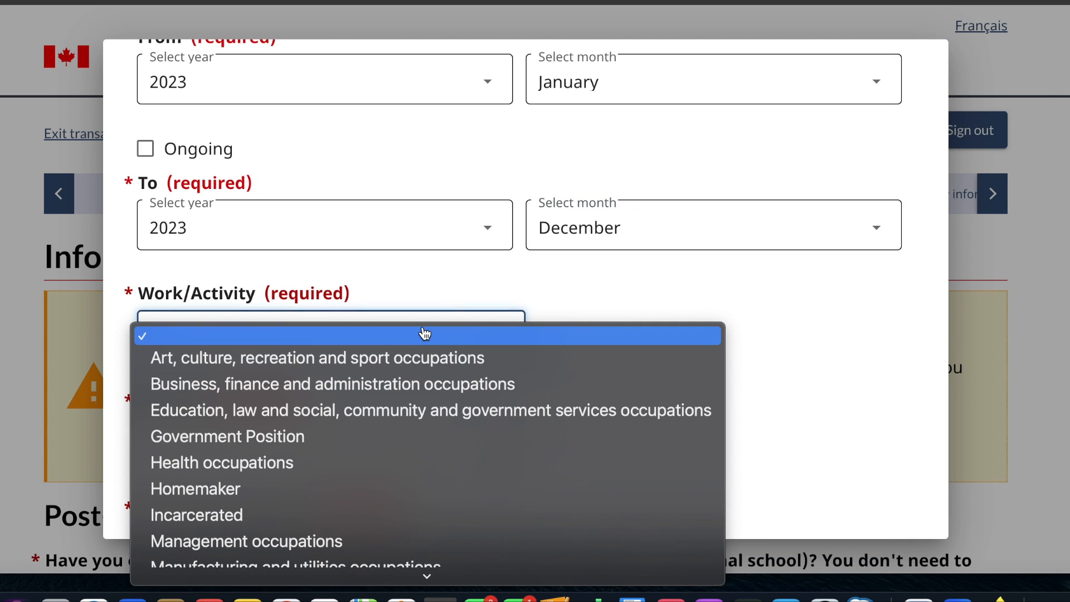
left_click(370, 392)
scroll(368, 379, "down", 4)
left_click(378, 339)
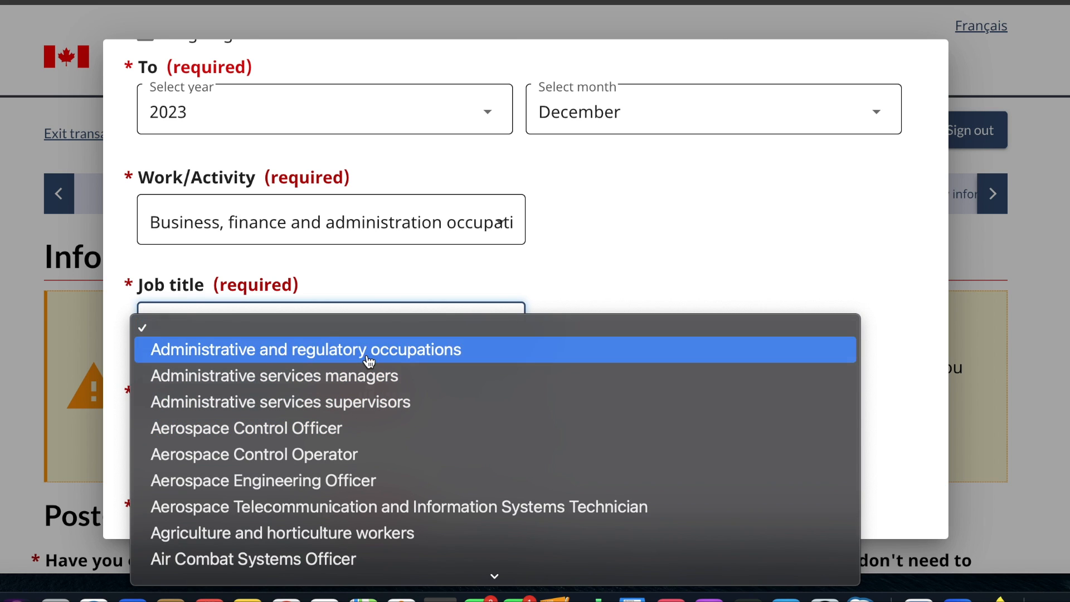
left_click(369, 359)
- Enter abc as both the company/employer and the main duties of the job
scroll(368, 346, "down", 7)
left_click(370, 227)
type("abc")
left_click(291, 360)
type("ab")
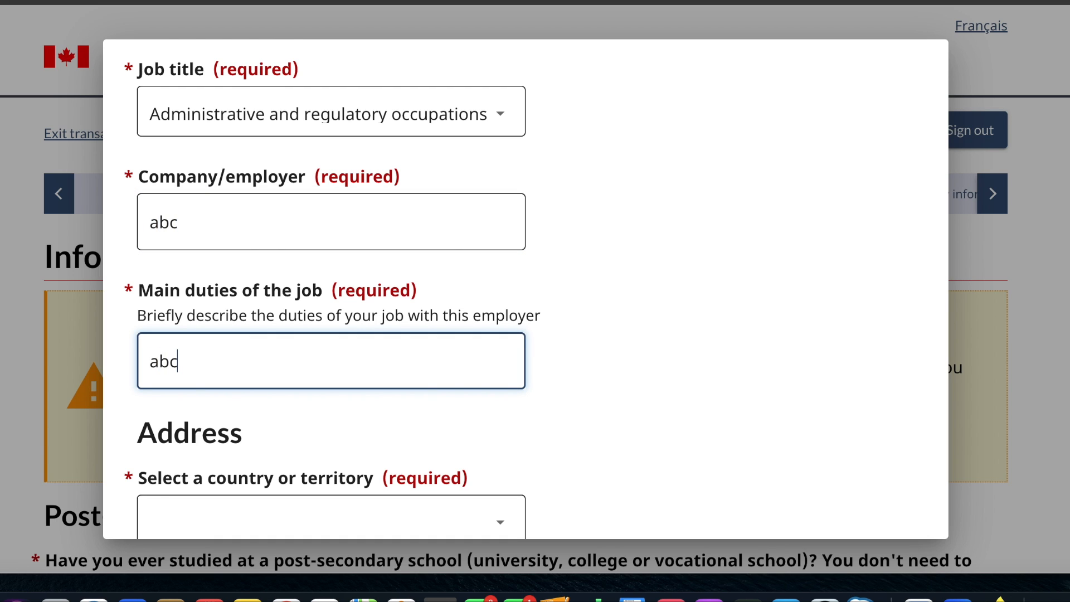
- Set the country or territory of the work address to India
scroll(299, 437, "down", 5)
left_click(317, 270)
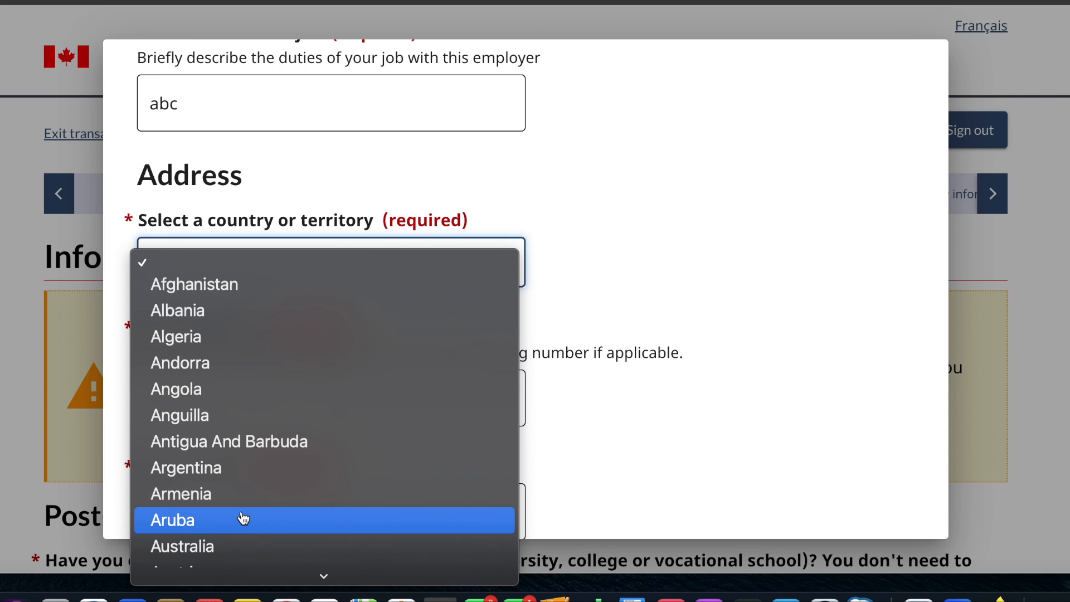
type("ind")
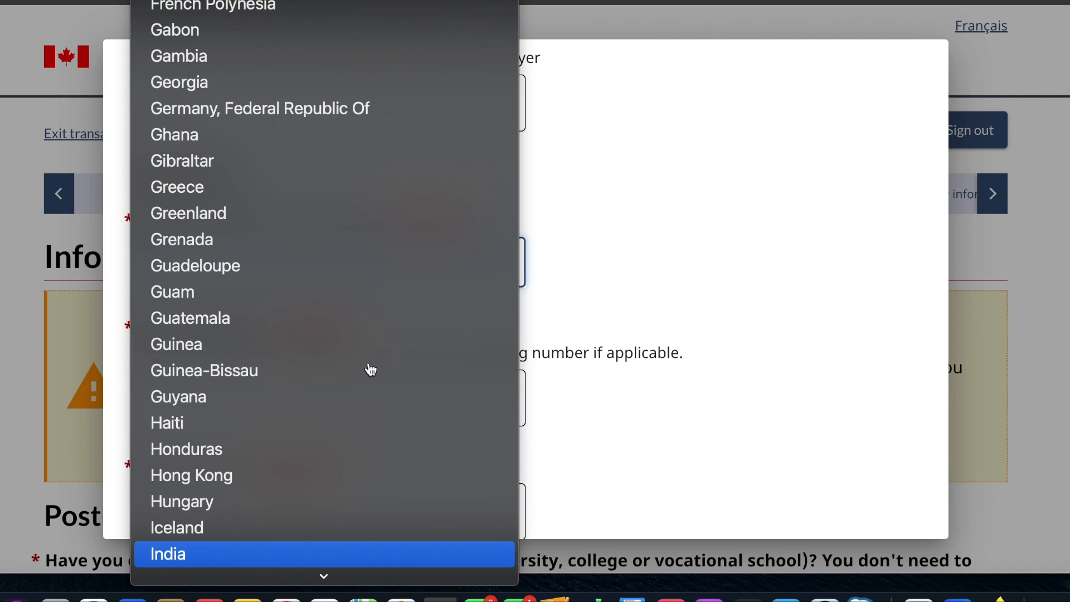
key("Return")
scroll(370, 368, "down", 5)
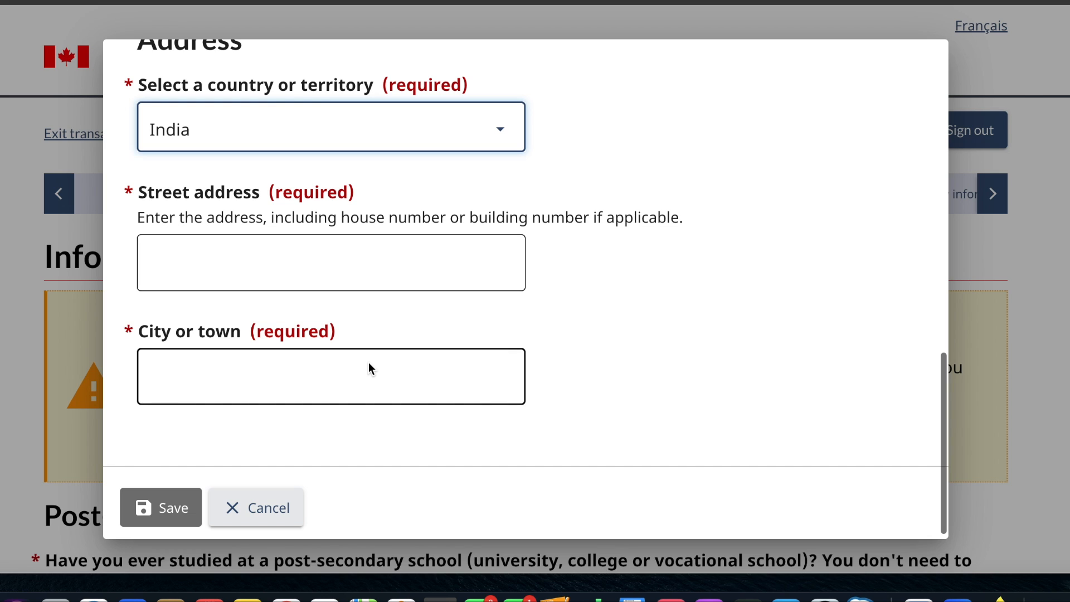
- Fill in the work entry's street address, enter delhi as the city, and save the entry
scroll(369, 365, "up", 10)
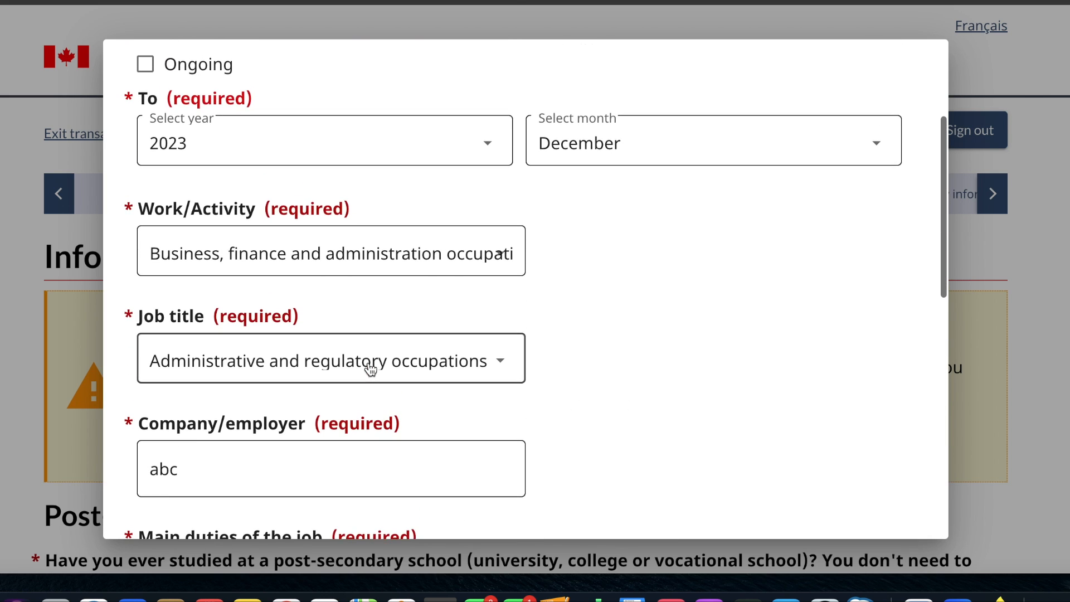
scroll(371, 369, "down", 9)
scroll(369, 367, "down", 2)
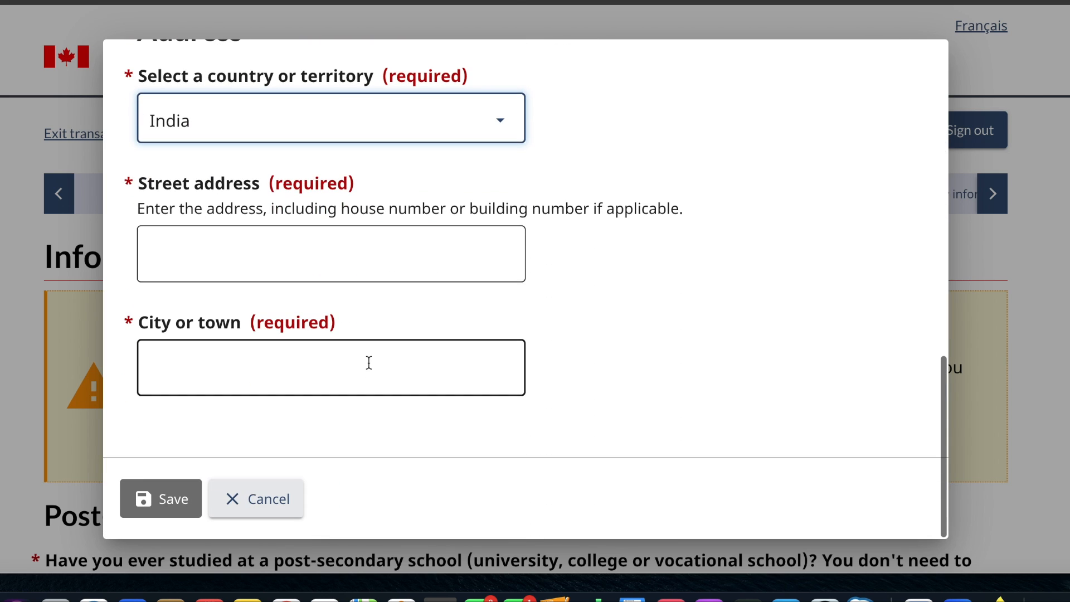
left_click(397, 253)
type("abc")
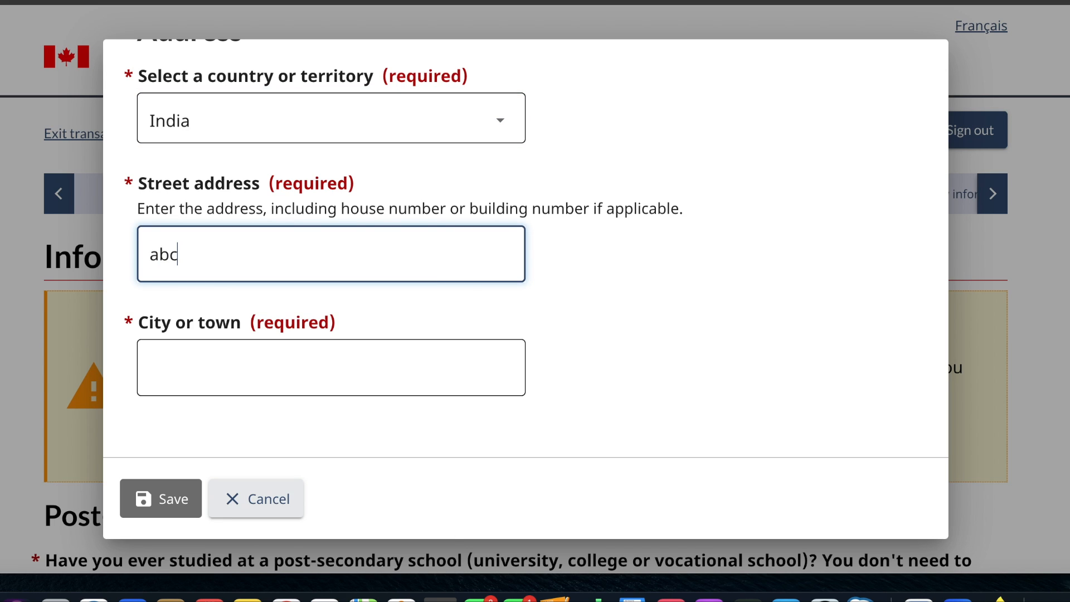
left_click(303, 361)
type("delhi")
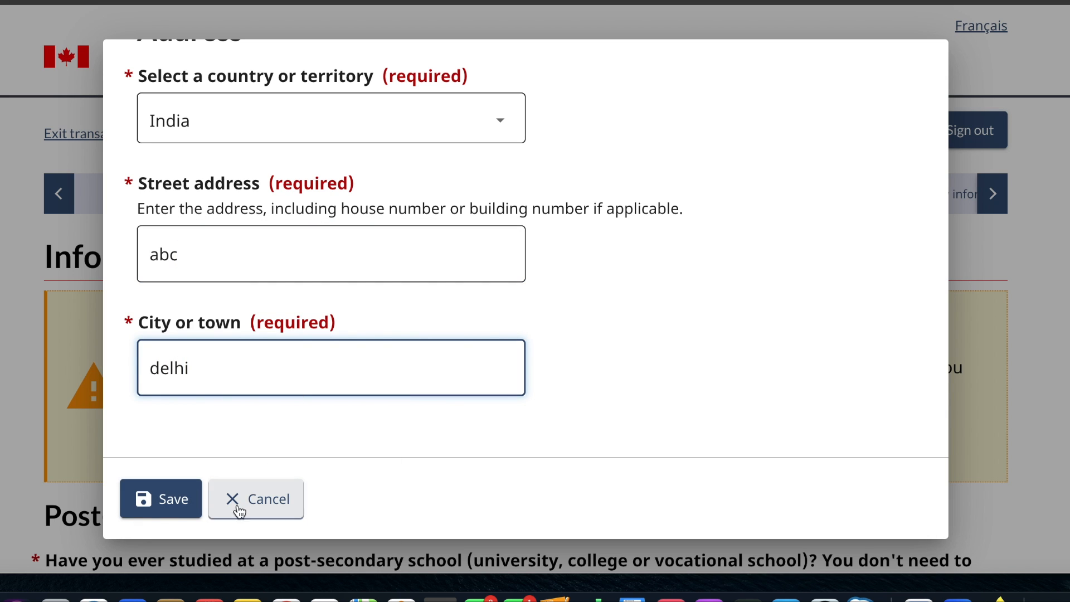
left_click(167, 500)
- Try to save the education and work history section and continue to the next one
scroll(170, 505, "down", 8)
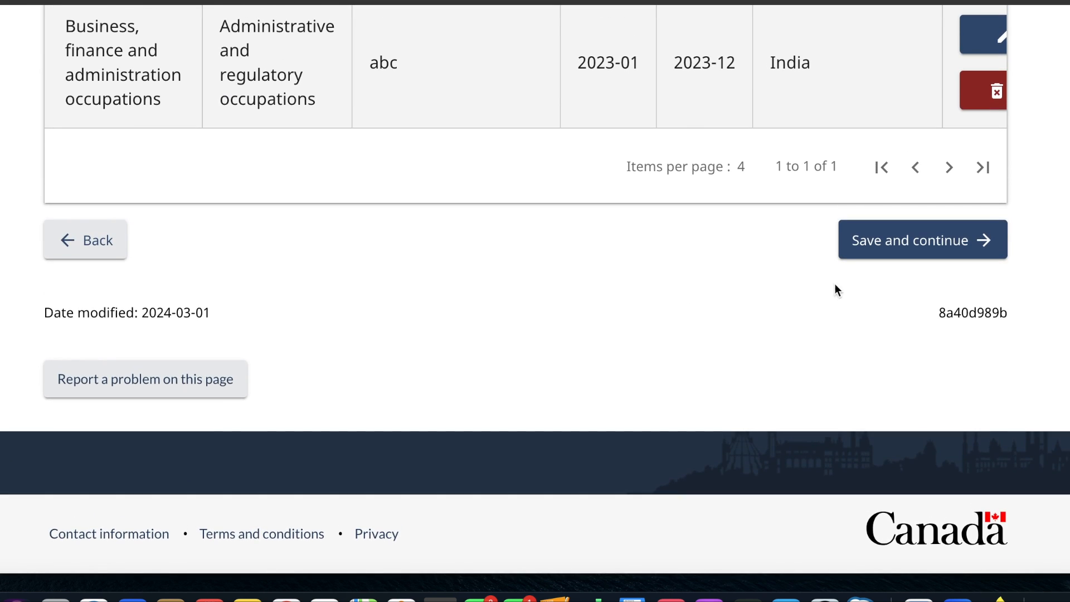
left_click(891, 240)
- Examine the requirements for covering the past 10 years of activities and check the saved work entry against them
scroll(719, 334, "down", 5)
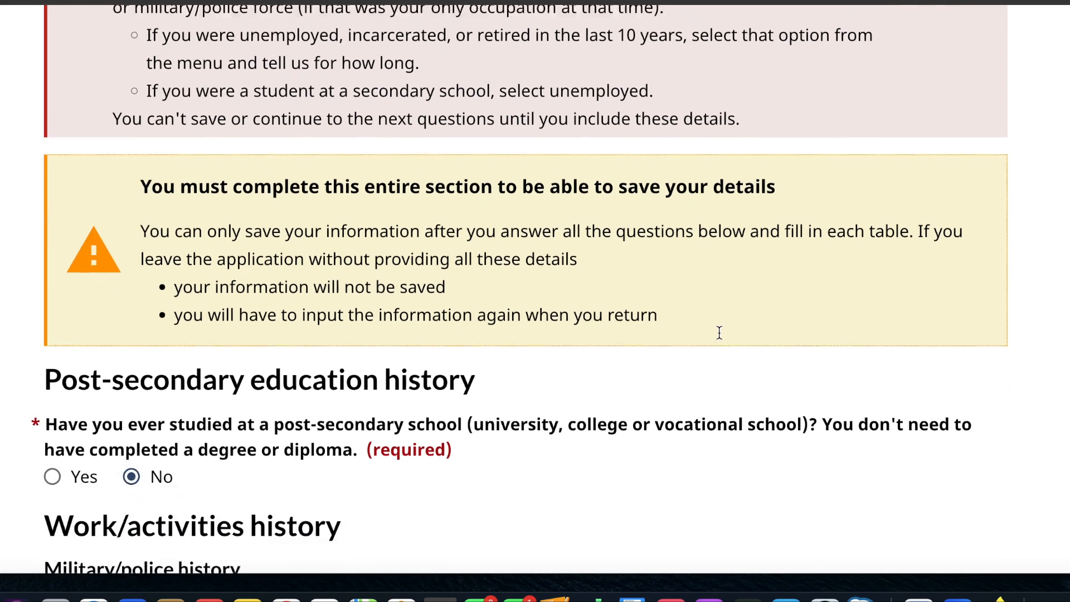
scroll(719, 338, "up", 7)
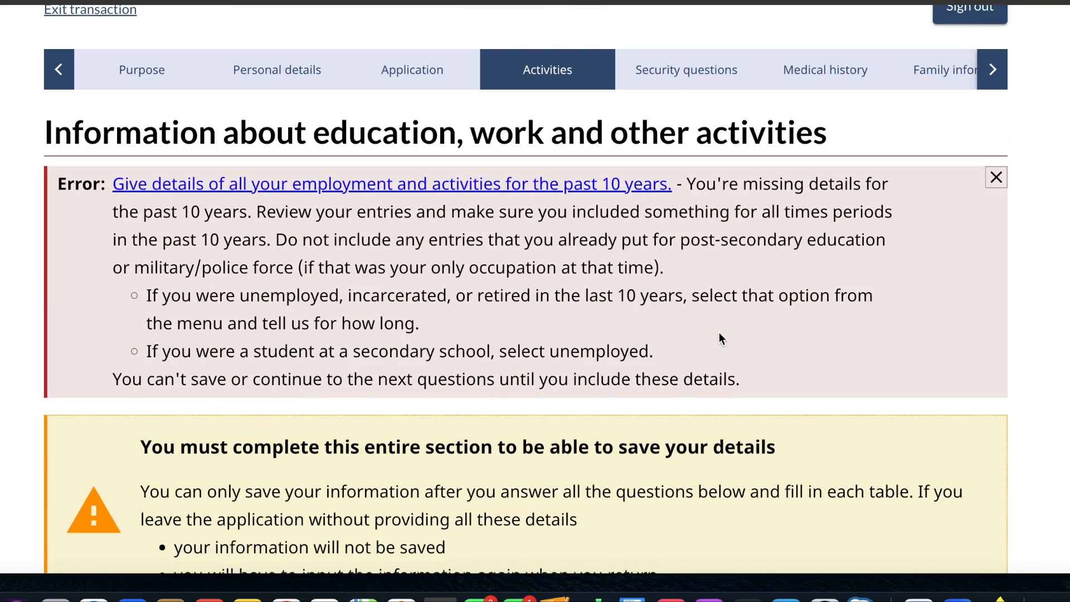
scroll(719, 338, "down", 1)
scroll(719, 334, "down", 2)
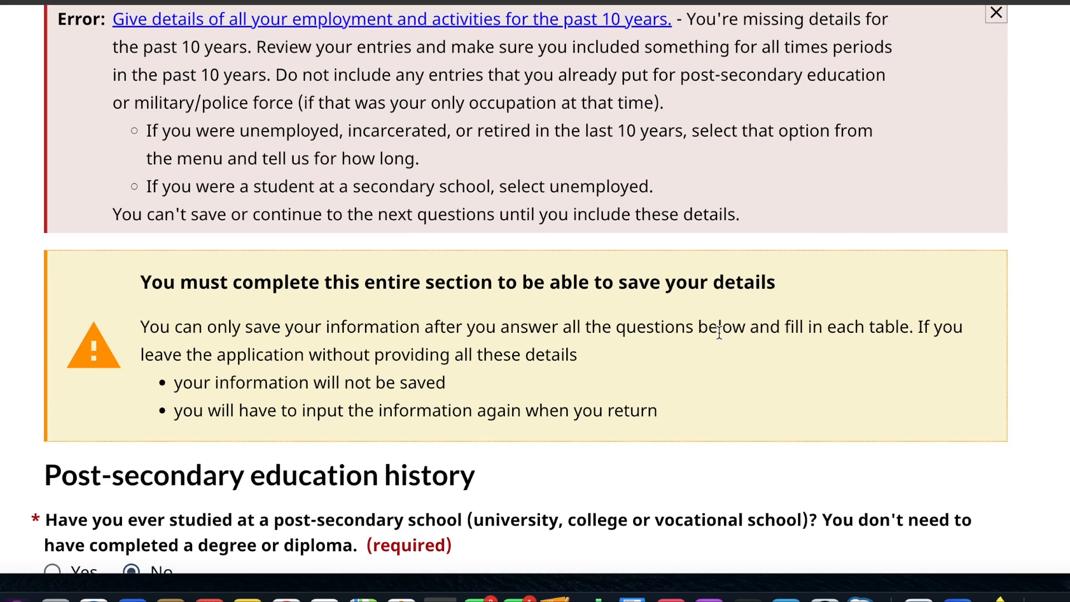
scroll(719, 332, "up", 2)
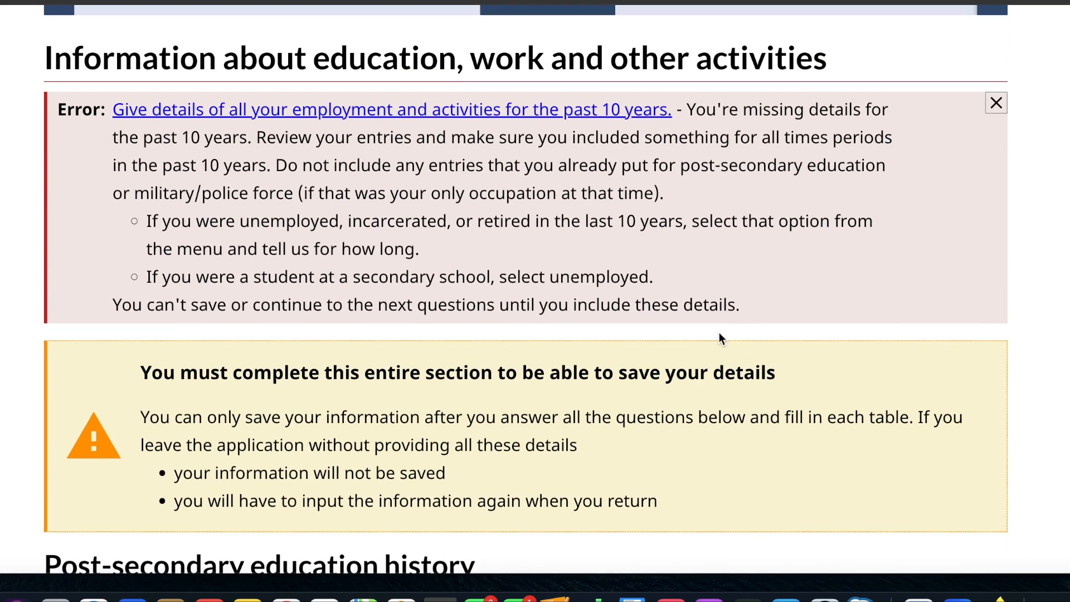
scroll(720, 332, "down", 15)
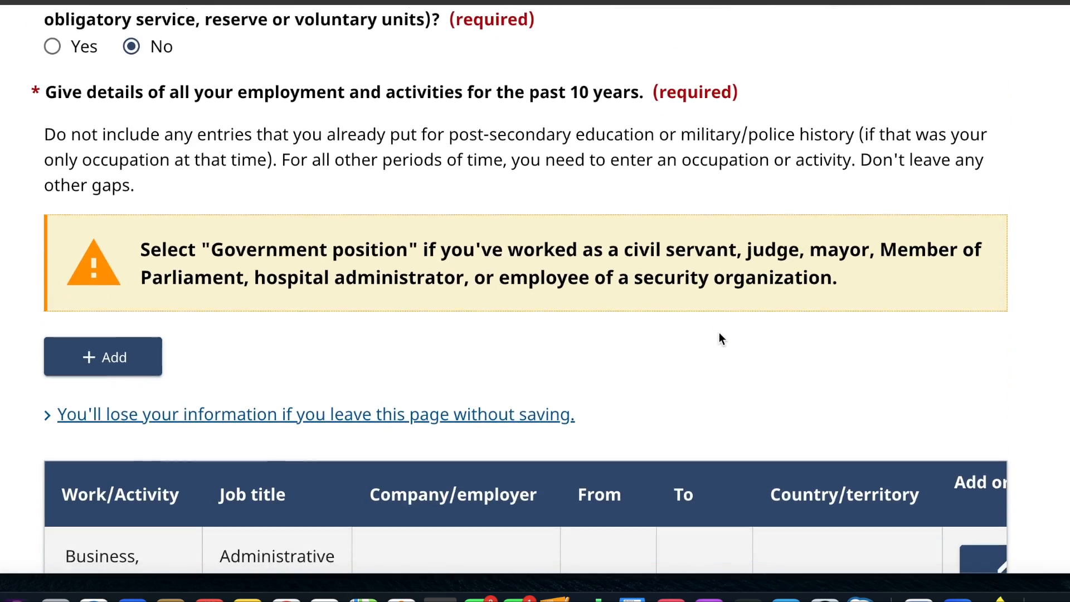
scroll(719, 332, "down", 5)
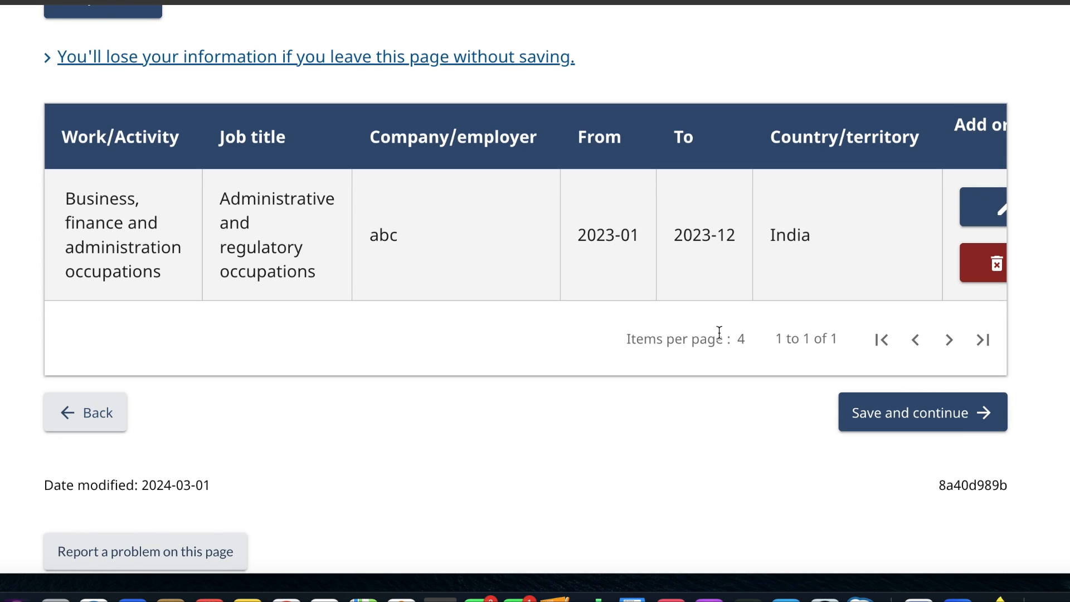
scroll(719, 332, "down", 1)
scroll(782, 254, "right", 2)
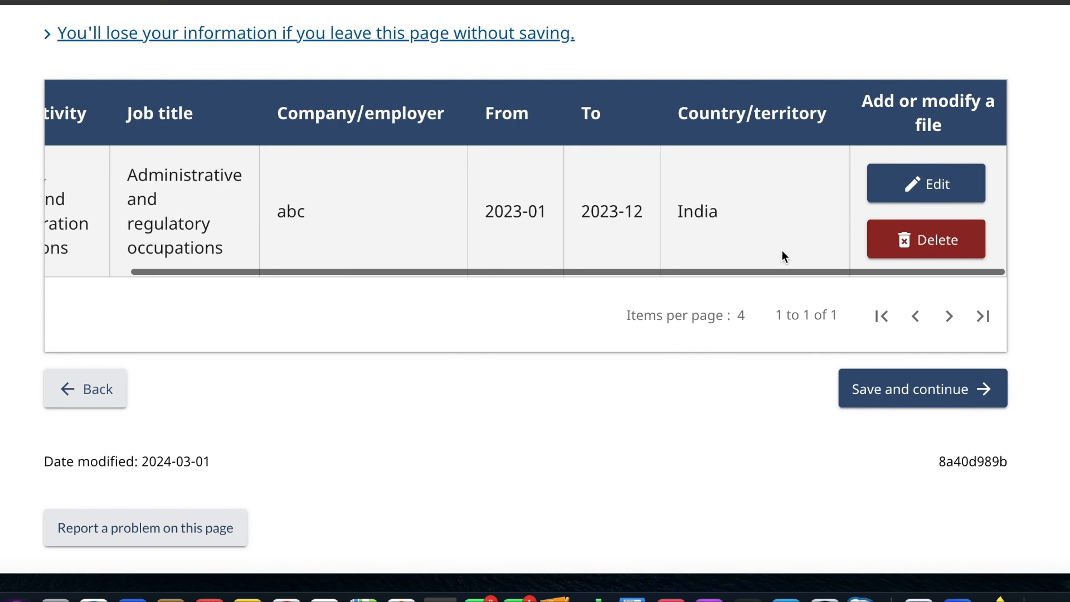
scroll(782, 254, "left", 2)
scroll(782, 254, "up", 2)
scroll(781, 250, "up", 15)
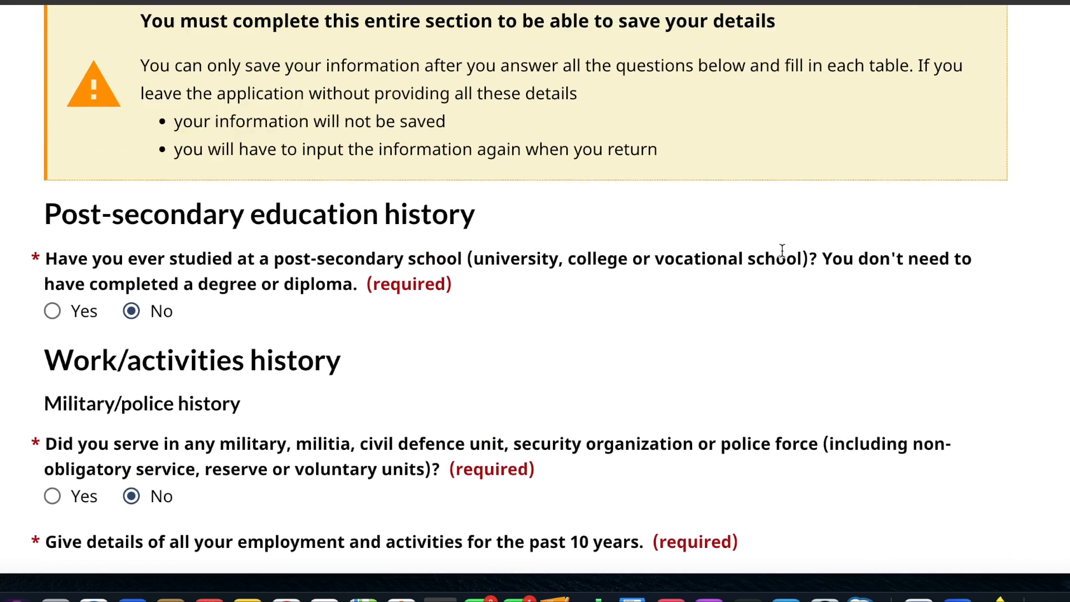
scroll(782, 250, "up", 2)
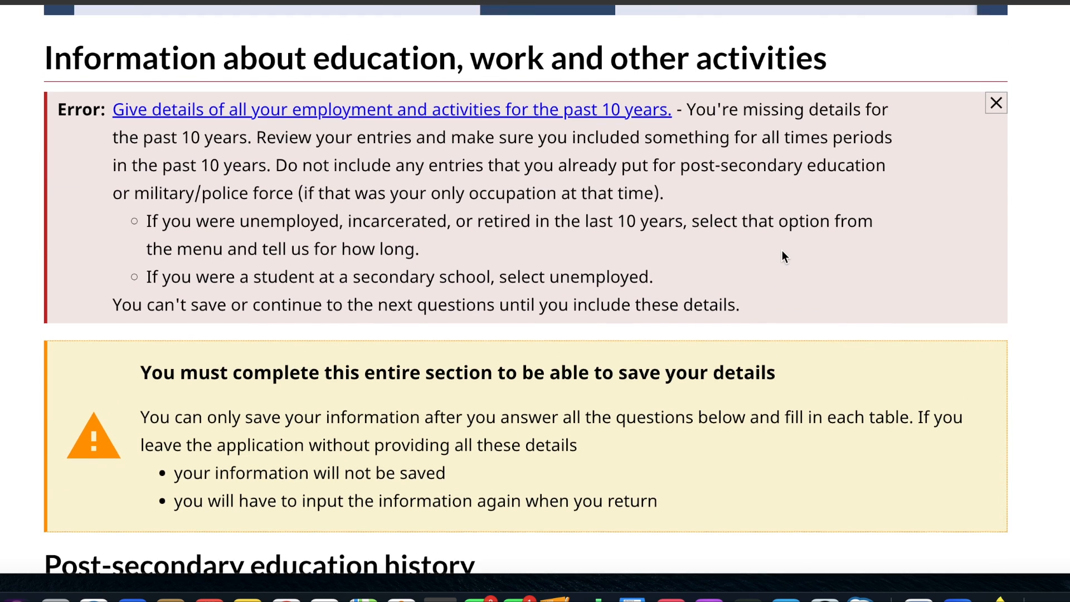
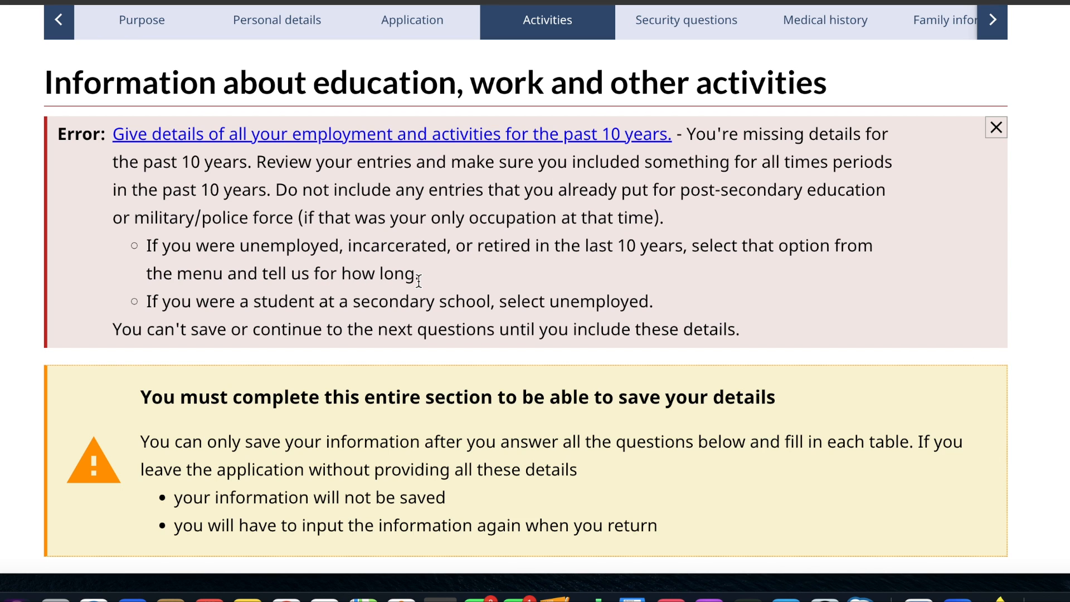
- Start a new entry in the 10-year employment and activities history and set its start date to January 2012
scroll(419, 280, "down", 20)
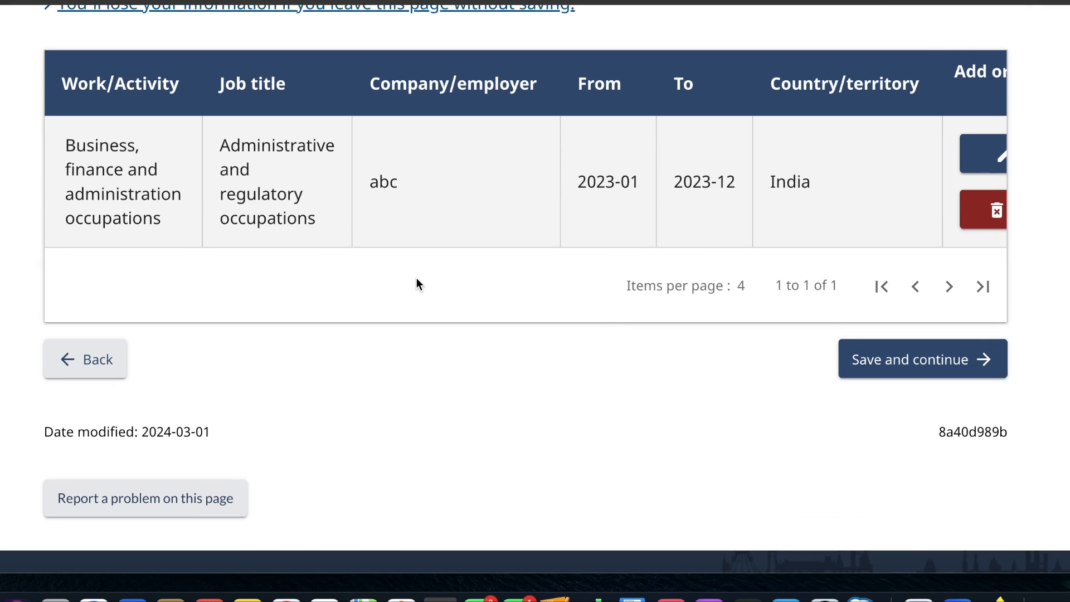
scroll(416, 277, "up", 3)
scroll(712, 302, "right", 2)
scroll(712, 302, "right", 1)
scroll(712, 302, "left", 3)
scroll(711, 302, "up", 5)
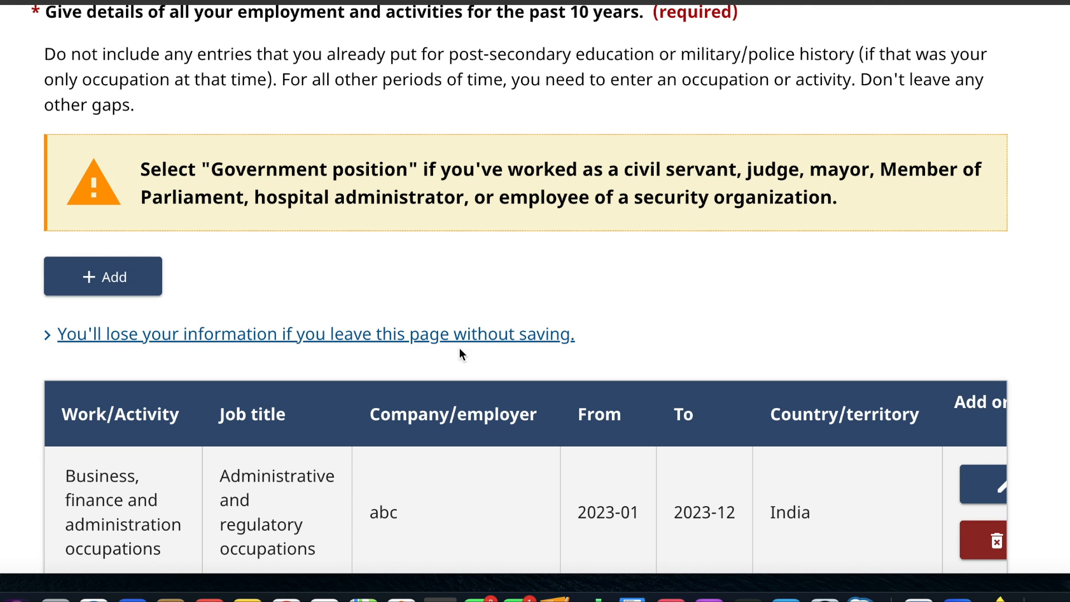
scroll(460, 351, "down", 3)
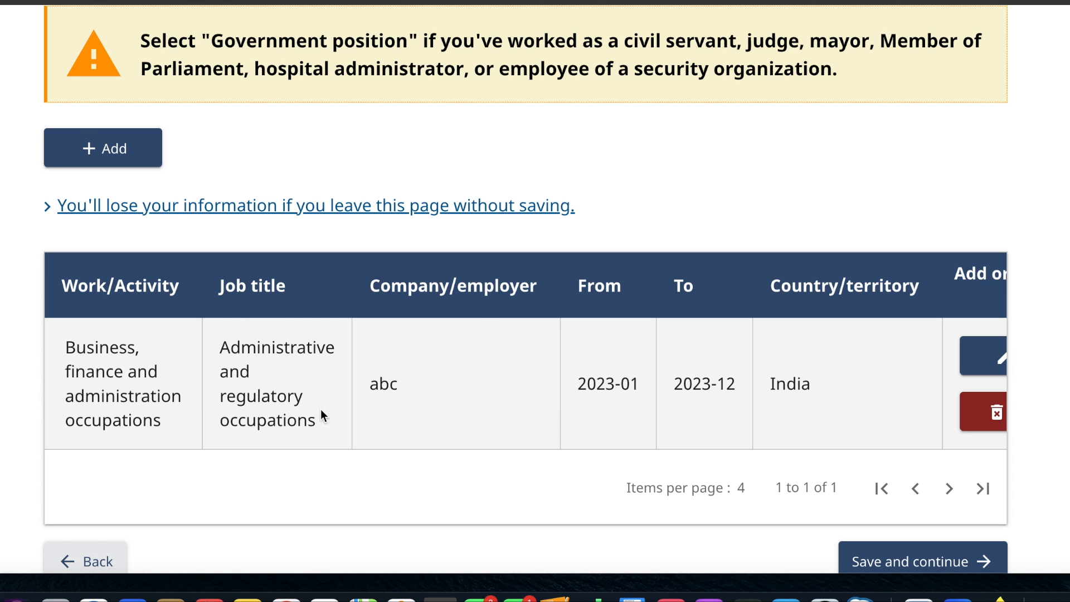
left_click(120, 140)
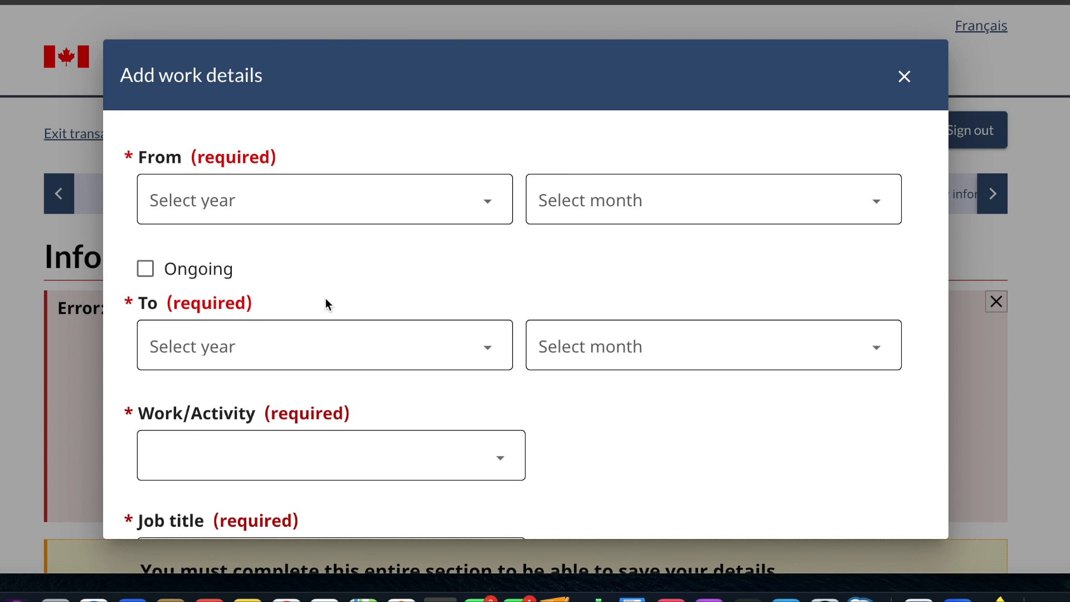
left_click(480, 219)
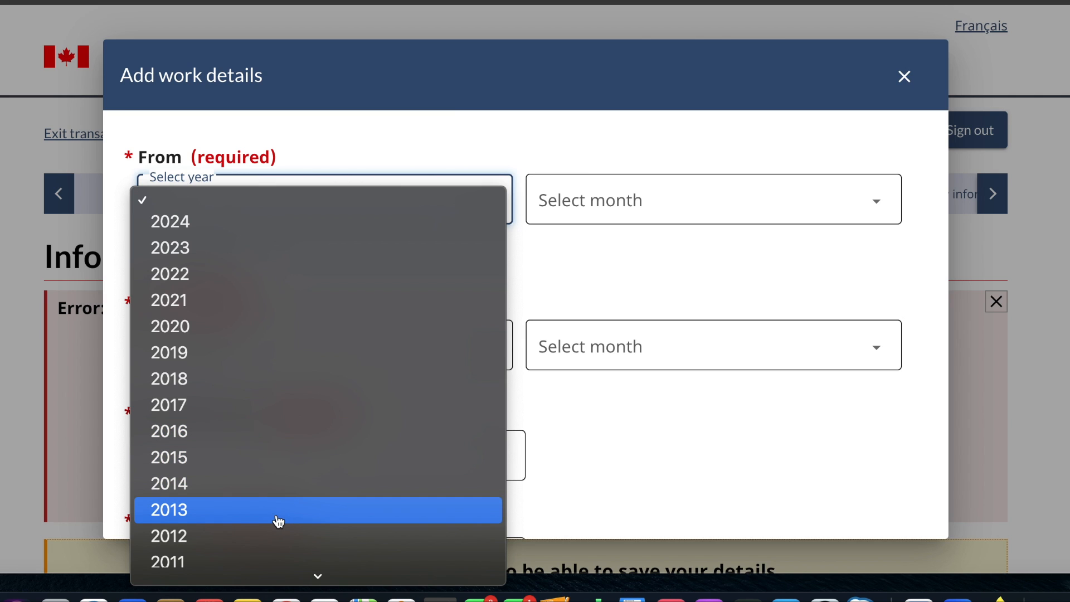
left_click(267, 536)
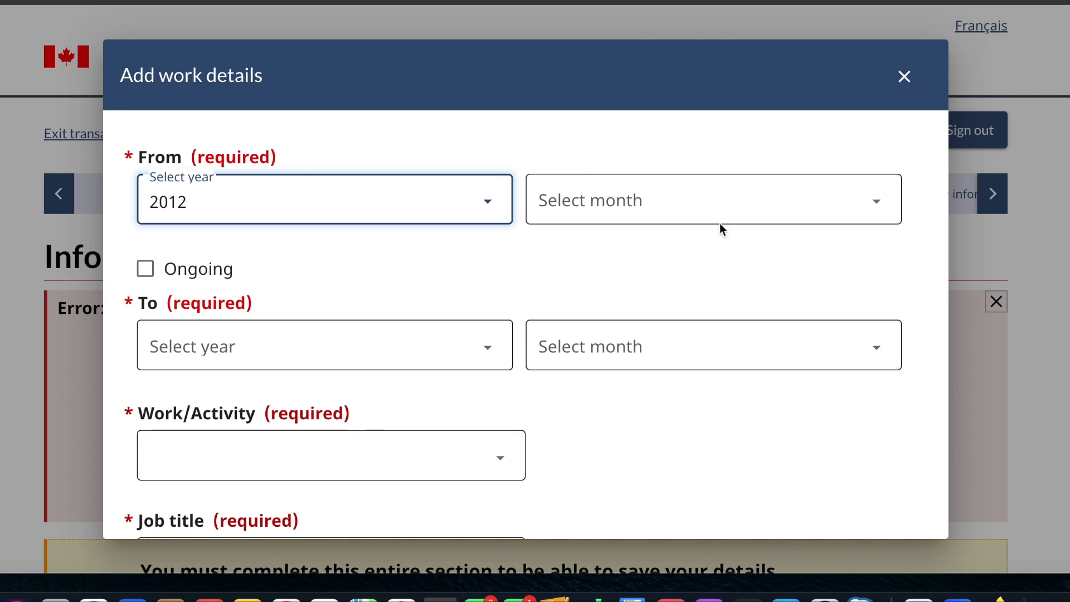
left_click(724, 218)
left_click(676, 223)
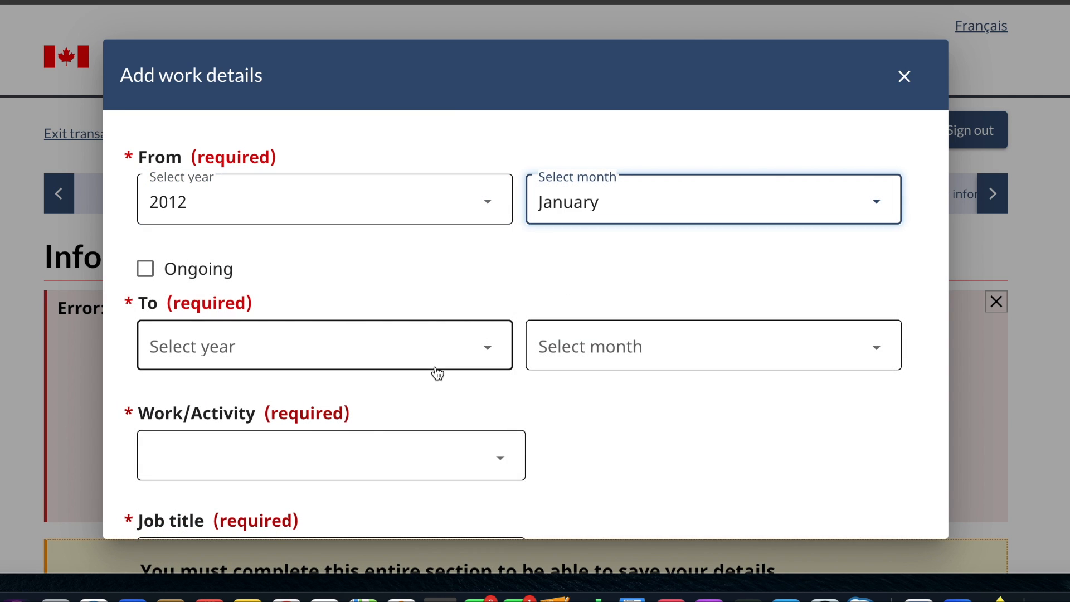
- Set the new activity entry's end date to December 2022
left_click(438, 368)
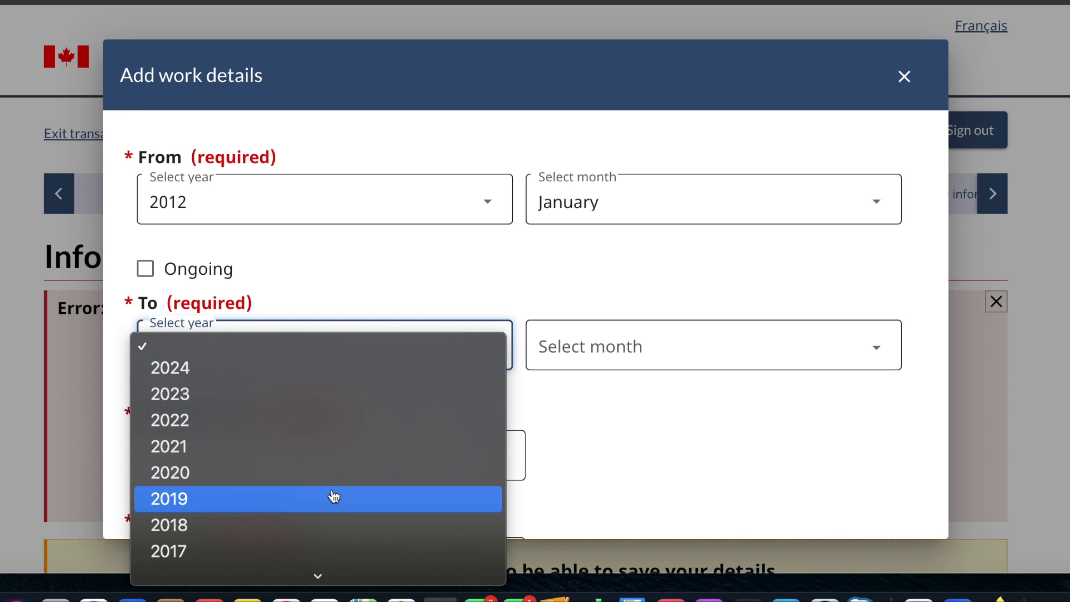
scroll(335, 496, "down", 3)
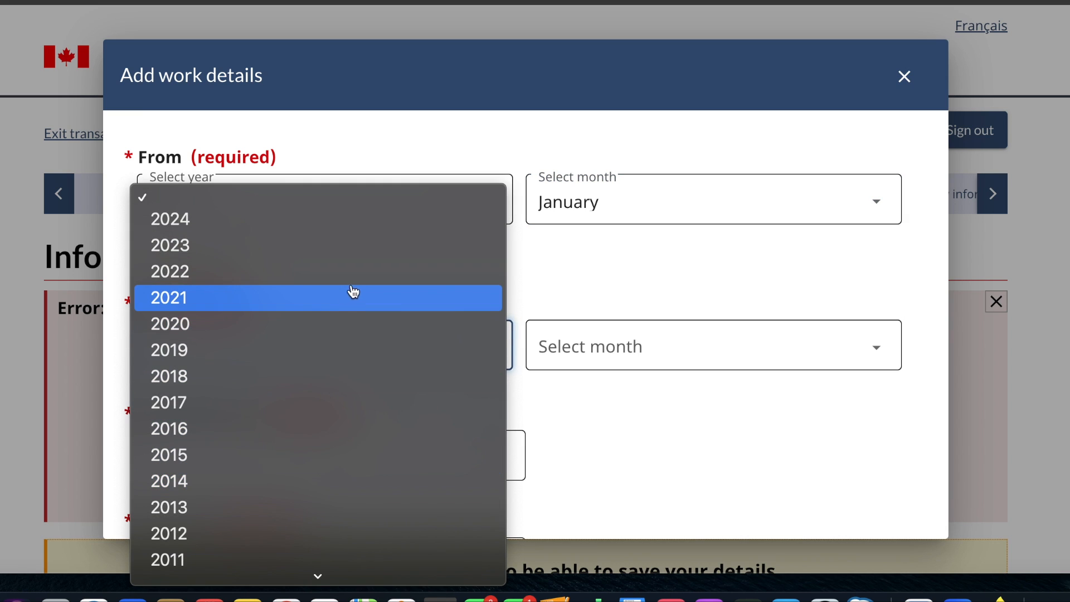
left_click(357, 287)
left_click(611, 341)
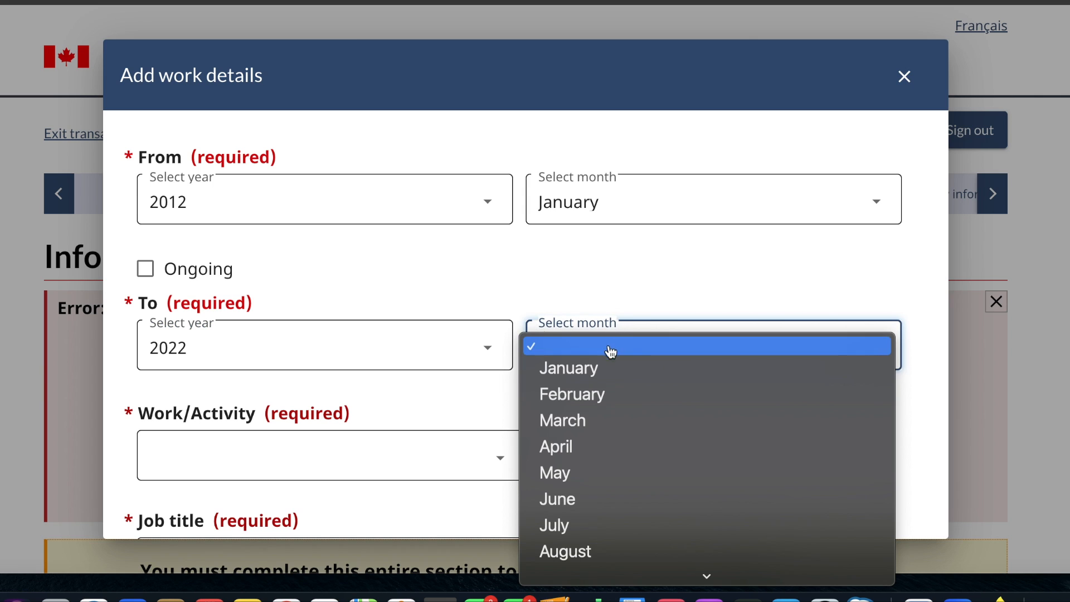
scroll(585, 524, "down", 2)
left_click(549, 573)
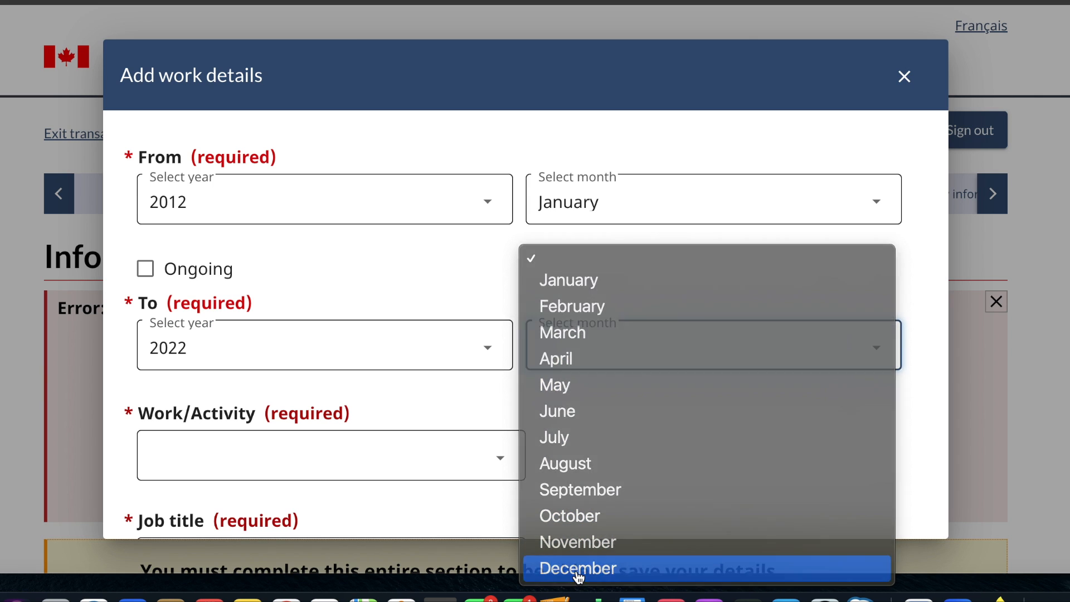
- Set the work/activity type of the new entry to Unemployed
scroll(389, 471, "down", 4)
left_click(425, 280)
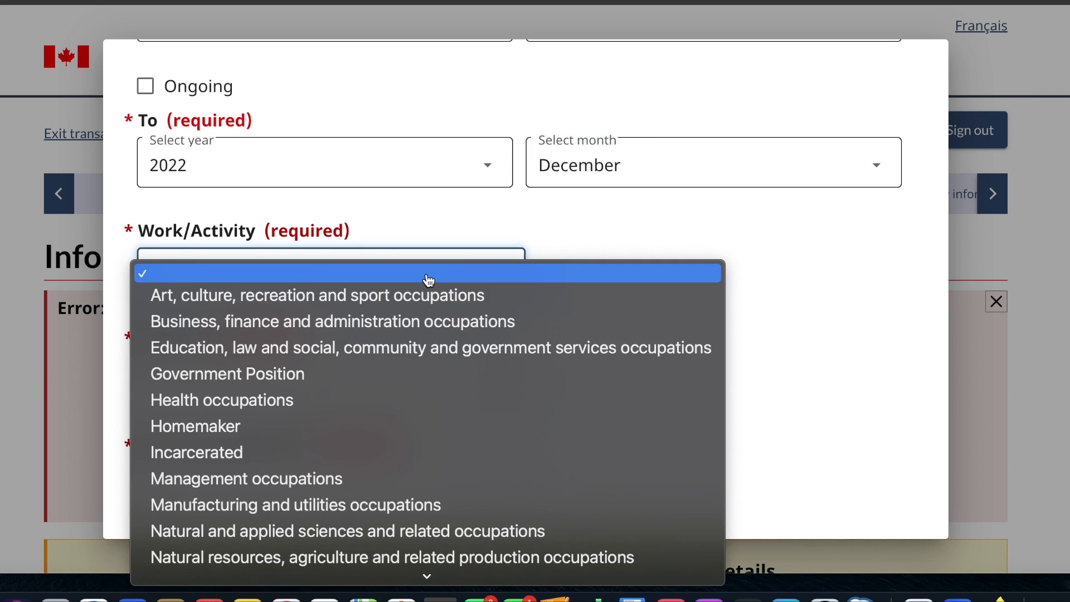
scroll(355, 449, "down", 3)
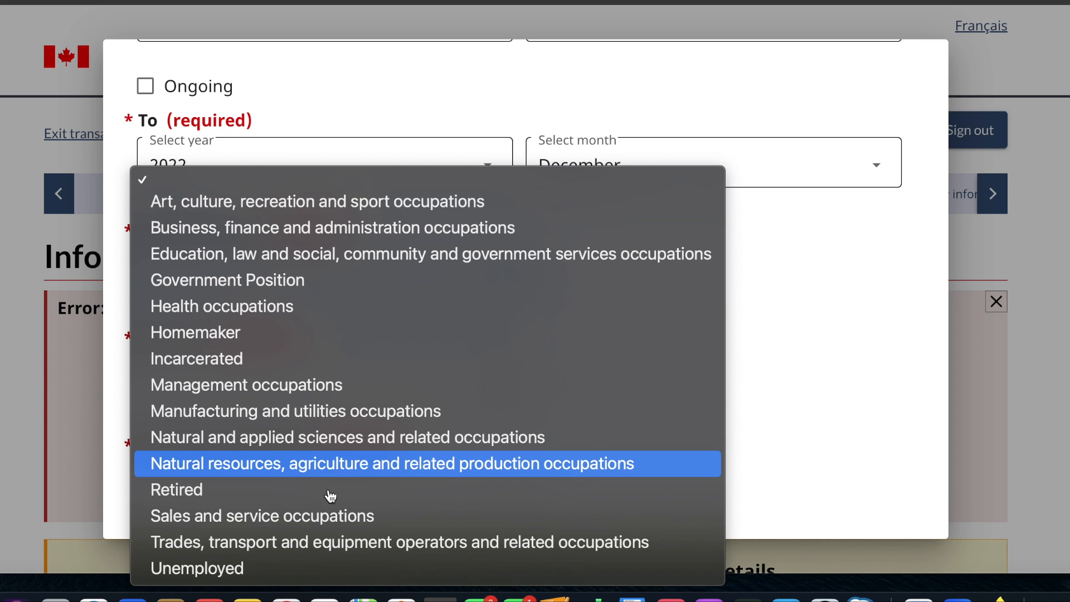
left_click(268, 574)
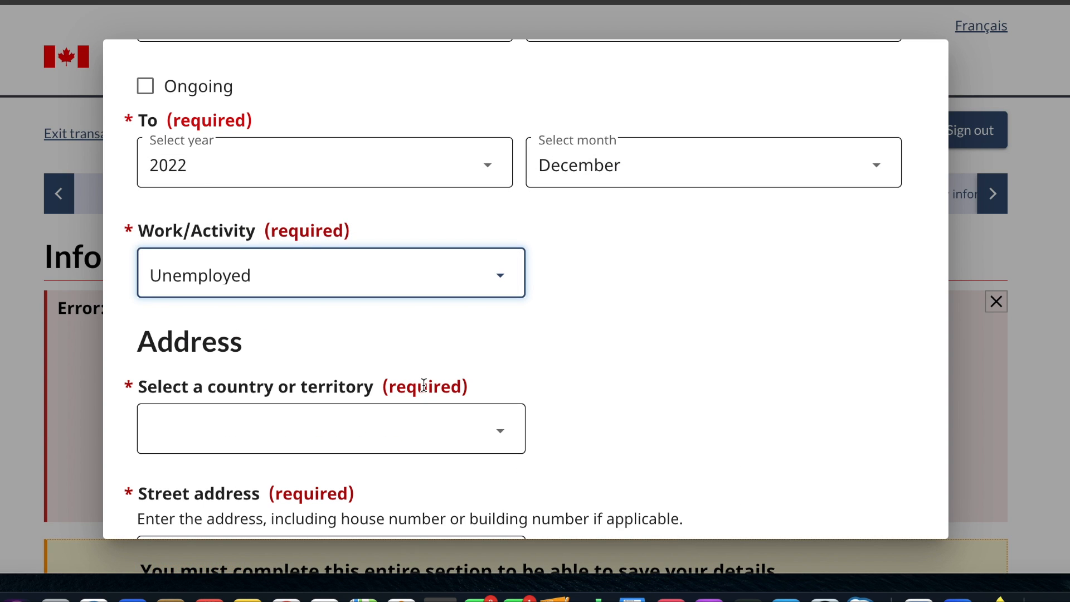
- Choose India as the country or territory in the unemployment entry's address
scroll(424, 385, "down", 1)
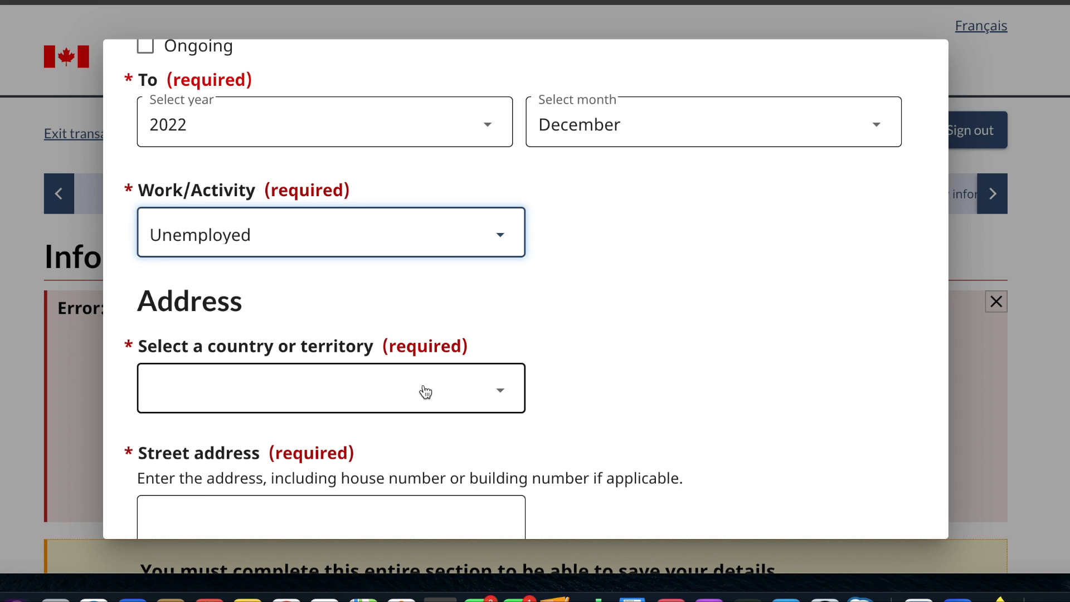
scroll(425, 390, "down", 5)
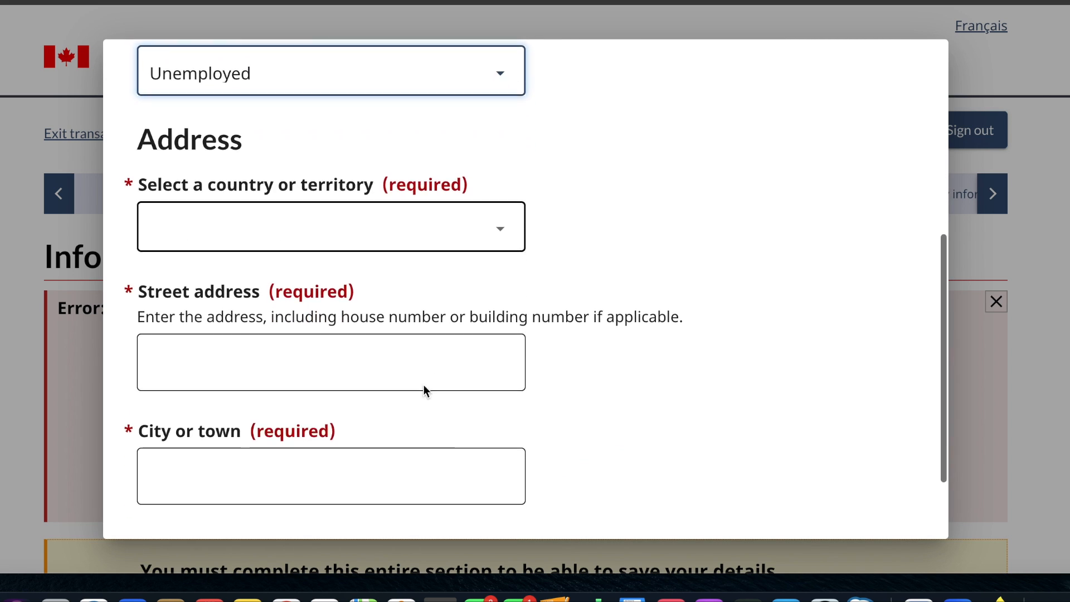
left_click(419, 184)
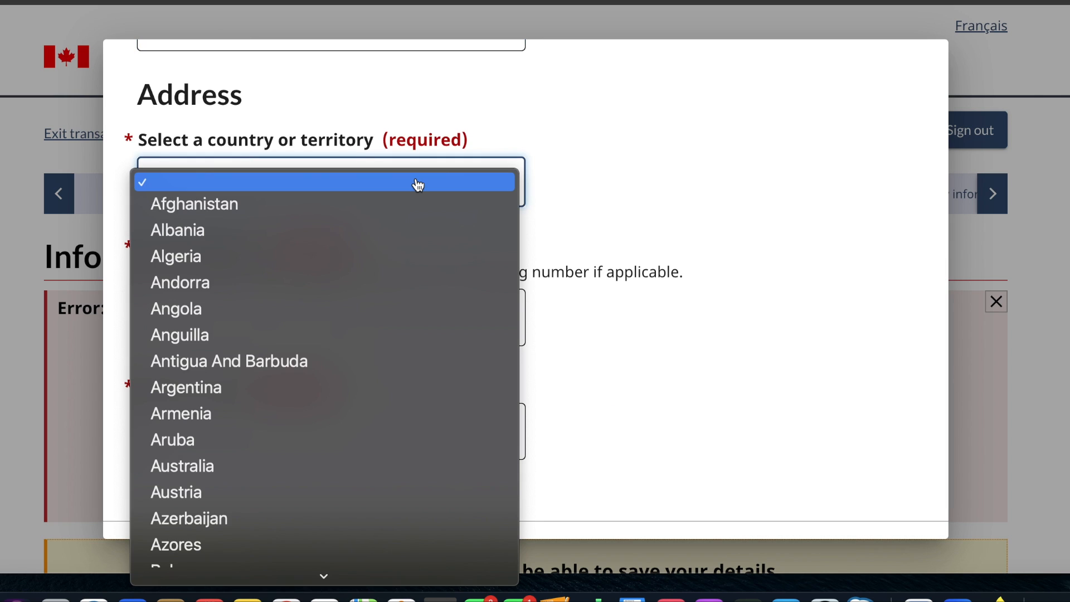
type("in")
key("Return")
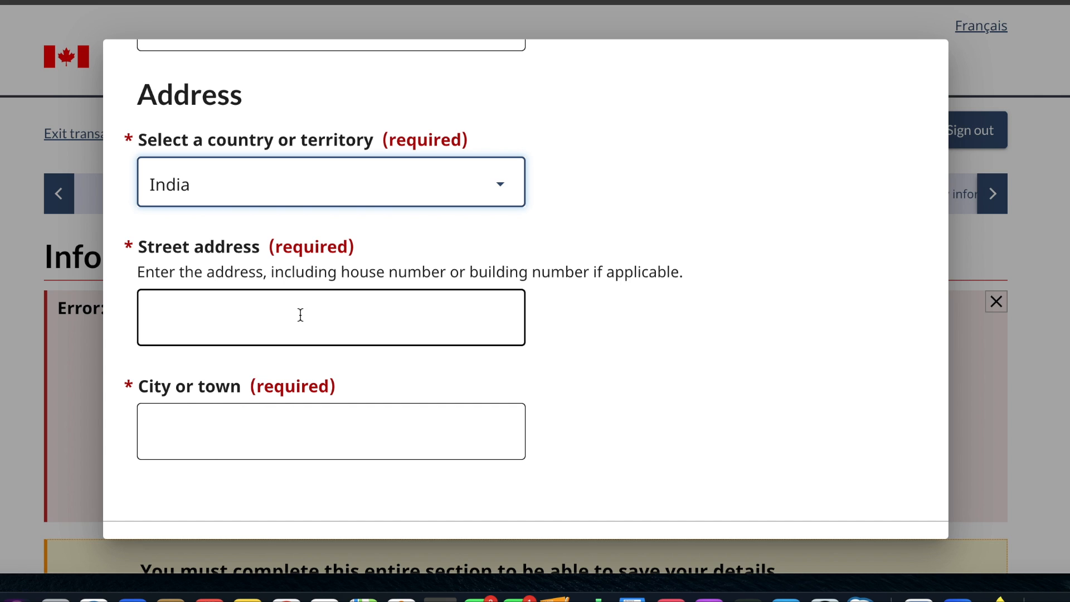
- Fill in the unemployment entry's street address, enter delhi as the city, and save the entry
left_click(300, 315)
type("abnc")
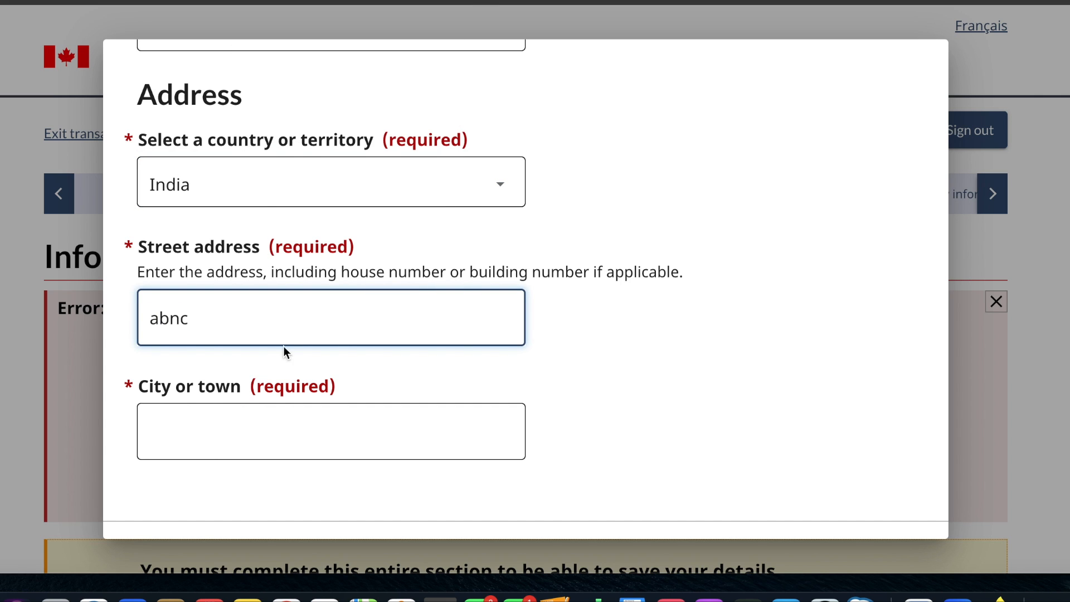
left_click(222, 437)
type("delhi")
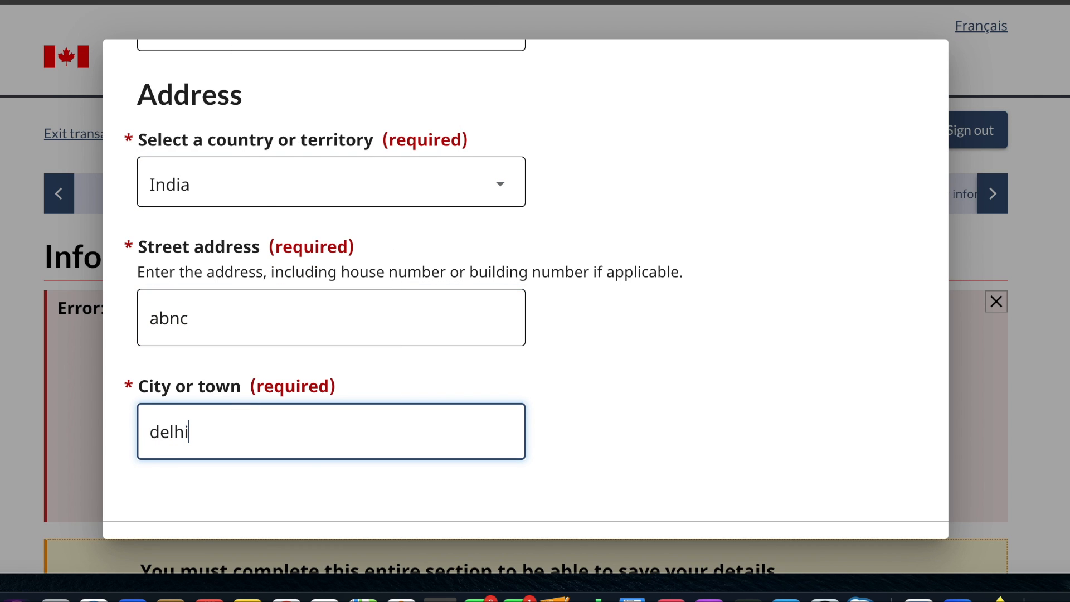
scroll(225, 437, "down", 2)
left_click(153, 498)
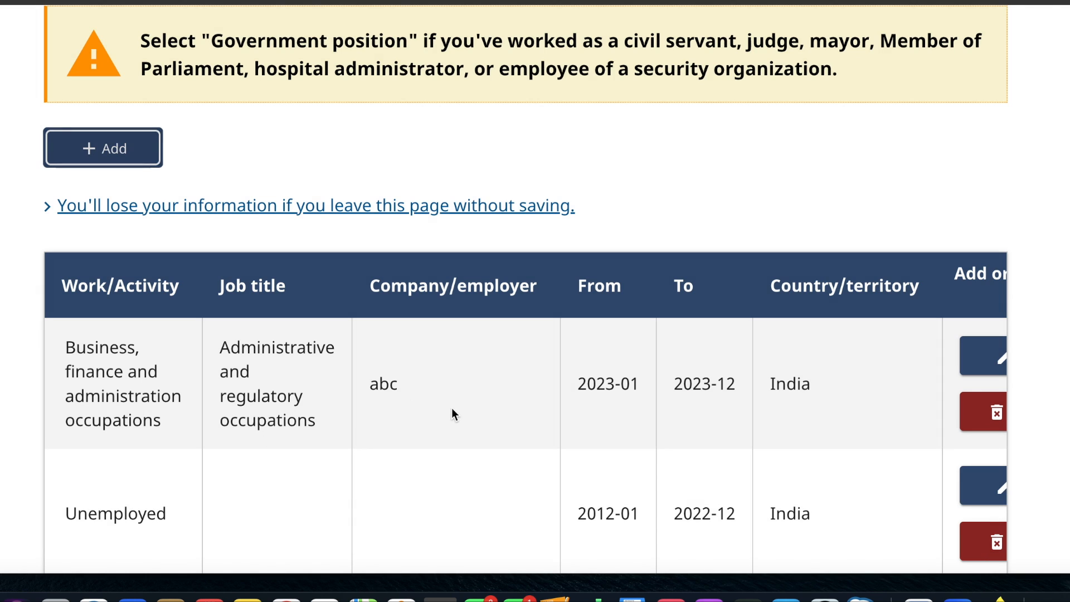
- Try again to save the education, work and other activities section and continue
scroll(451, 407, "down", 8)
left_click(866, 251)
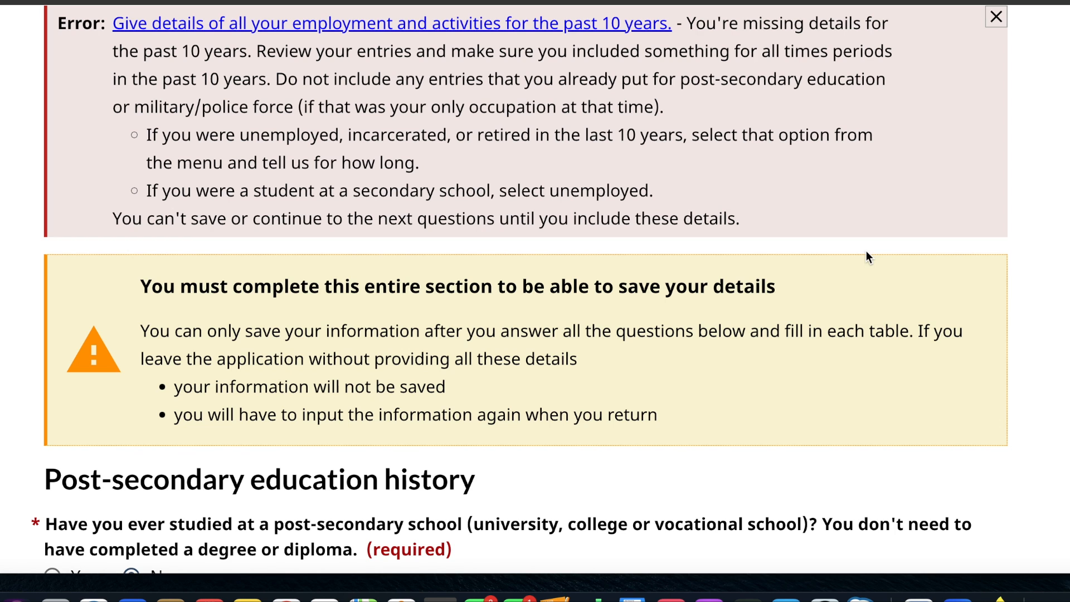
scroll(866, 250, "up", 2)
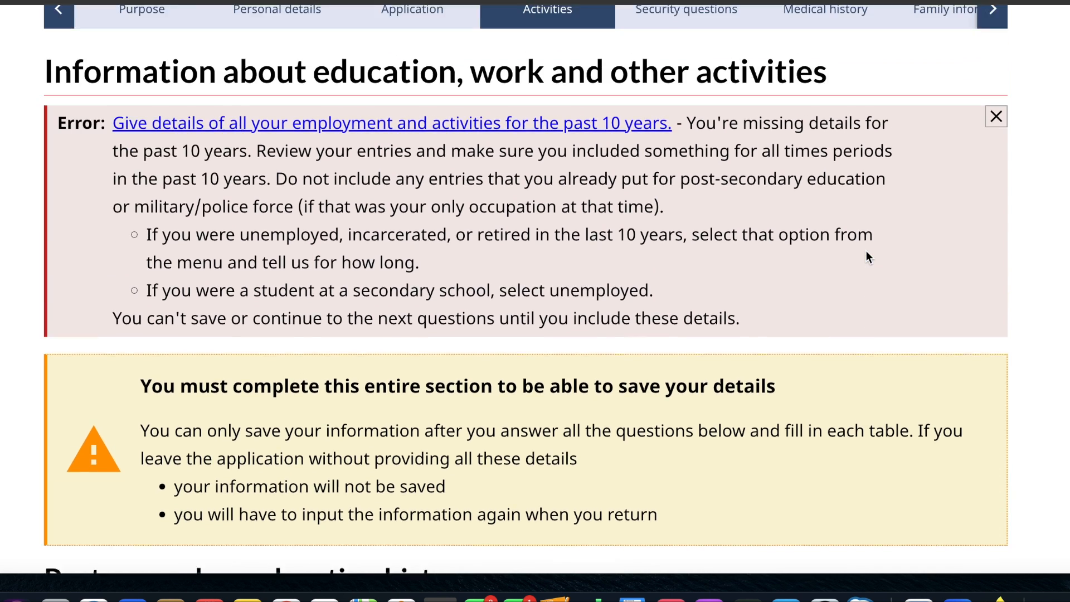
- Review the 10-year history requirements against both activity entries and the answers on post-secondary education and military or police service
scroll(866, 251, "down", 12)
scroll(866, 251, "up", 10)
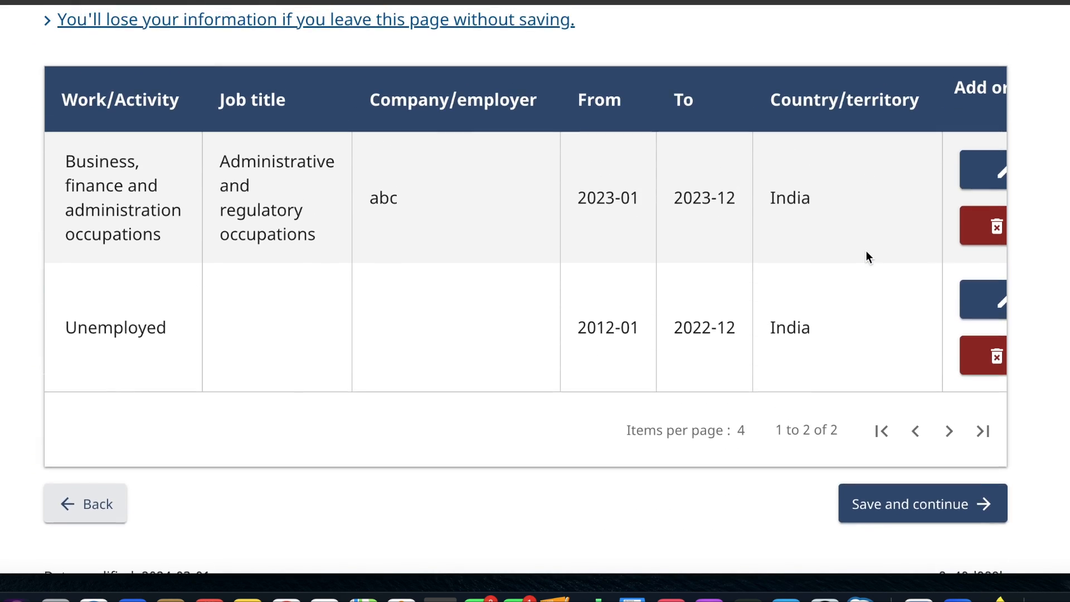
scroll(866, 251, "up", 2)
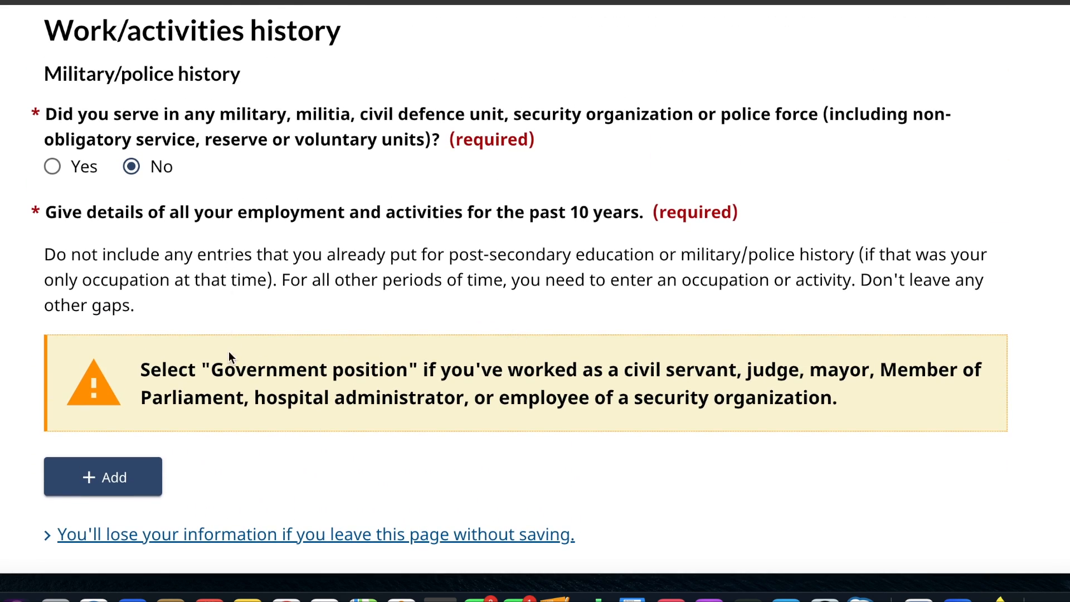
scroll(226, 352, "up", 9)
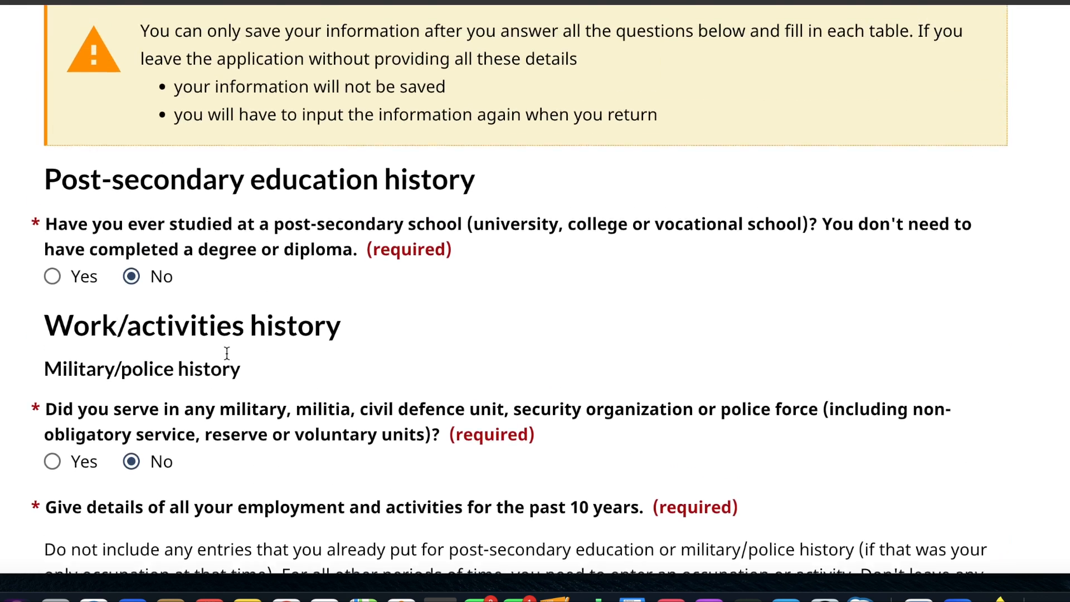
scroll(227, 358, "up", 3)
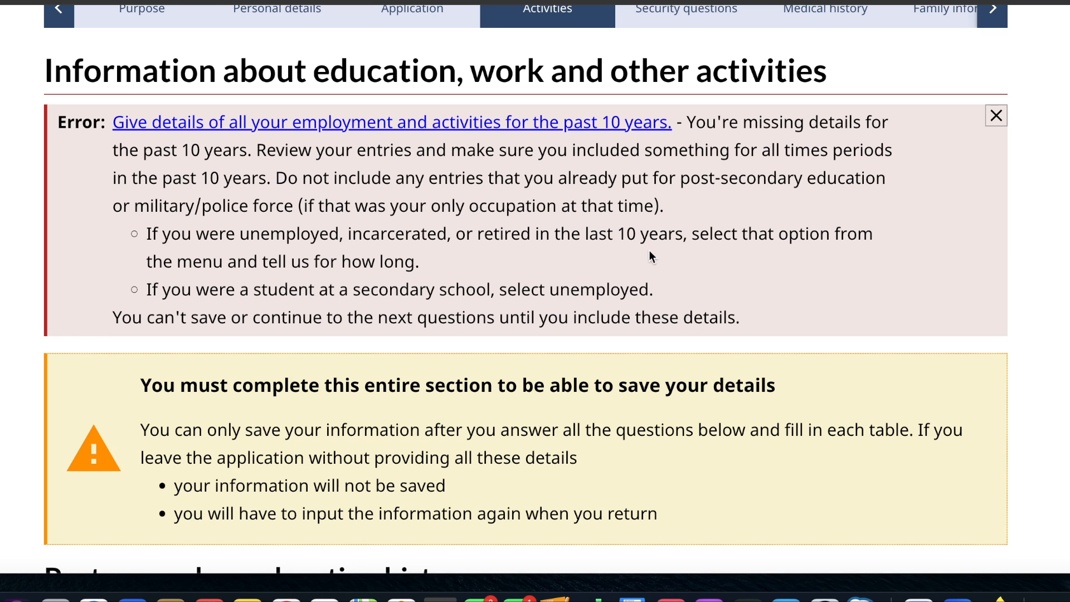
scroll(657, 254, "down", 1)
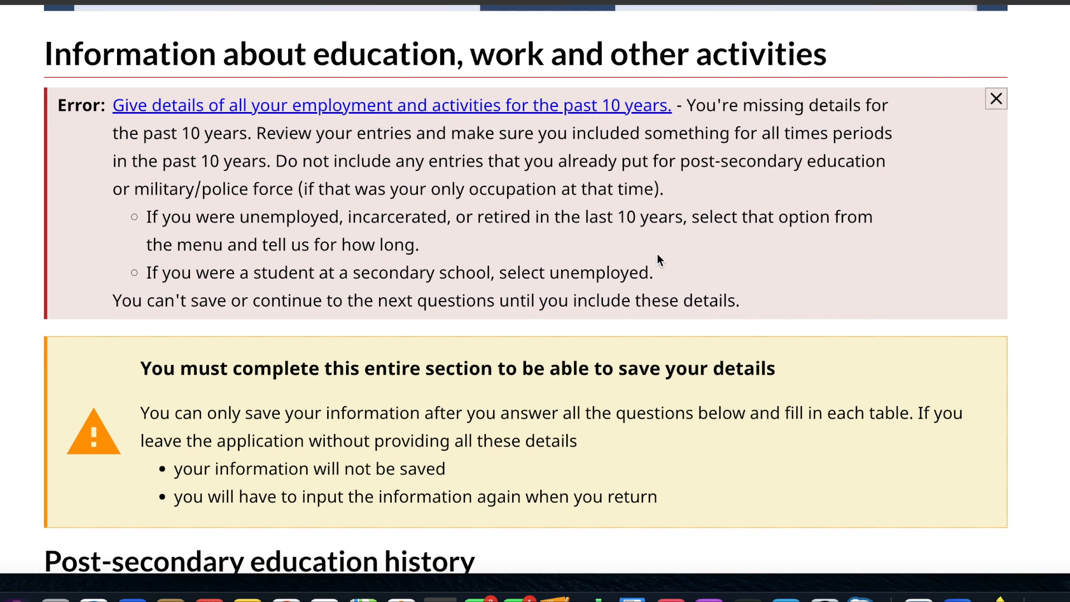
scroll(657, 255, "down", 20)
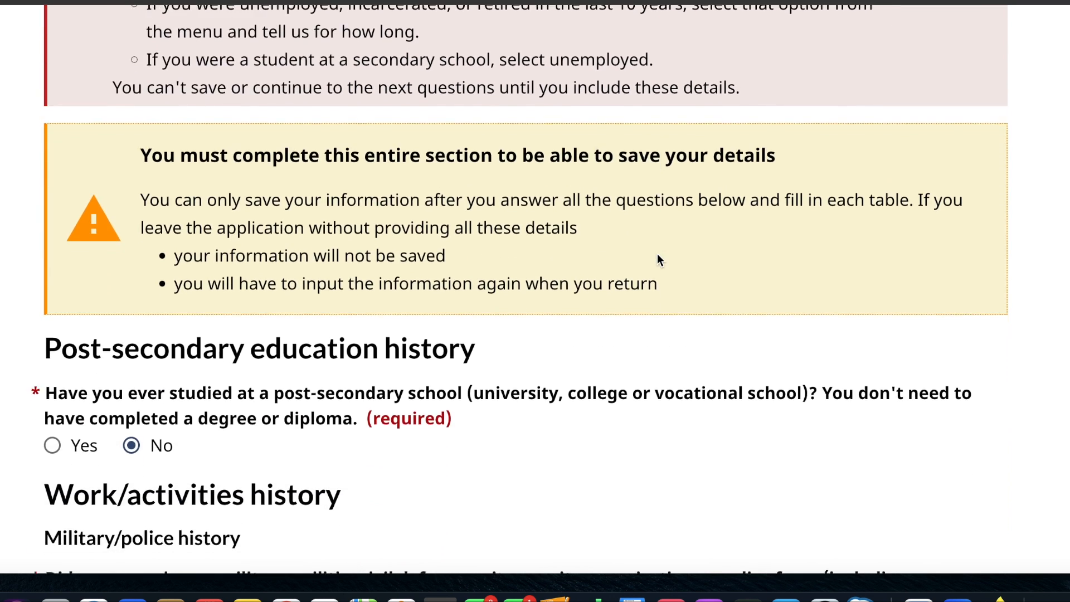
scroll(658, 255, "down", 8)
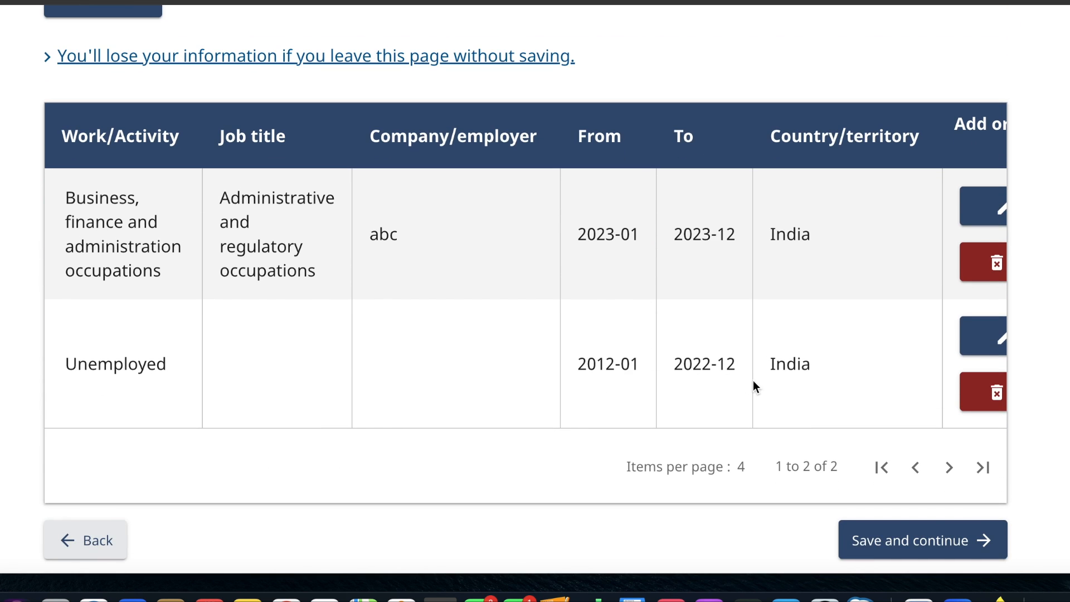
scroll(754, 384, "right", 3)
scroll(754, 384, "up", 1)
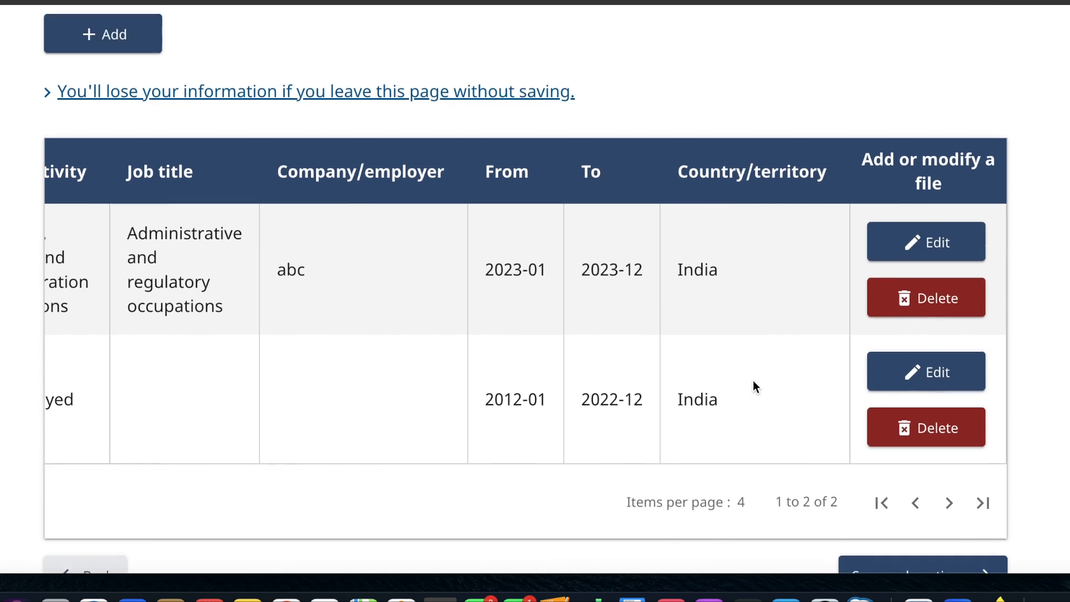
scroll(754, 383, "up", 20)
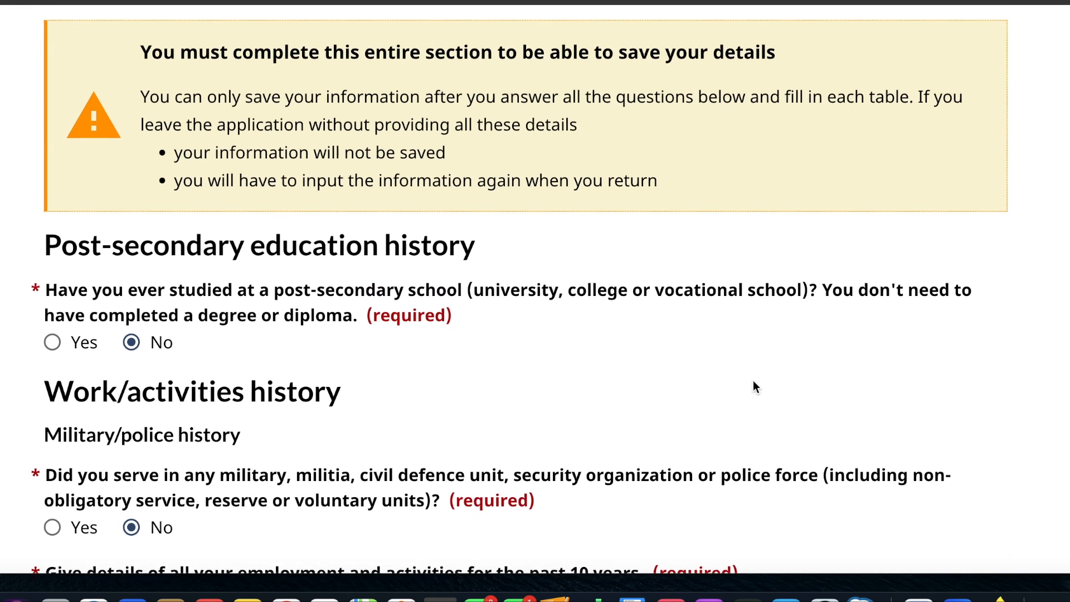
scroll(754, 385, "up", 4)
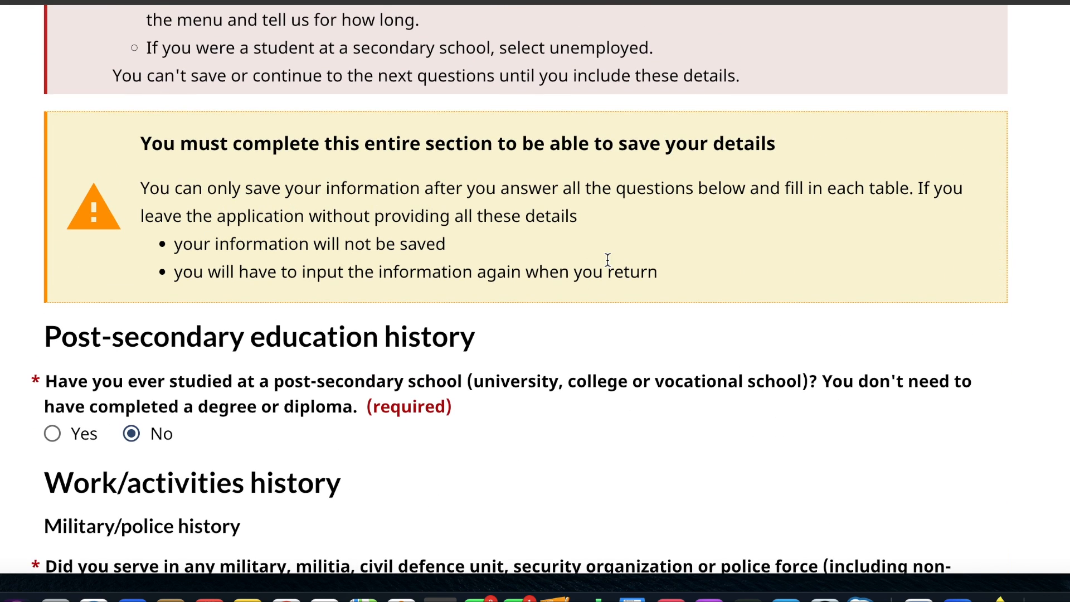
scroll(607, 259, "down", 10)
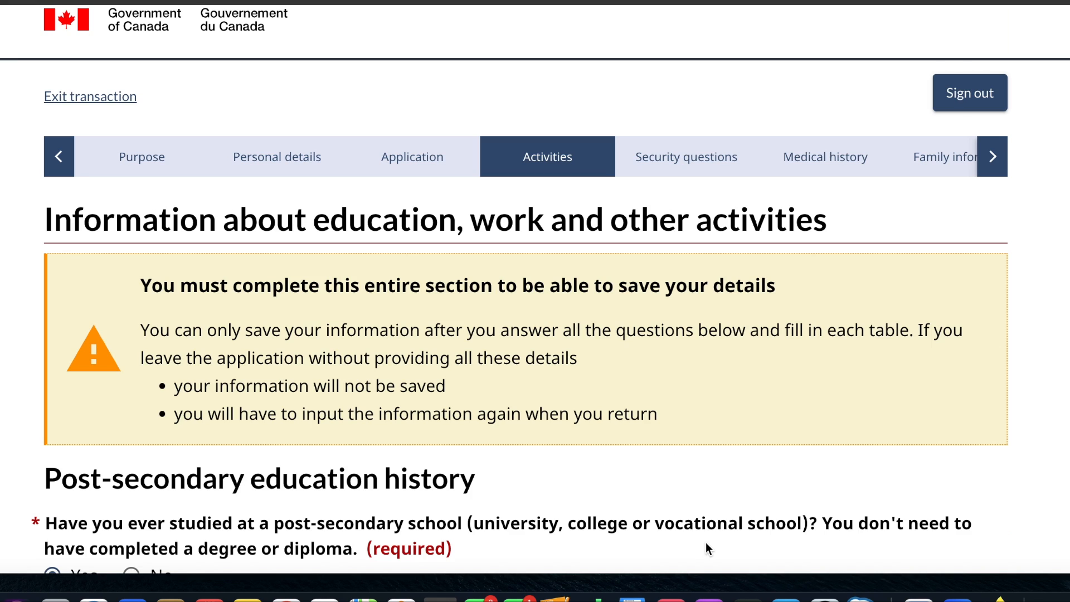
scroll(705, 542, "down", 20)
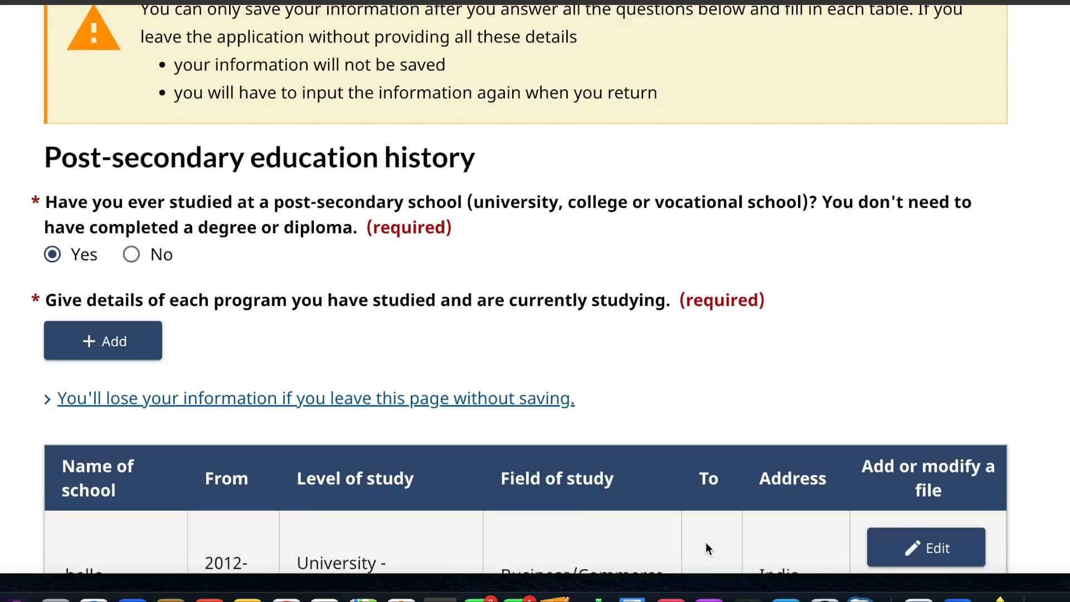
- Examine the post-secondary education table and the existing education entry's start date, ongoing status, level and field of study
scroll(706, 543, "down", 1)
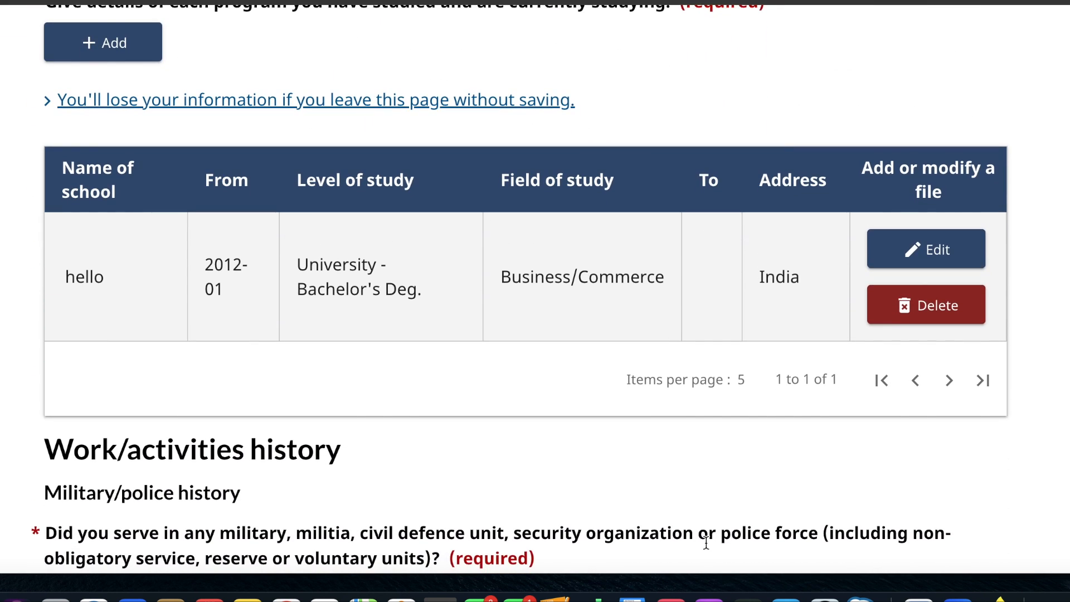
scroll(706, 543, "up", 4)
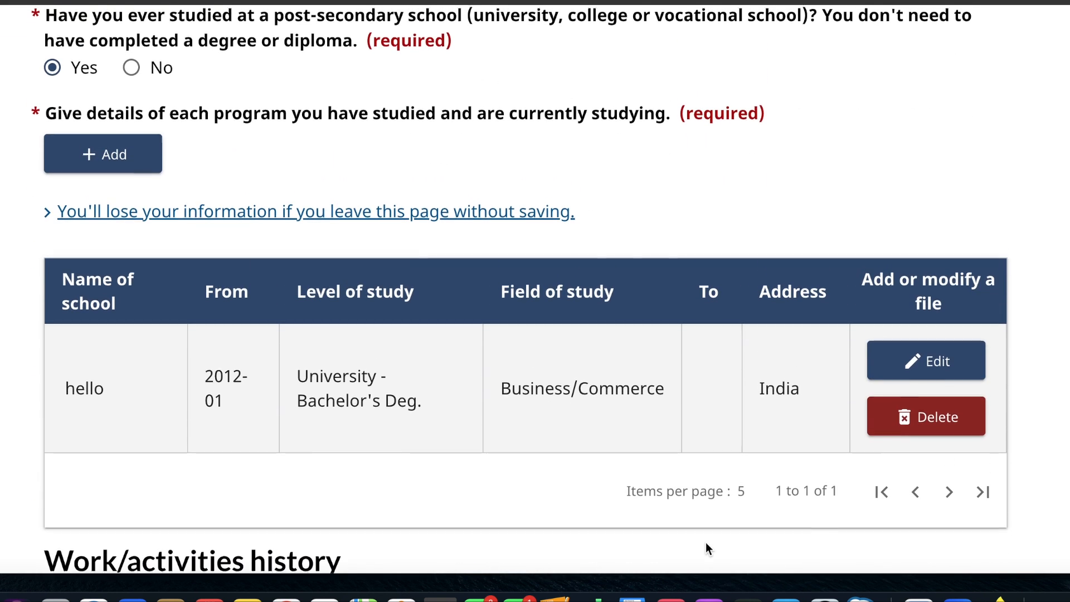
scroll(705, 549, "up", 3)
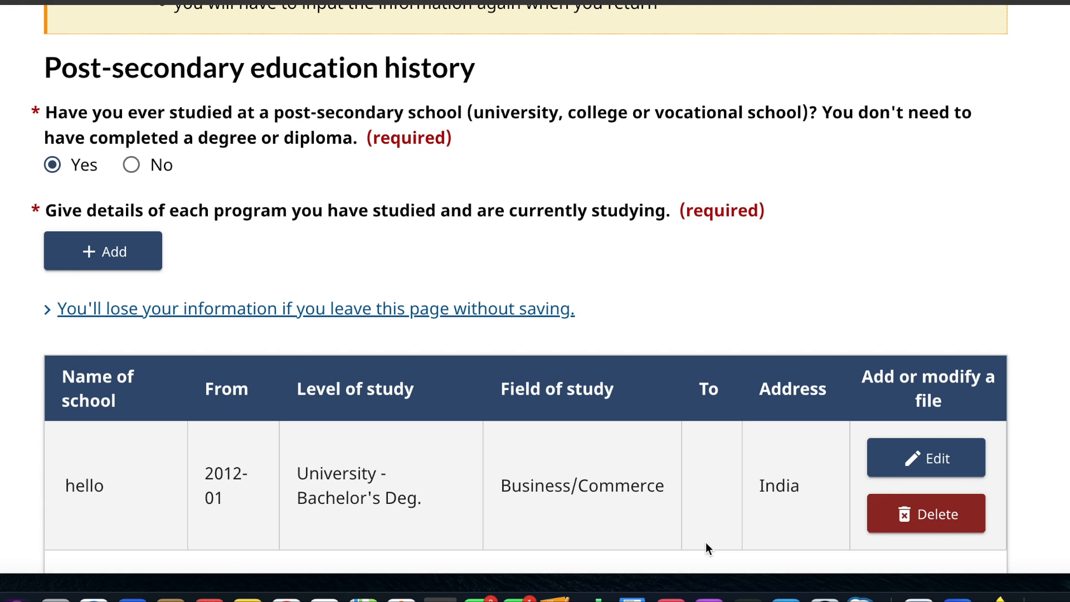
scroll(706, 543, "down", 3)
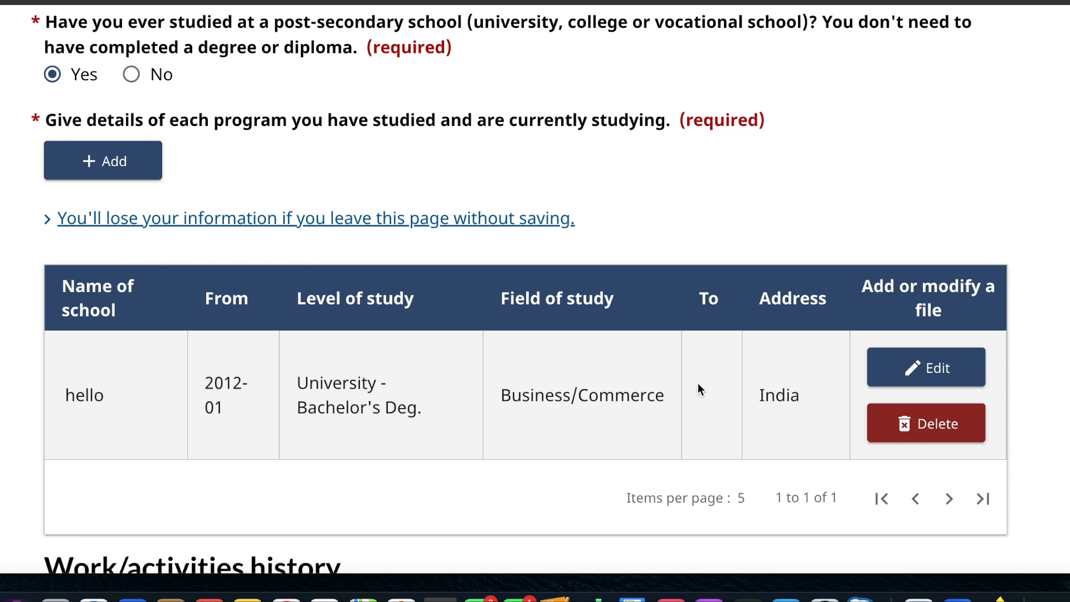
left_click(920, 369)
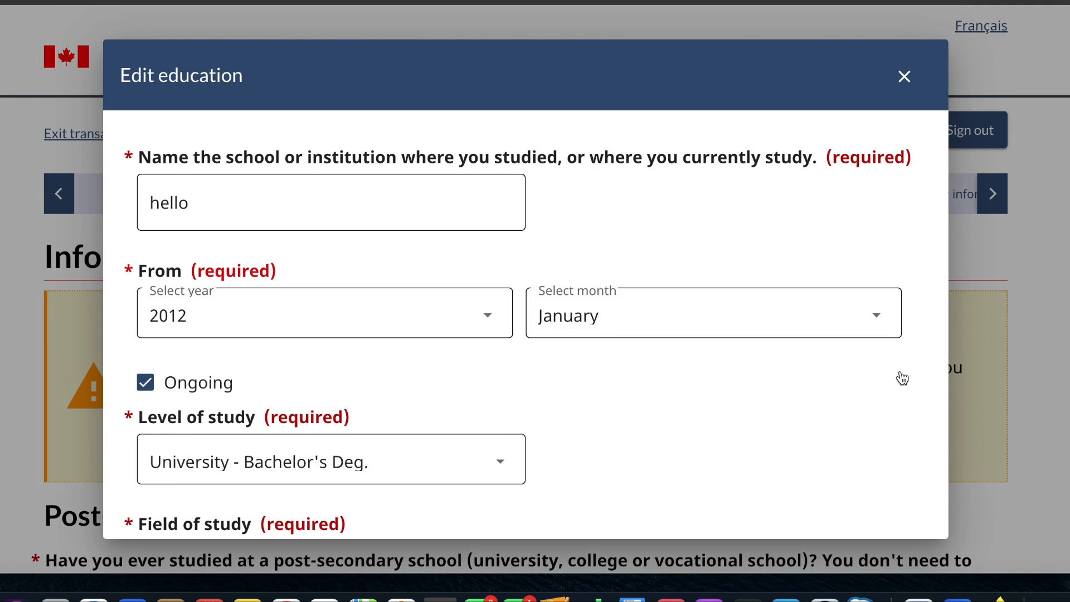
scroll(382, 400, "down", 2)
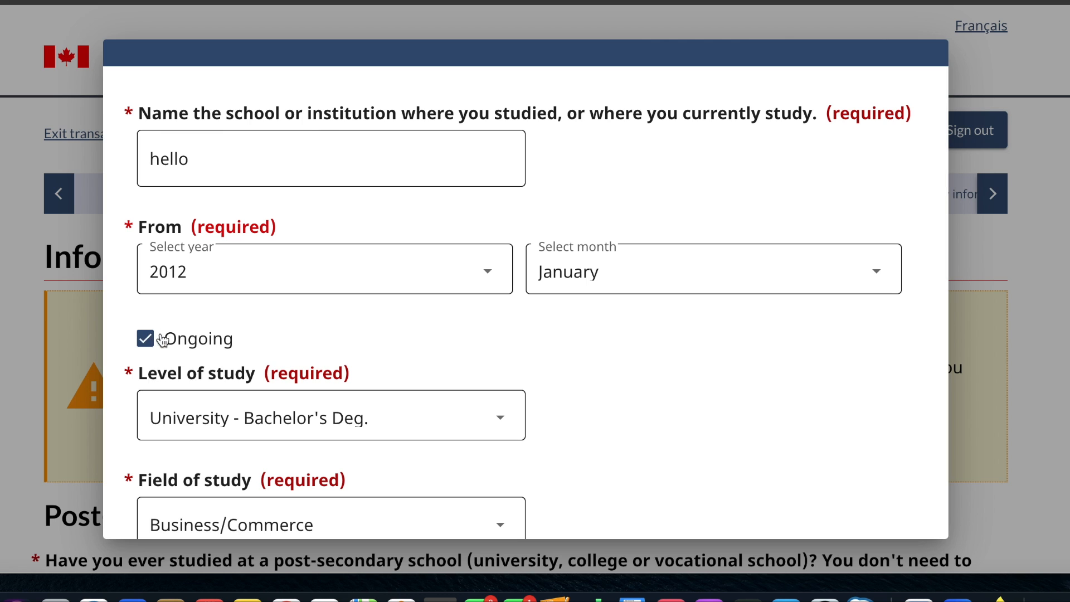
scroll(163, 330, "down", 10)
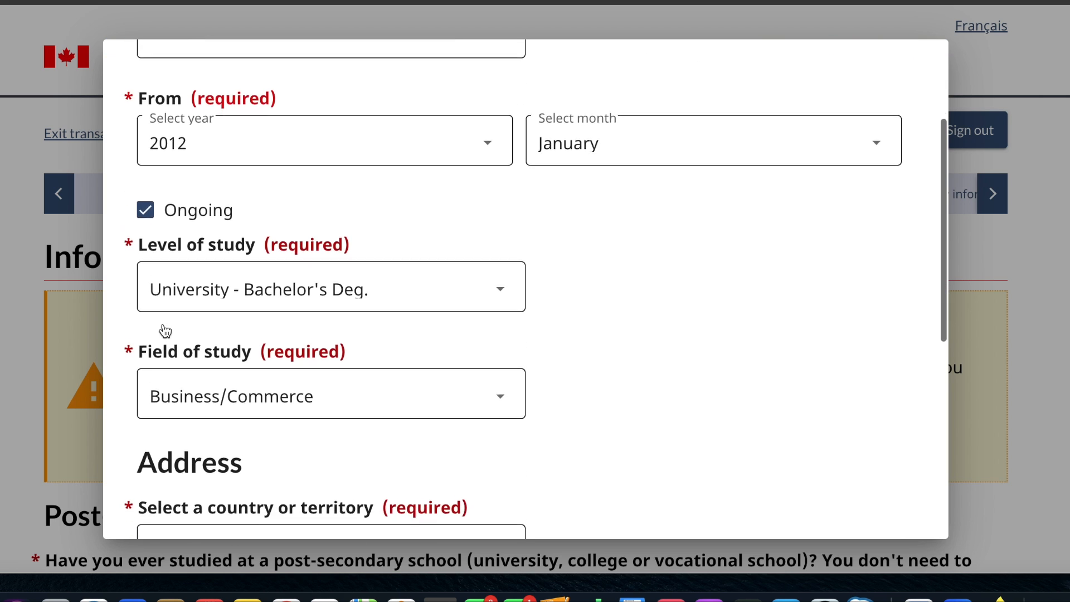
left_click(162, 514)
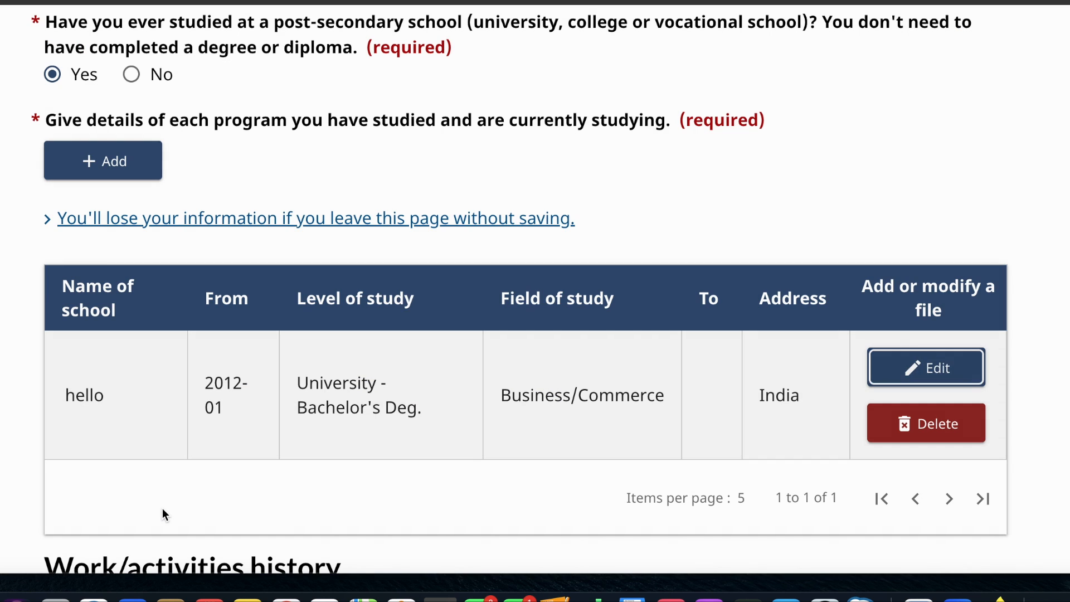
scroll(424, 427, "down", 4)
scroll(423, 427, "up", 1)
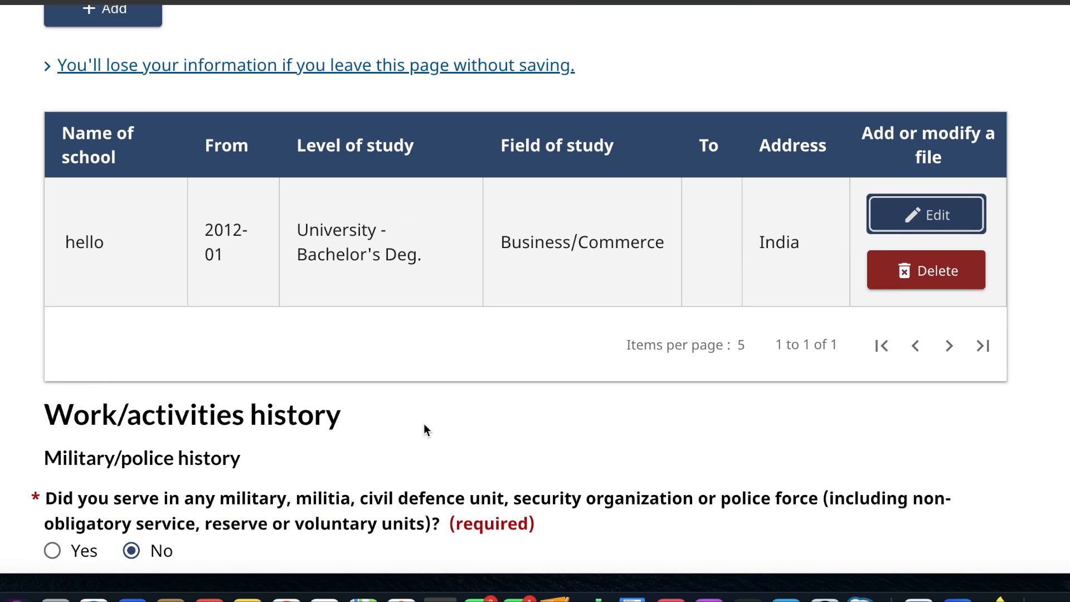
scroll(423, 426, "up", 1)
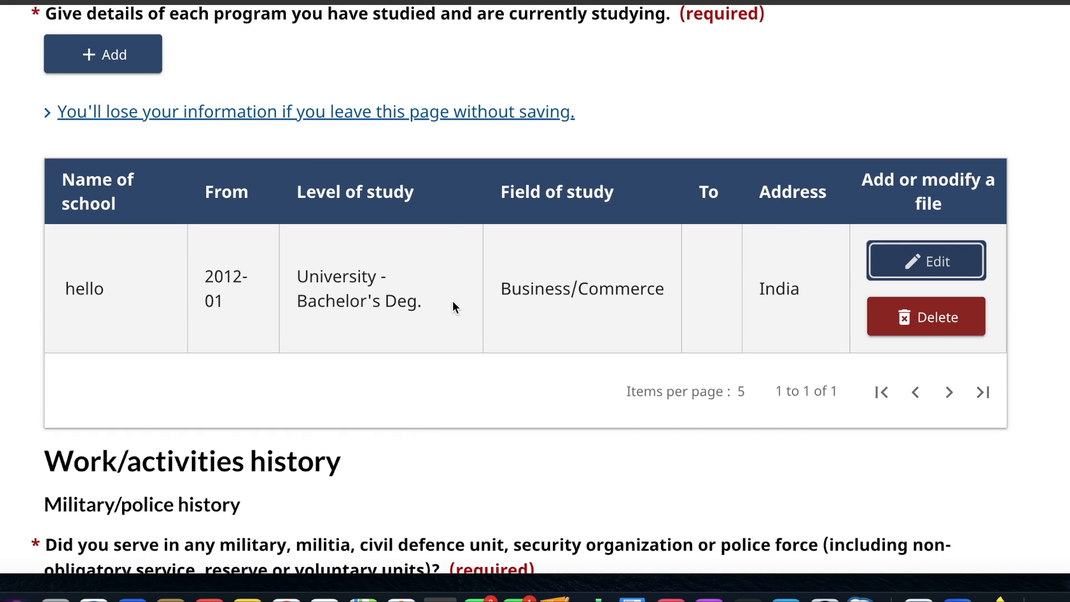
- Check the work and activities table, then save the education and activities history section and continue
scroll(452, 301, "down", 15)
scroll(452, 307, "down", 1)
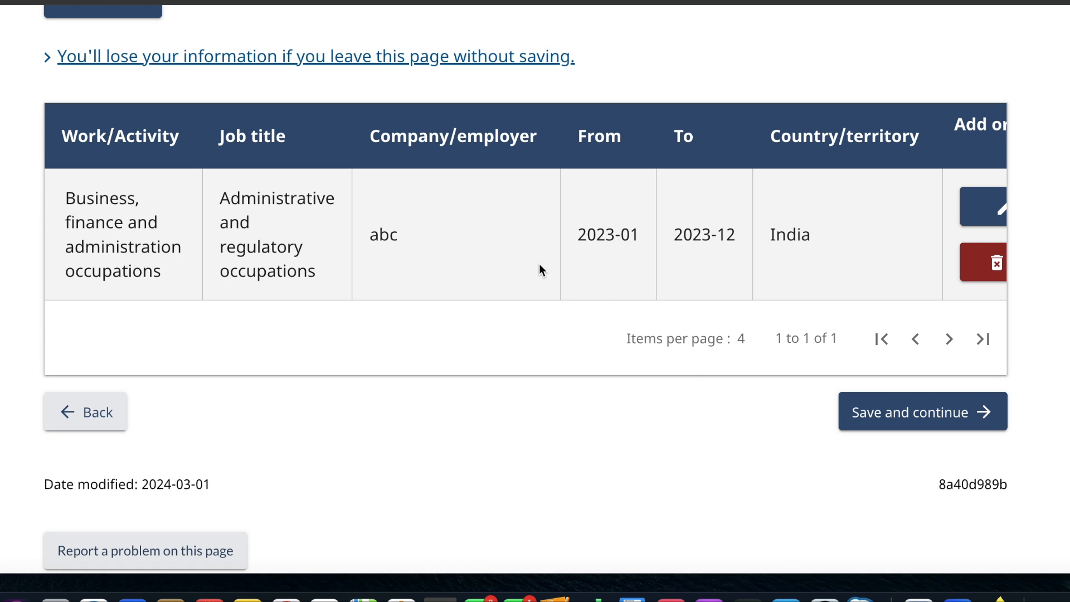
left_click(941, 415)
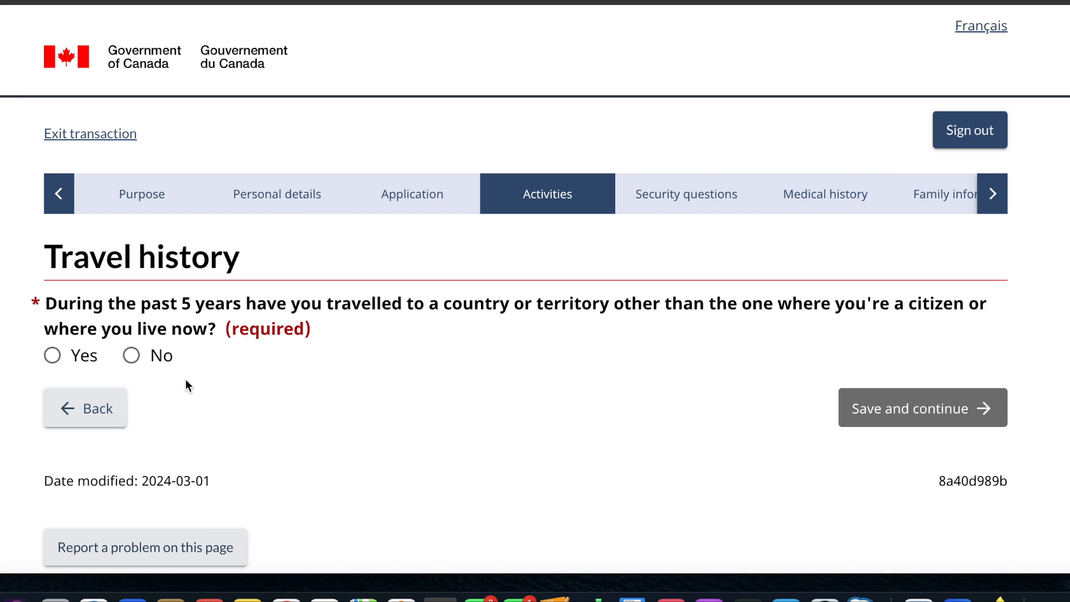
left_click(53, 356)
scroll(347, 464, "down", 5)
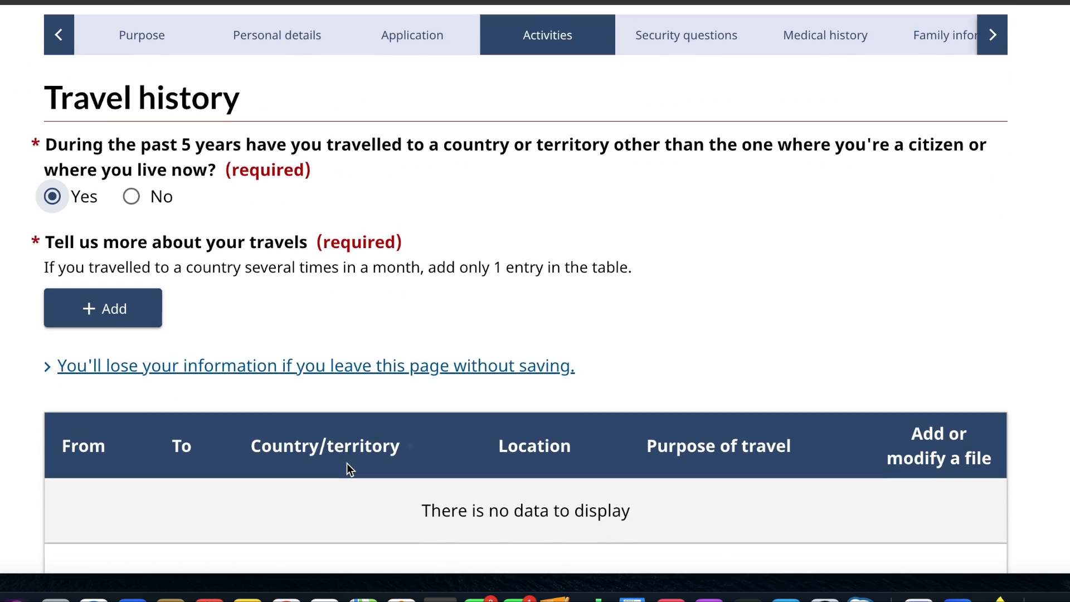
scroll(347, 464, "up", 2)
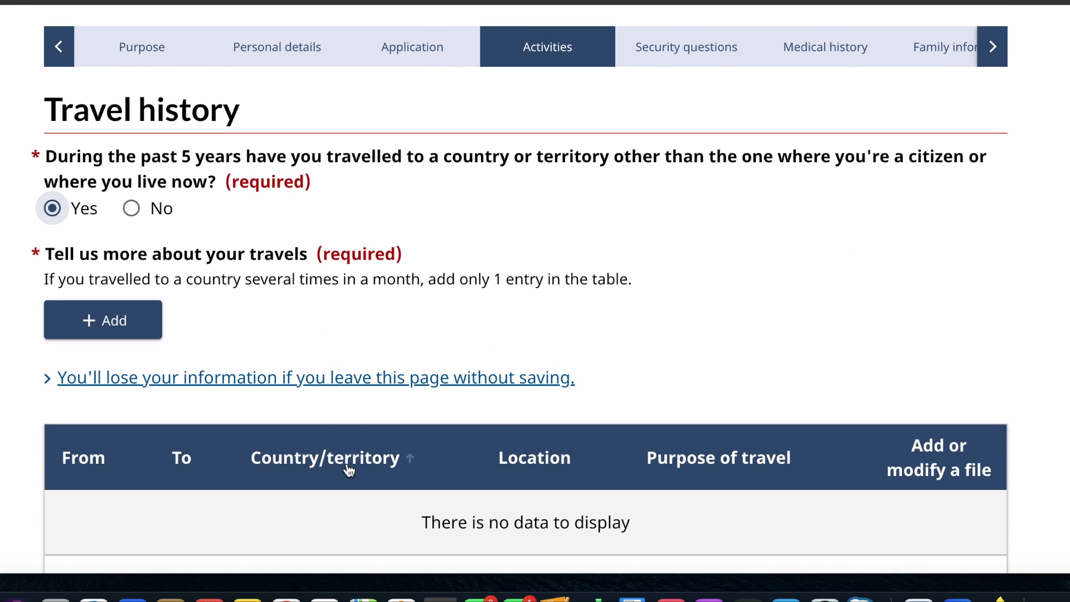
- Answer No to the five-year travel, unauthorized stay and visa refusal questions, saving both travel history pages
left_click(134, 207)
left_click(881, 277)
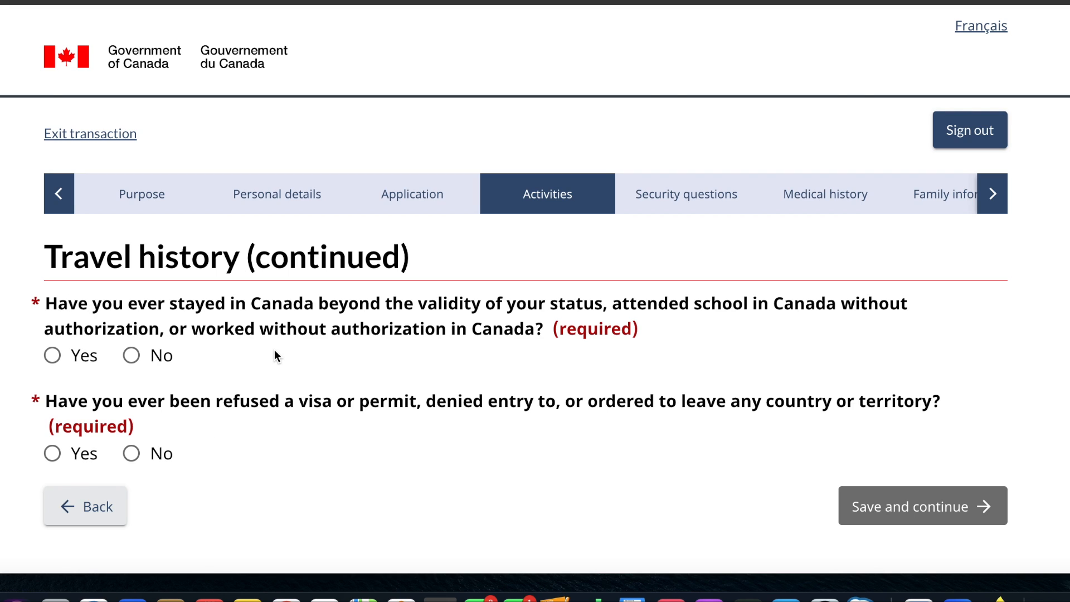
left_click(132, 356)
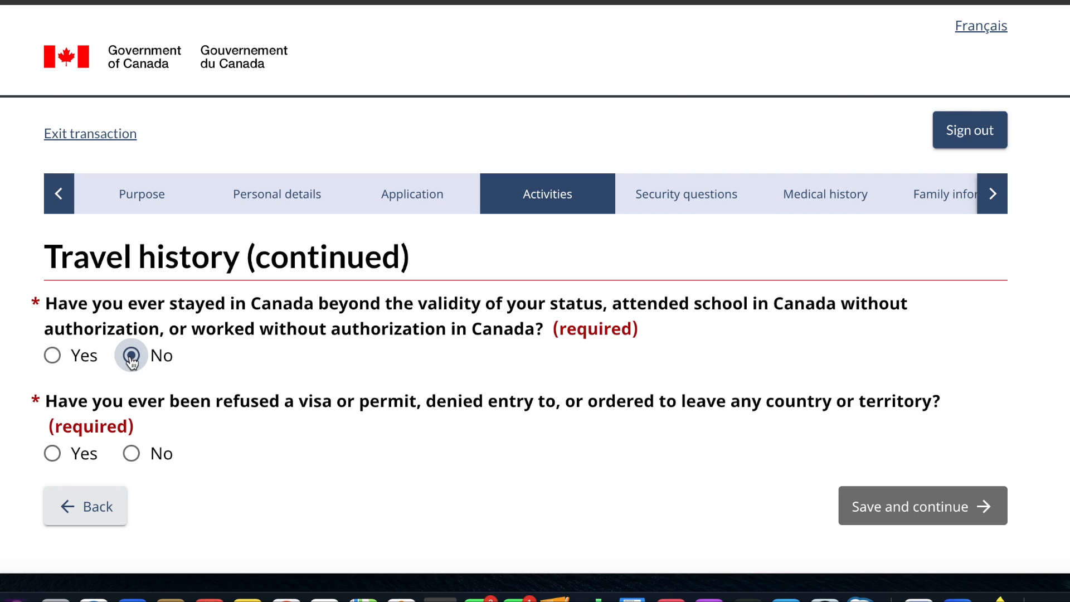
left_click(131, 455)
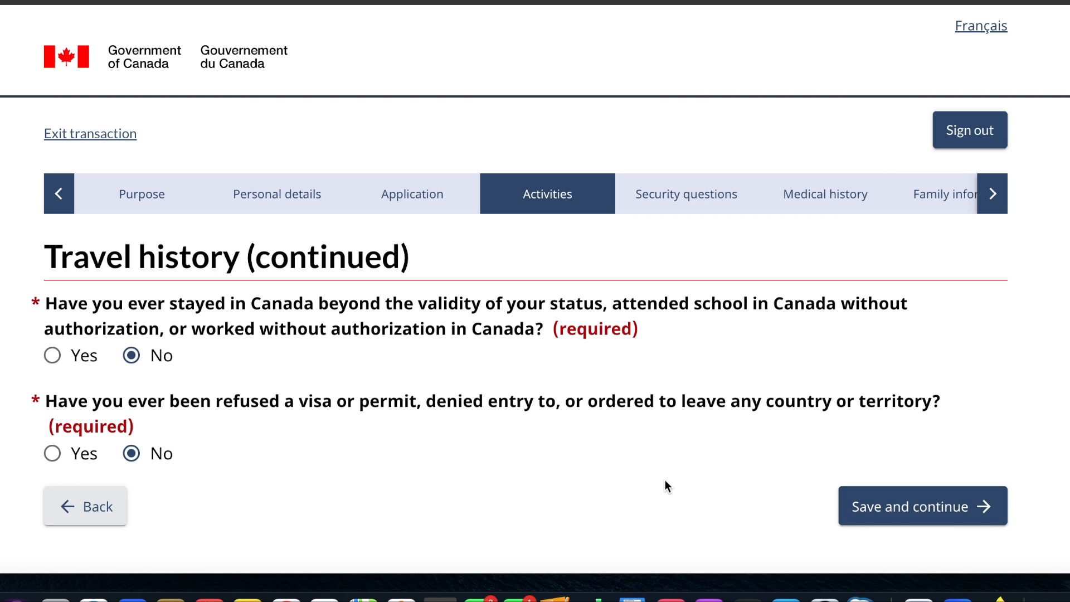
left_click(948, 508)
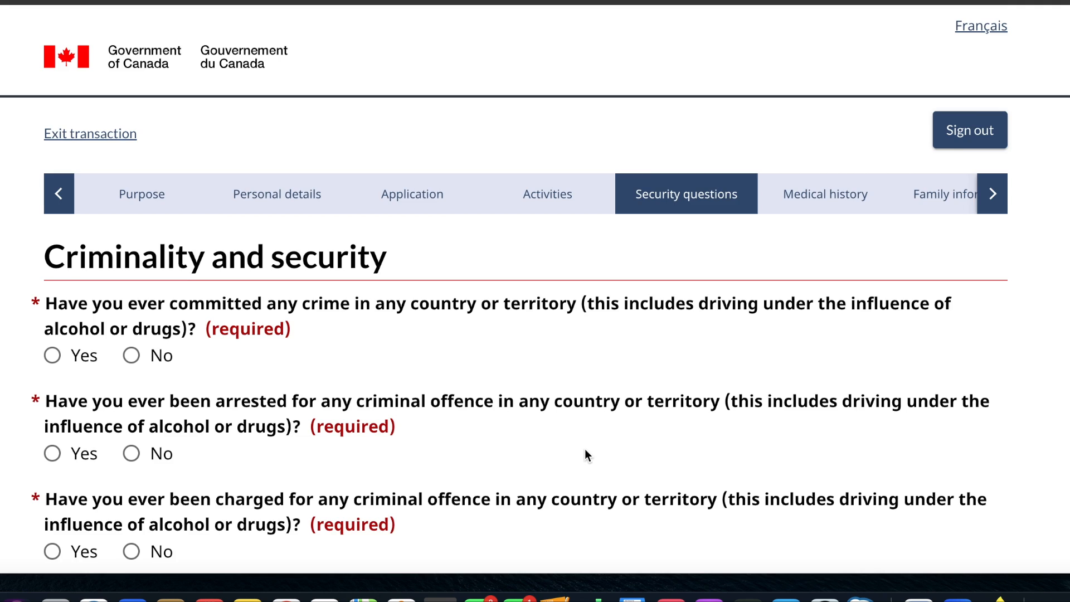
- Answer No to all four criminality and security questions on crimes, arrests, charges and convictions, and save the page
scroll(584, 449, "down", 4)
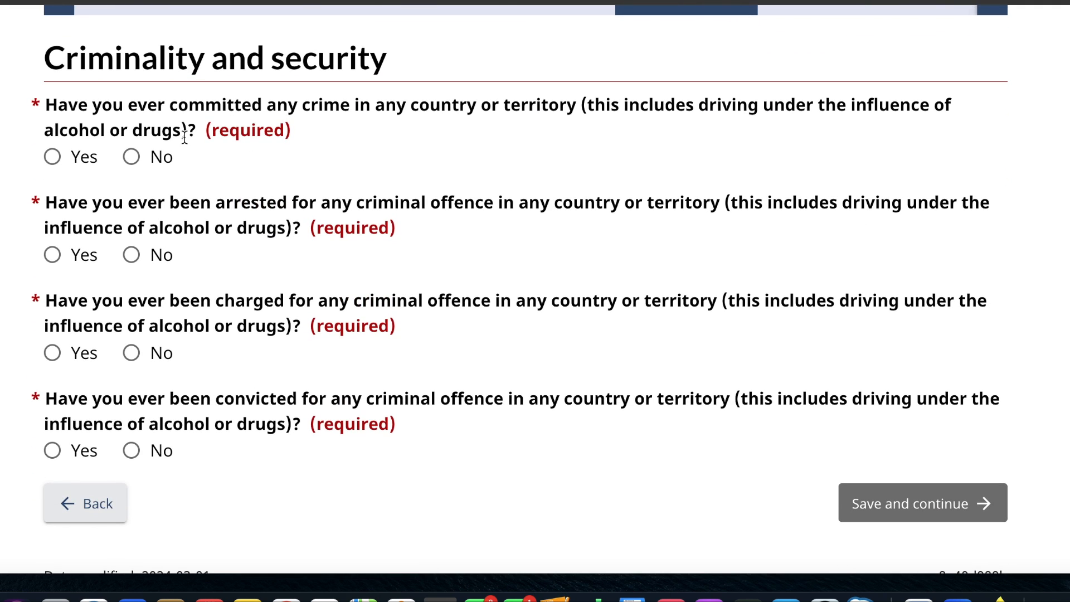
left_click(132, 158)
left_click(132, 256)
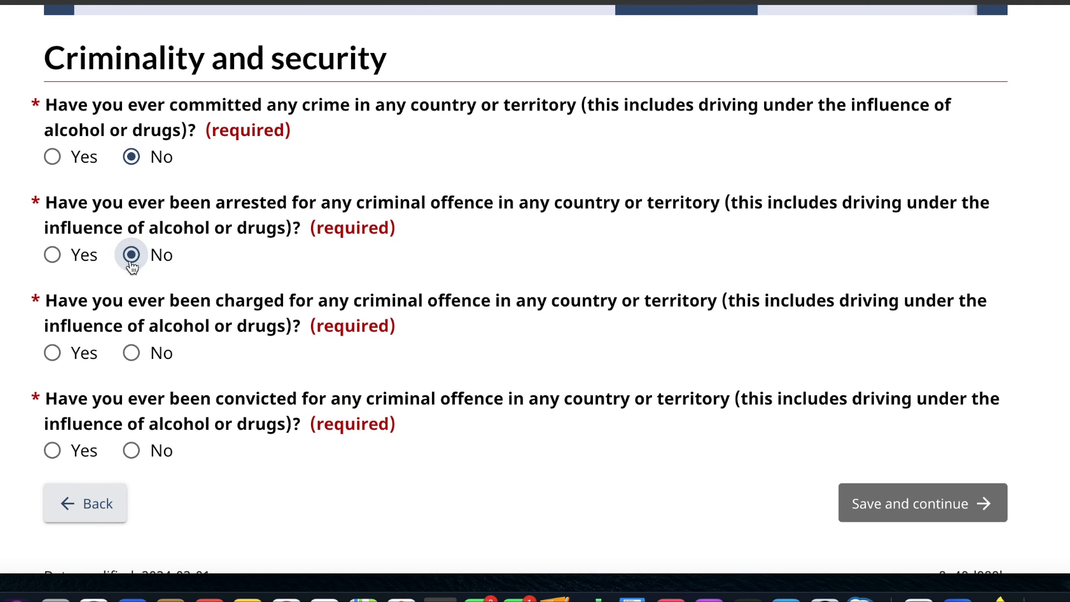
left_click(131, 353)
left_click(131, 451)
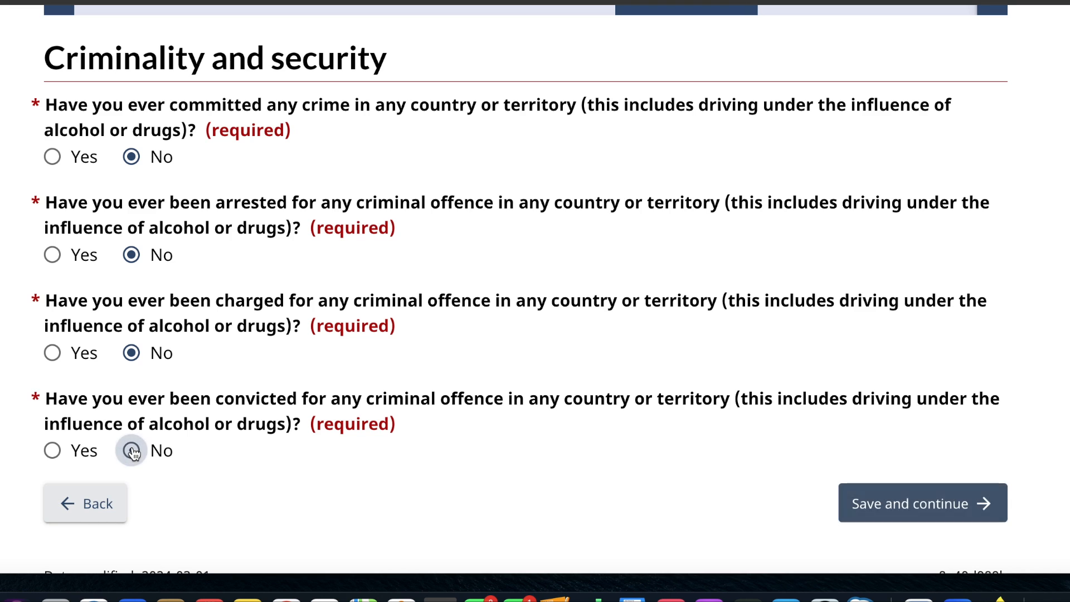
left_click(869, 508)
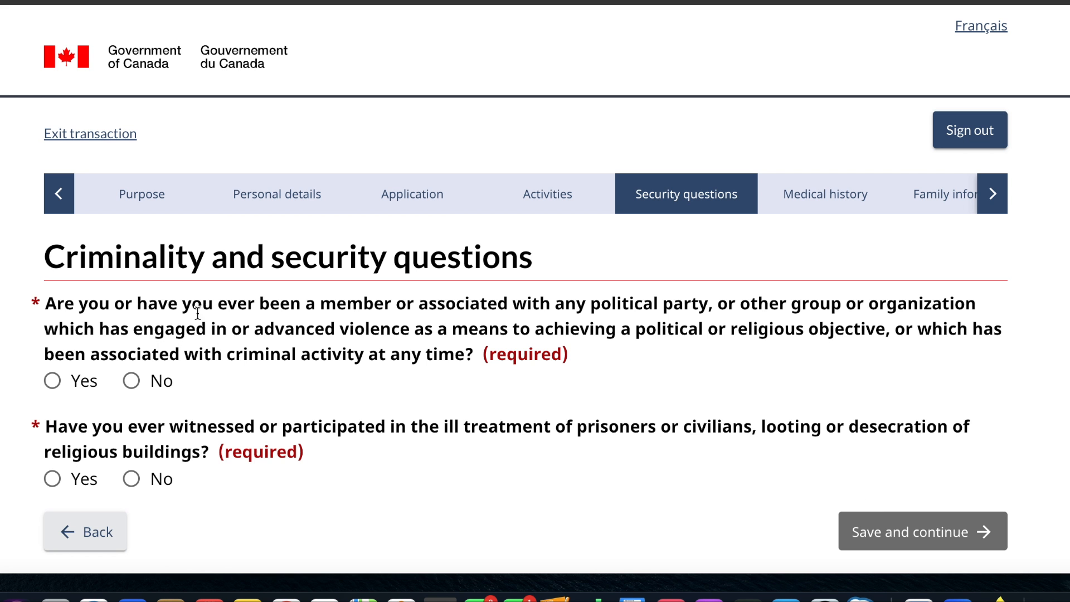
- Answer No to every question on the remaining security pages and save each page to reach the medical history
left_click(131, 381)
left_click(131, 480)
left_click(919, 527)
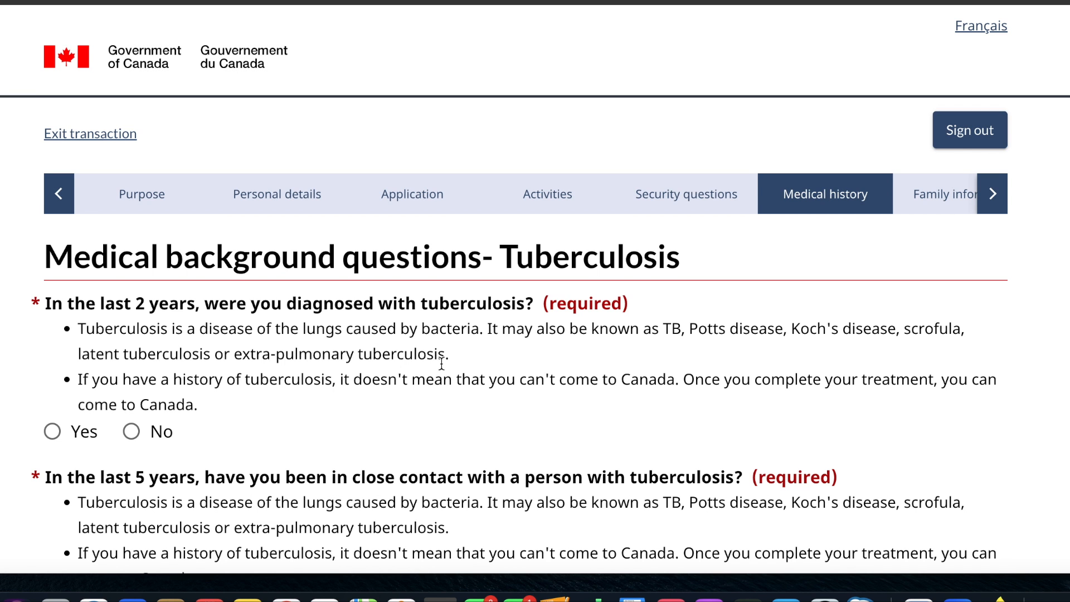
scroll(442, 363, "down", 5)
left_click(131, 168)
left_click(132, 342)
left_click(934, 387)
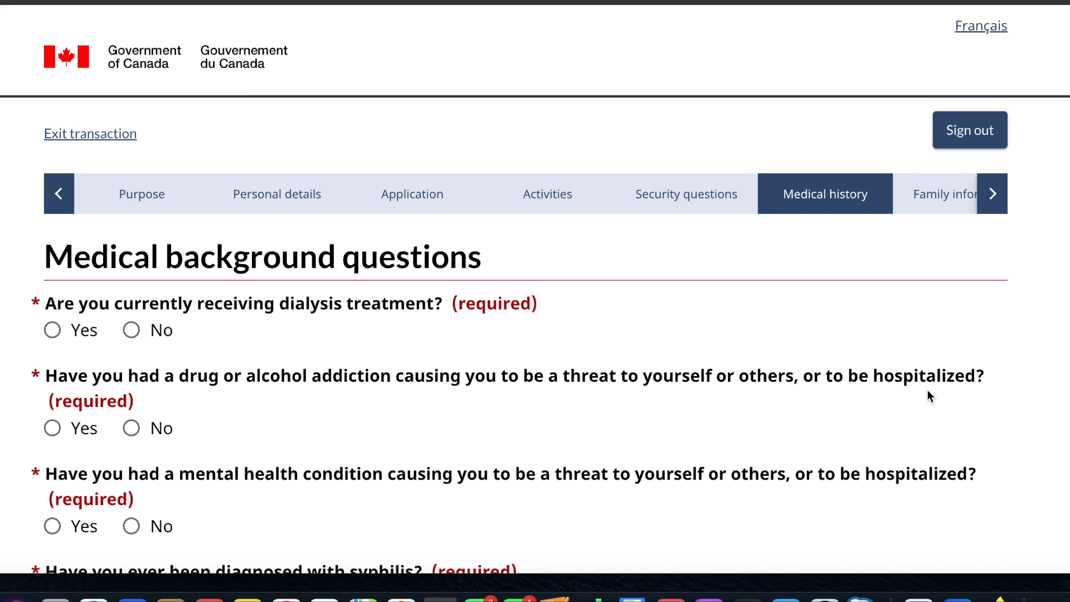
- Answer No to the dialysis, addiction, mental health and syphilis questions, then save the medical background page
left_click(131, 330)
left_click(141, 426)
scroll(159, 412, "down", 3)
left_click(133, 361)
left_click(131, 507)
scroll(696, 454, "down", 2)
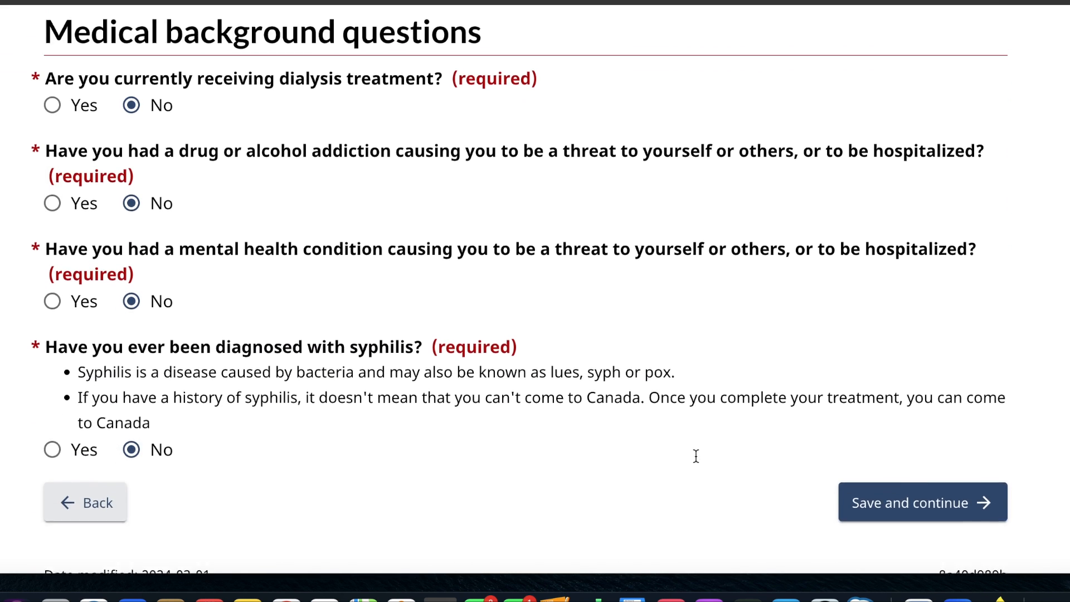
left_click(902, 440)
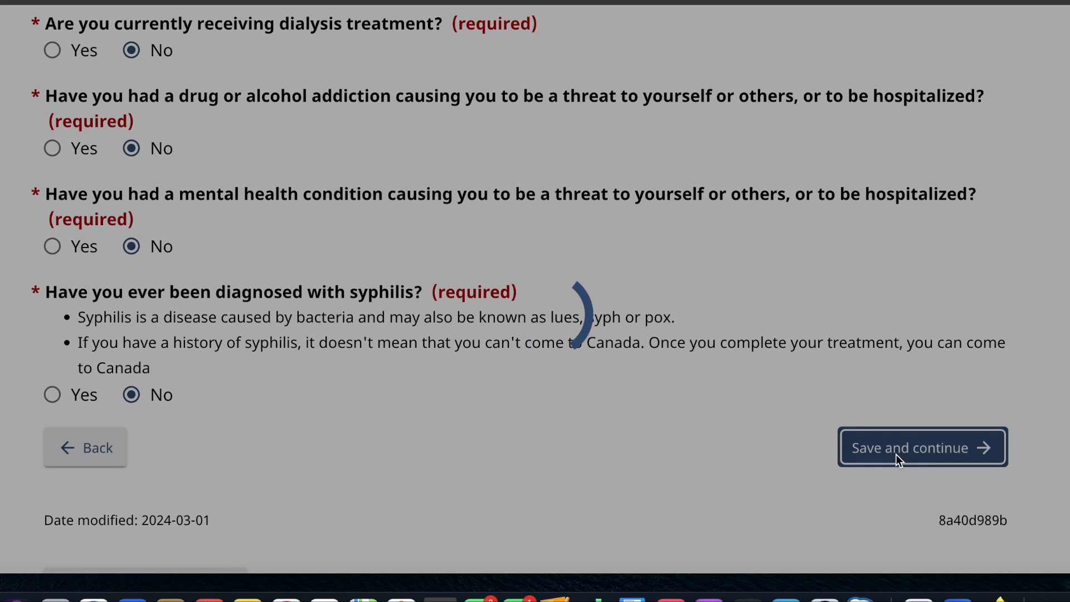
- Set the current marital status to Single and save the page
scroll(543, 401, "down", 3)
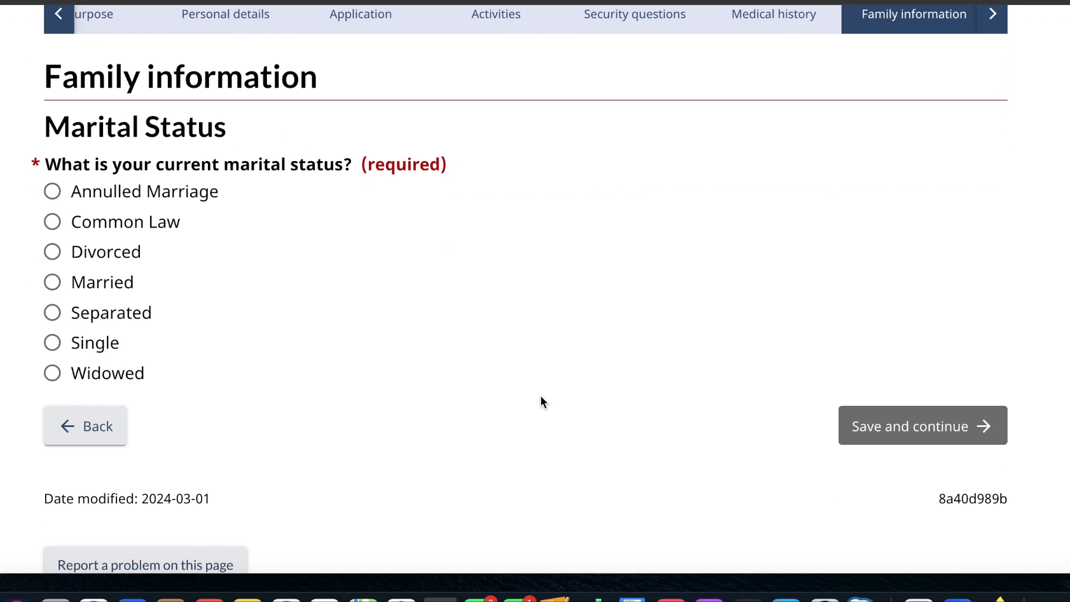
left_click(53, 345)
left_click(864, 416)
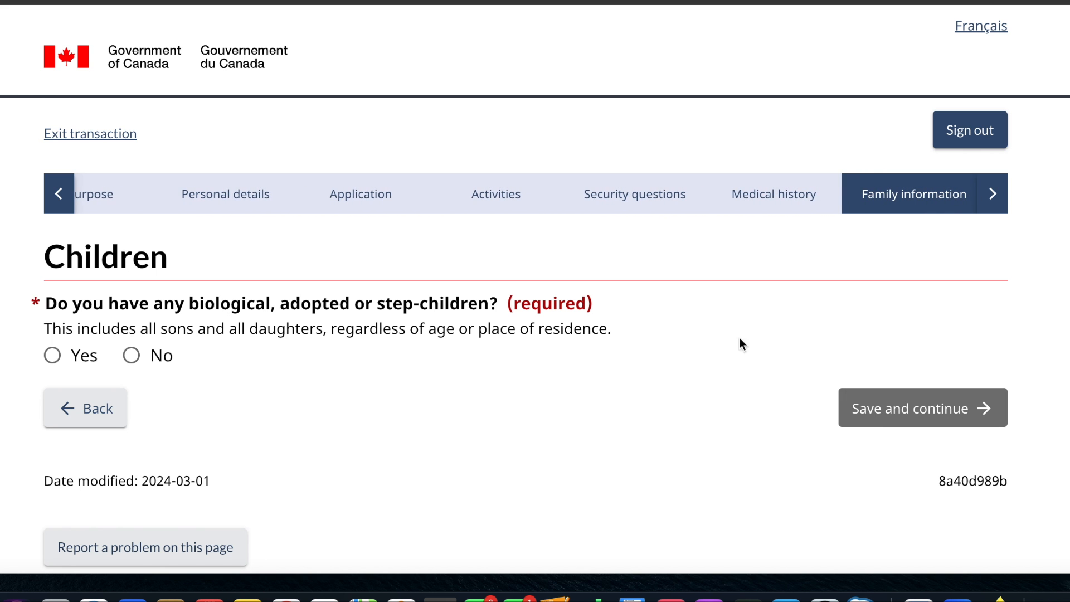
- Answer No to having children, acknowledge that no children are being declared, and save the page
left_click(130, 368)
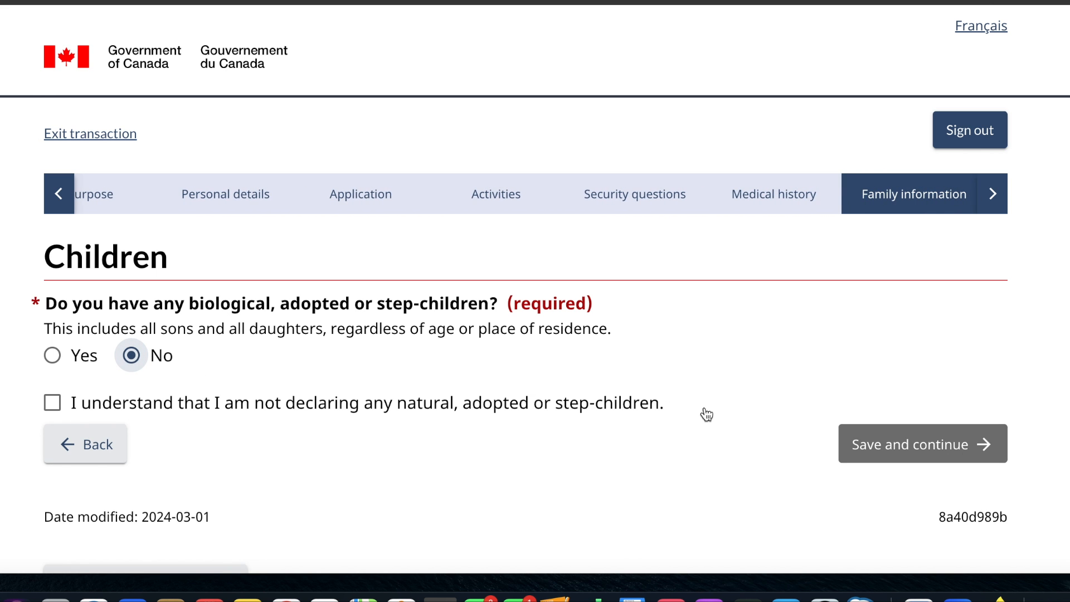
left_click(53, 402)
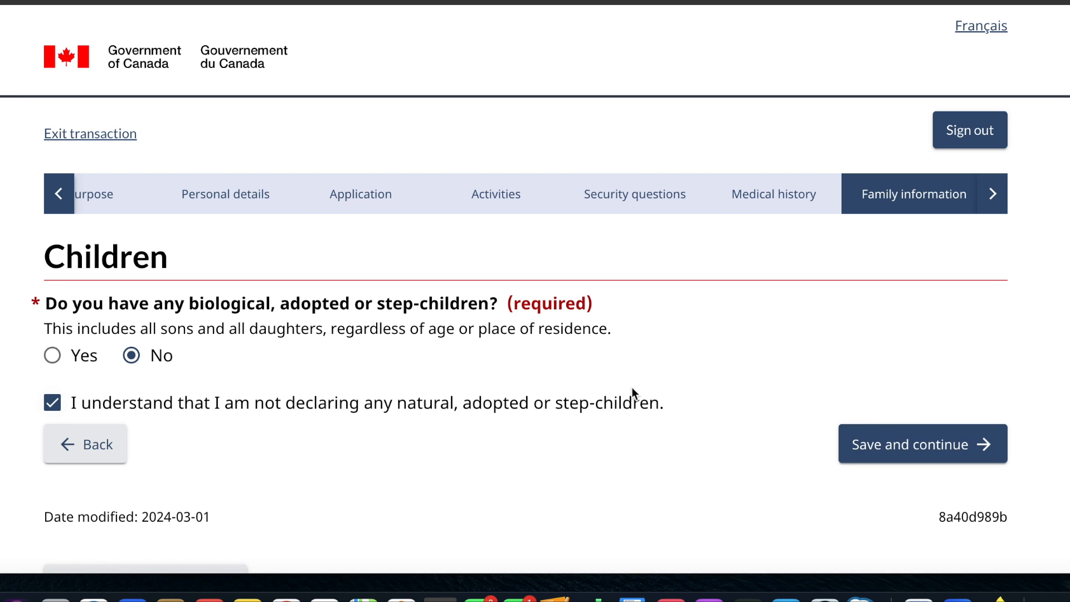
left_click(883, 446)
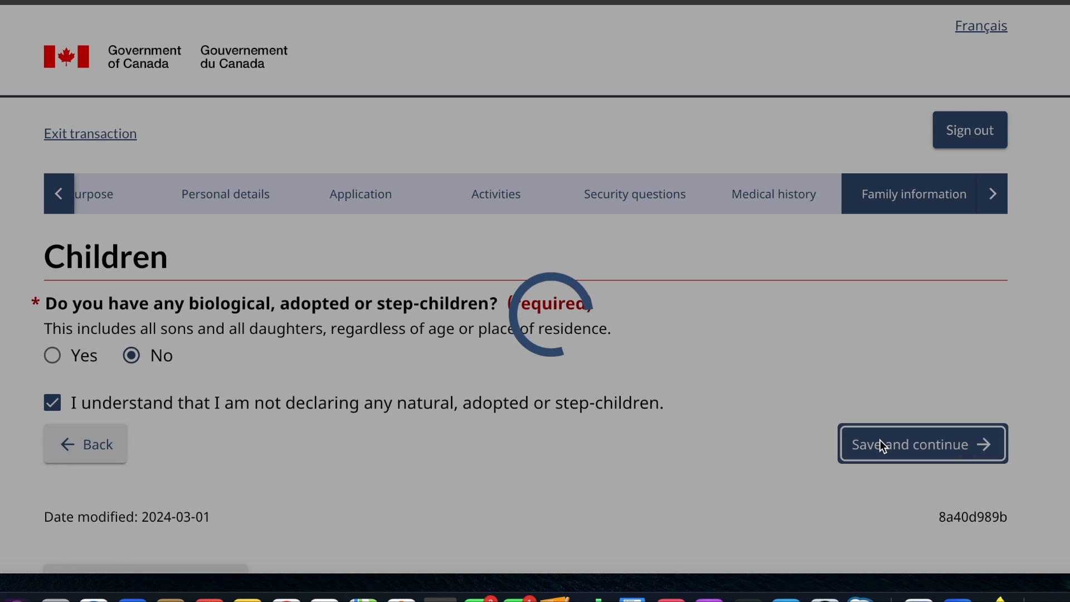
- Start a new parent entry with the placeholder surname name and given name father
scroll(433, 389, "down", 3)
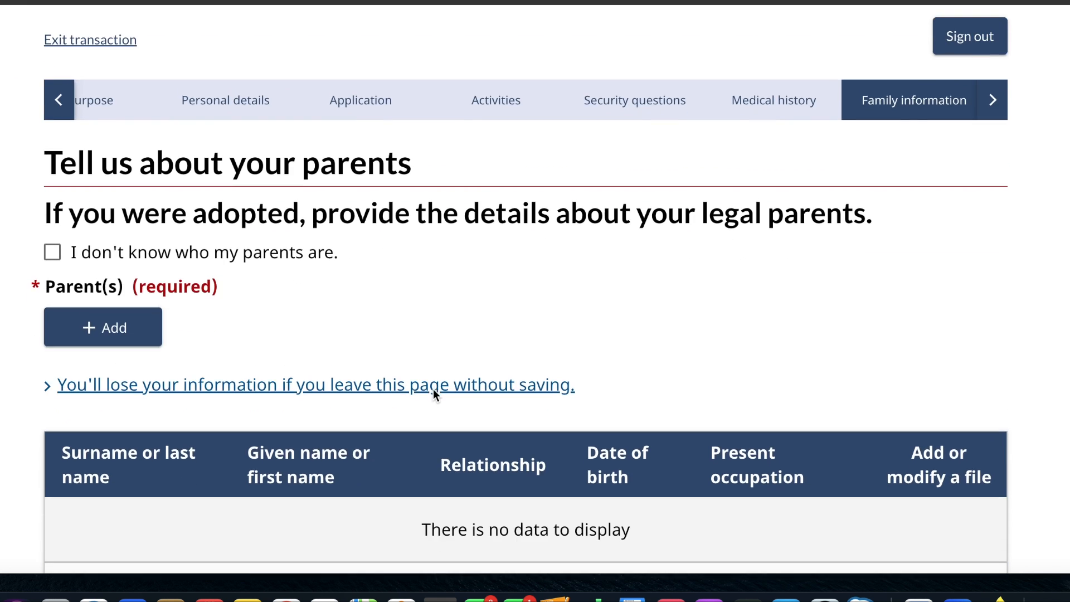
scroll(433, 389, "down", 2)
scroll(433, 389, "up", 1)
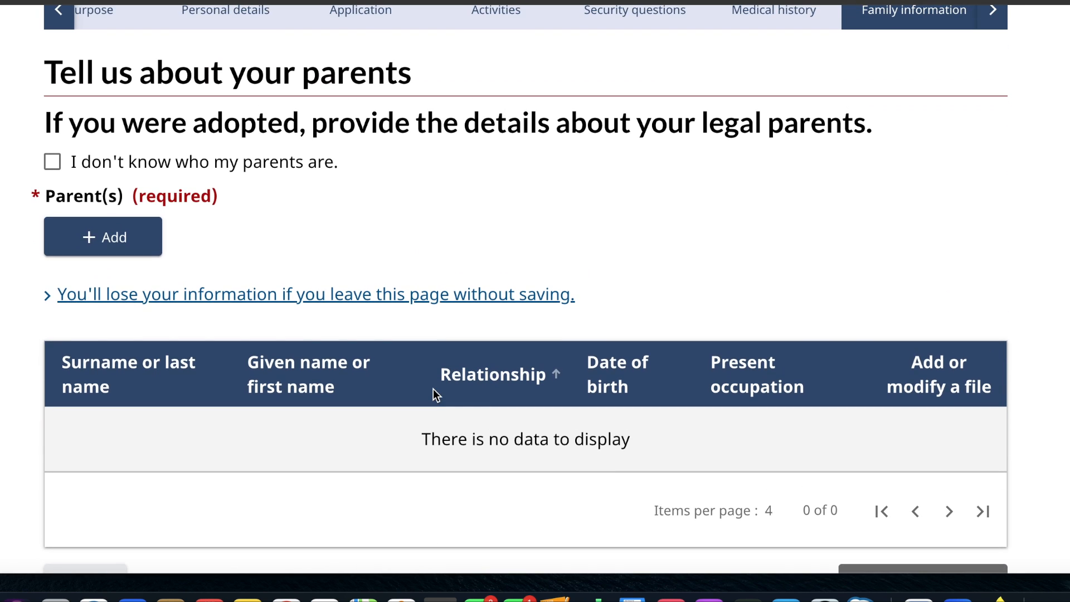
left_click(153, 237)
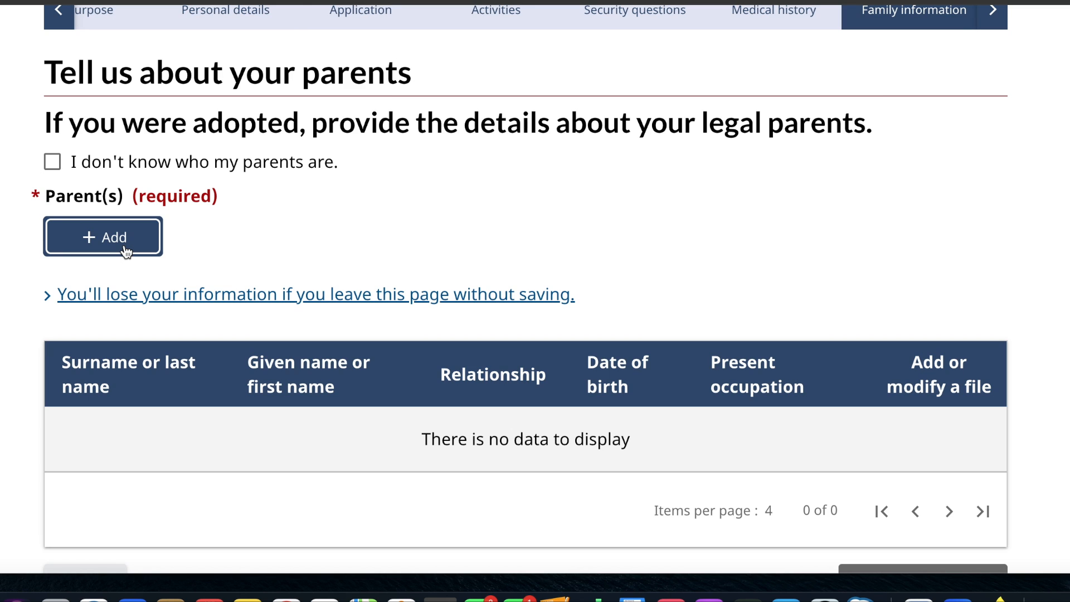
left_click(126, 251)
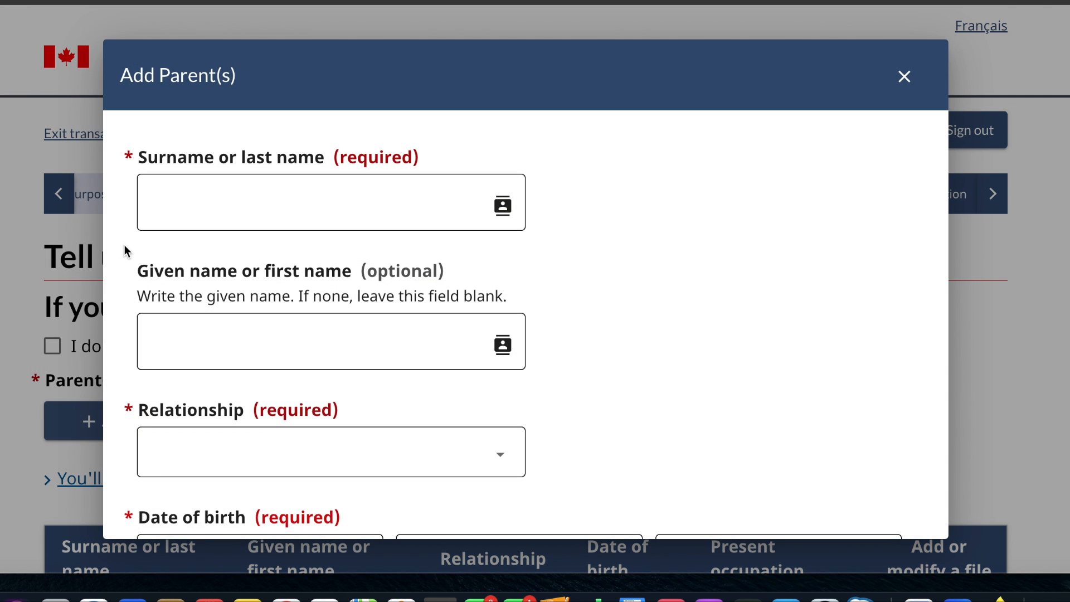
left_click(217, 211)
type("name")
left_click(187, 344)
type("father")
scroll(251, 332, "down", 3)
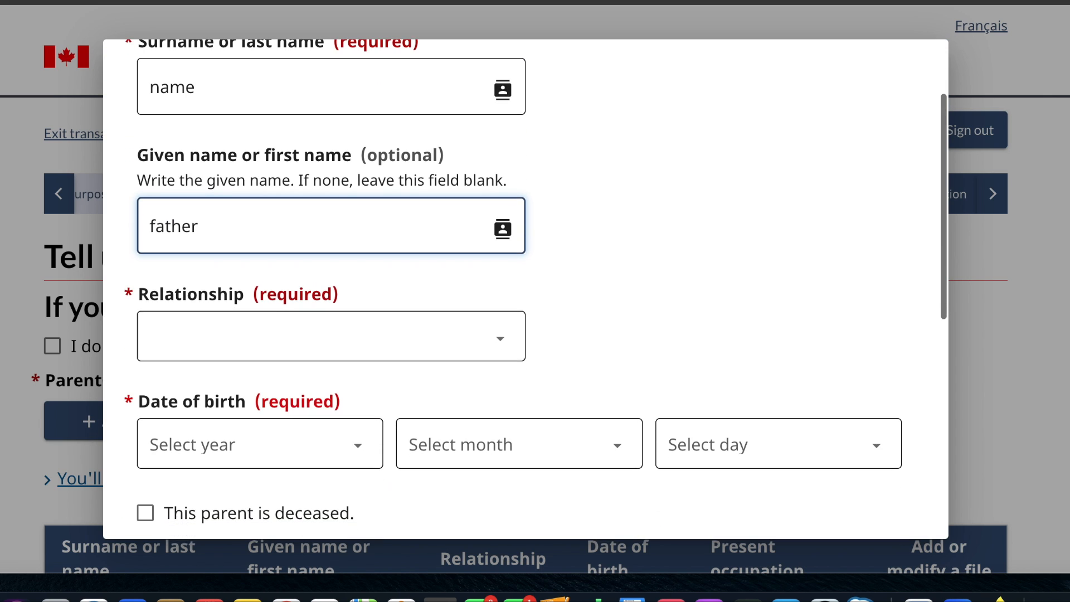
- Set the parent's relationship to Father and select the father's year, month and day of birth
left_click(251, 333)
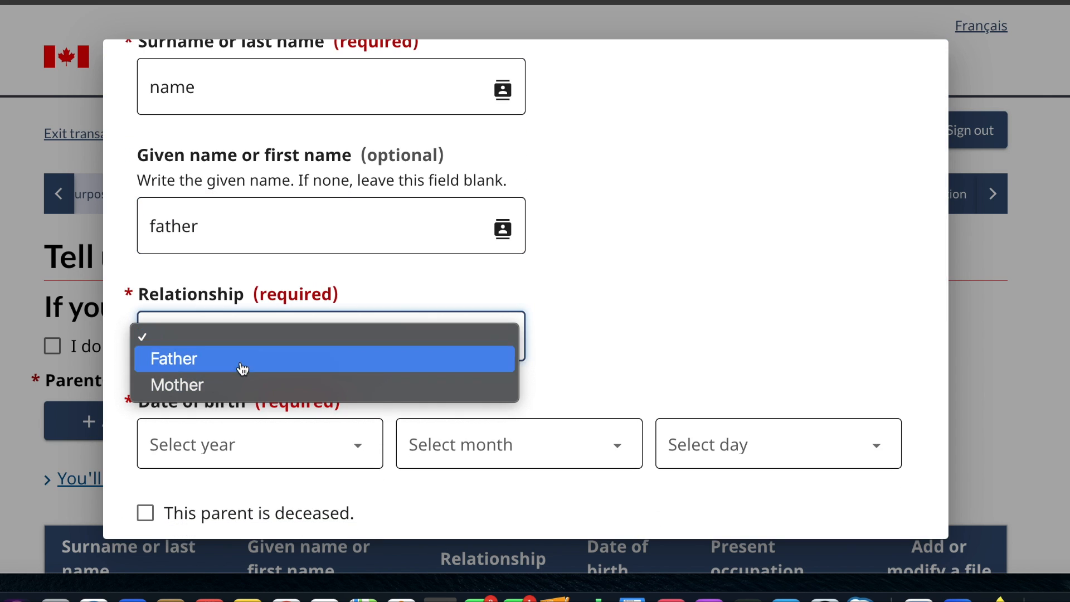
left_click(238, 364)
scroll(240, 366, "down", 7)
left_click(298, 124)
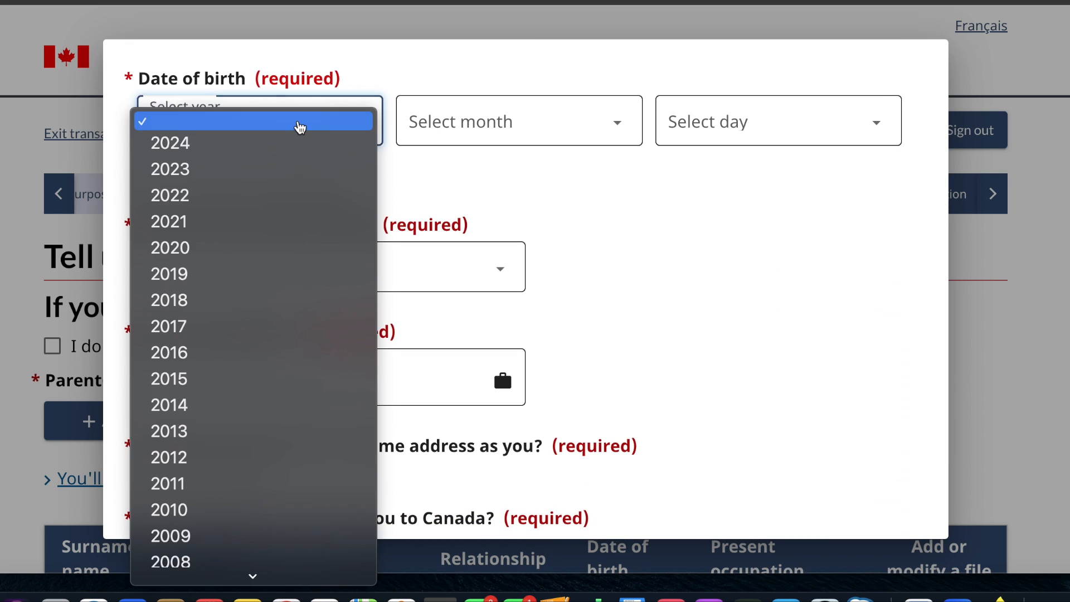
scroll(212, 524, "down", 5)
scroll(212, 524, "down", 5)
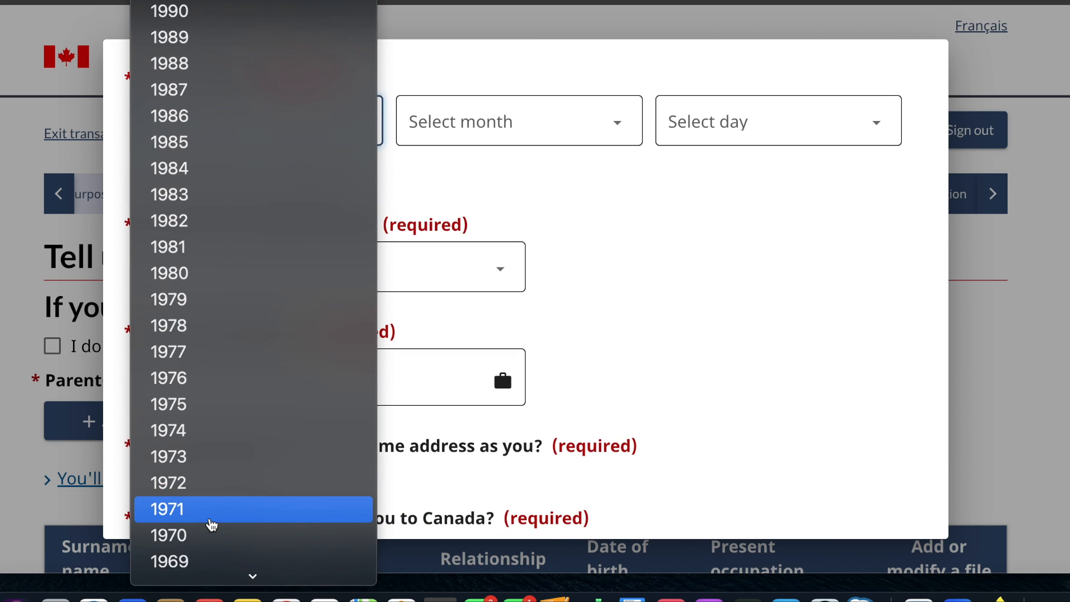
left_click(212, 514)
left_click(526, 133)
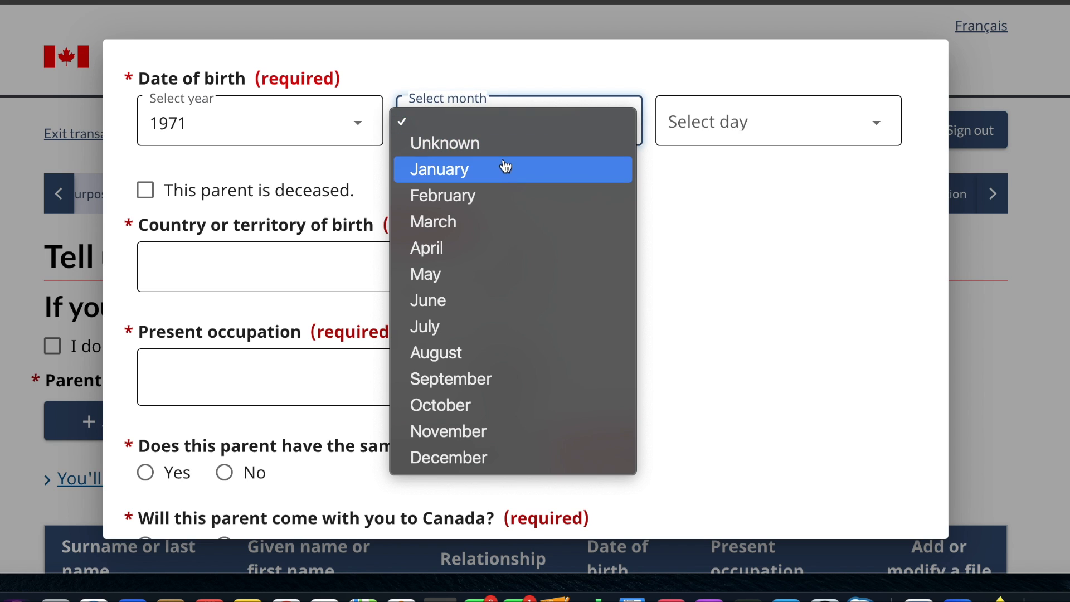
left_click(489, 177)
left_click(743, 110)
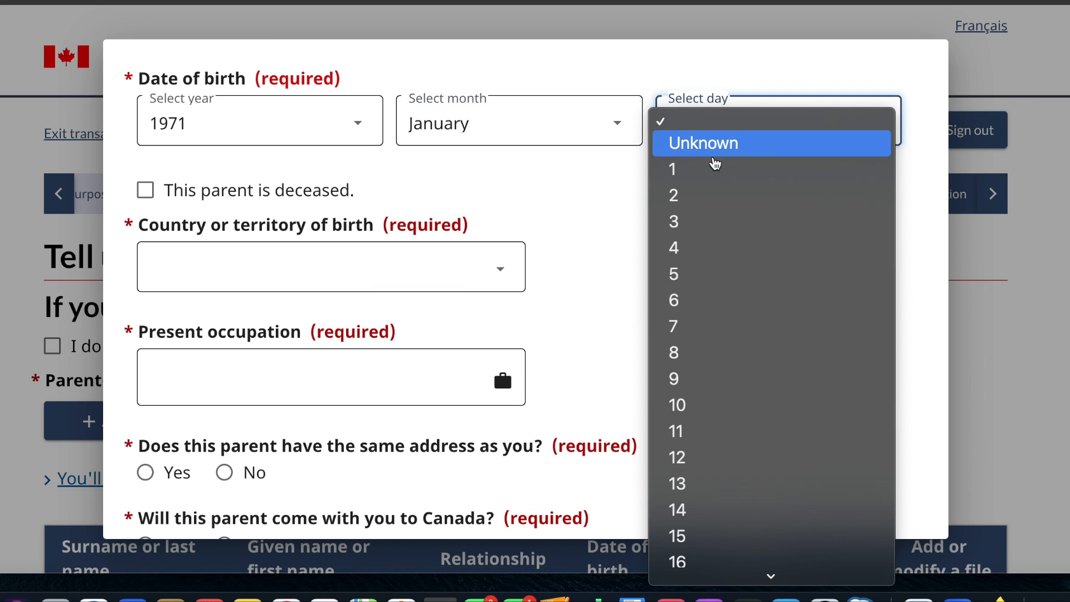
left_click(711, 169)
- Set the father's country of birth to India and enter worker as his present occupation
left_click(443, 265)
type("in")
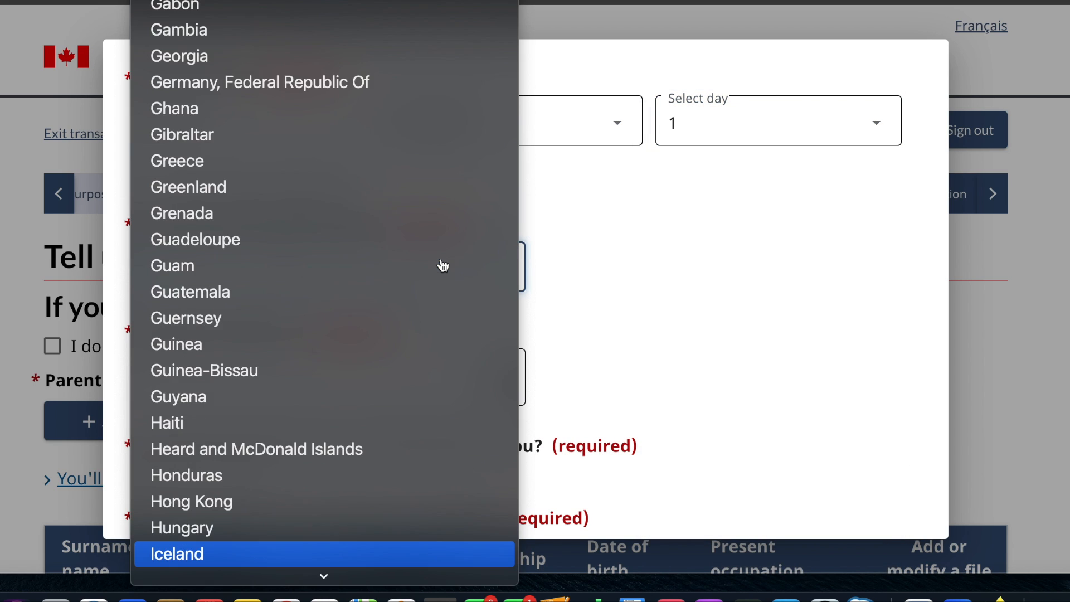
key("Return")
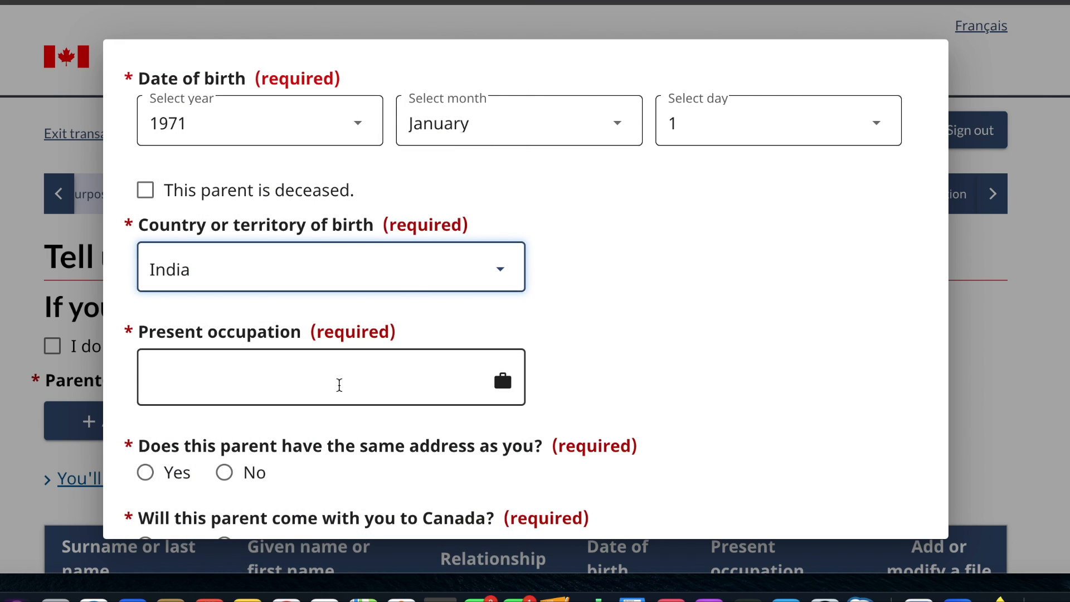
scroll(337, 385, "down", 3)
left_click(358, 213)
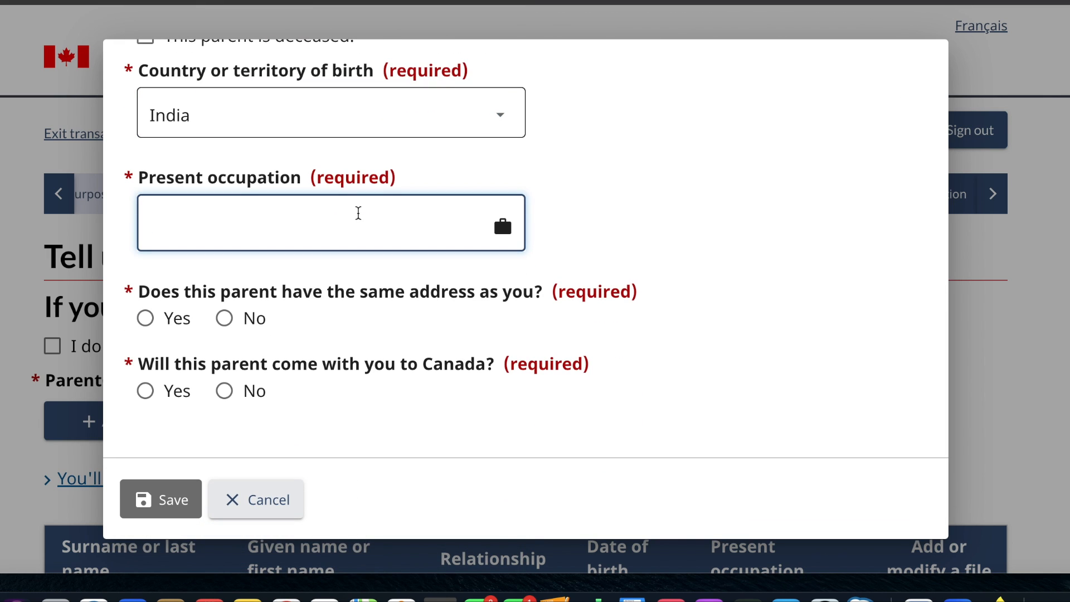
type("worker")
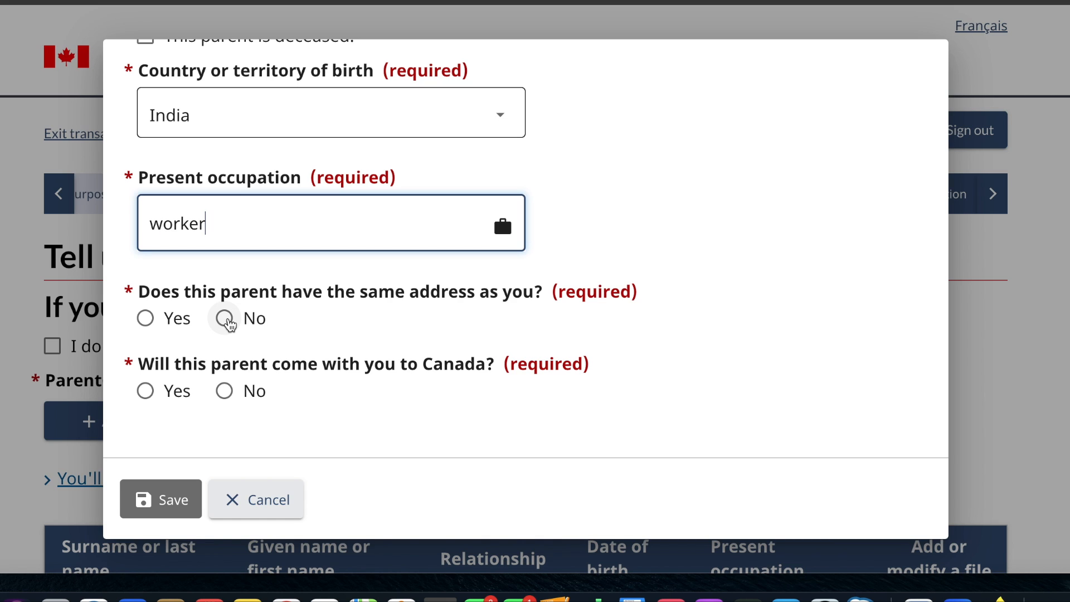
- Answer Yes to the father sharing the applicant's address and No to him coming to Canada, then save the entry
left_click(229, 323)
left_click(145, 318)
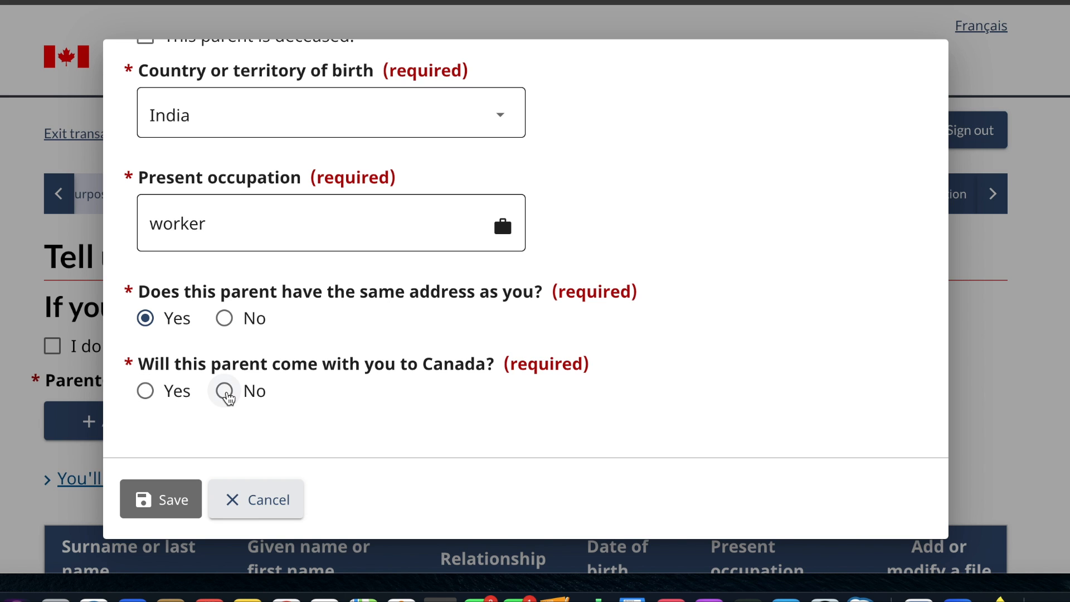
left_click(224, 391)
left_click(178, 498)
- Add a second parent with the placeholder surname name, given name mother and relationship Mother
scroll(172, 497, "down", 5)
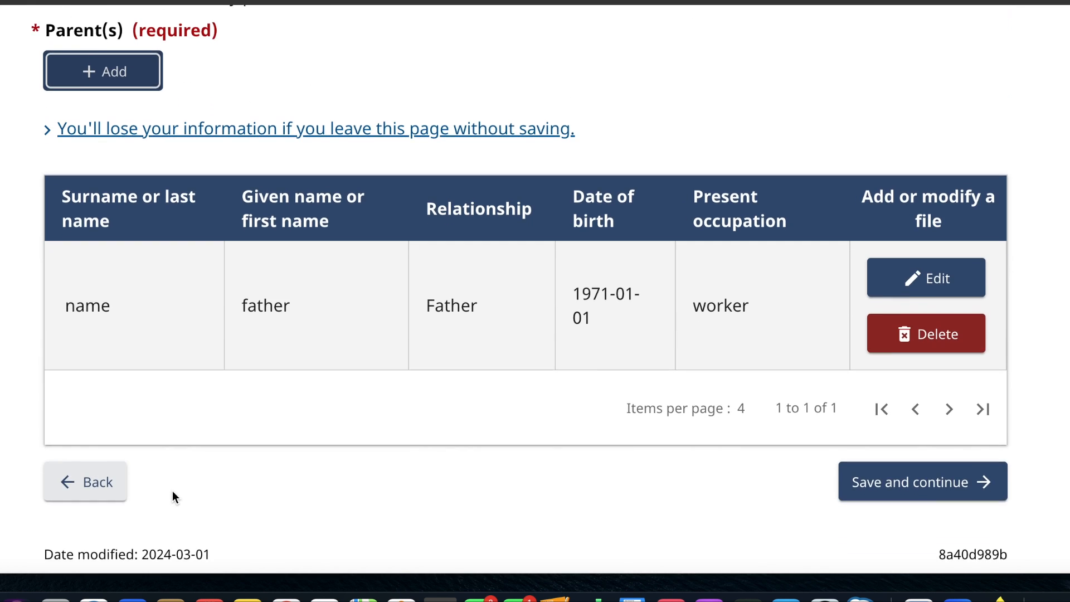
scroll(172, 491, "down", 2)
scroll(160, 217, "up", 2)
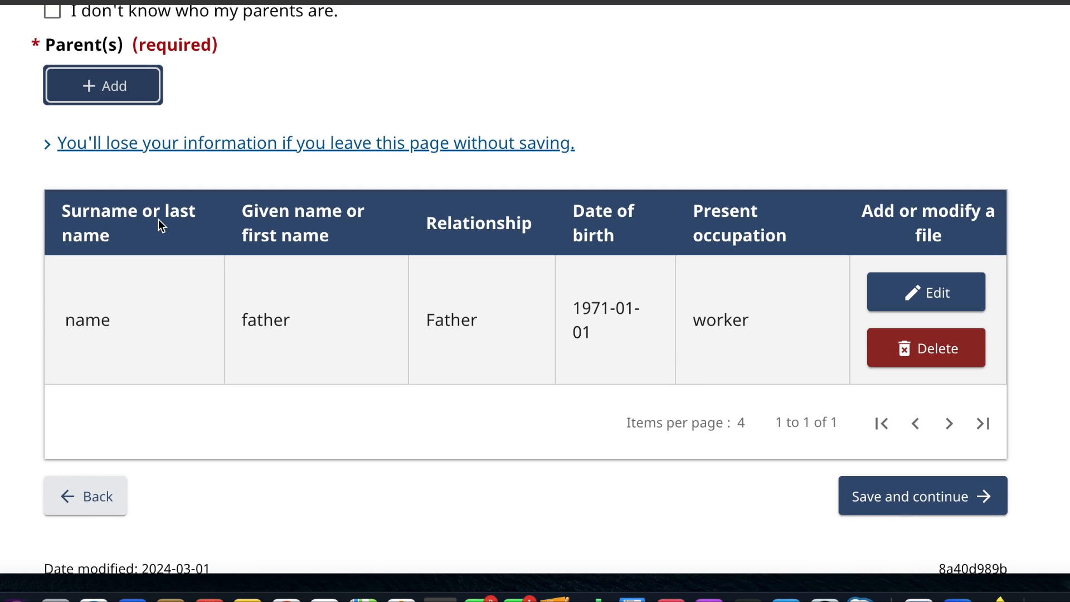
left_click(118, 90)
left_click(191, 218)
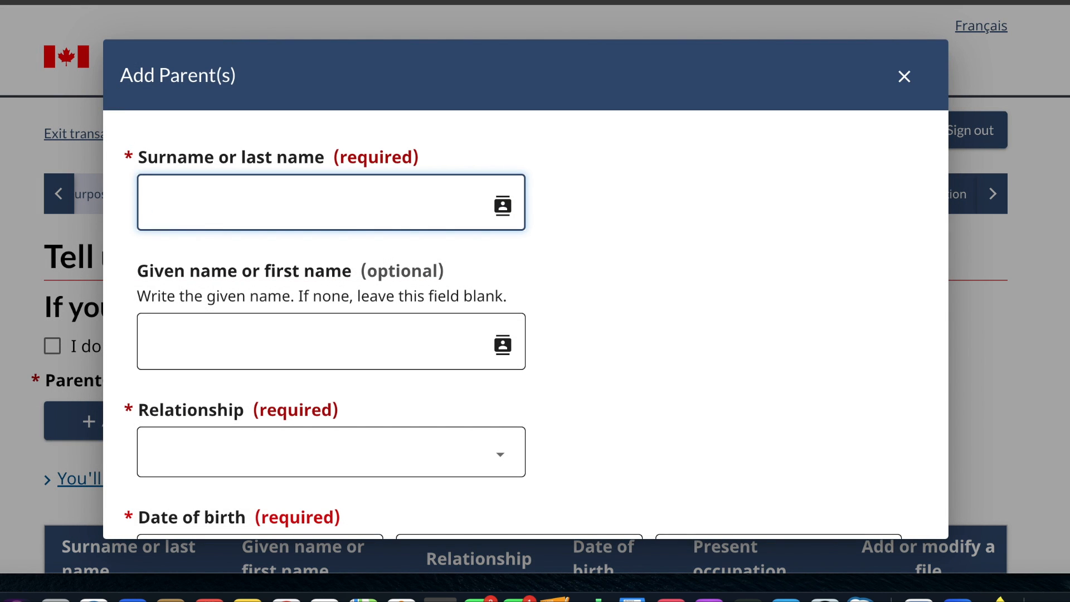
type("name")
left_click(211, 352)
type("mother")
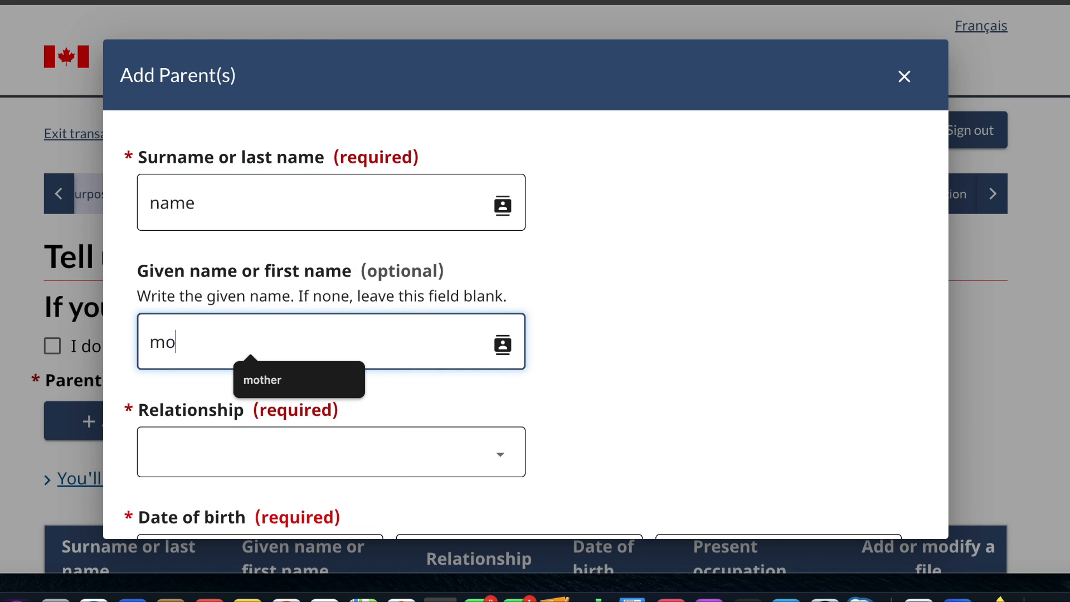
left_click(214, 468)
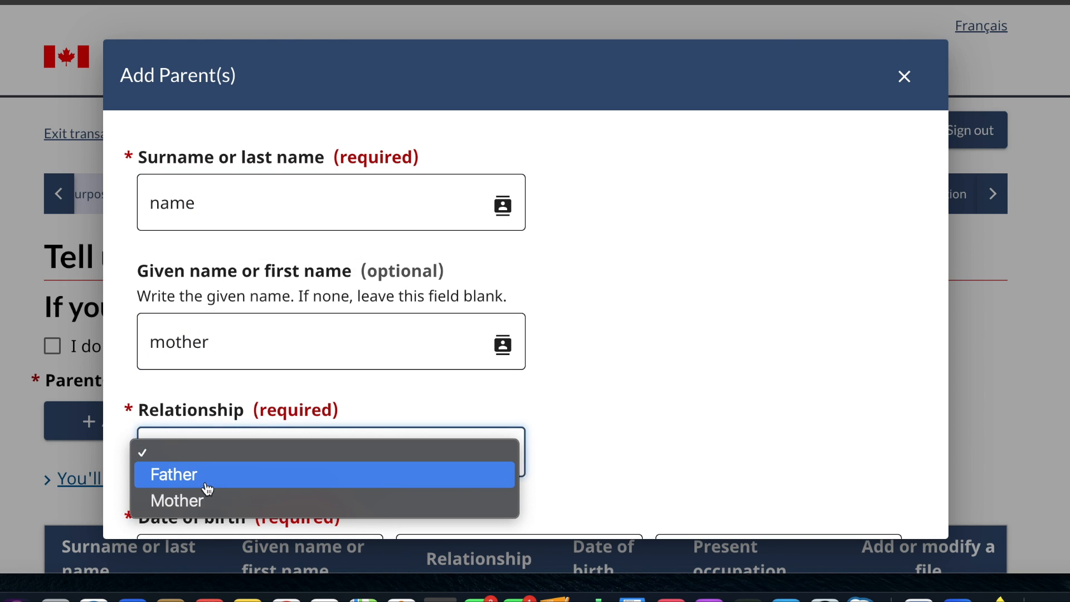
left_click(203, 503)
- Select the year, month and day of the mother's date of birth
scroll(202, 500, "down", 5)
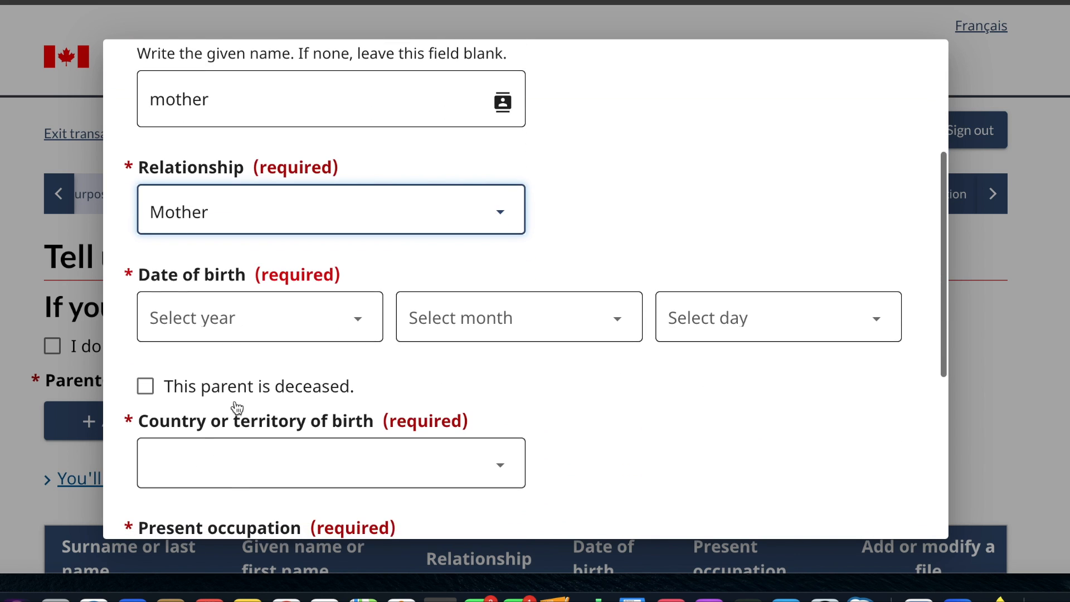
left_click(276, 324)
scroll(223, 502, "down", 5)
scroll(225, 504, "down", 10)
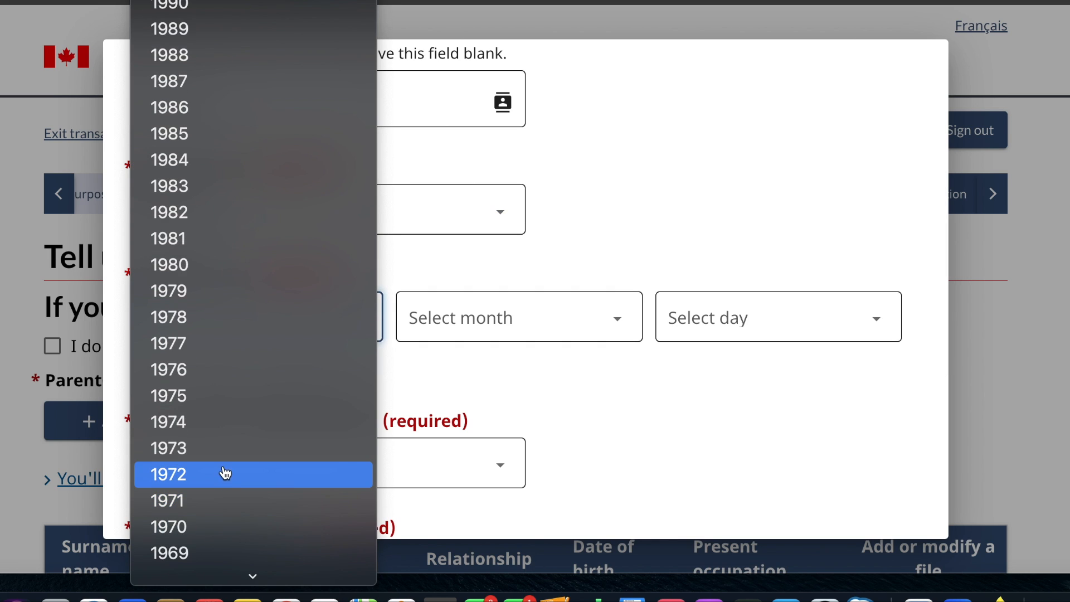
left_click(225, 474)
left_click(497, 341)
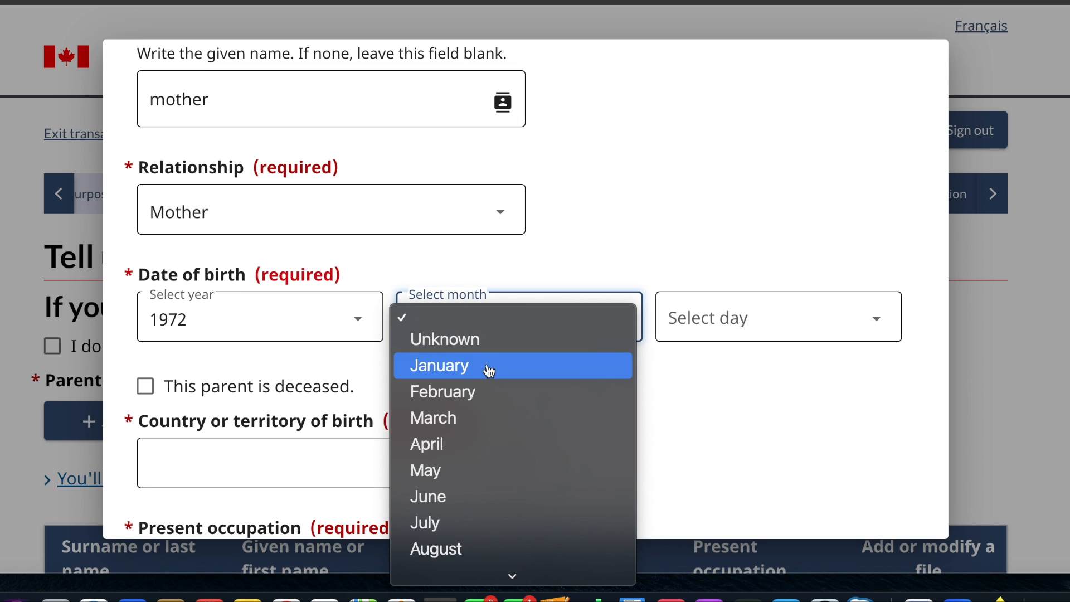
left_click(487, 366)
left_click(720, 315)
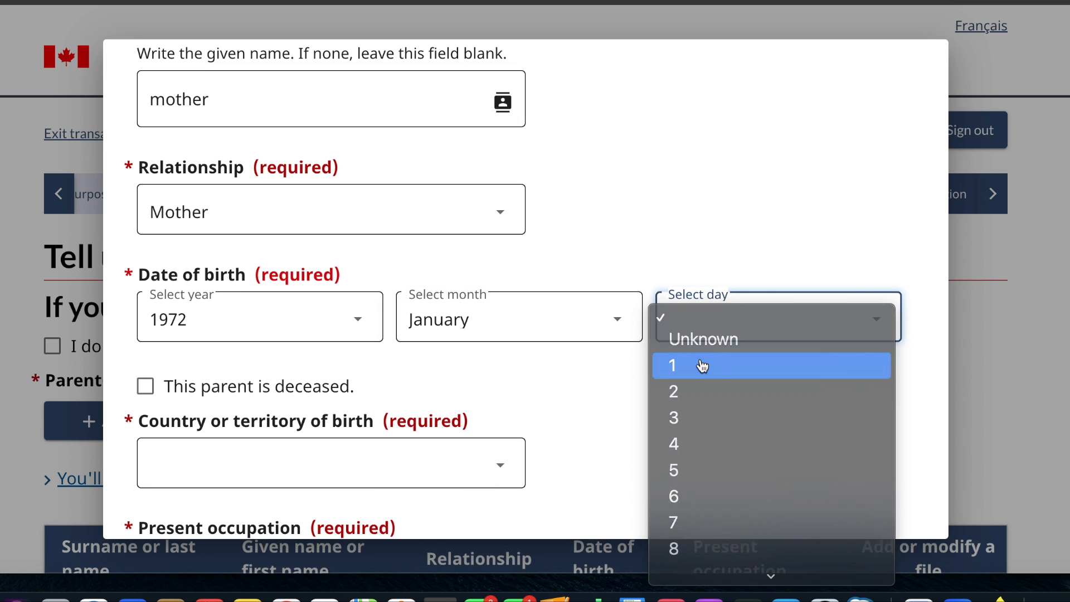
left_click(703, 366)
- Set the mother's country of birth to India and enter worker as her present occupation
left_click(416, 472)
type("in")
key("Return")
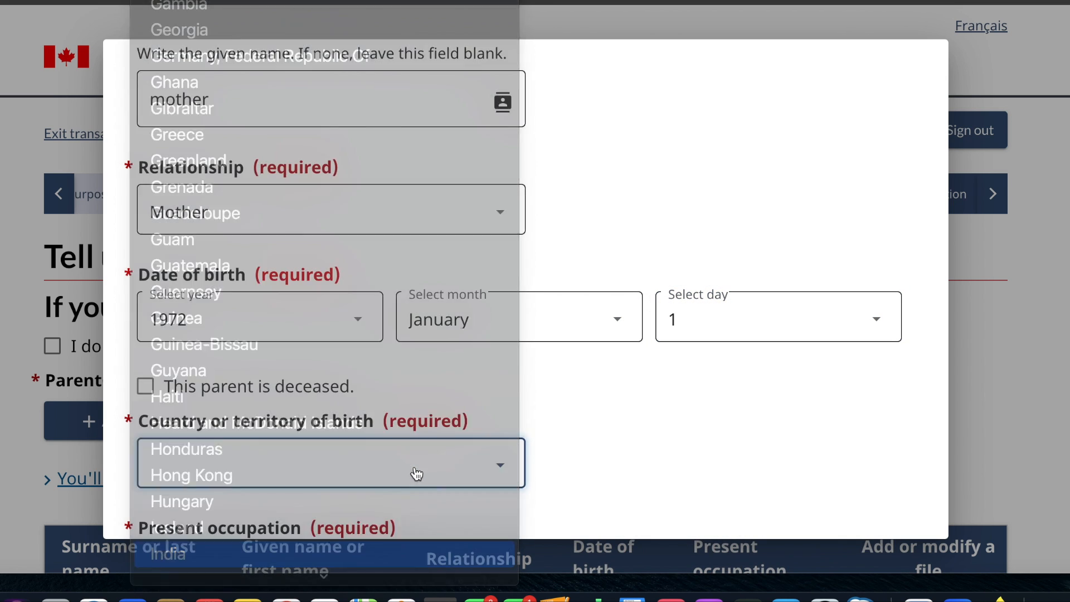
scroll(416, 474, "down", 6)
left_click(387, 249)
type("worker")
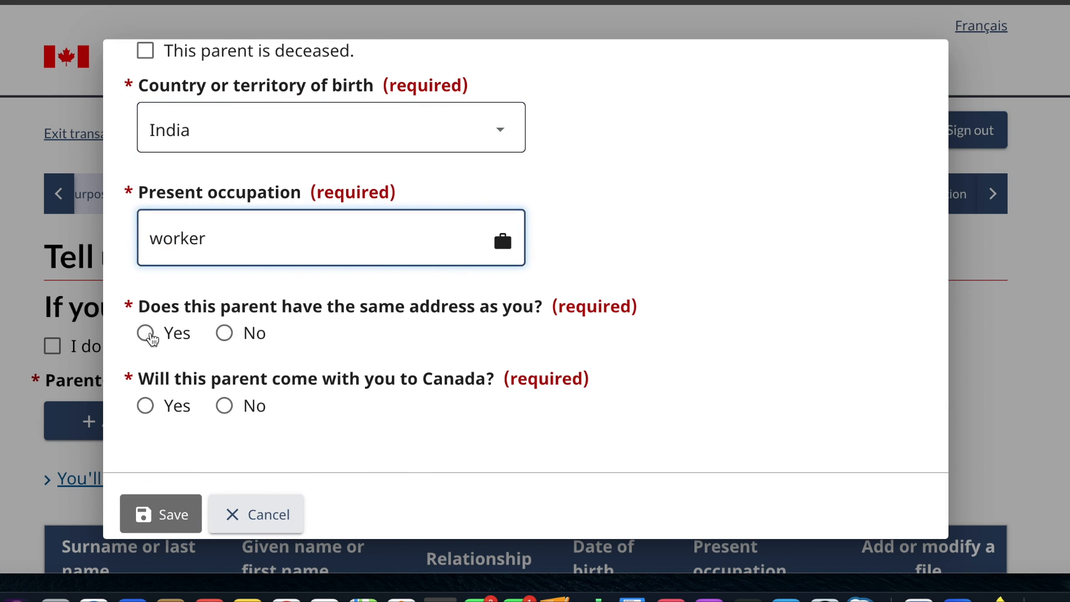
- Answer Yes to the mother sharing the applicant's address and No to her coming to Canada, then save the entry and the parents page
left_click(147, 334)
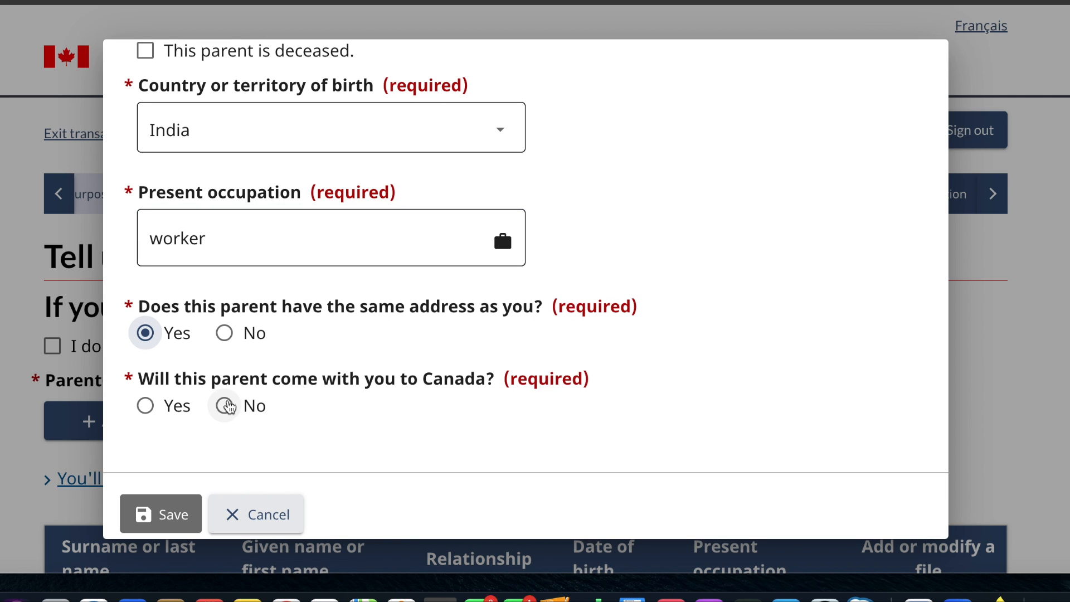
left_click(226, 406)
left_click(167, 514)
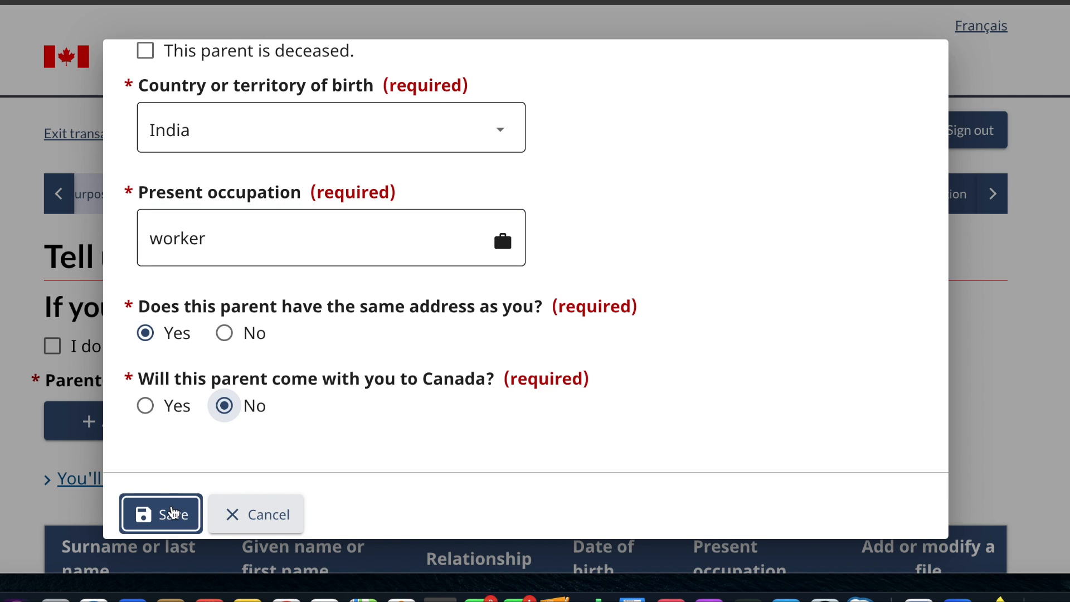
scroll(614, 353, "down", 5)
left_click(960, 355)
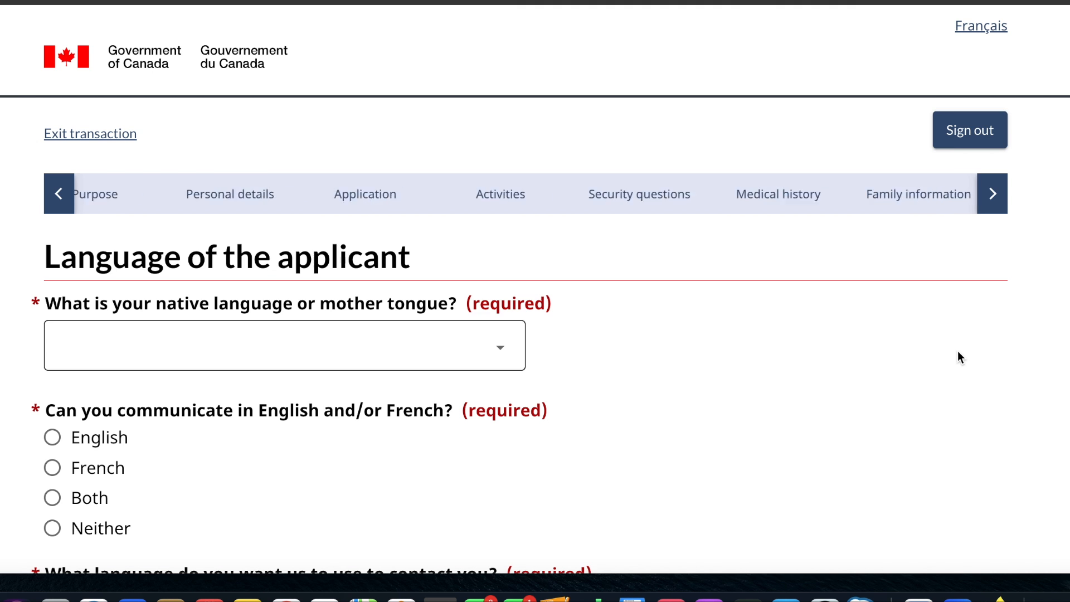
- Set the applicant's native language to Punjabi
scroll(449, 356, "down", 1)
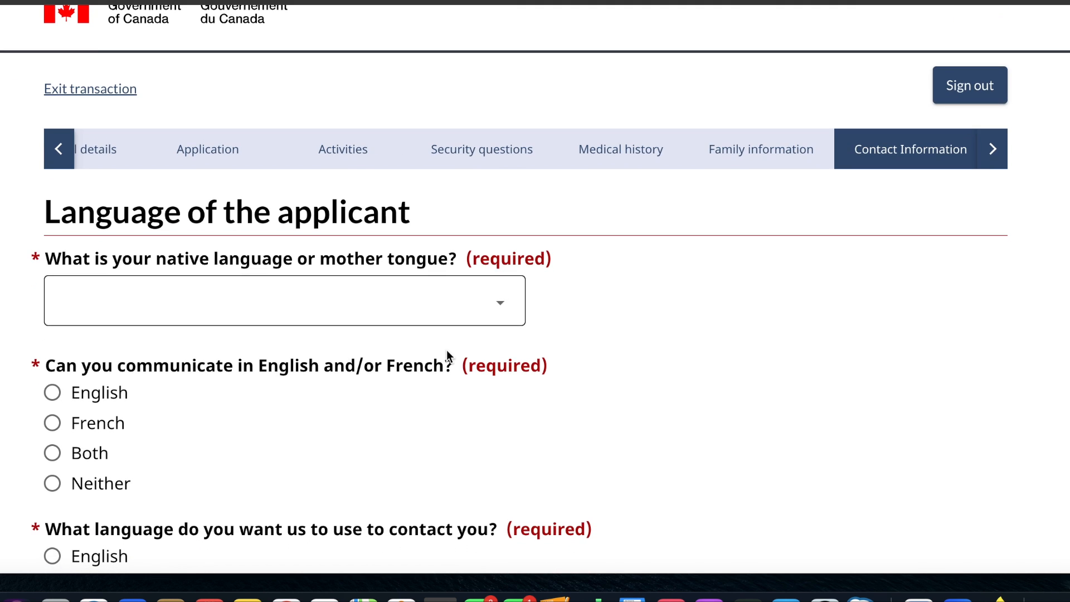
left_click(454, 321)
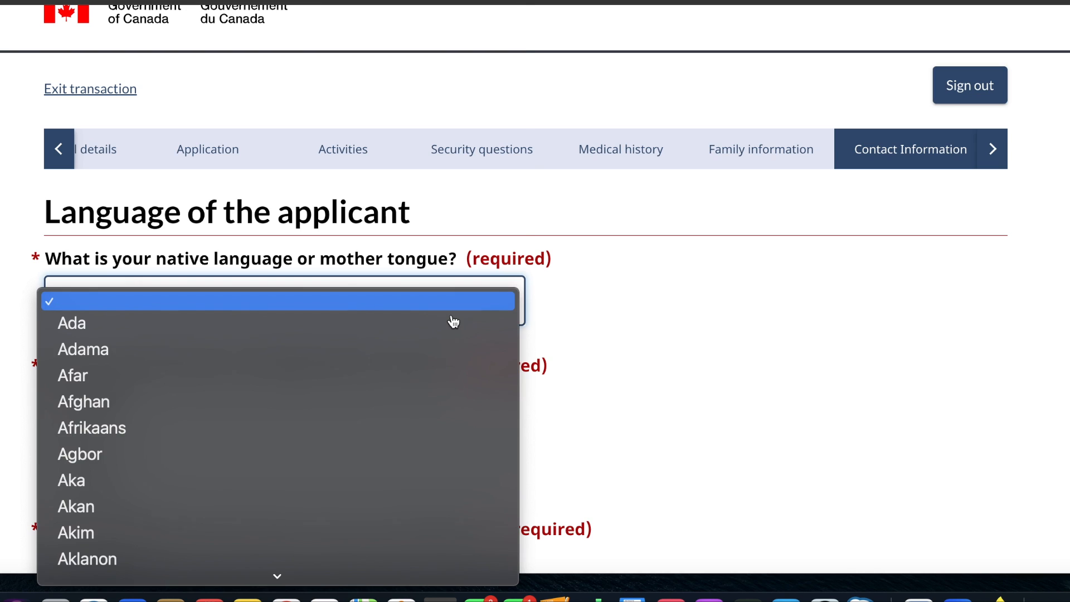
type("pun")
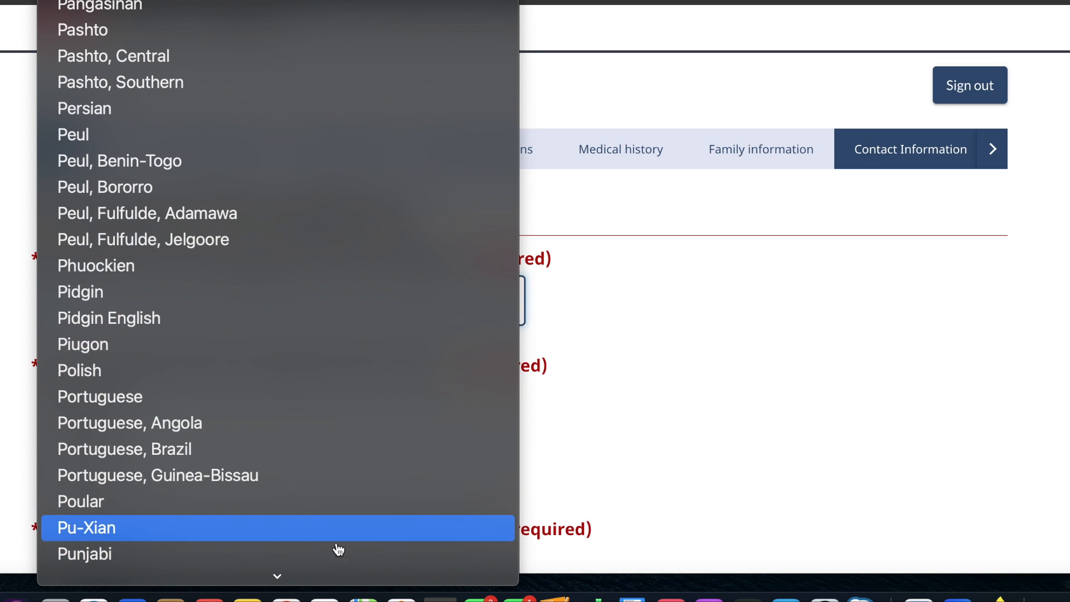
left_click(326, 556)
scroll(327, 557, "down", 3)
scroll(326, 557, "down", 1)
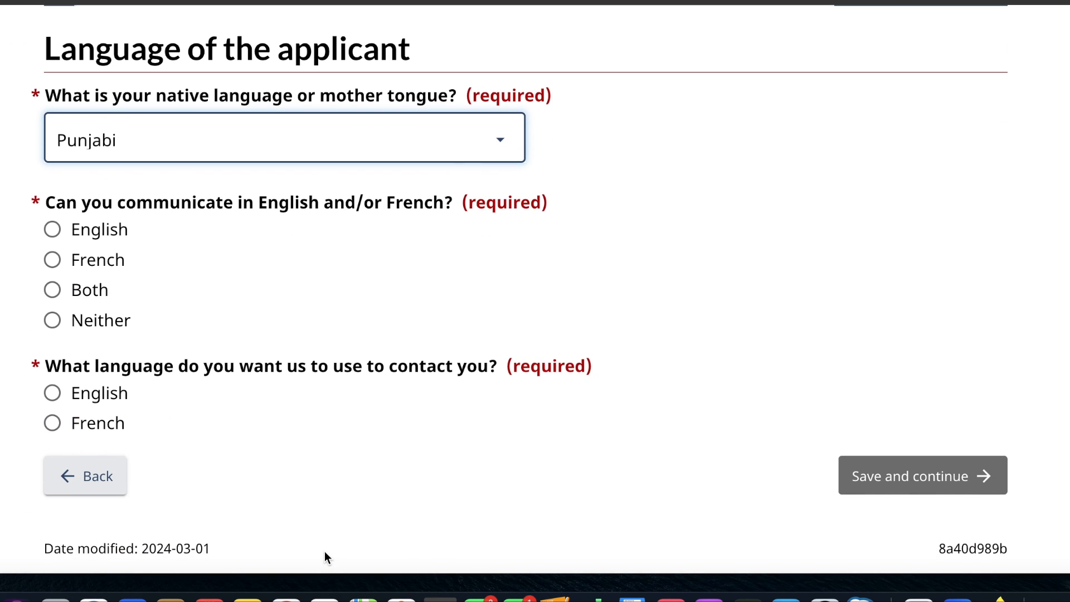
- Choose English as both the language of communication and the contact language, then save the language page
left_click(57, 234)
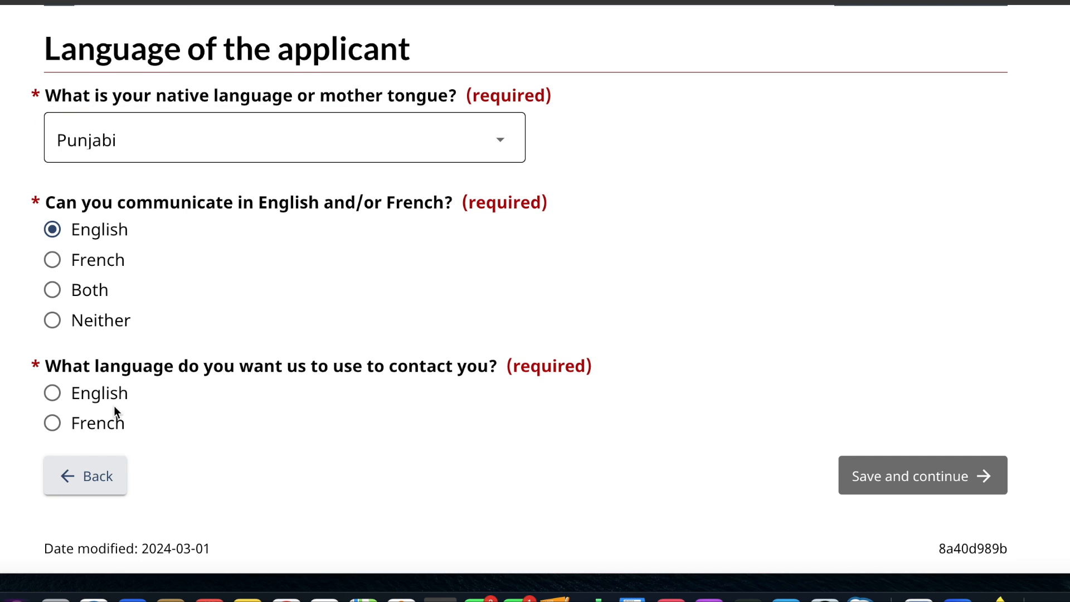
left_click(52, 393)
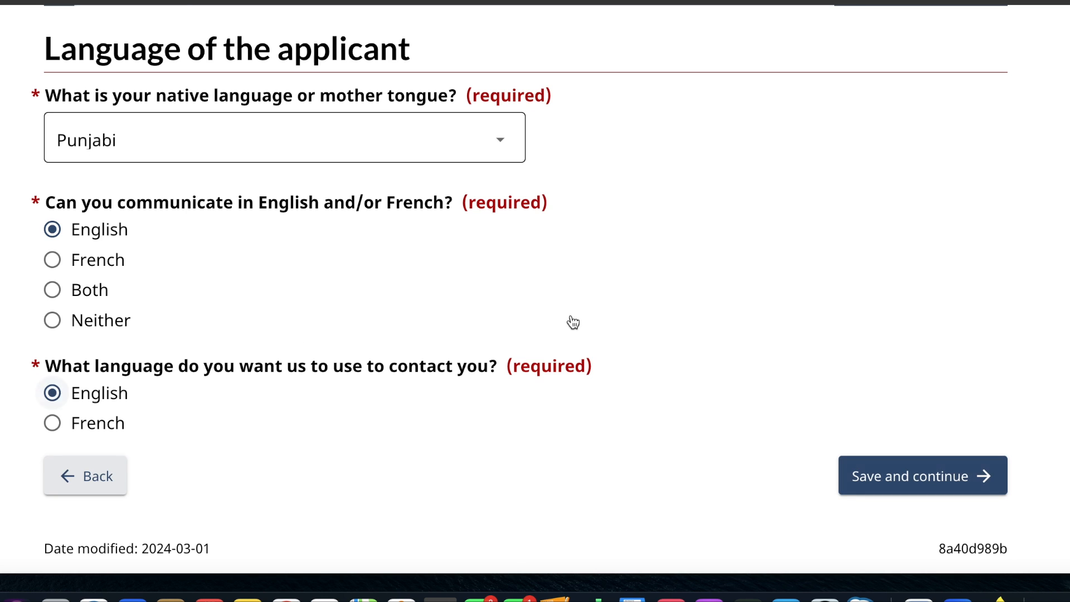
left_click(949, 495)
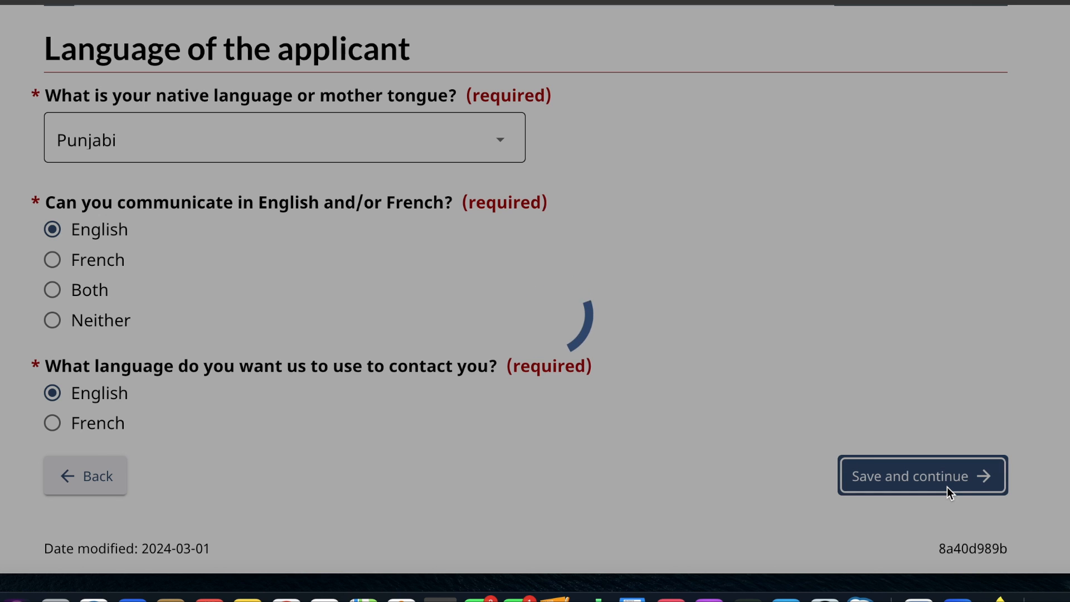
- Fill in the applicant's email address on the contact information page
scroll(672, 427, "down", 2)
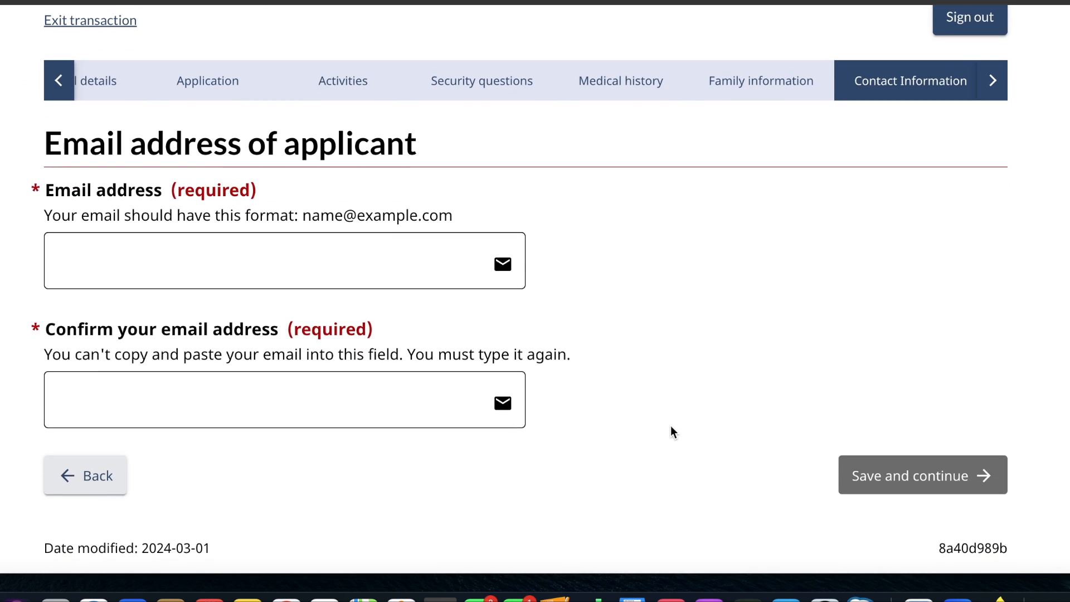
left_click(435, 268)
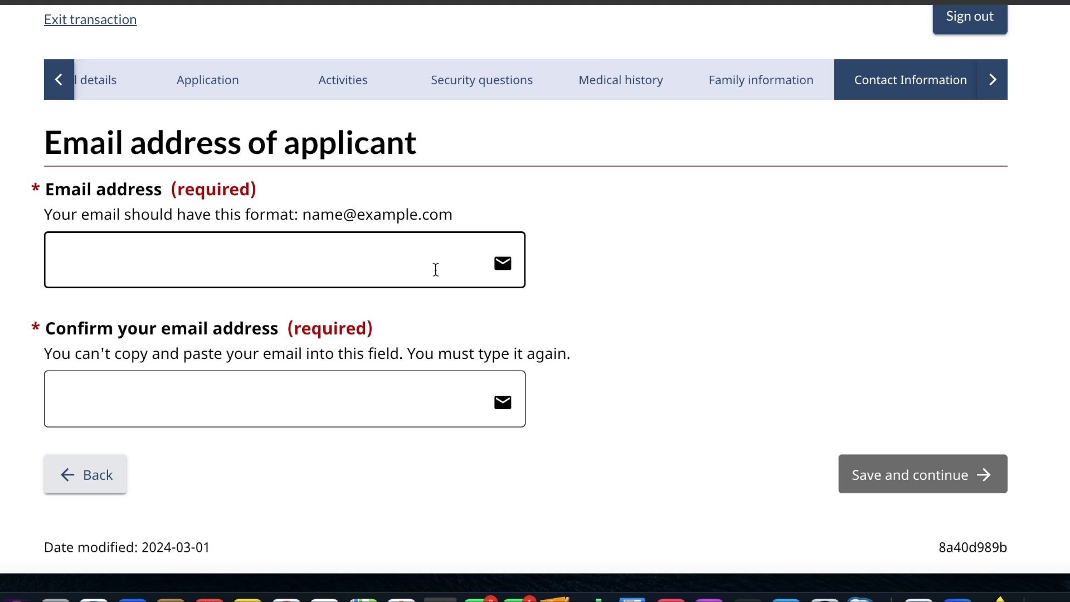
left_click(436, 269)
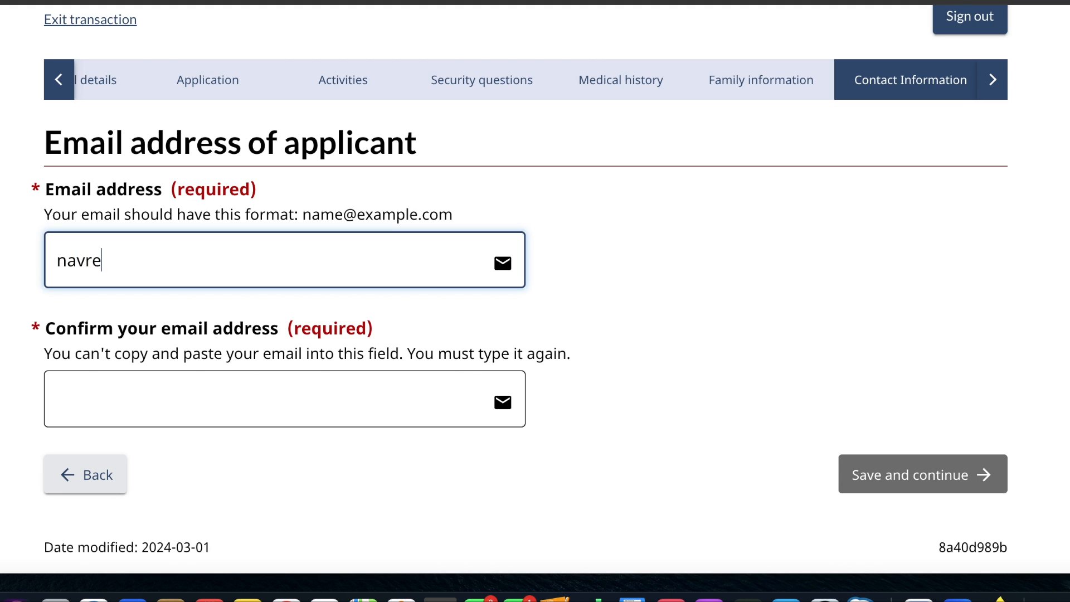
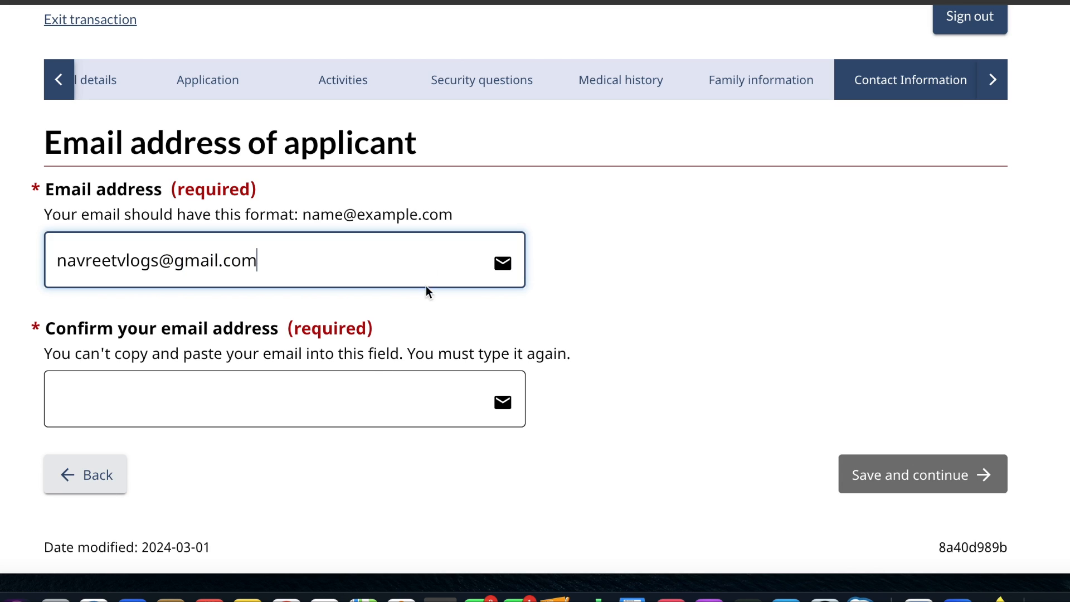
- Repeat the applicant's email address in the confirmation field and save the email page
left_click(349, 406)
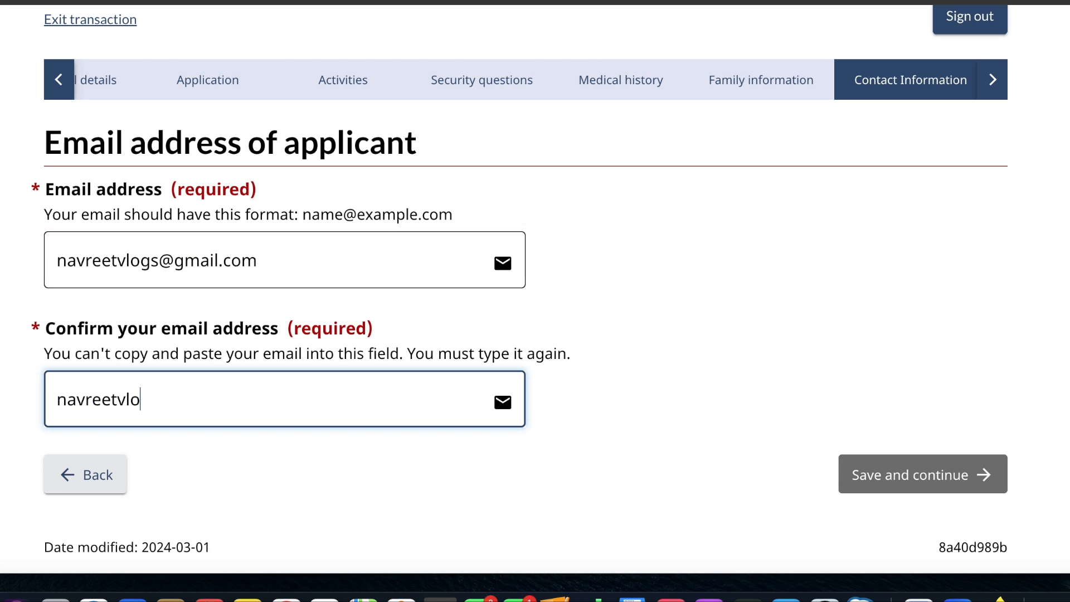
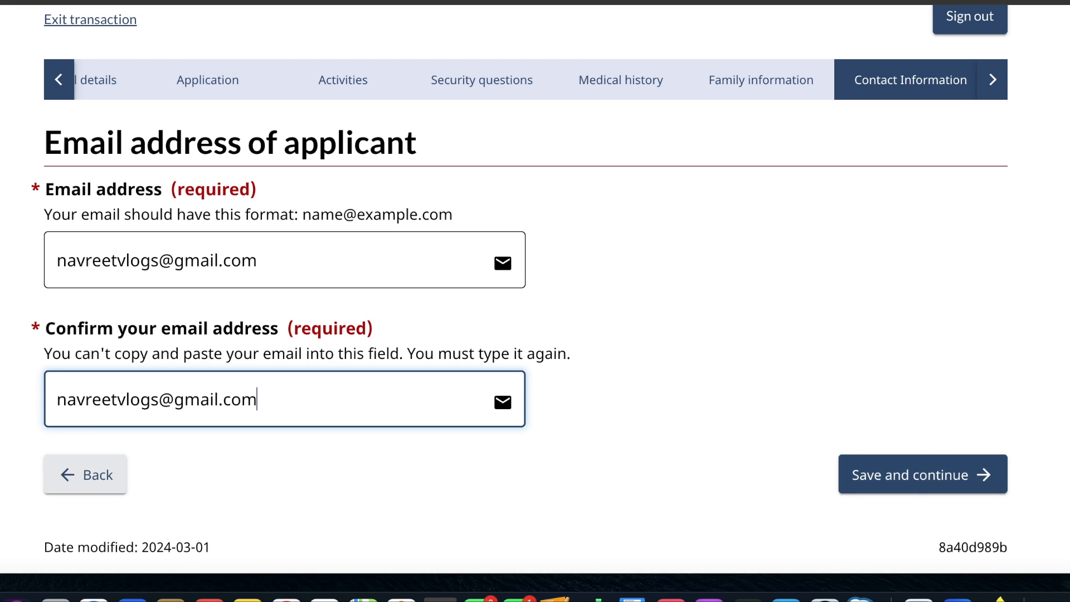
left_click(893, 478)
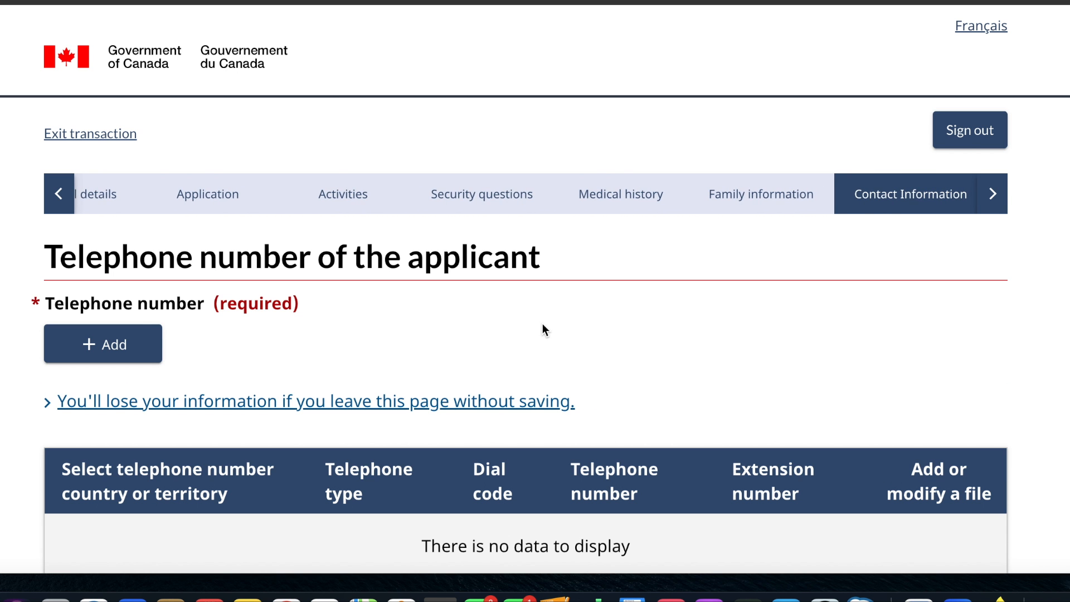
- Start a new telephone number entry with type Residence and Other as the country or territory
scroll(543, 327, "down", 5)
left_click(149, 143)
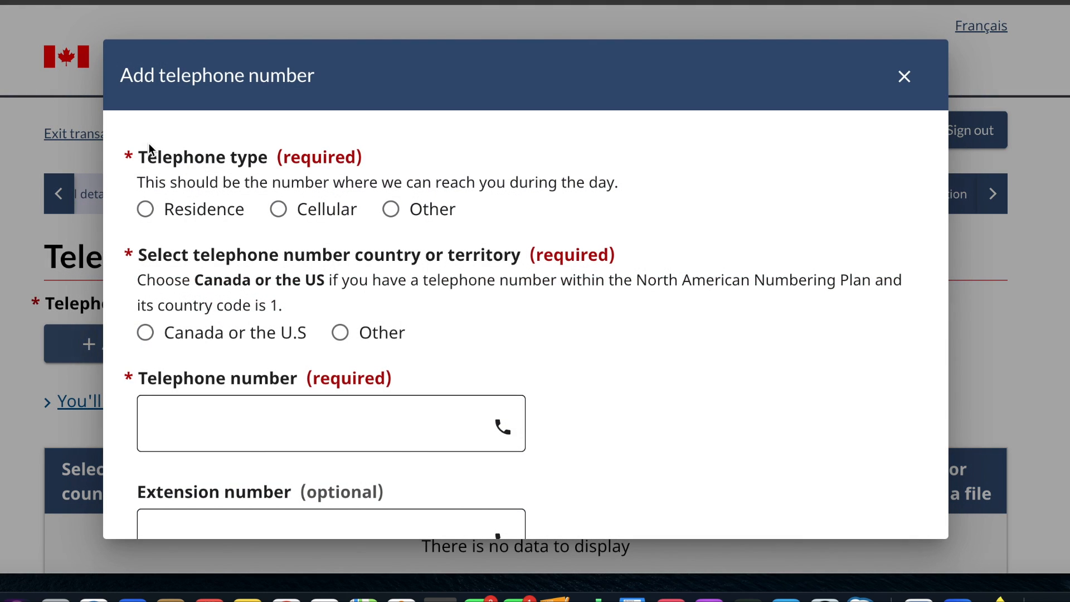
scroll(272, 276, "down", 2)
left_click(145, 120)
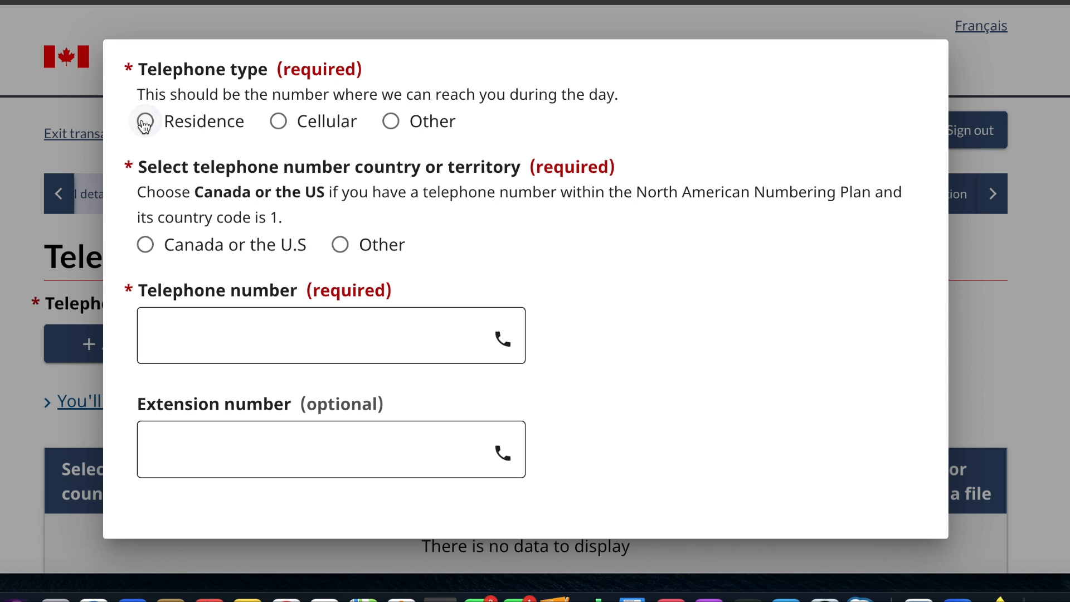
left_click(342, 245)
scroll(350, 254, "down", 3)
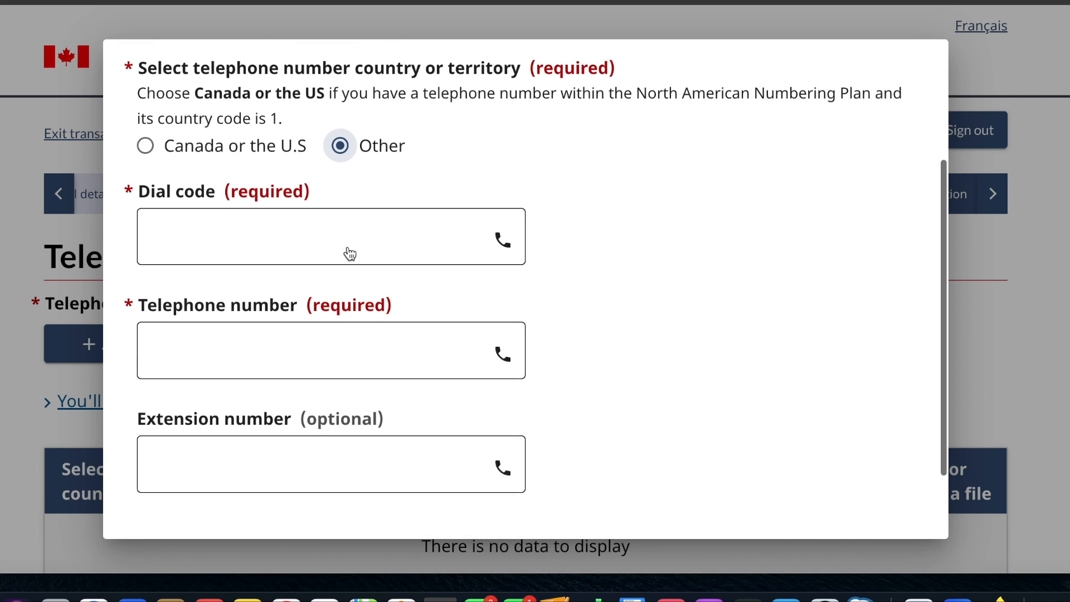
- Enter 1 as the dial code and fill in the applicant's telephone number
left_click(350, 248)
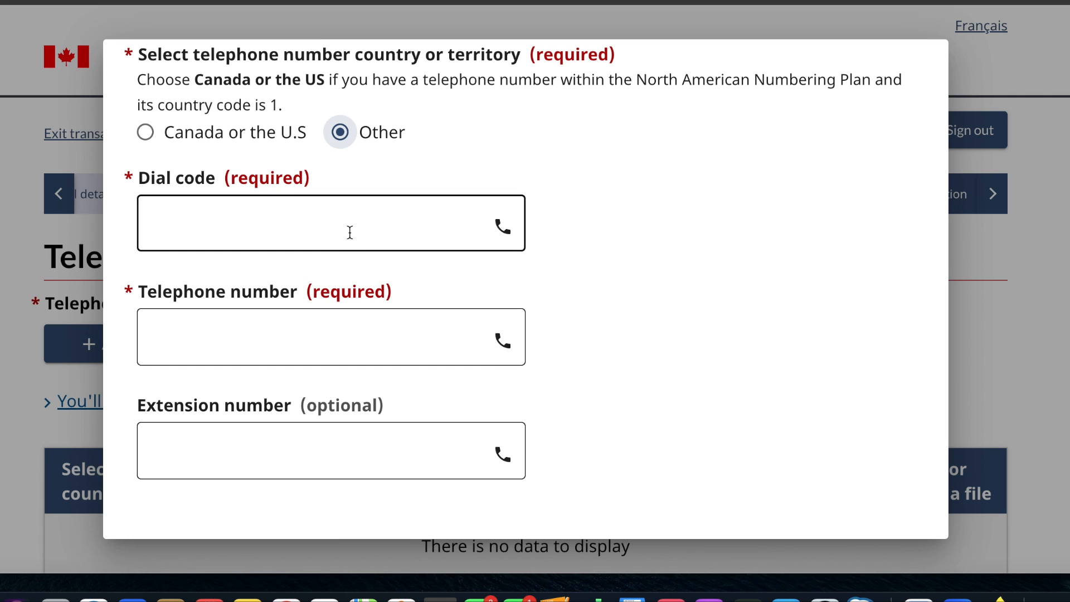
type("1")
left_click(291, 335)
type("222222222")
scroll(291, 336, "down", 3)
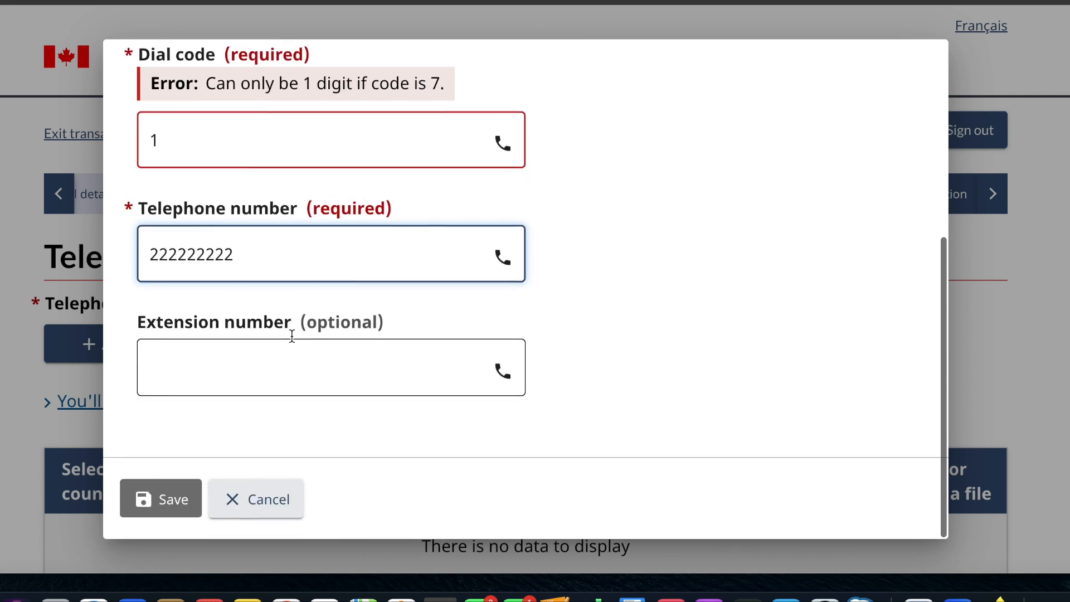
type("2")
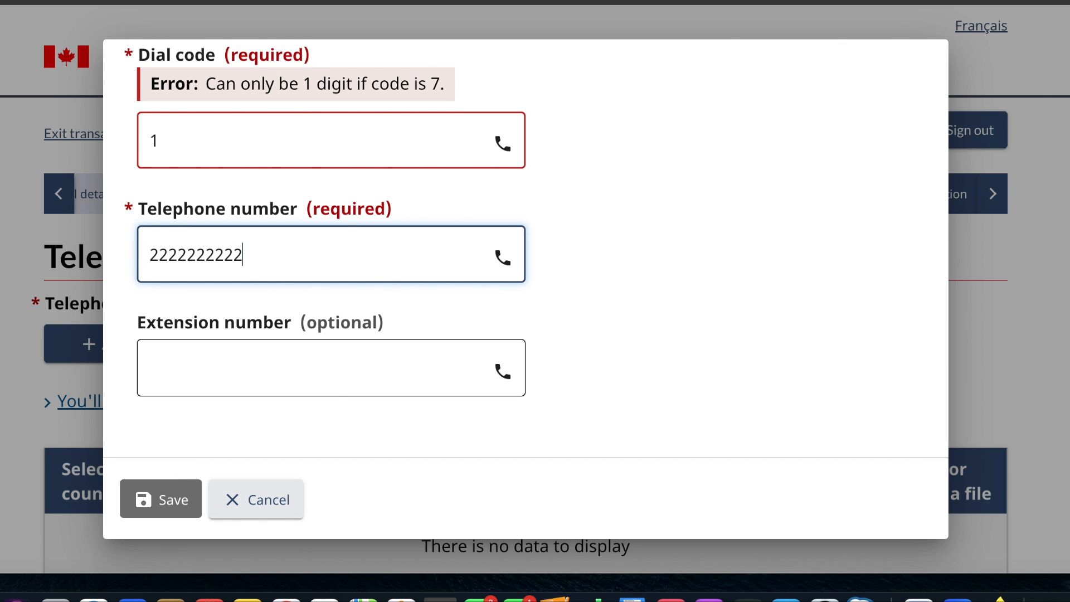
- Try to change the dial code of the telephone entry to 001
left_click(151, 143)
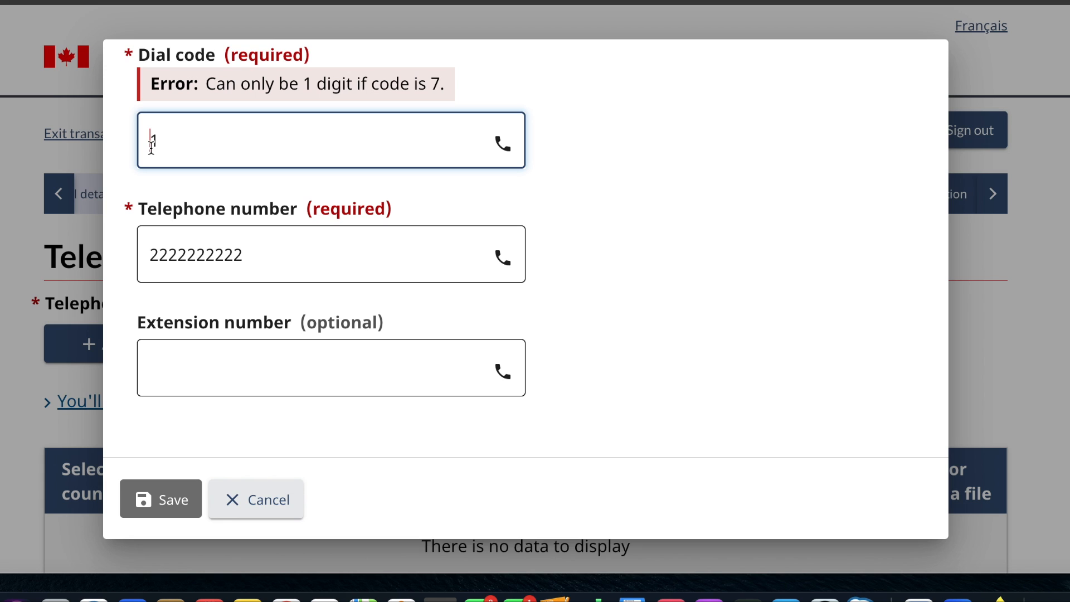
type("0")
key("BackSpace")
type("+")
key("BackSpace")
type("00")
left_click(357, 387)
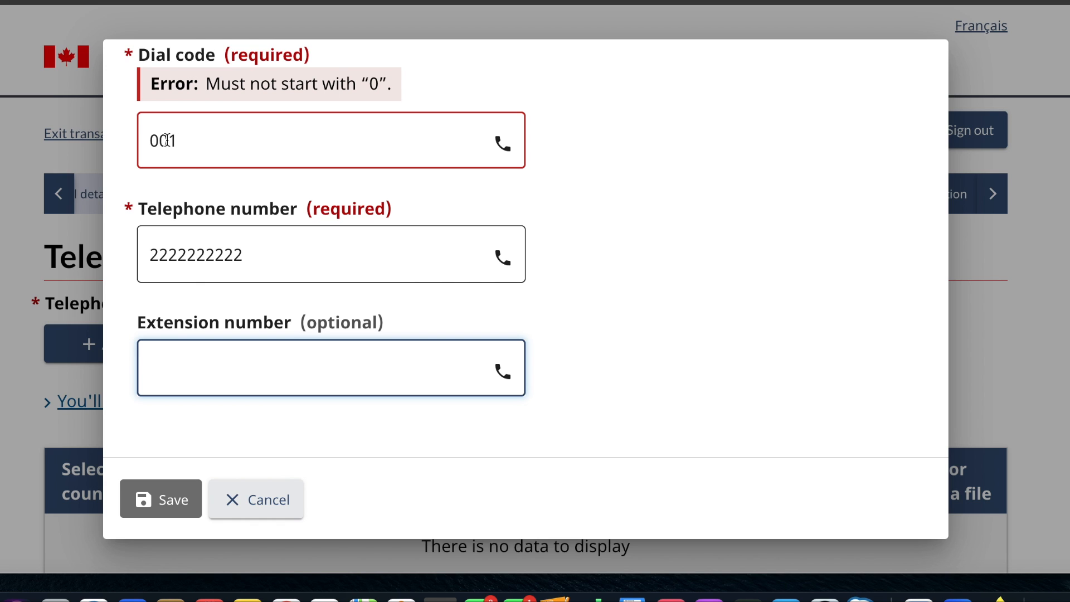
- Set the dial code to 91, then save the telephone entry and the telephone page
left_click(159, 141)
key("BackSpace")
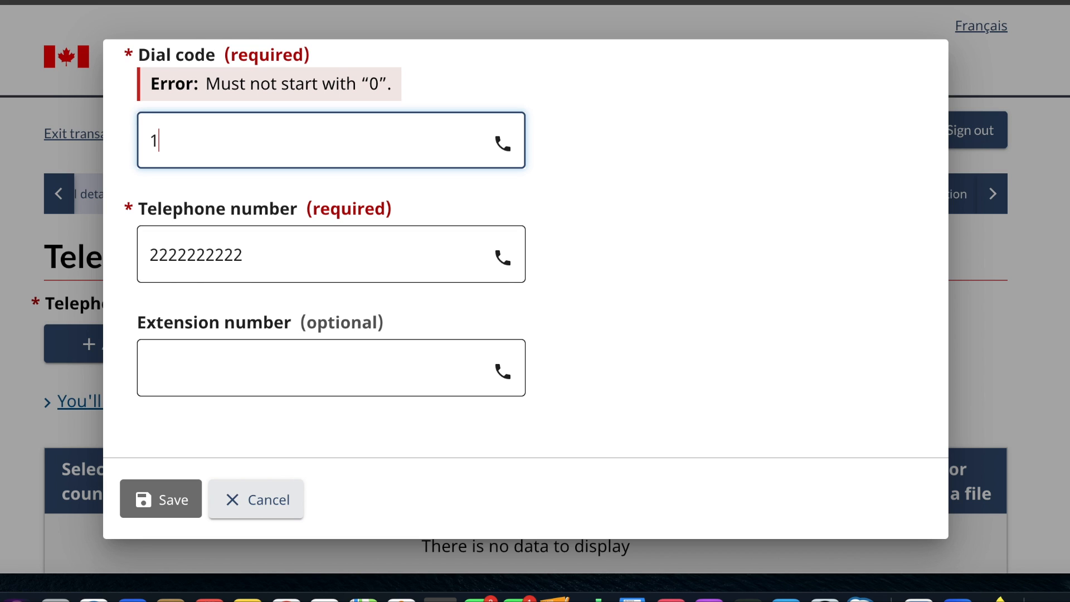
type("91")
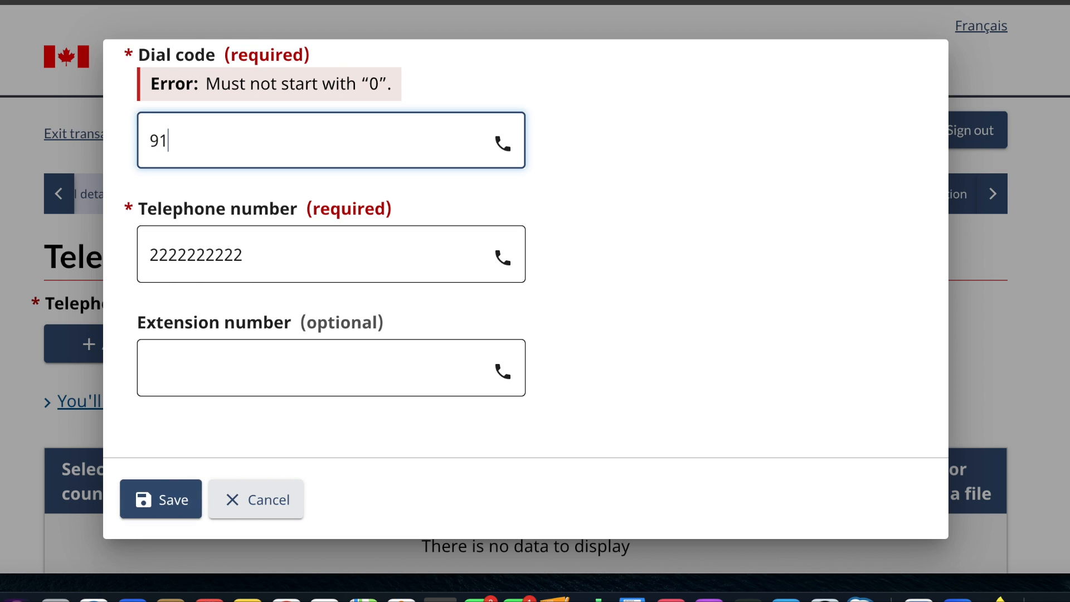
left_click(254, 446)
left_click(178, 504)
scroll(480, 398, "down", 3)
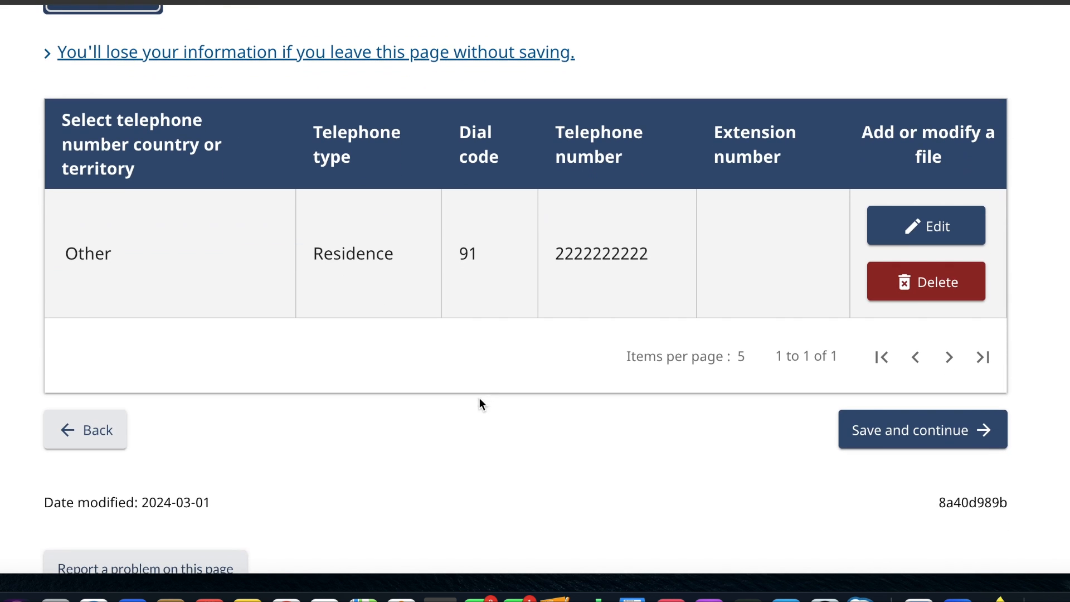
left_click(892, 428)
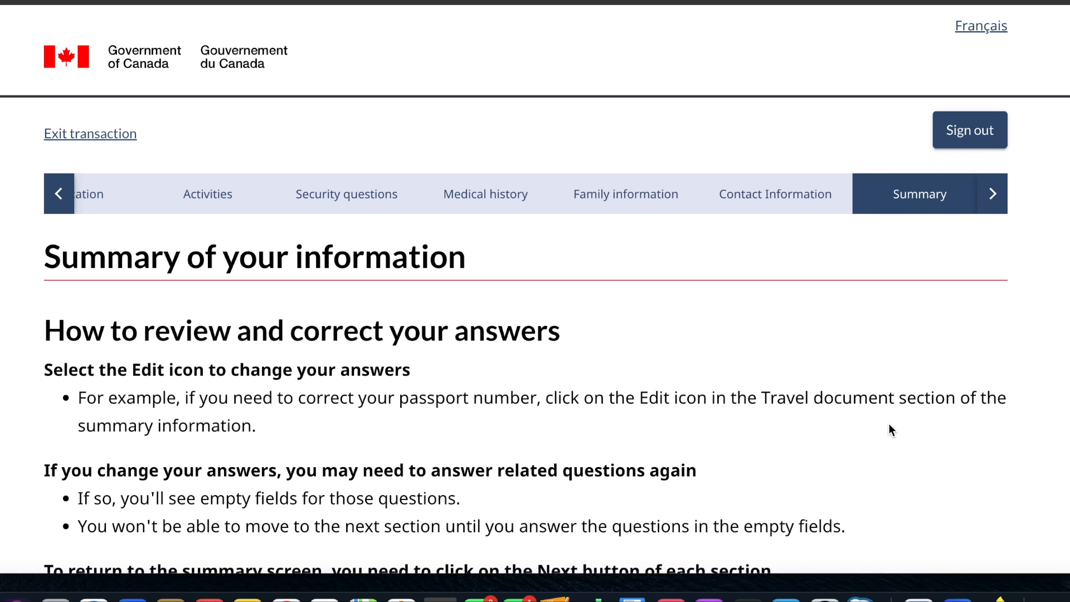
- Read how to review and correct answers, and check the summary of the temporary resident application section
scroll(889, 429, "down", 5)
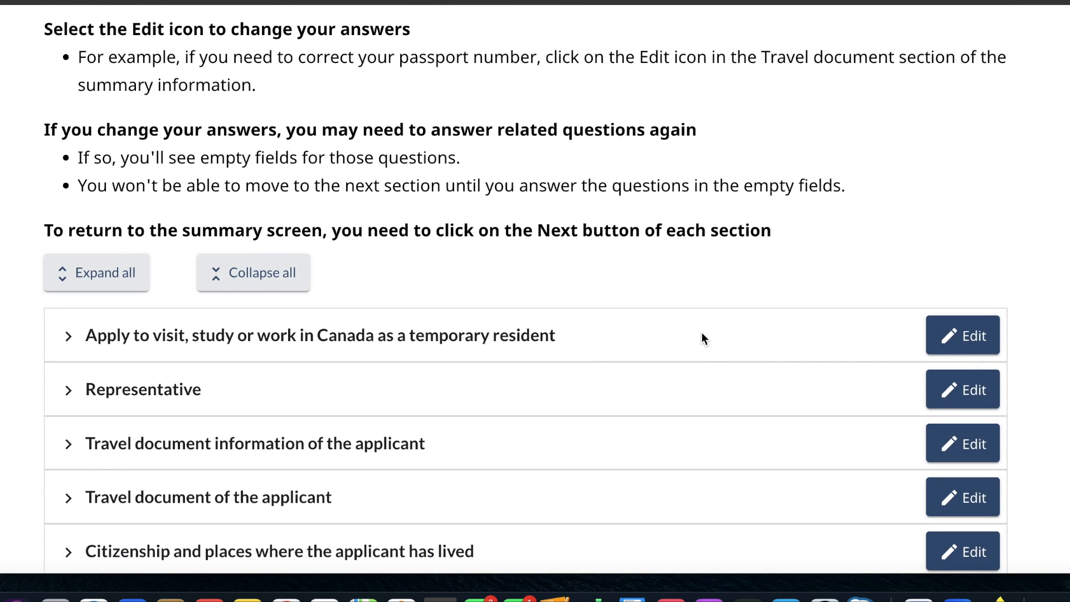
scroll(703, 336, "up", 3)
scroll(701, 333, "up", 1)
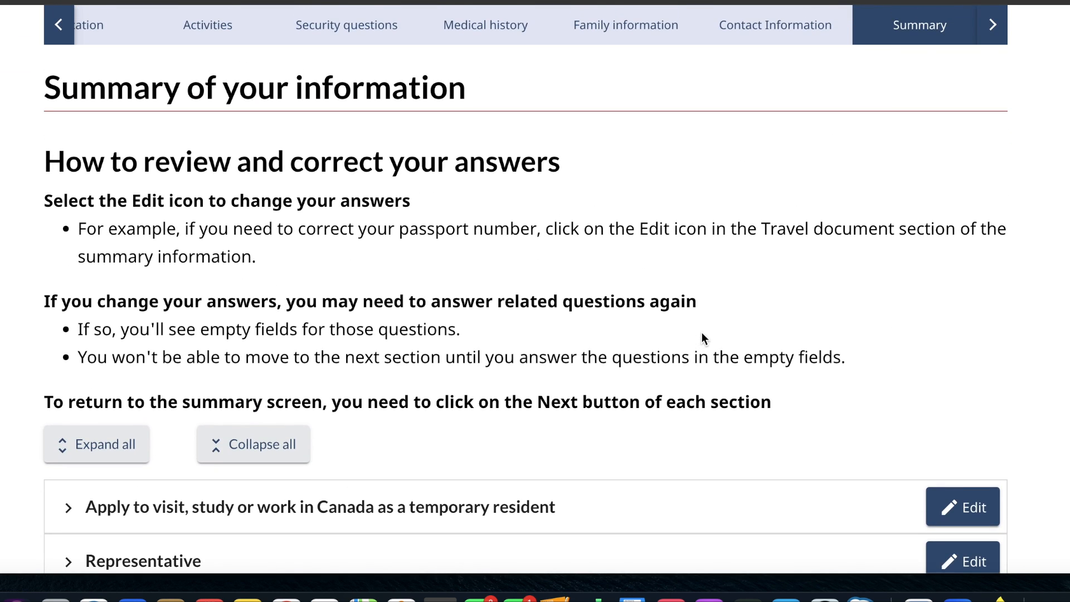
scroll(701, 332, "down", 5)
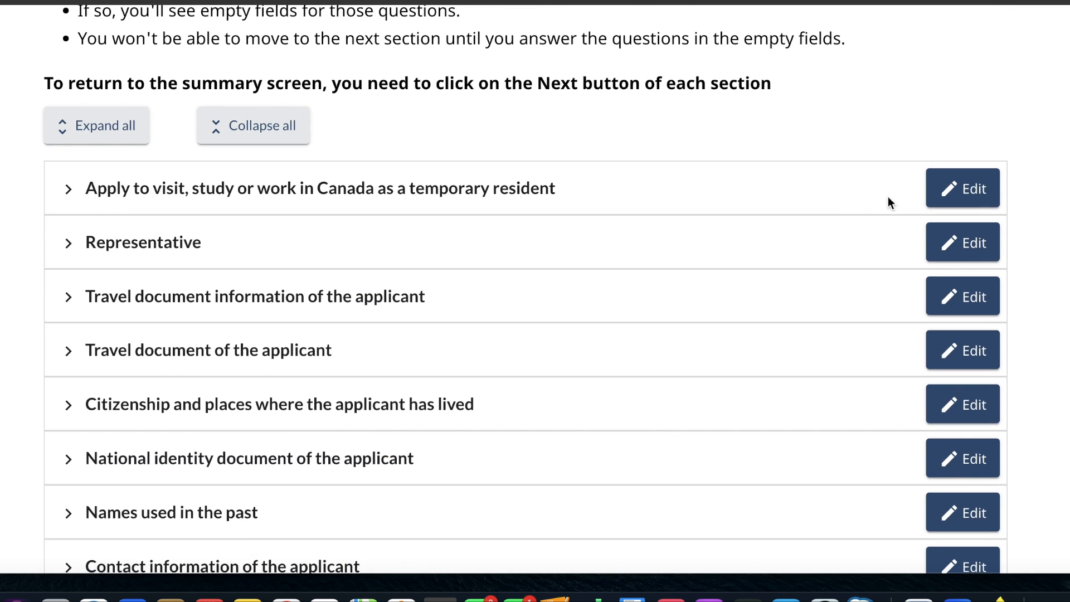
left_click(65, 184)
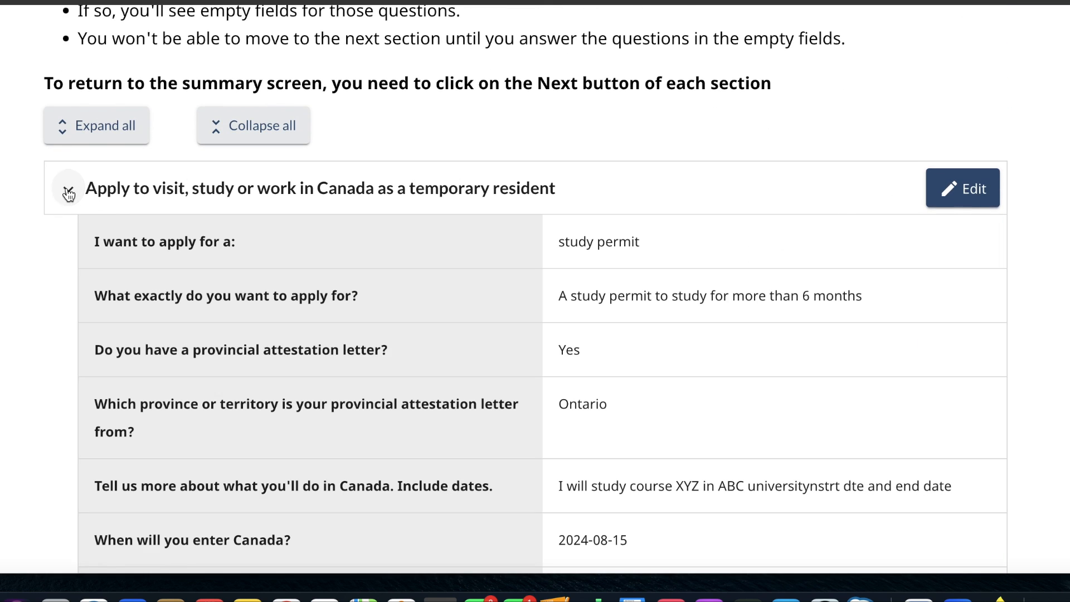
scroll(352, 392, "down", 7)
scroll(352, 391, "up", 4)
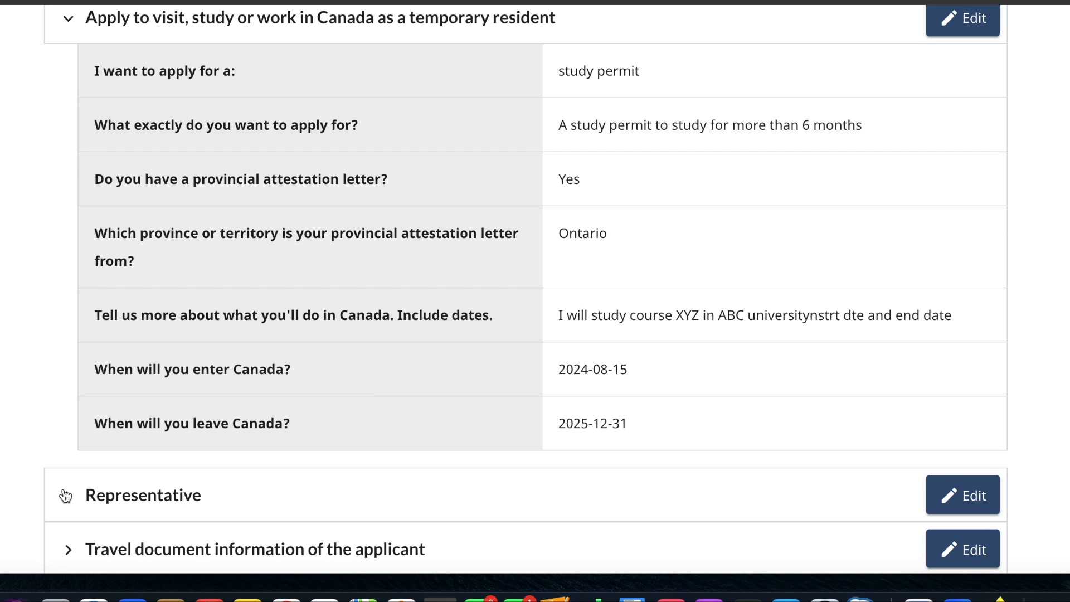
- Expand the Representative, Names used in the past and Contact information summaries, and continue to the supporting documents page
left_click(67, 495)
scroll(63, 498, "down", 7)
scroll(63, 498, "down", 2)
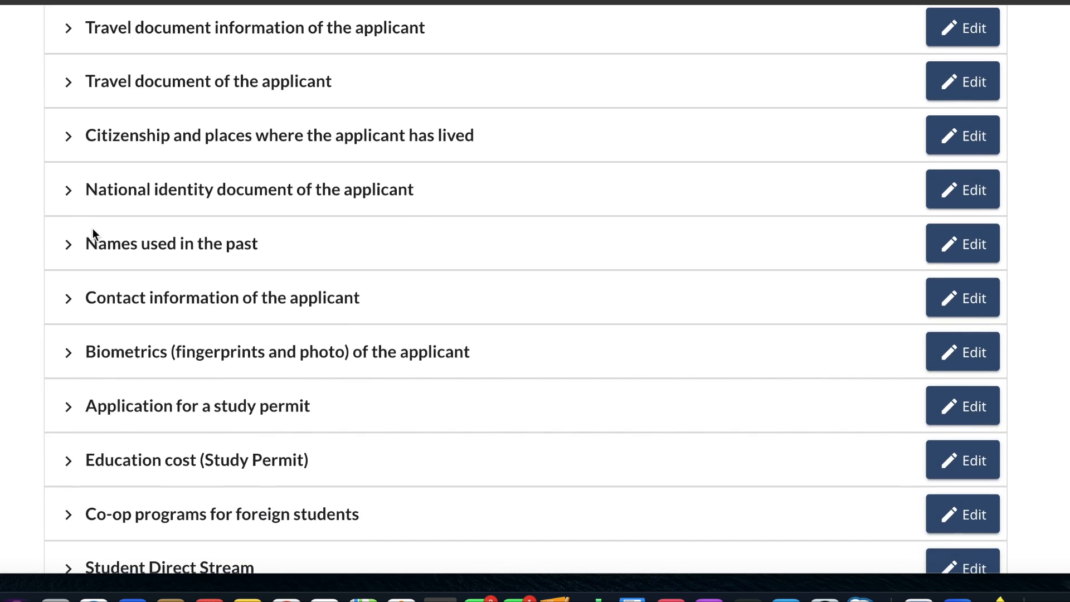
left_click(66, 246)
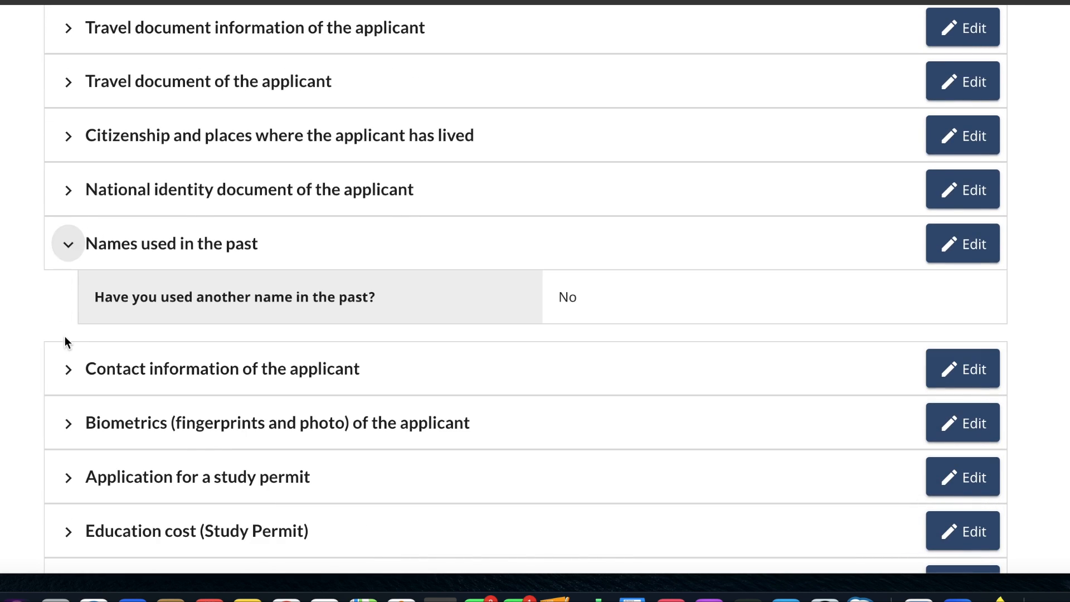
left_click(69, 366)
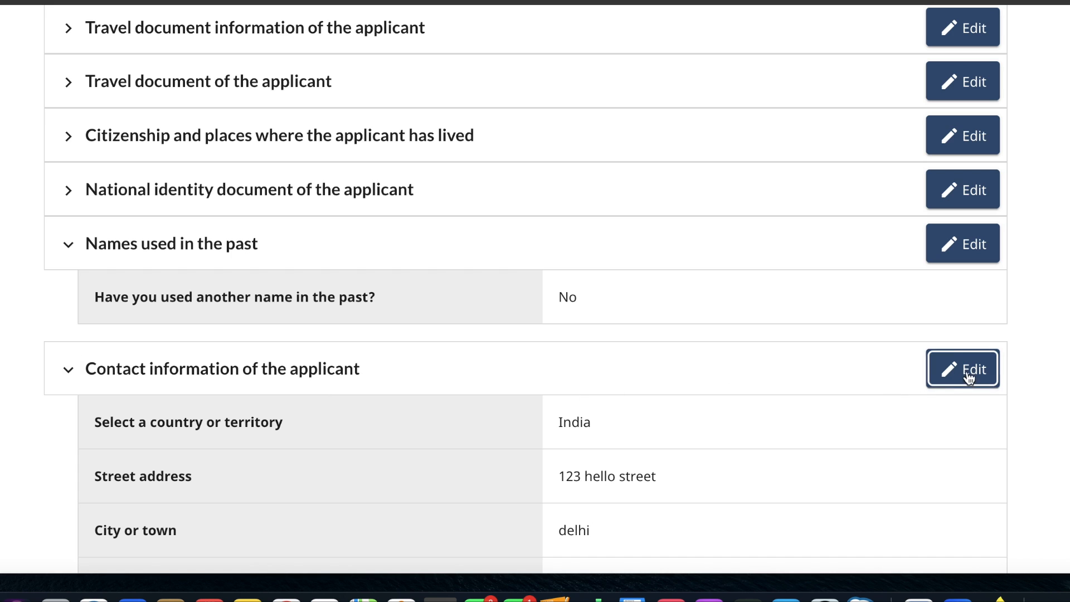
scroll(530, 393, "down", 15)
left_click(852, 238)
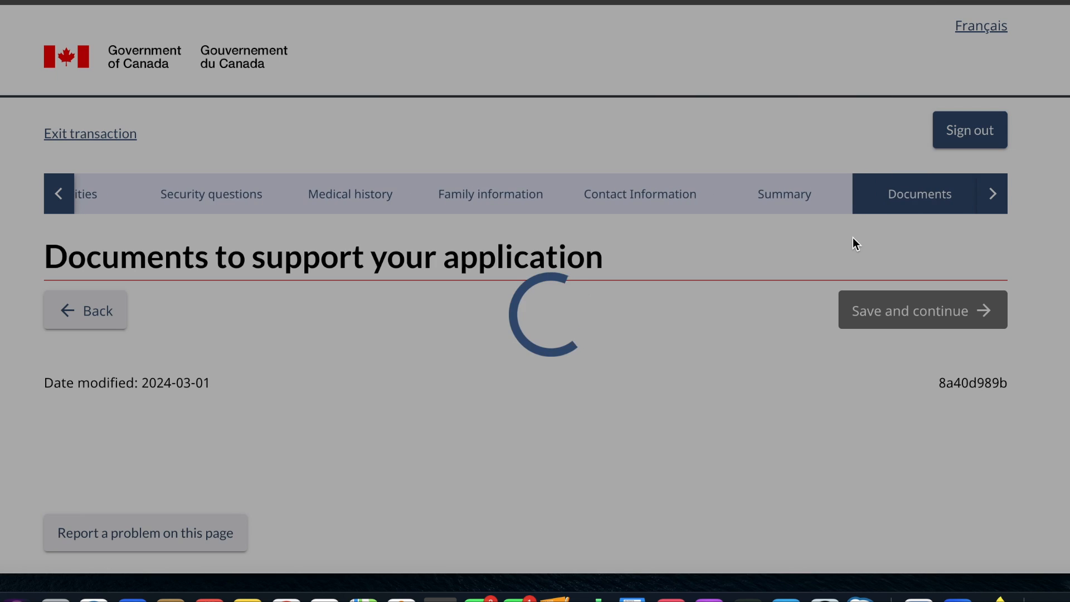
- Examine the file size and format rules and the list of supporting documents required for the application
scroll(601, 400, "down", 1)
scroll(601, 397, "down", 8)
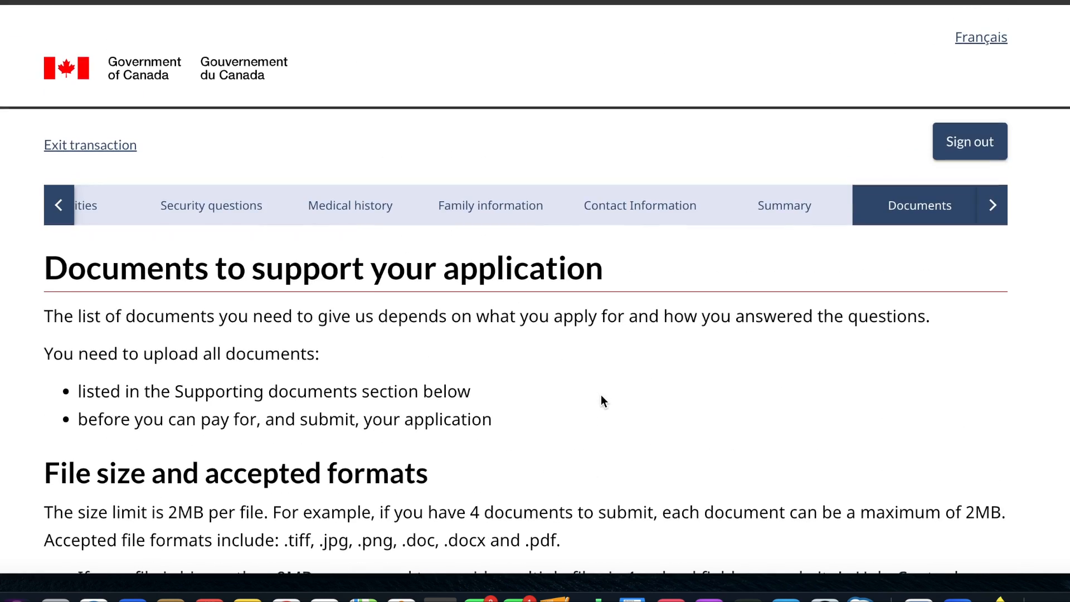
scroll(601, 395, "down", 1)
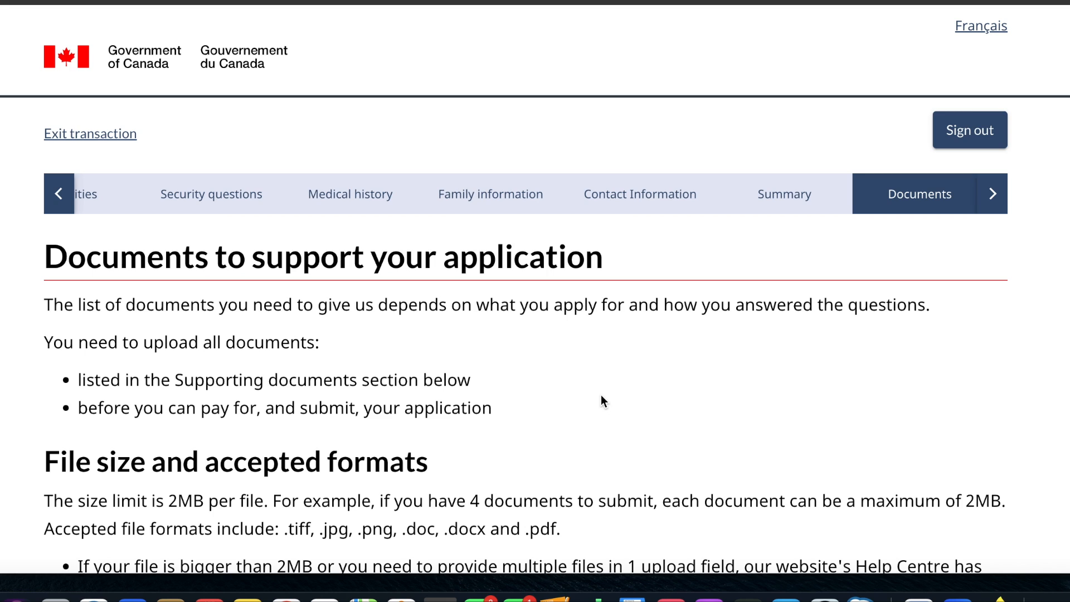
scroll(602, 398, "down", 10)
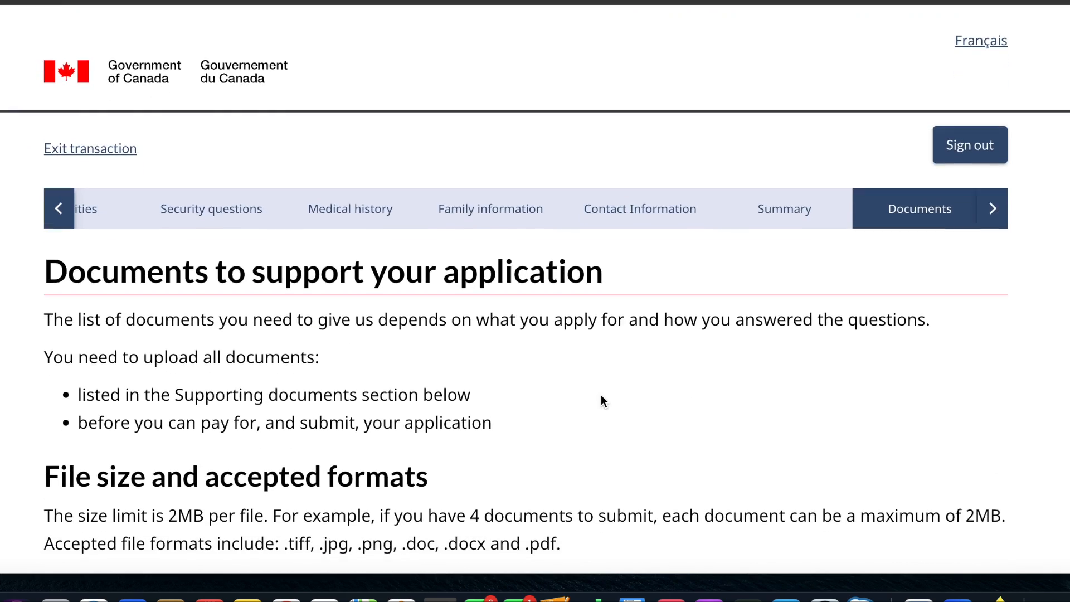
scroll(600, 394, "down", 1)
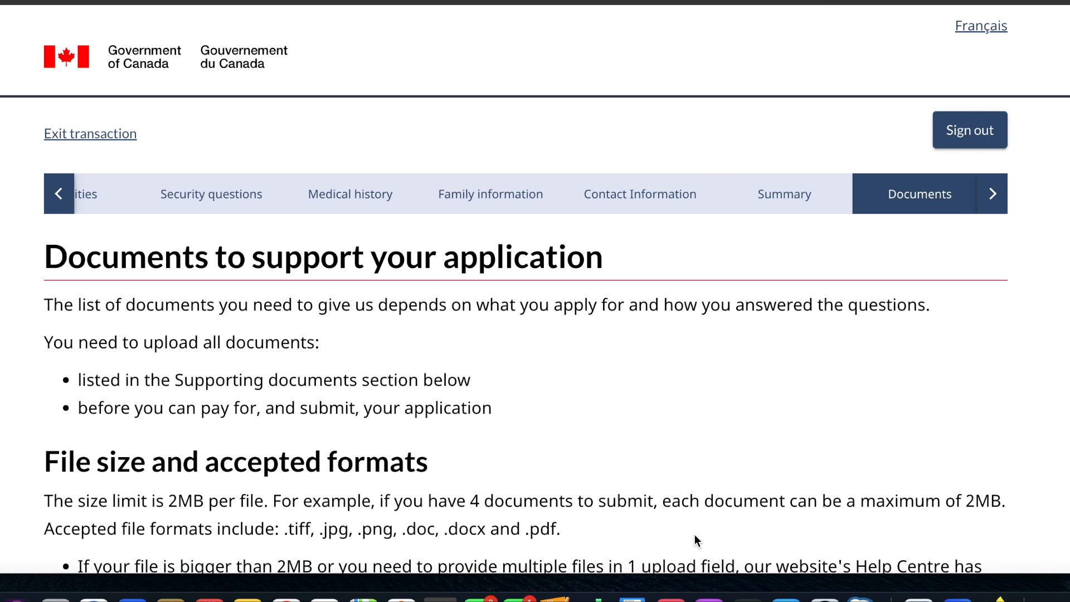
scroll(694, 536, "down", 3)
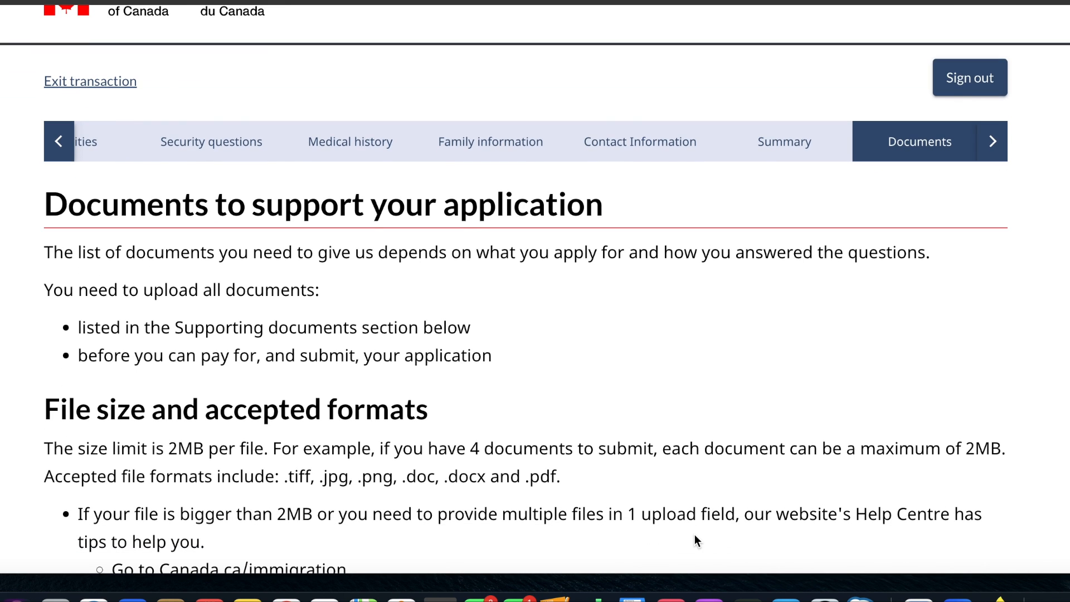
scroll(694, 535, "down", 1)
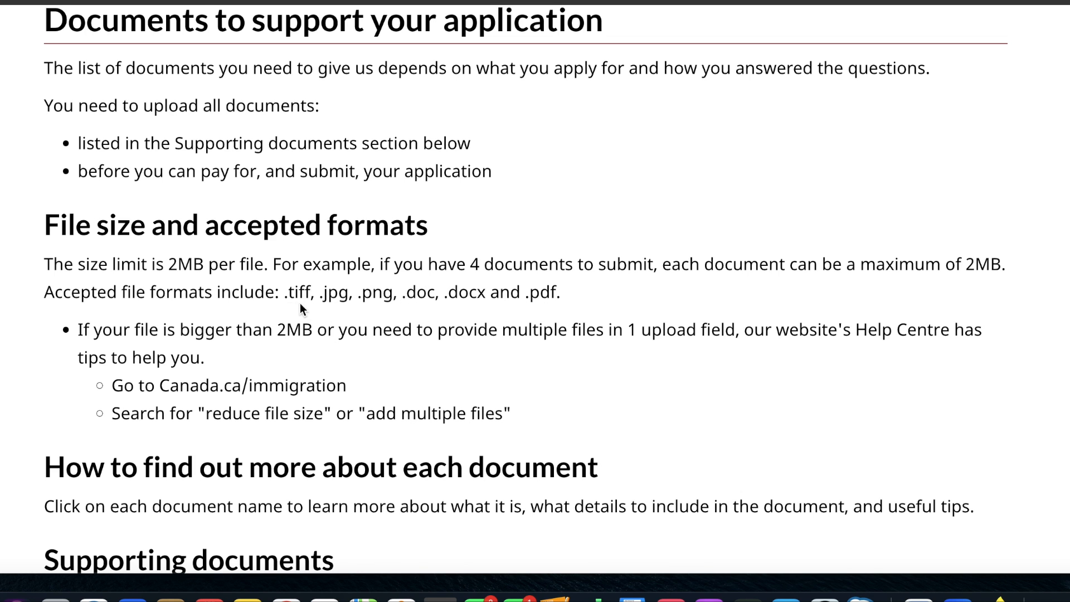
scroll(406, 316, "down", 4)
scroll(406, 323, "down", 3)
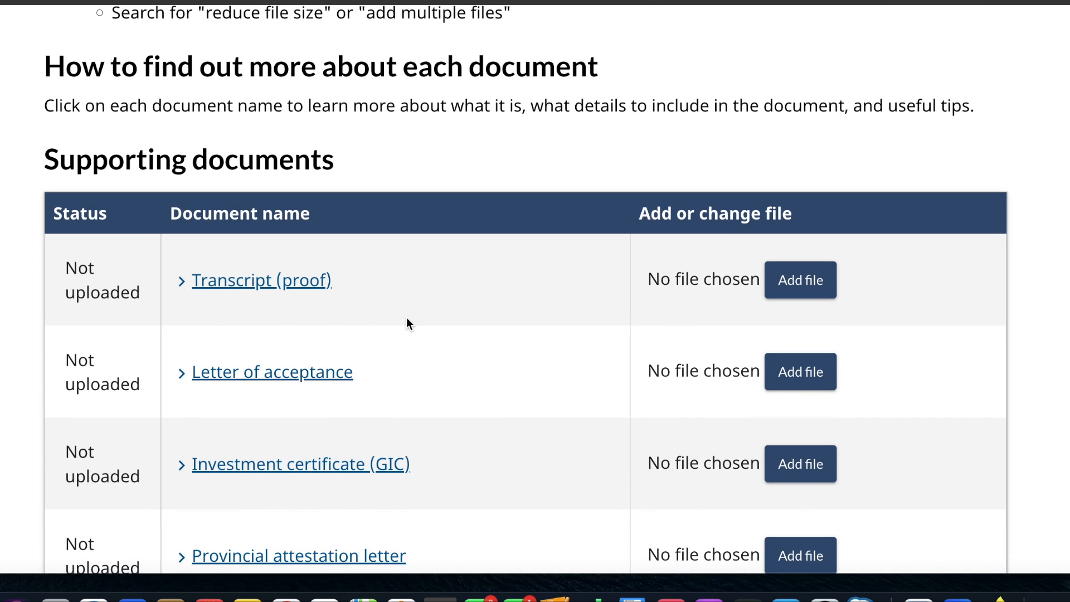
- Read the descriptions of the Transcript (proof) and Letter of acceptance entries in the supporting documents list
left_click(256, 284)
scroll(414, 325, "down", 1)
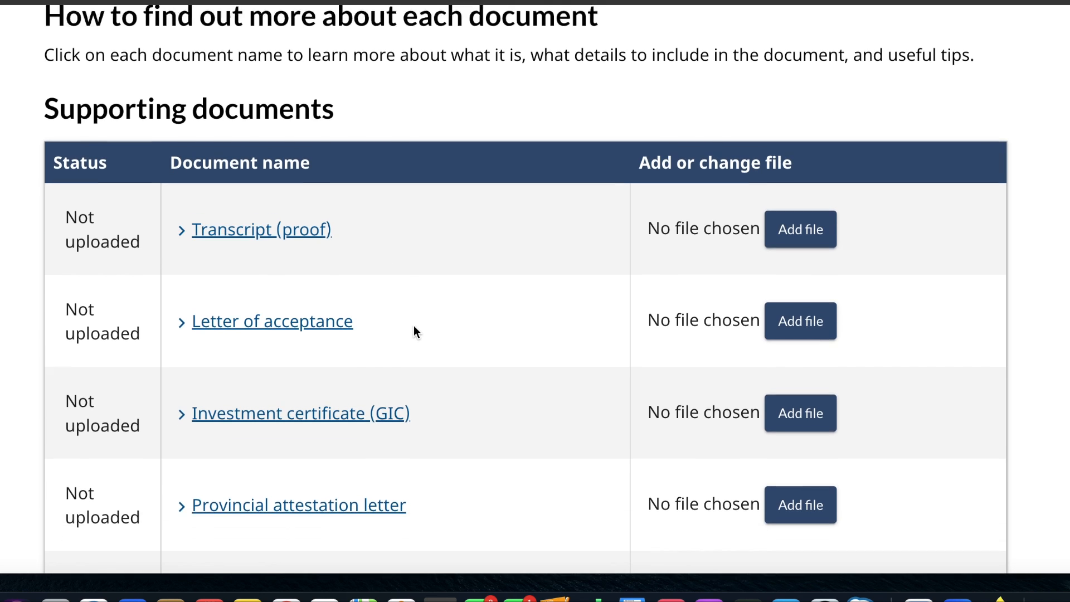
left_click(275, 213)
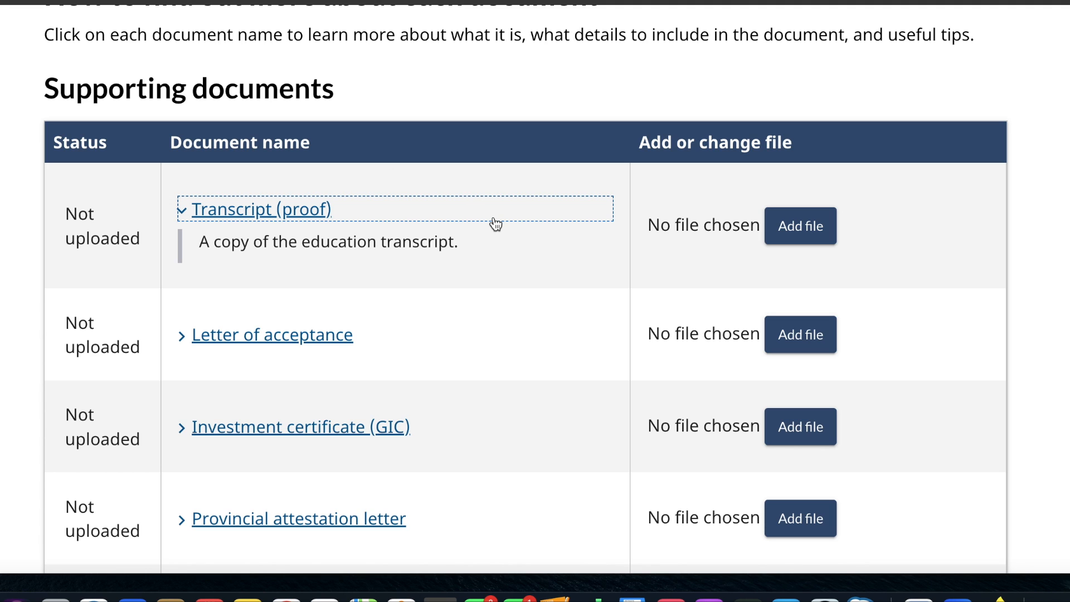
scroll(496, 223, "down", 3)
left_click(336, 252)
left_click(336, 252)
left_click(336, 246)
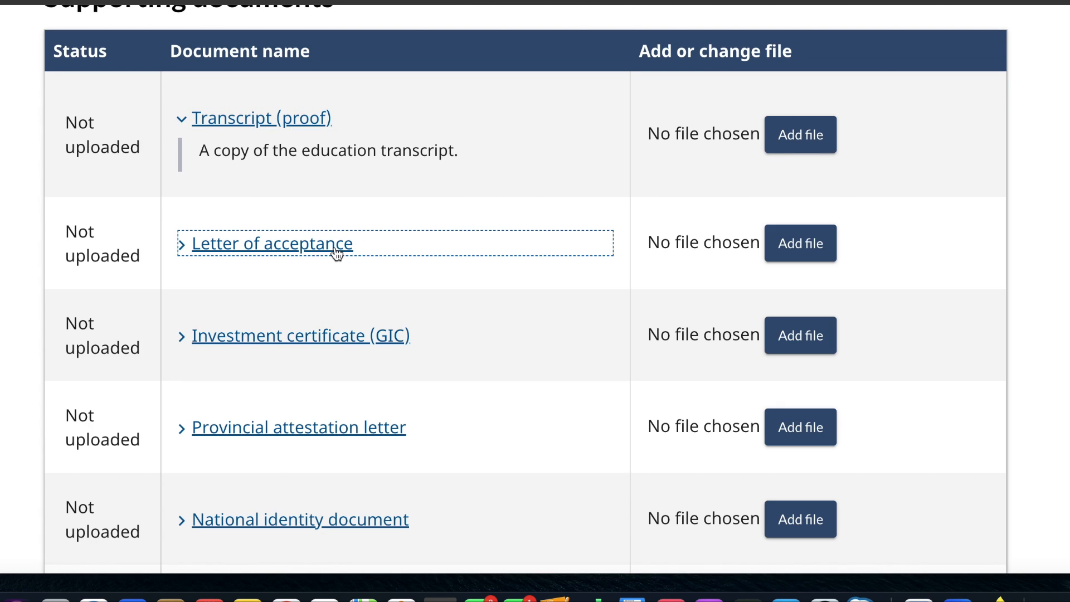
- Expand the Investment certificate (GIC) description to check what the bank must provide, and collapse it again
scroll(335, 251, "down", 5)
left_click(341, 189)
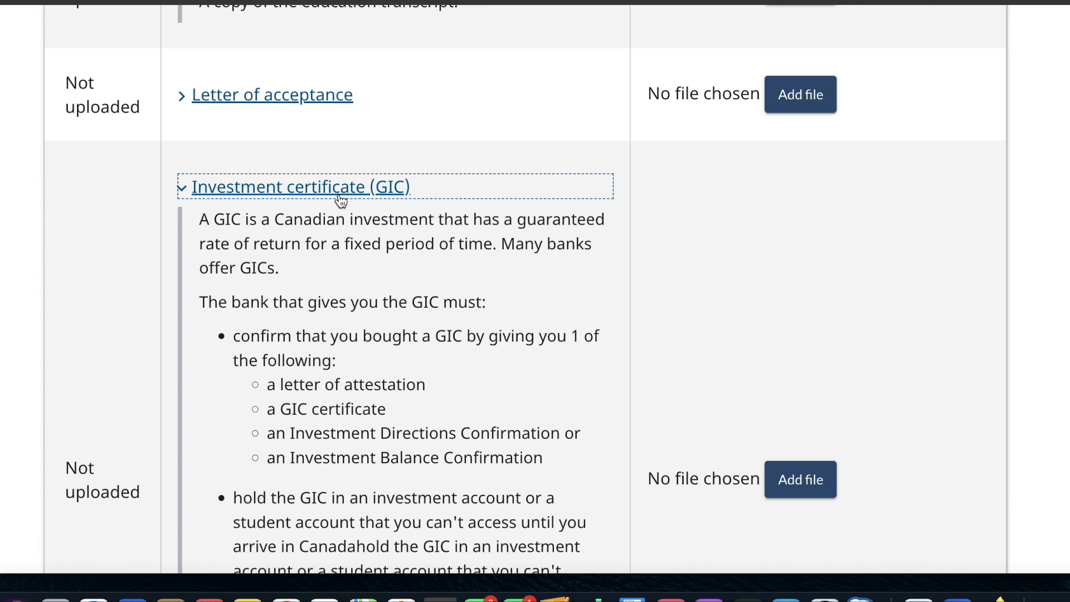
left_click(340, 192)
scroll(341, 201, "down", 4)
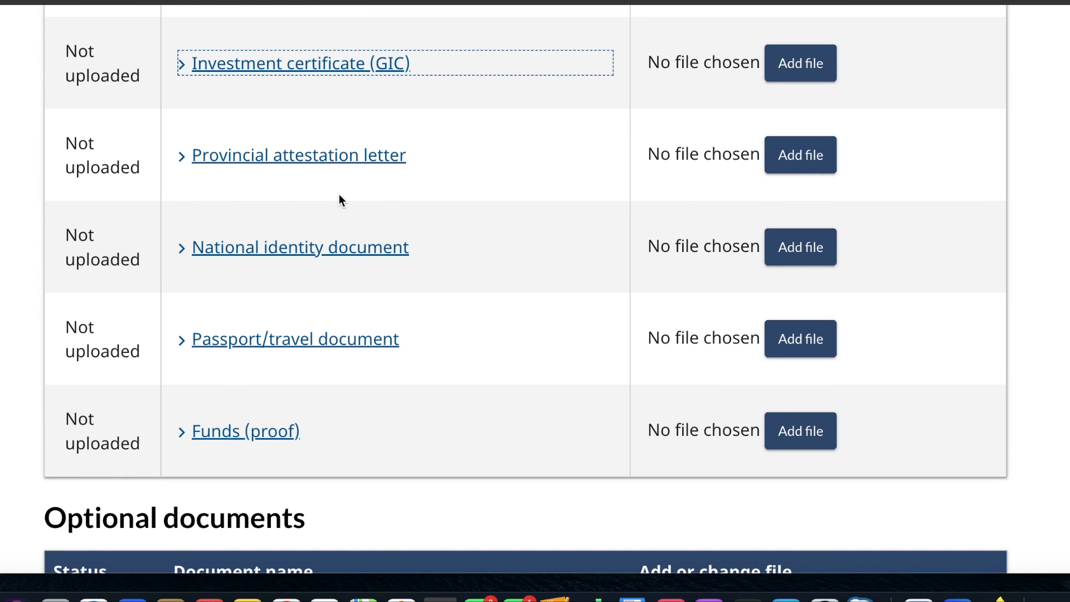
- Check the descriptions of the Provincial attestation letter, National identity document and Passport/travel document, leaving them collapsed
left_click(348, 167)
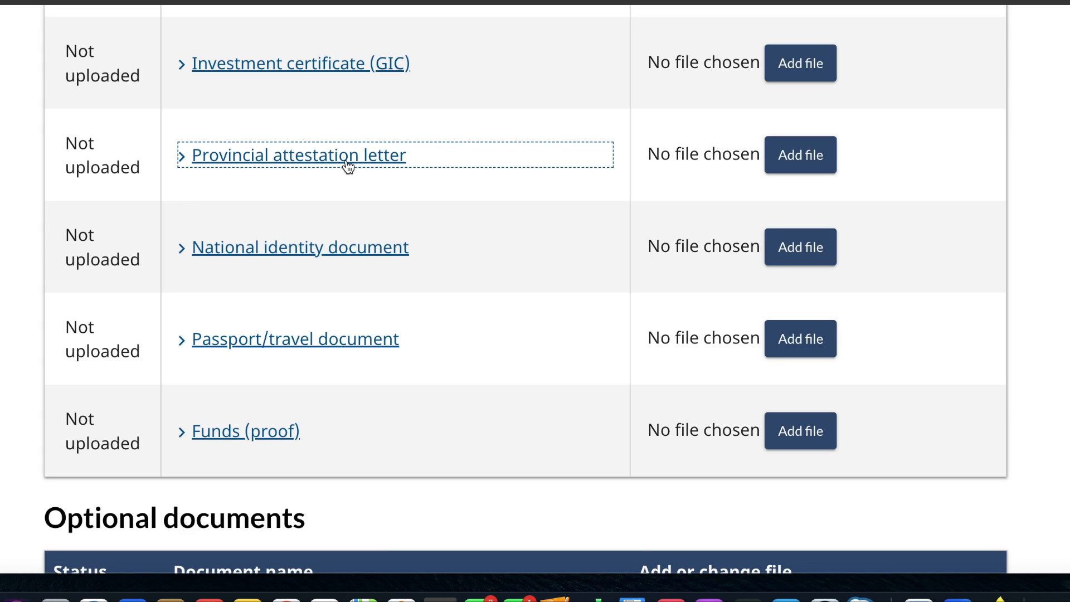
left_click(308, 252)
left_click(308, 252)
scroll(309, 254, "down", 3)
left_click(308, 246)
left_click(308, 254)
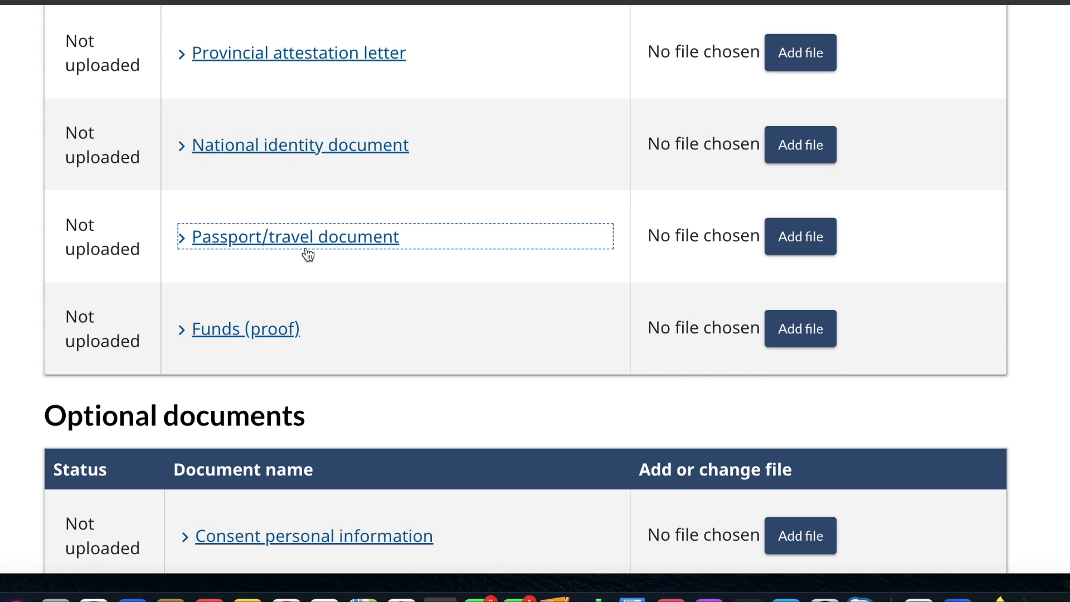
- Expand the Funds (proof) description to read the accepted financial evidence, and collapse it again
scroll(308, 254, "down", 3)
left_click(273, 244)
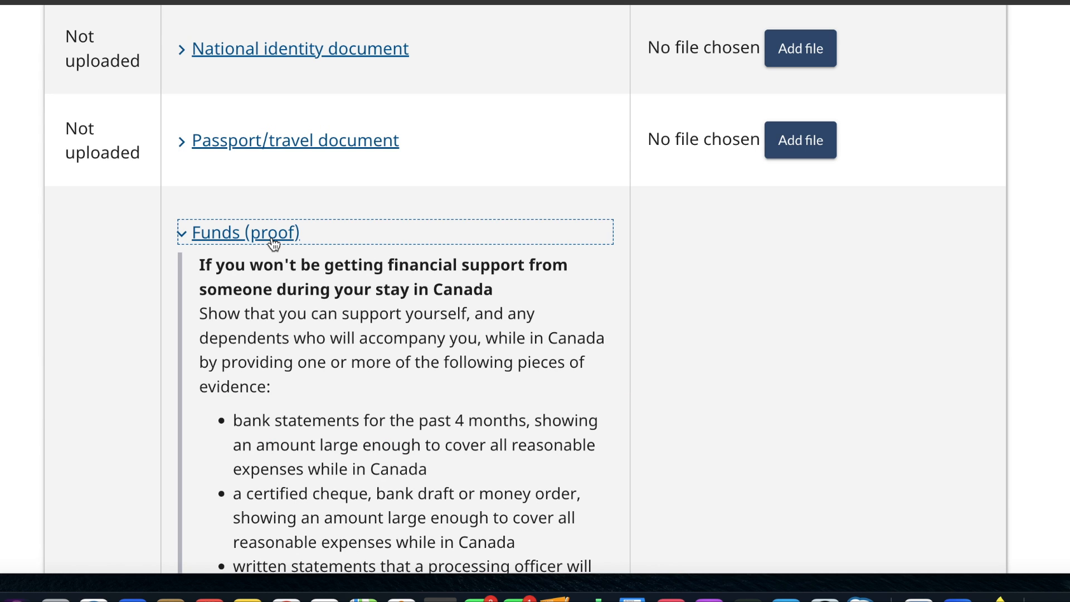
scroll(303, 364, "down", 4)
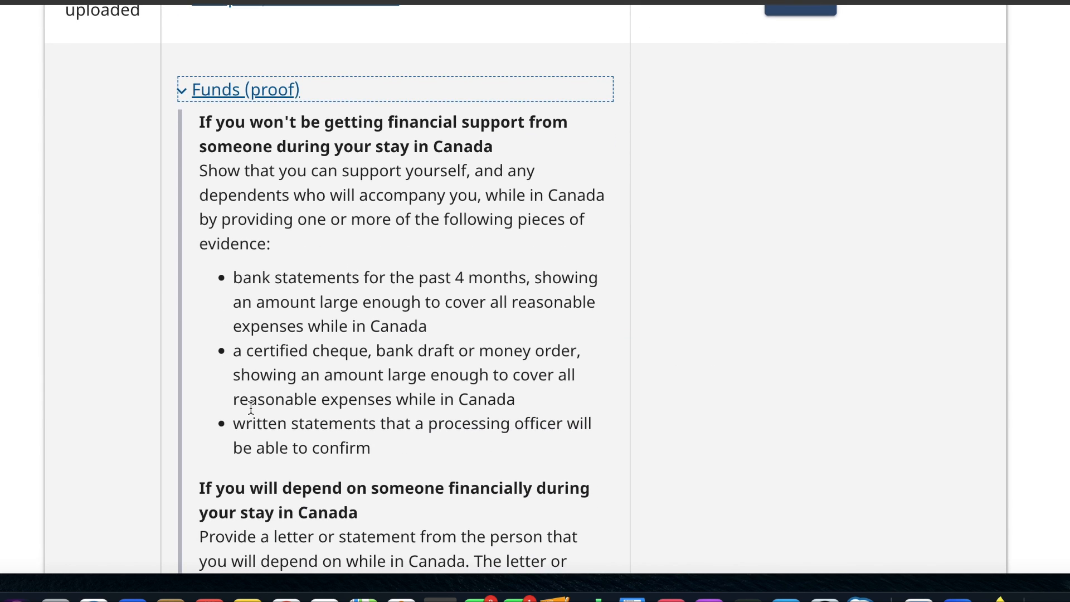
left_click(266, 95)
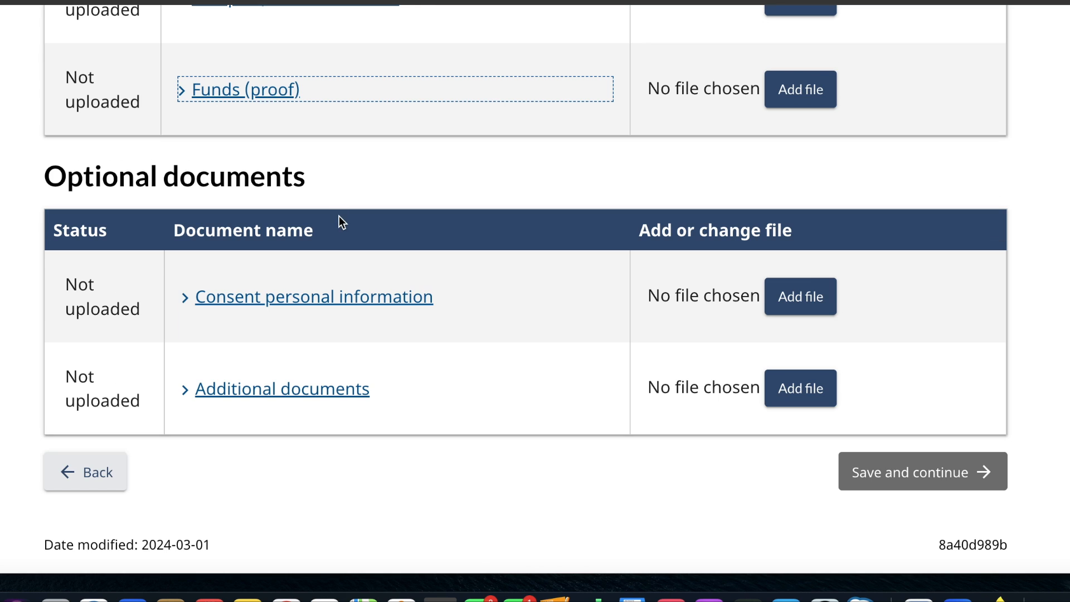
- Review the optional documents section and look back over the list of required supporting documents
scroll(339, 216, "down", 2)
key("Tab")
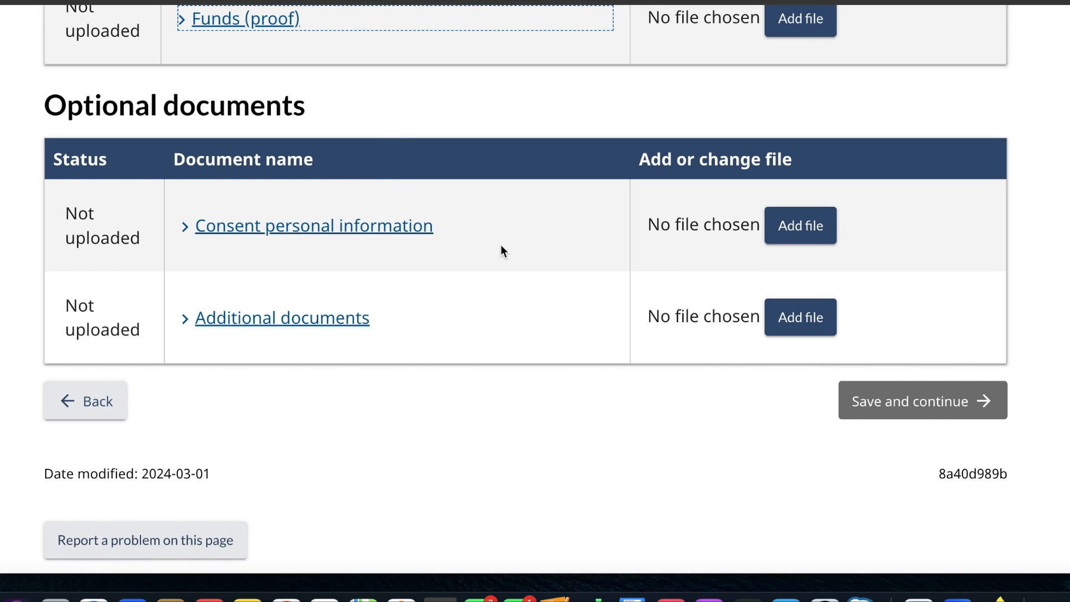
scroll(532, 383, "up", 1)
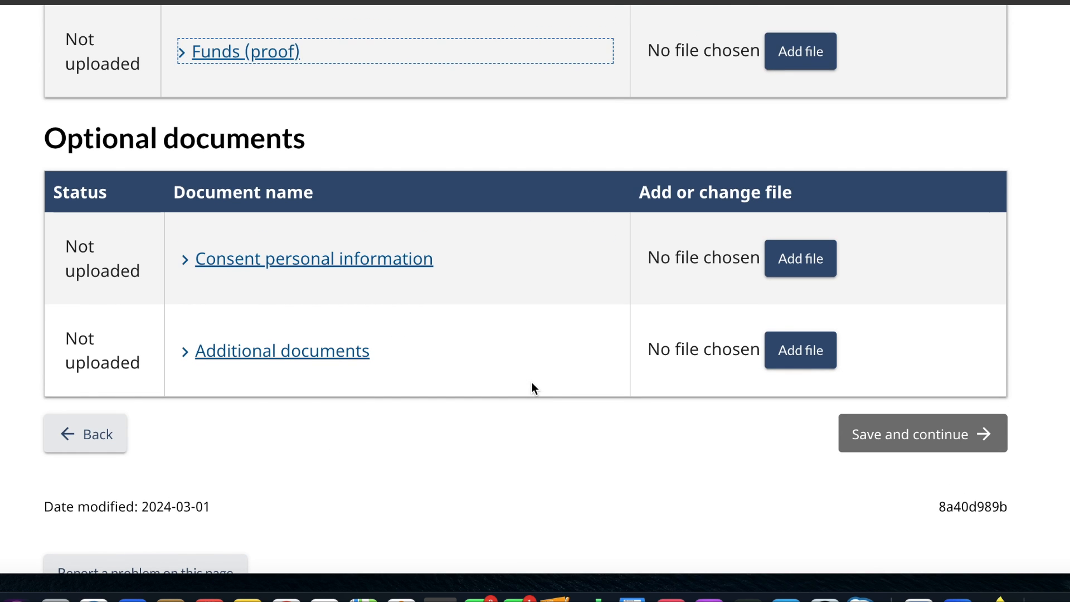
scroll(531, 383, "up", 1)
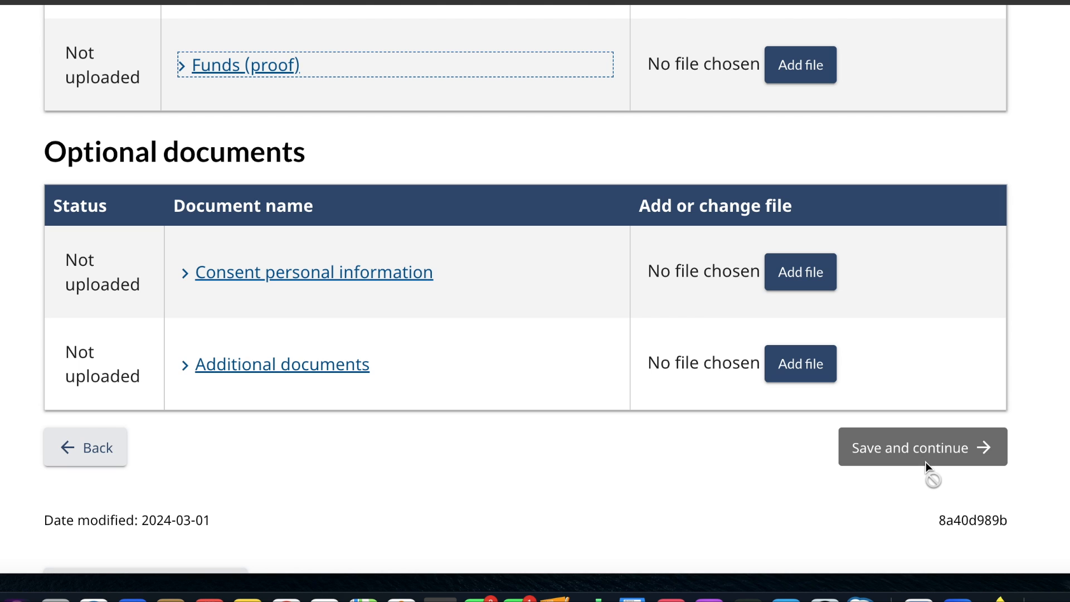
scroll(641, 483, "up", 10)
scroll(640, 482, "down", 3)
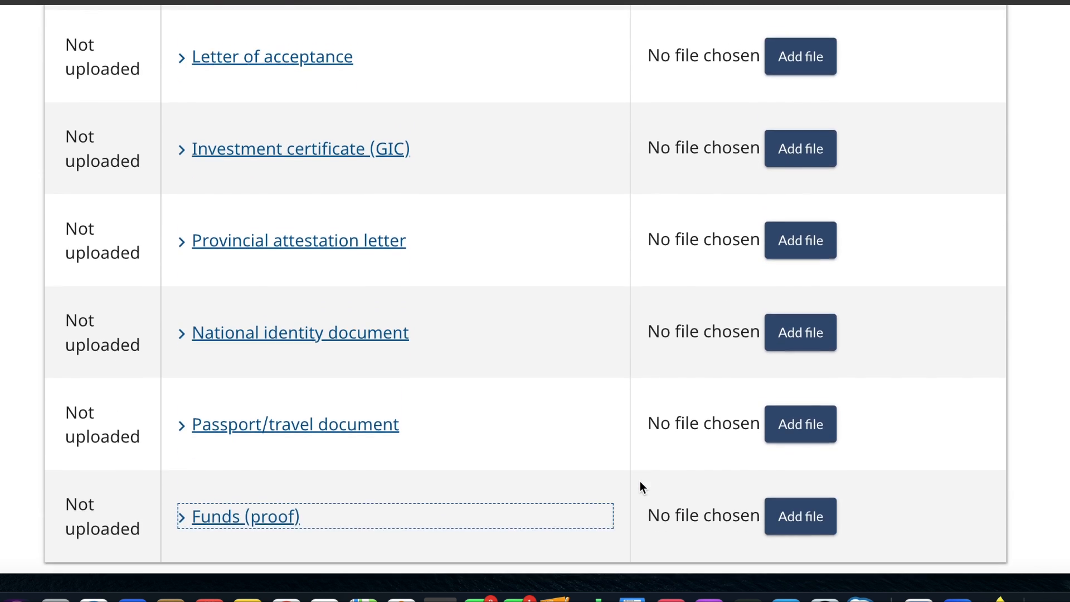